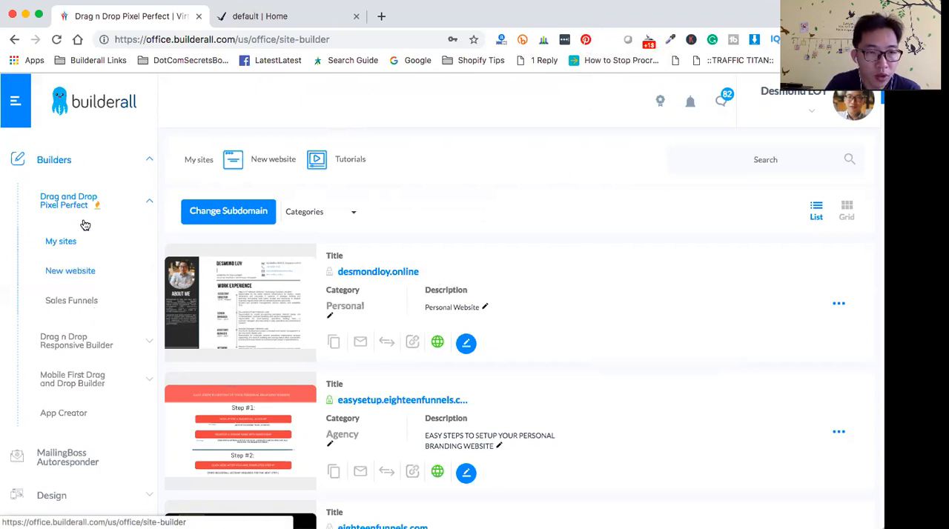
- Create a new Drag and Drop Pixel Perfect website from the Blank Layout Clean template and open it for editing
left_click(50, 165)
left_click(50, 165)
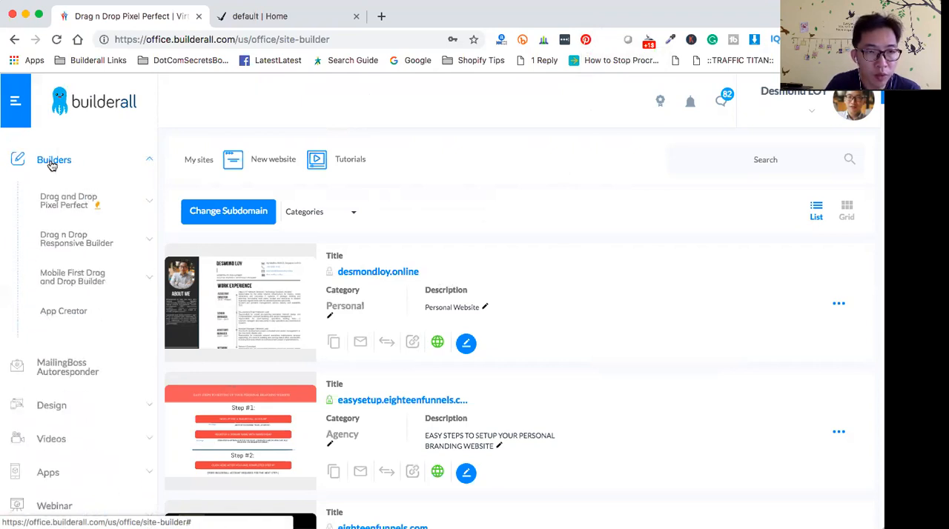
left_click(68, 208)
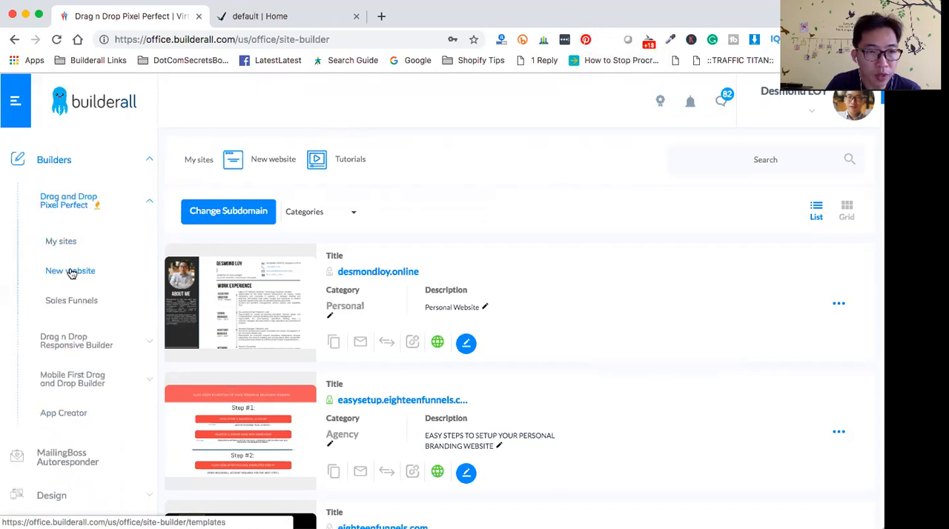
left_click(80, 275)
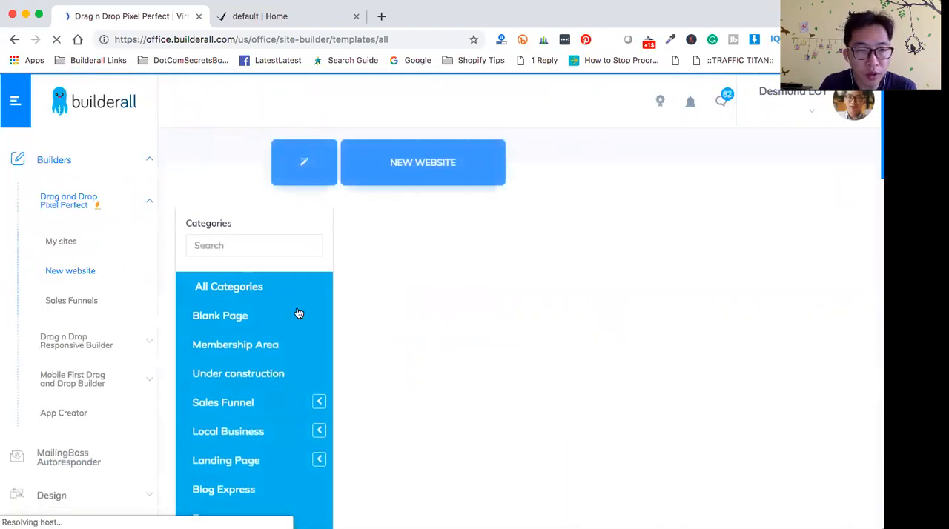
left_click(223, 318)
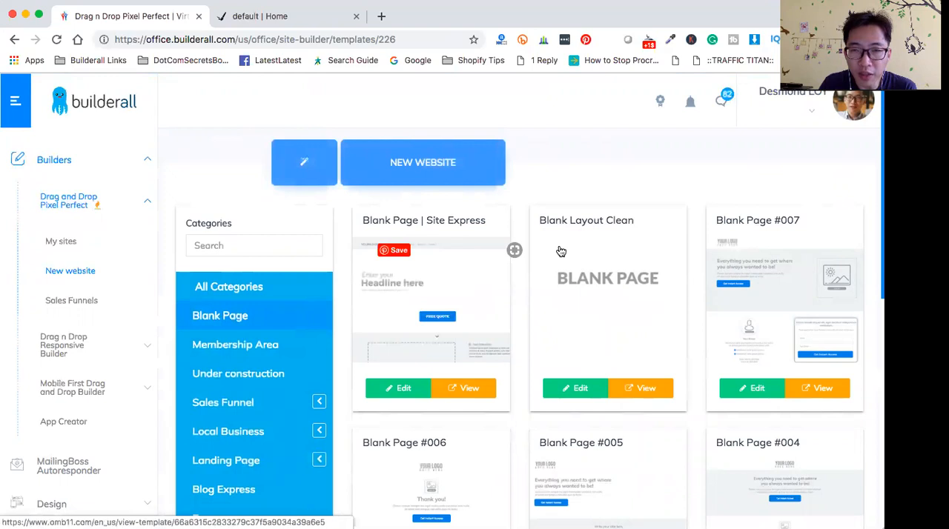
left_click(577, 389)
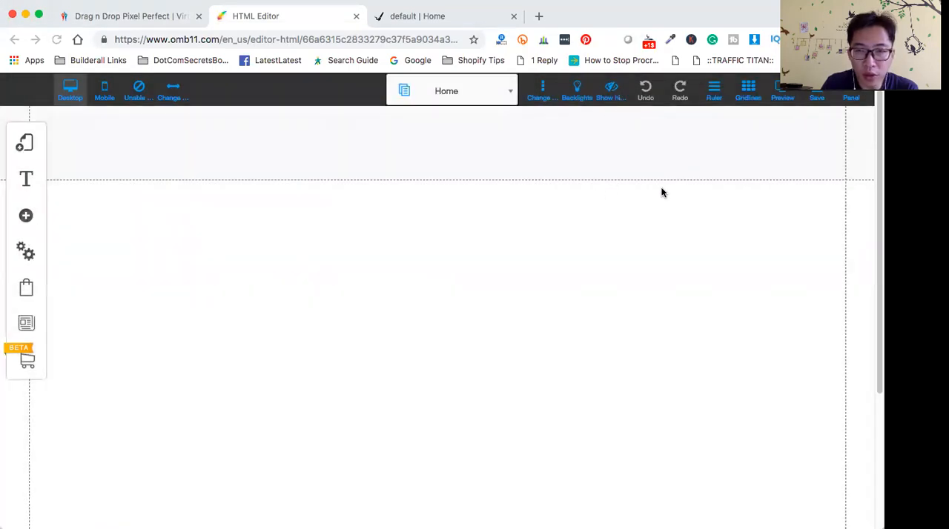
- Save the new site, registering it under the name leap-demo and confirming the listed changes
left_click(819, 97)
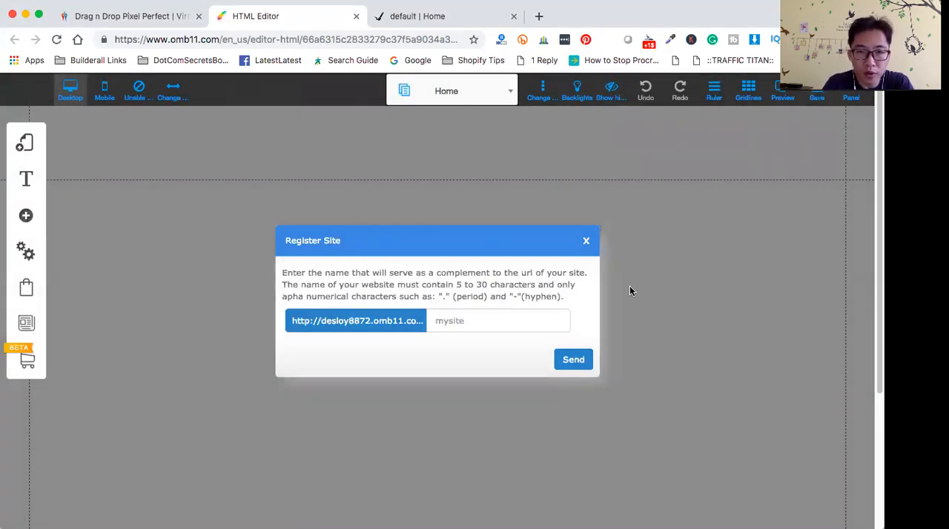
left_click(478, 323)
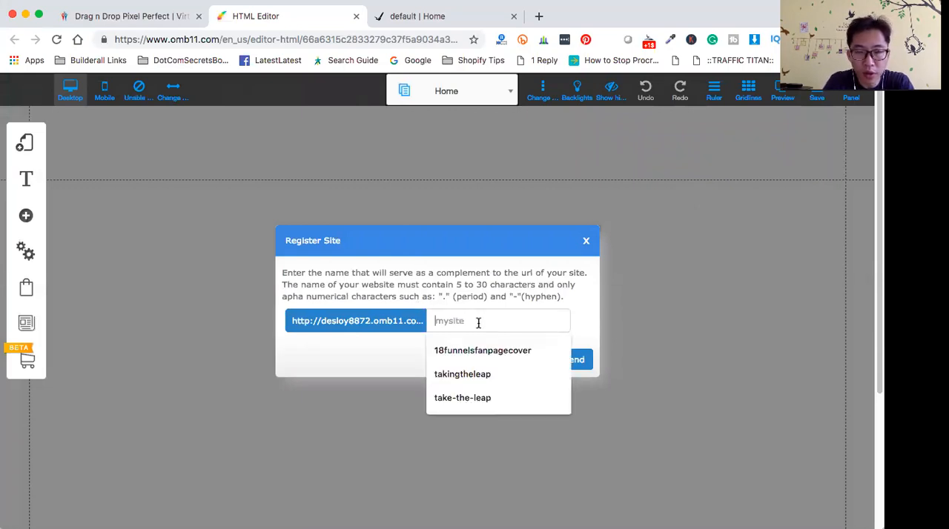
type("e")
key("BackSpace")
type("leap-demo")
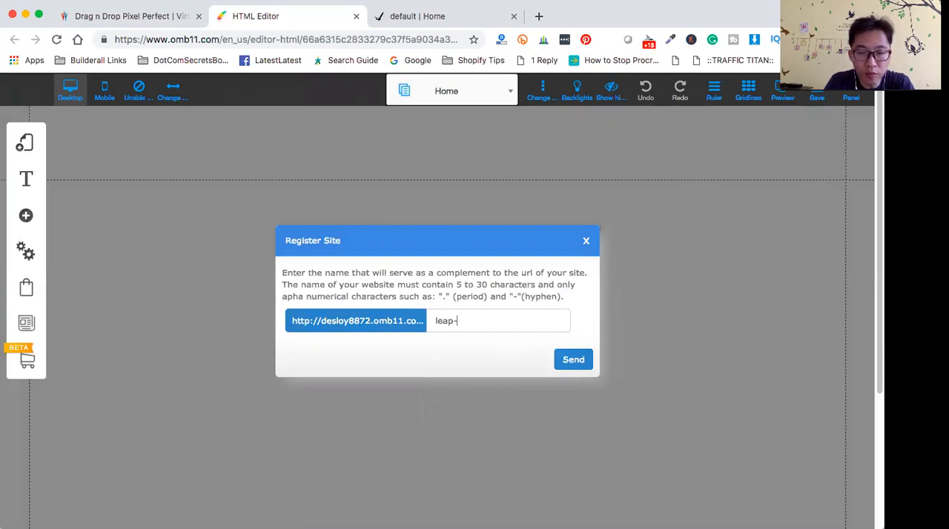
left_click(575, 361)
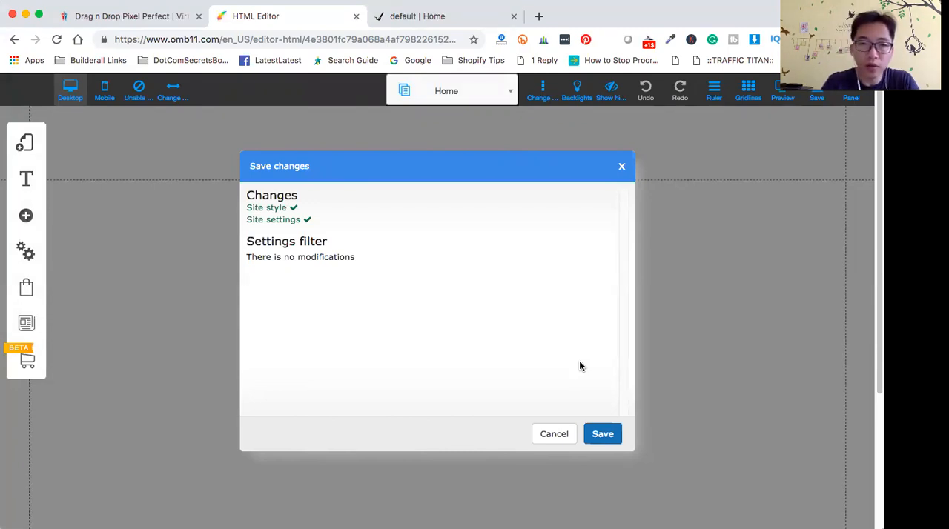
left_click(602, 435)
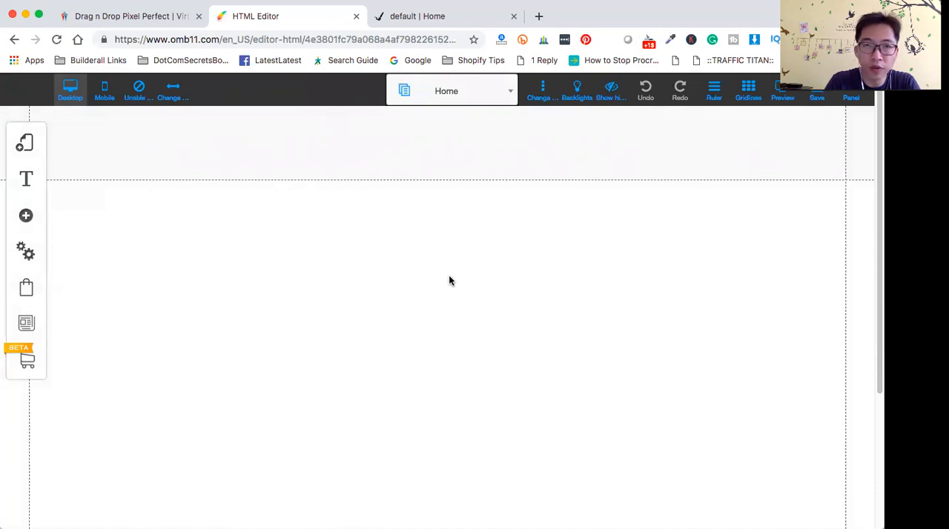
- Check the finished take-the-leap page for reference and shrink the blank page's header section to a narrow strip
left_click(434, 17)
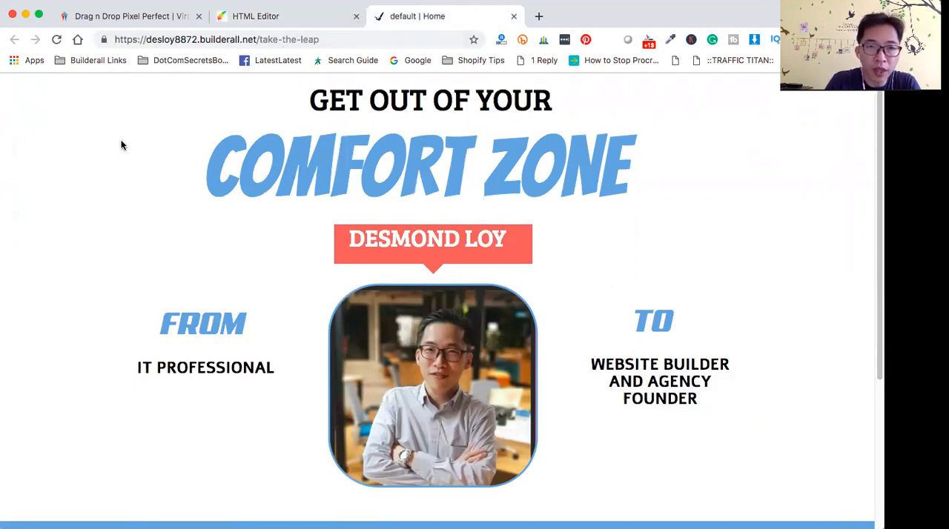
left_click(245, 17)
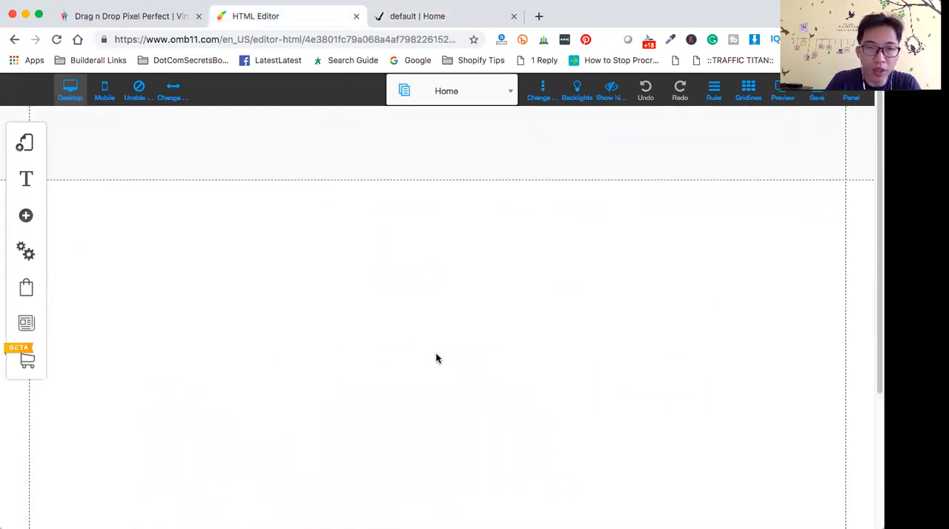
left_click(485, 145)
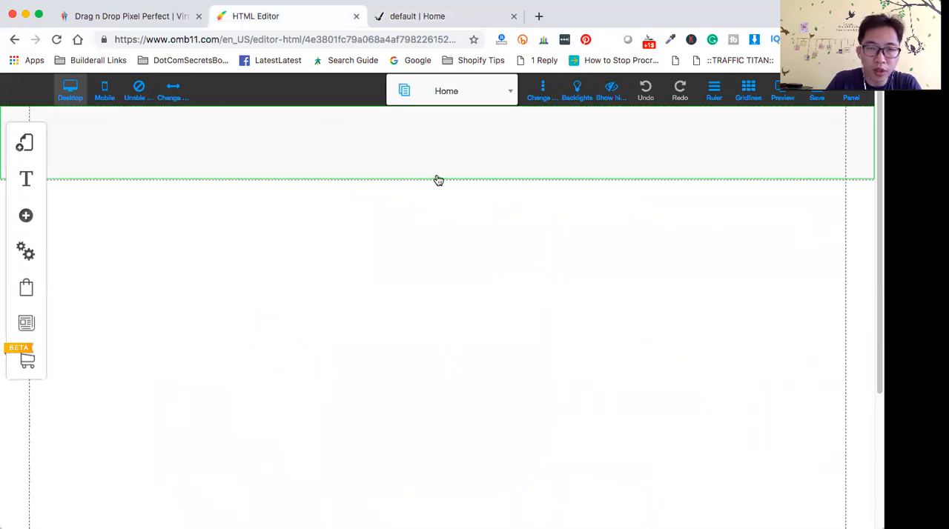
left_click_drag(438, 180, 440, 128)
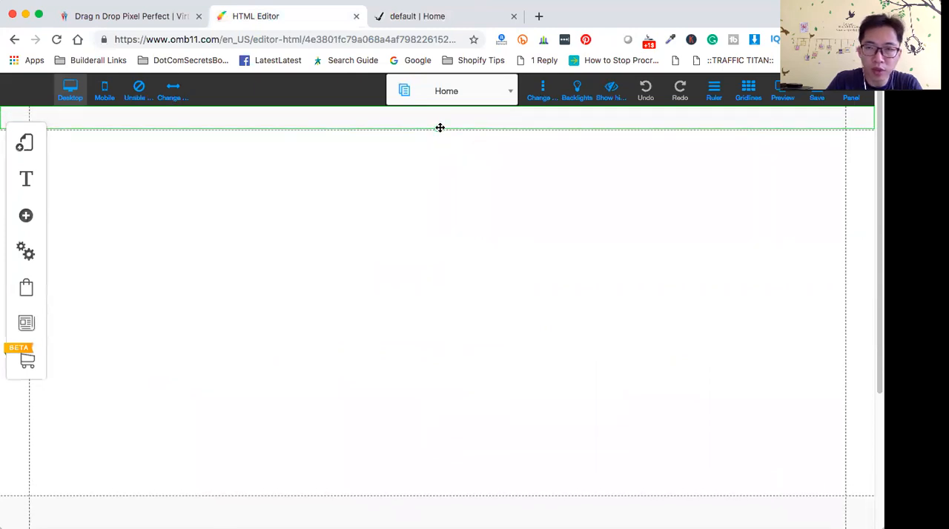
left_click(470, 191)
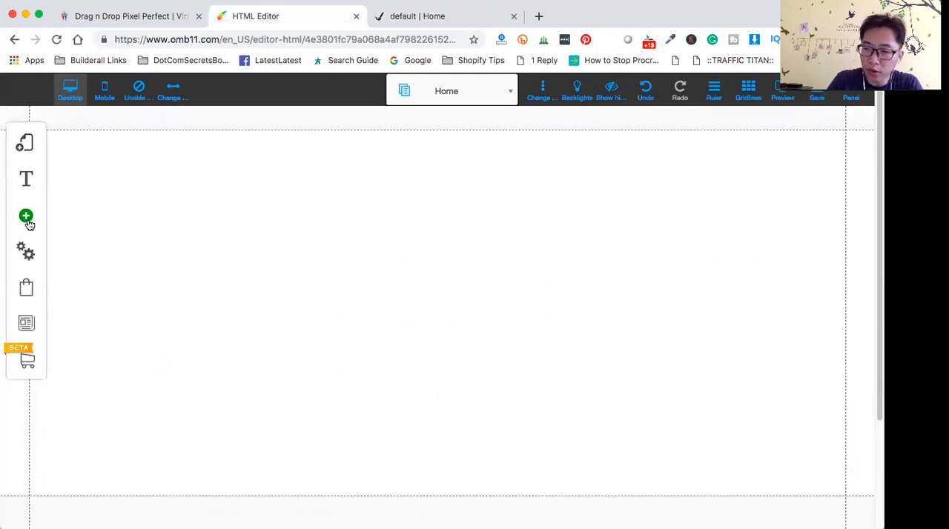
- Recheck the take-the-leap reference page and add an H1 Title XL text element to the blank page
left_click(453, 23)
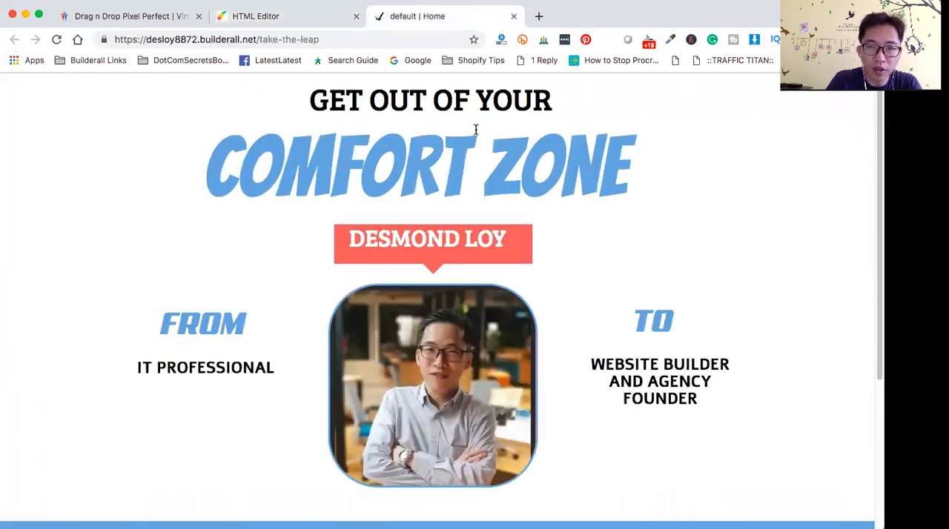
left_click(281, 16)
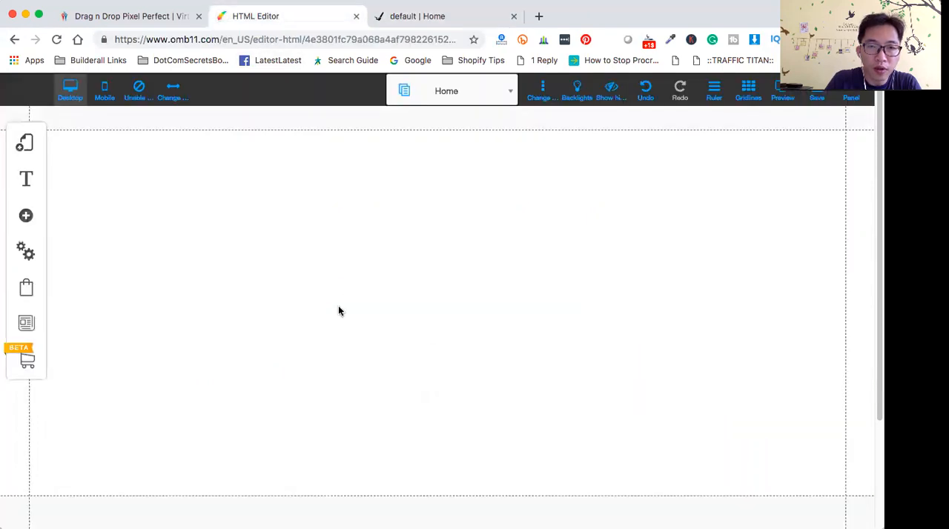
left_click(25, 218)
left_click(136, 202)
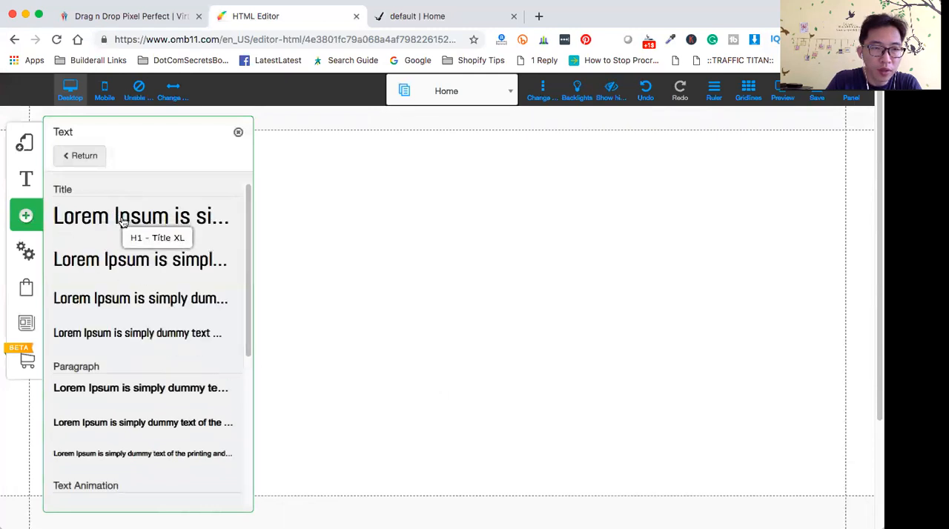
left_click(122, 223)
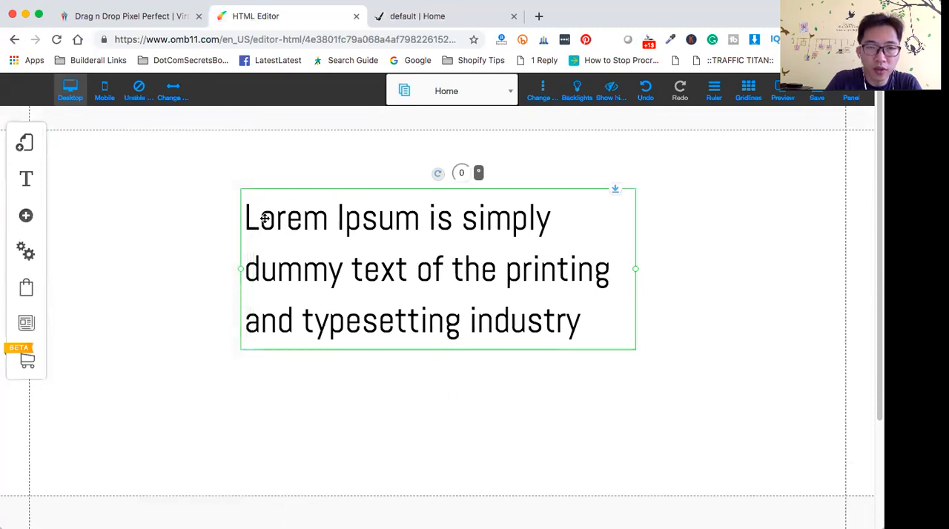
- Replace the title's placeholder text with "GO FOR IT"
double_click(265, 218)
left_click(335, 226)
left_click(249, 216)
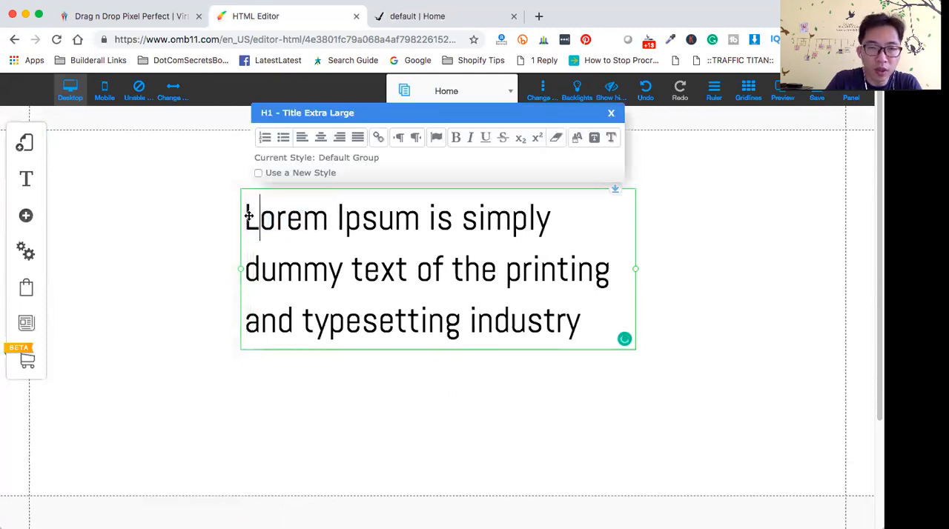
left_click_drag(250, 216, 596, 341)
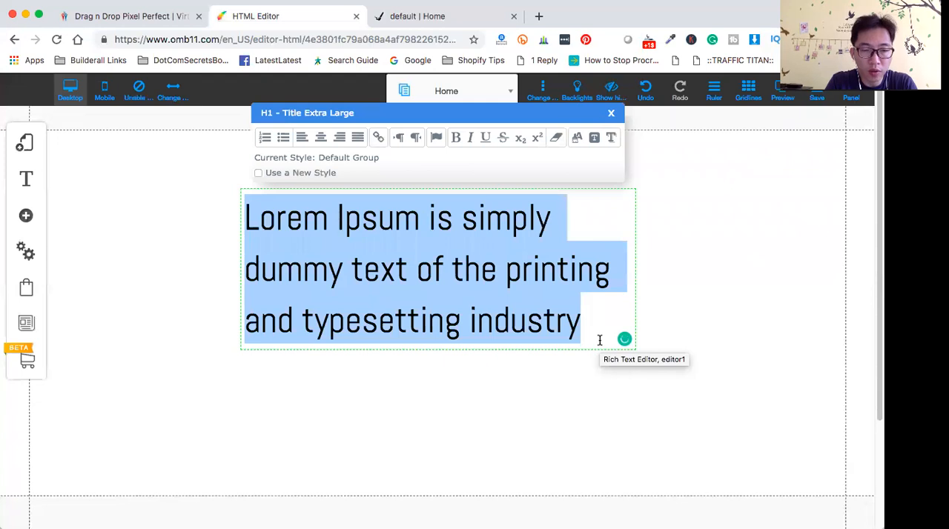
type("GO ")
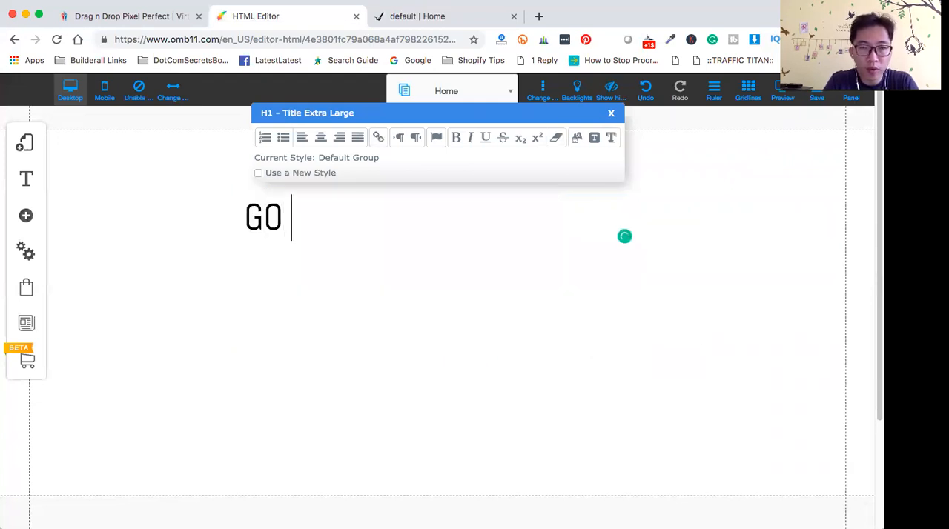
type("FO")
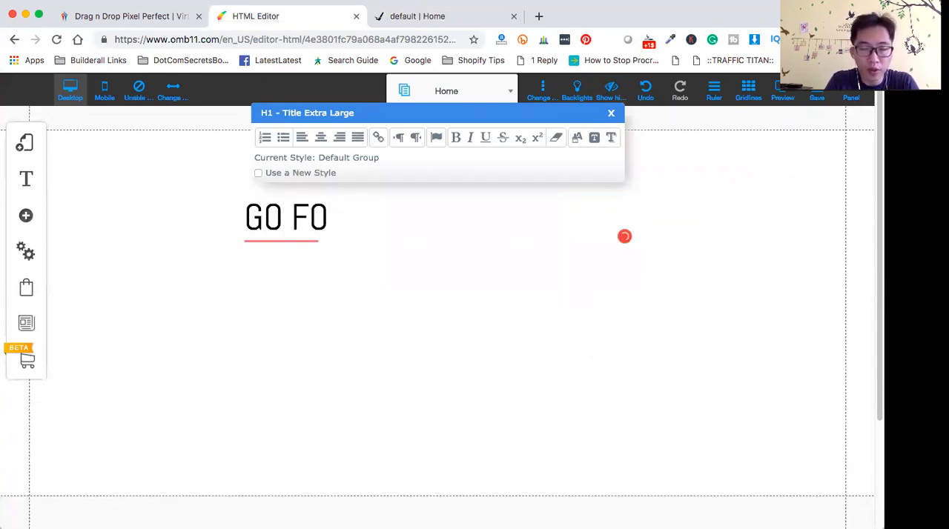
type("R IT")
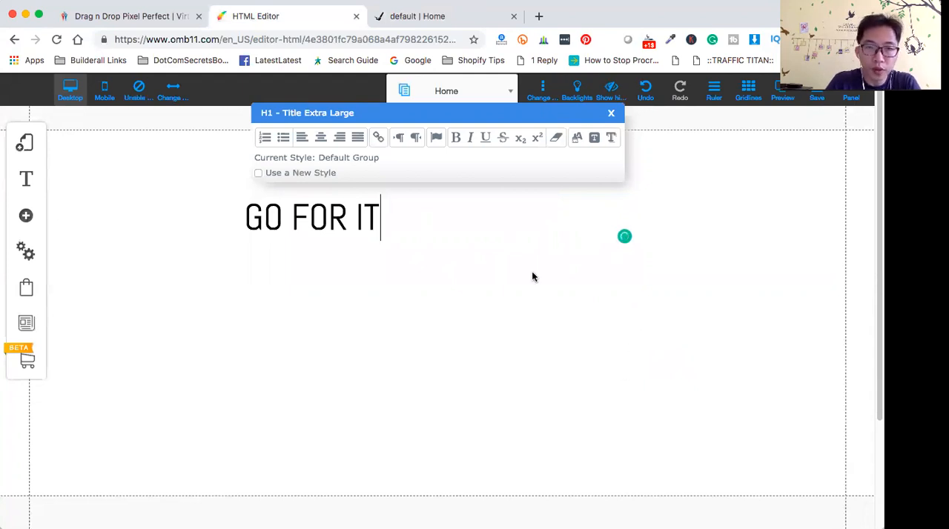
left_click(507, 307)
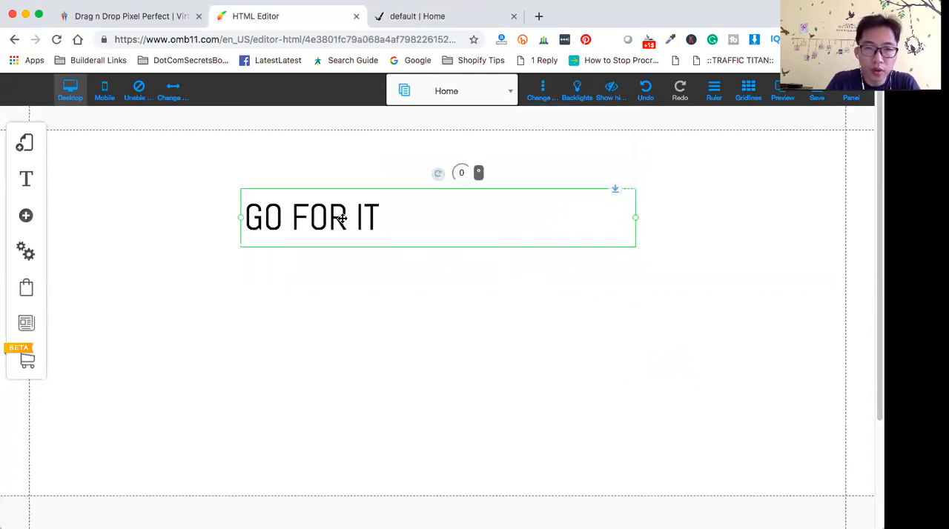
- Center the "GO FOR IT" title within its text box and enable a new style for it
left_click(258, 215)
left_click_drag(245, 218, 459, 226)
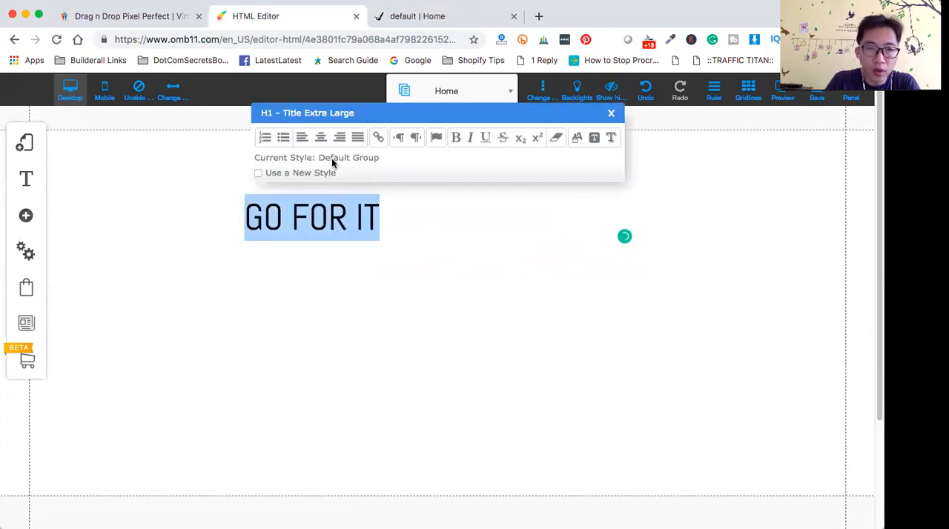
left_click(321, 138)
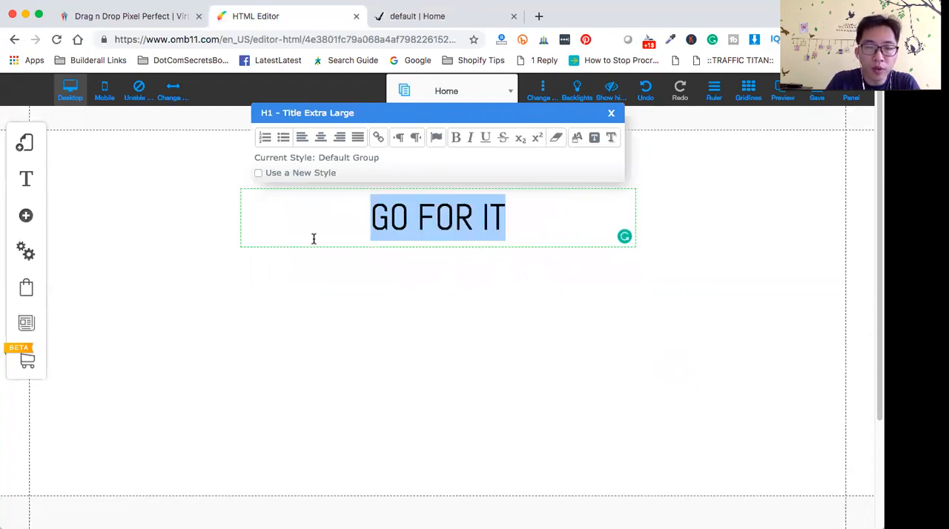
left_click(259, 174)
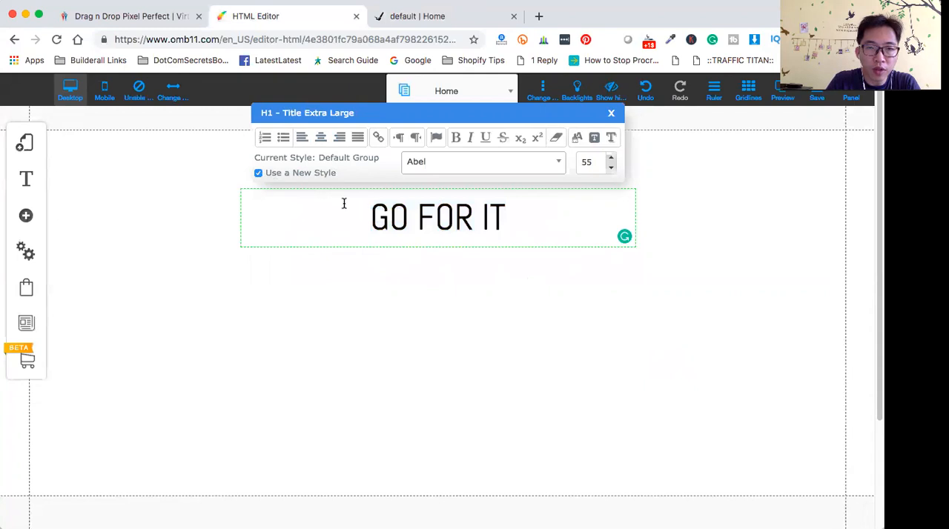
- Change the font of the "GO FOR IT" title to Commando
left_click(561, 163)
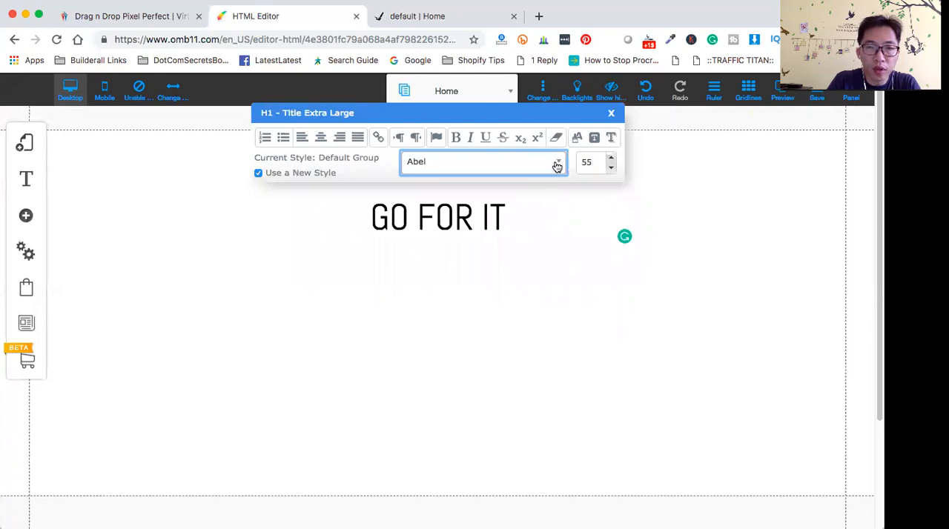
left_click(506, 163)
left_click(508, 164)
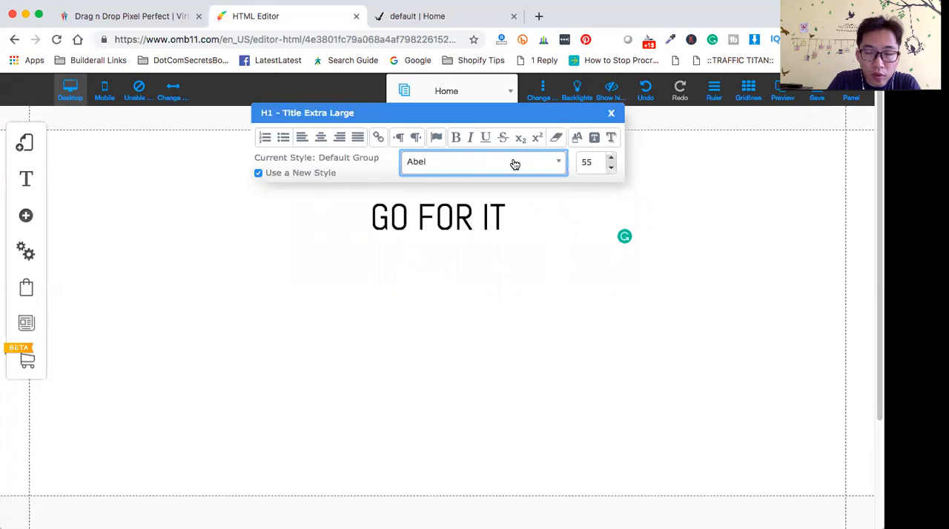
left_click(508, 164)
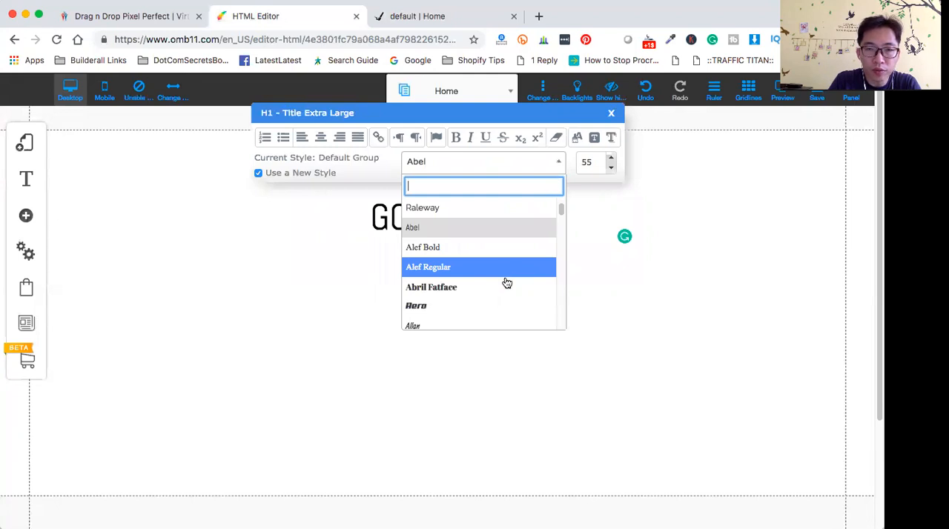
scroll(507, 283, "down", 5)
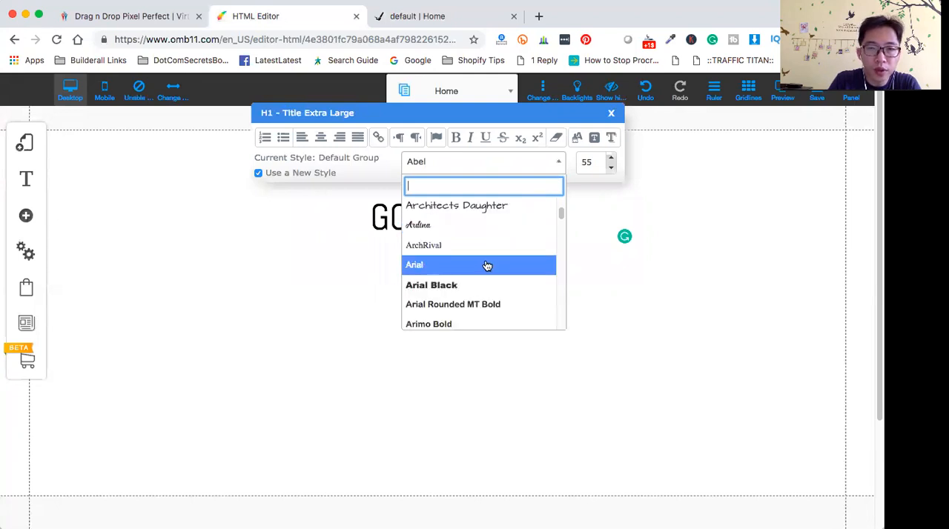
scroll(487, 270, "down", 8)
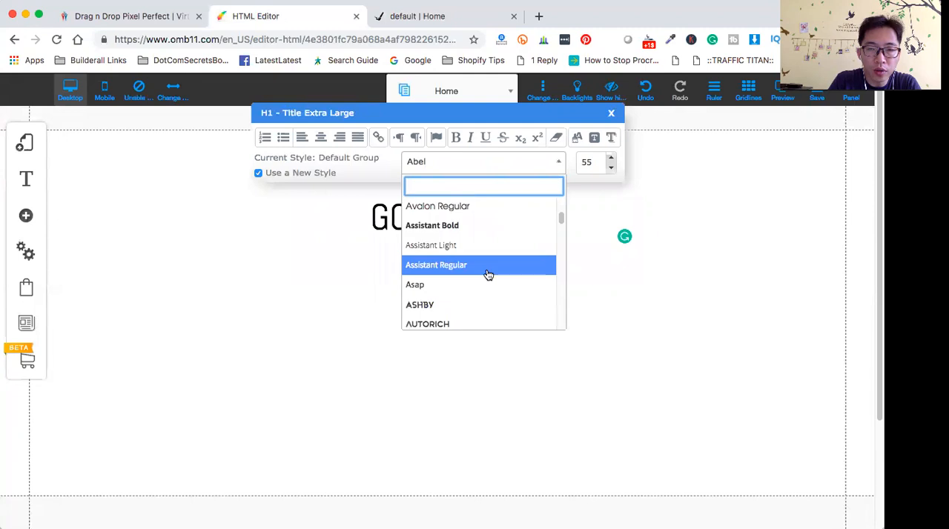
scroll(489, 276, "down", 8)
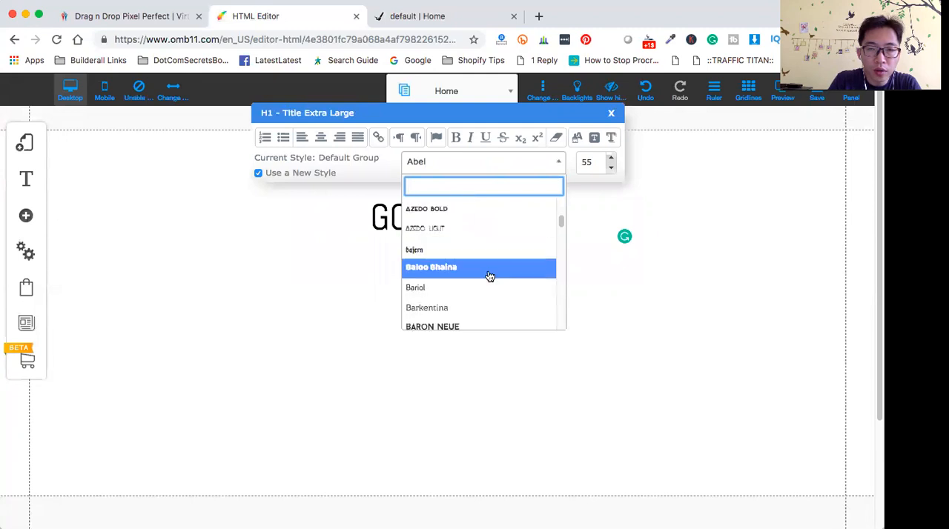
scroll(489, 276, "up", 5)
scroll(493, 278, "down", 8)
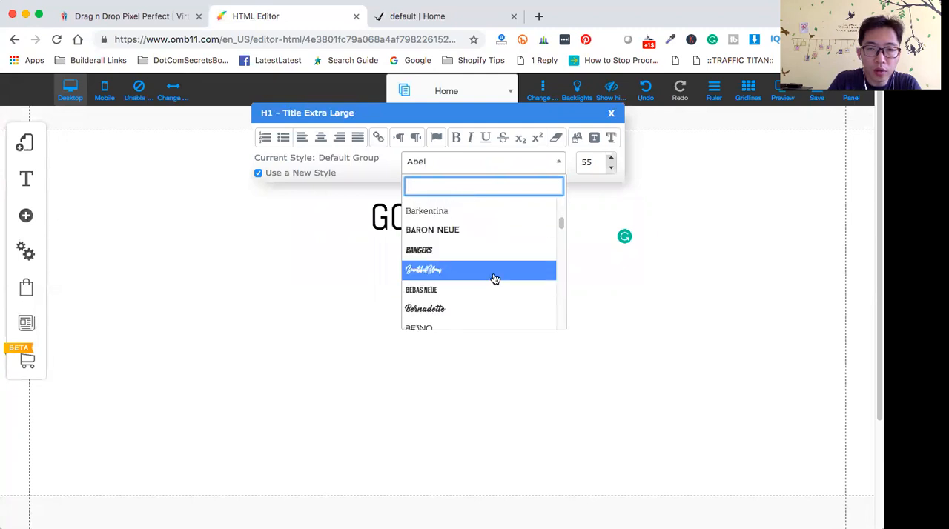
scroll(495, 279, "down", 3)
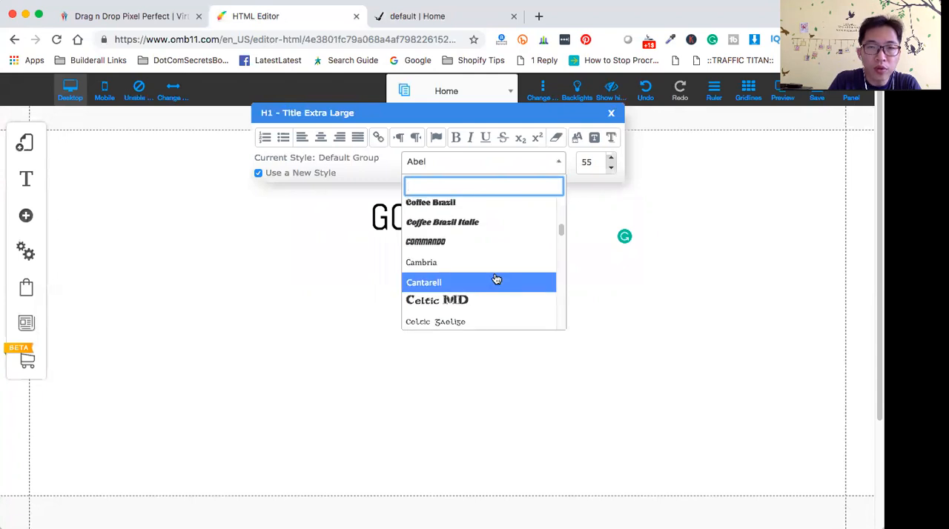
scroll(496, 279, "up", 1)
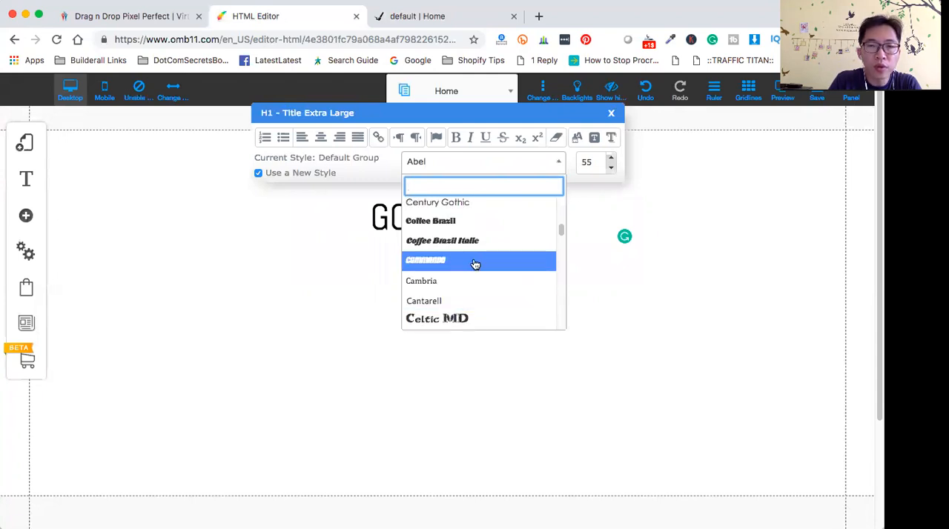
left_click(475, 265)
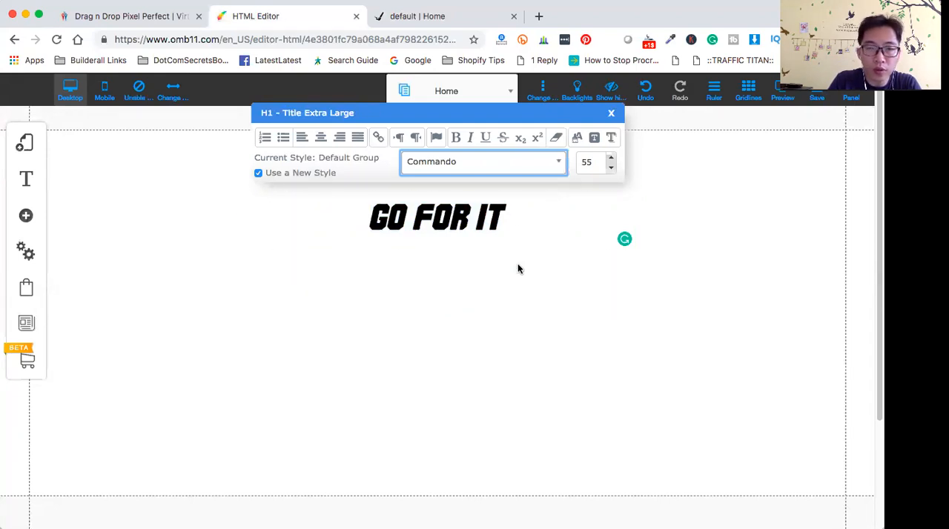
- Increase the "GO FOR IT" title's font size to 77
left_click(613, 158)
left_click(612, 157)
left_click(612, 158)
left_click(612, 158)
left_click(612, 158)
left_click(612, 158)
left_click(612, 158)
left_click(613, 159)
left_click(612, 159)
left_click(612, 159)
left_click(613, 158)
left_click(613, 159)
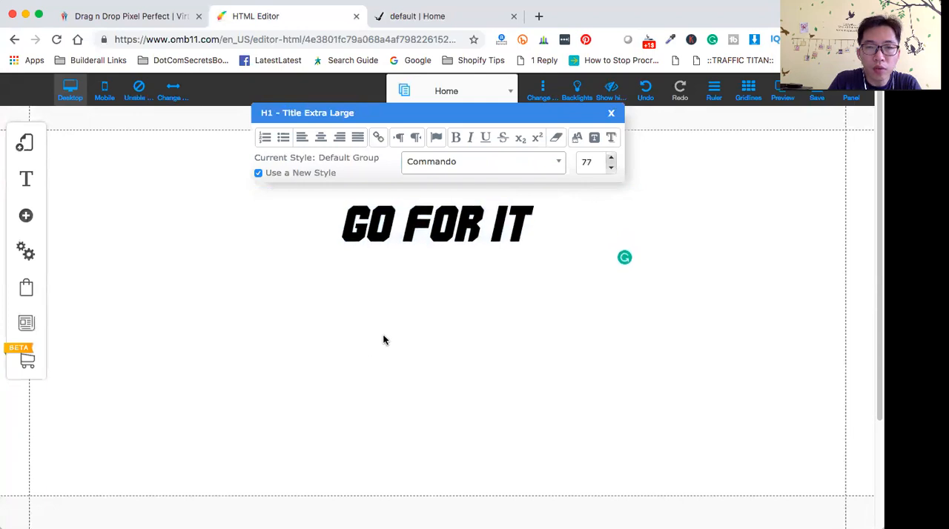
- Move the "GO FOR IT" title up to just below the header strip and deselect it
left_click(565, 260)
left_click_drag(472, 217, 479, 170)
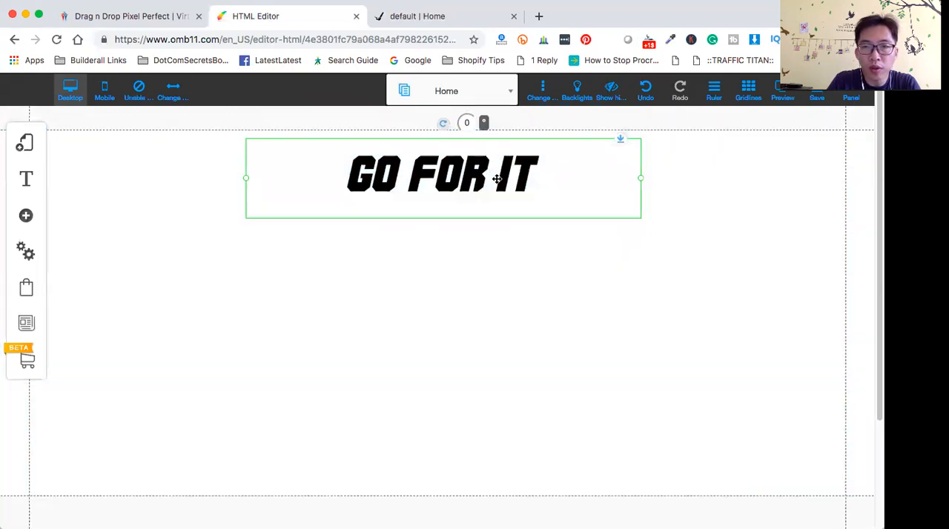
left_click(840, 230)
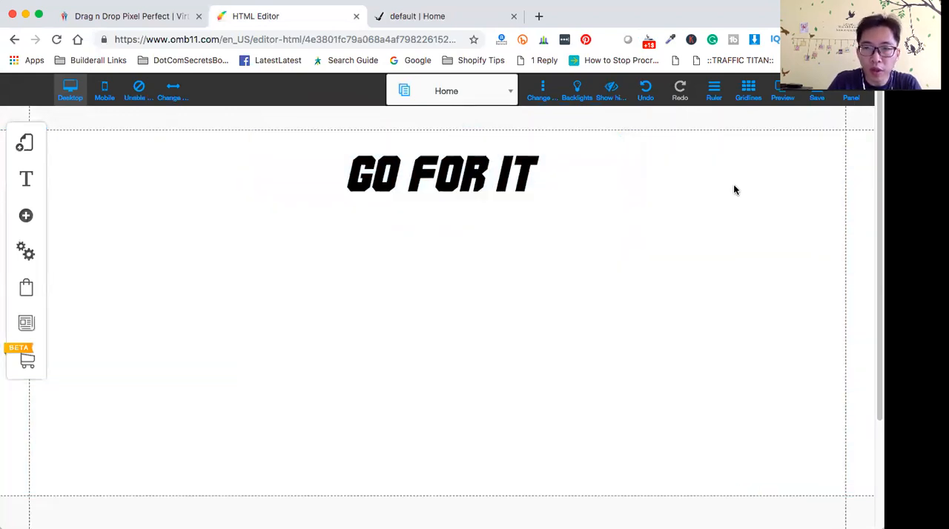
- Display the page rulers and nudge the "GO FOR IT" title slightly upward
left_click(748, 92)
left_click(750, 94)
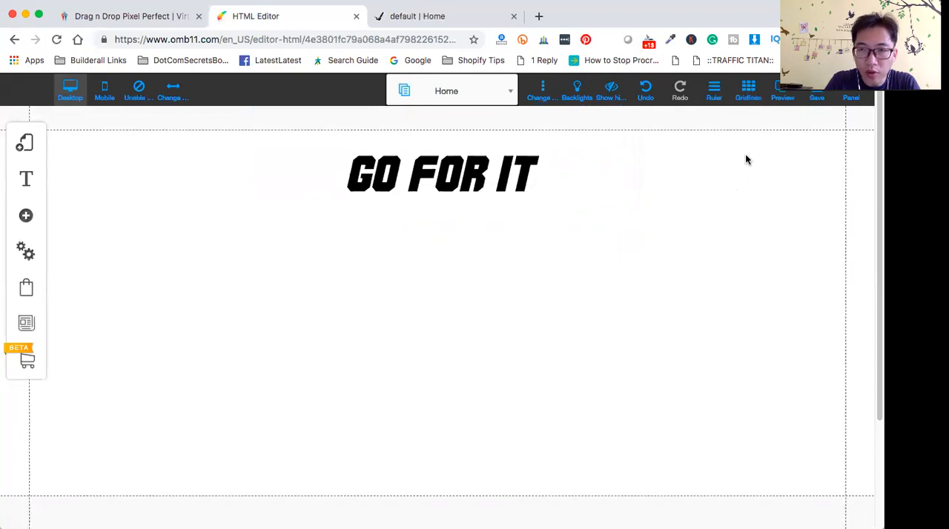
left_click(714, 96)
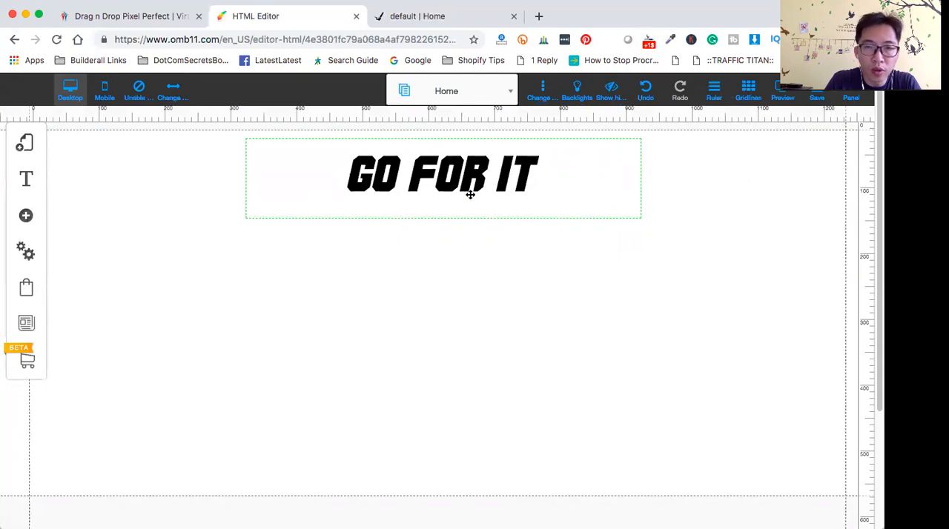
mouse_move(459, 181)
left_mouse_down()
mouse_move(466, 175)
mouse_move(458, 177)
left_mouse_up()
left_click(482, 291)
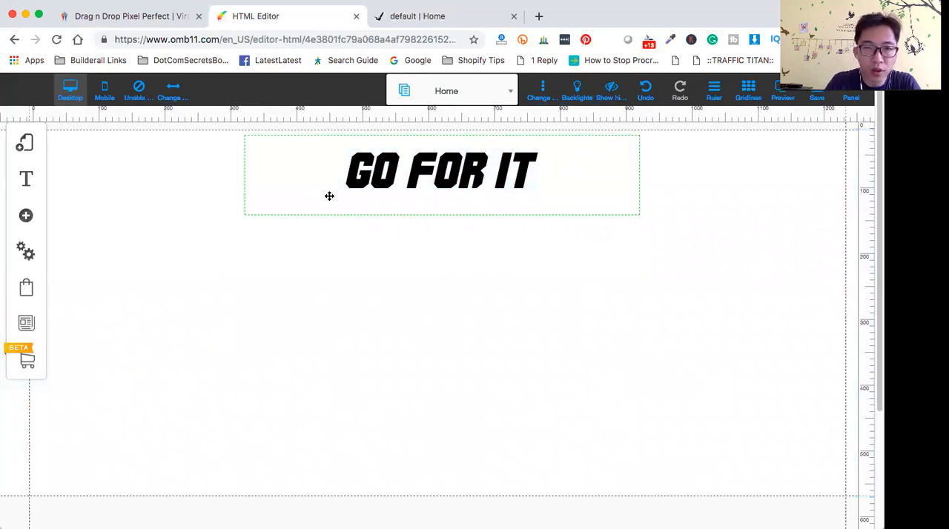
- Add an H2 Title L text element below the "GO FOR IT" title
left_click(26, 217)
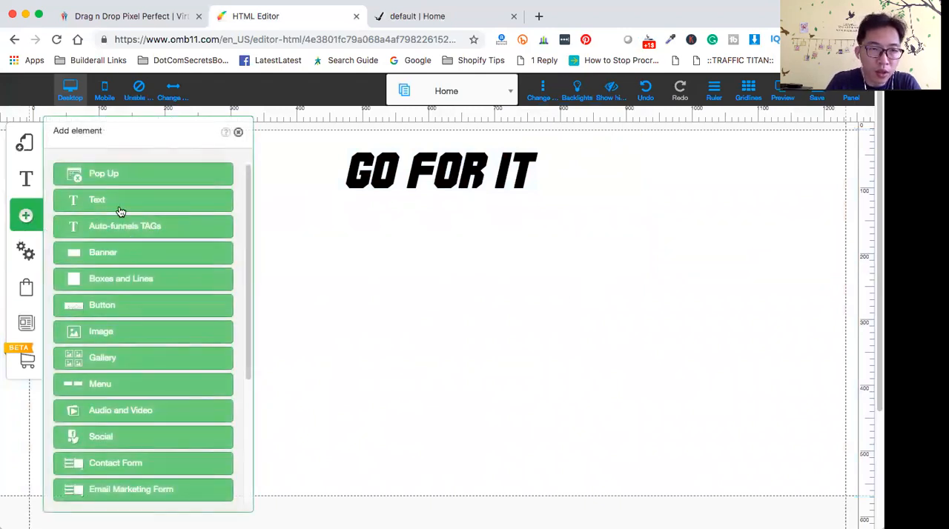
left_click(128, 197)
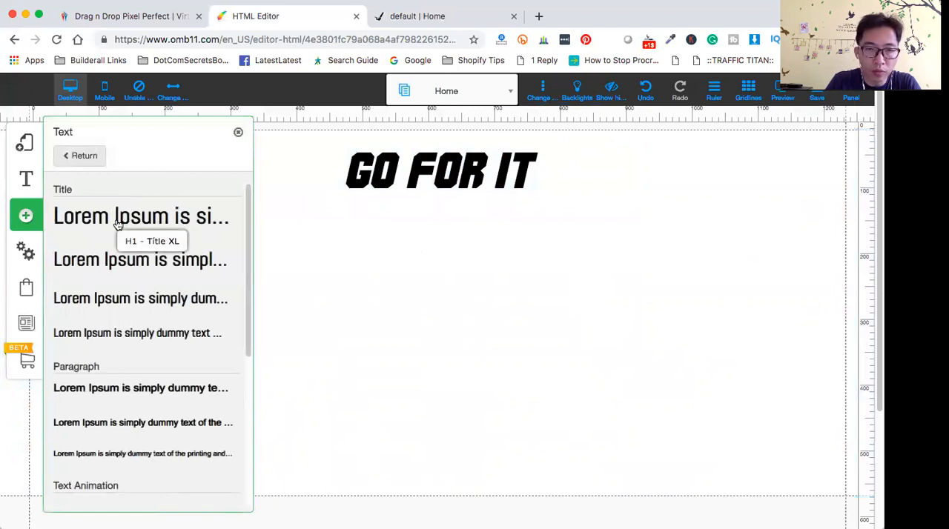
left_click(108, 267)
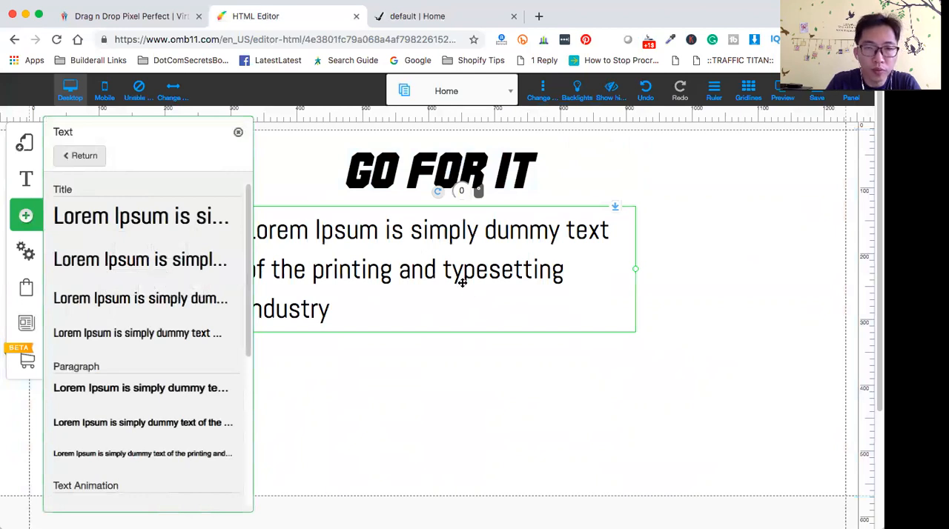
left_click(462, 281)
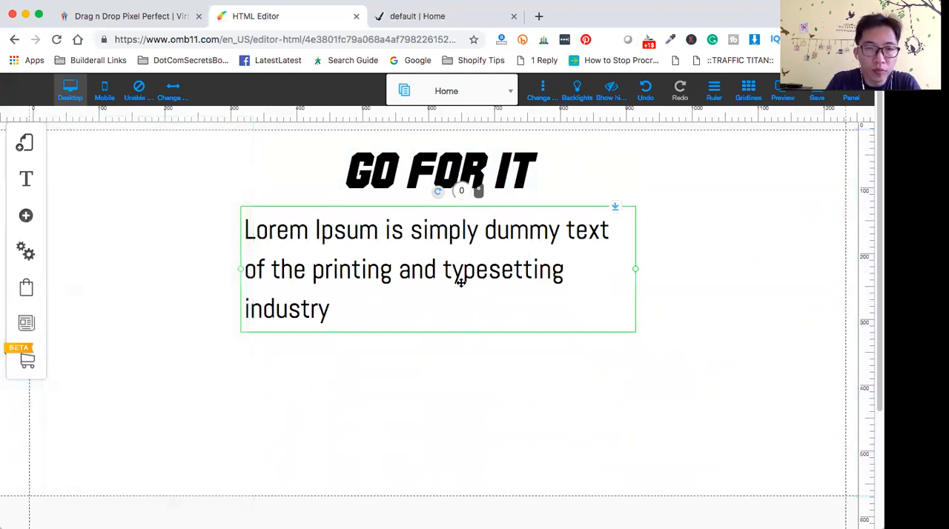
- Replace the H2 element's placeholder text with "EVEN IF YOU HAVE NO EXPERIENCE IN"
double_click(251, 231)
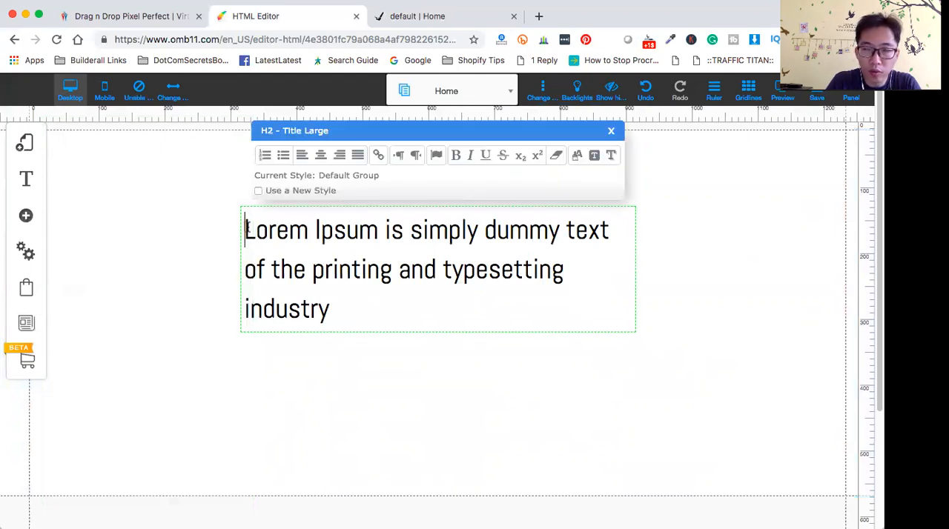
left_click_drag(247, 230, 371, 292)
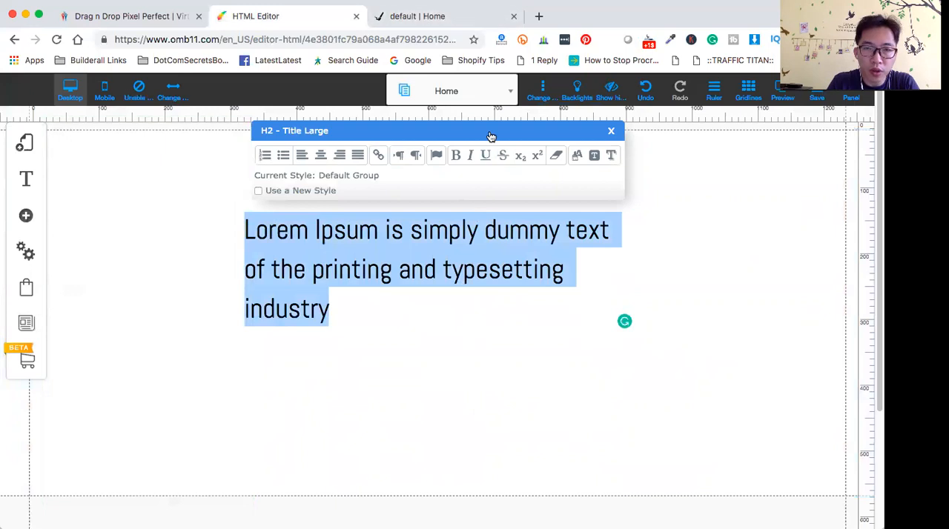
left_click_drag(492, 132, 466, 413)
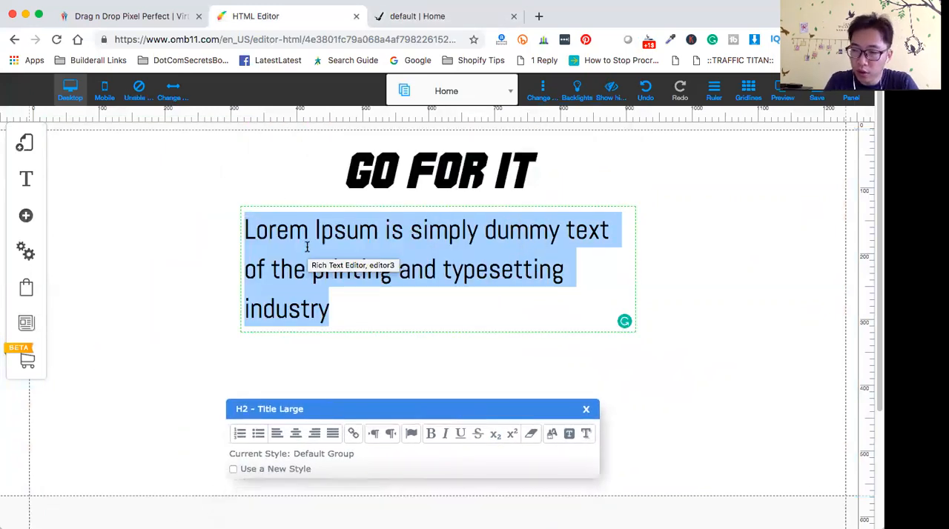
type("EVEN ")
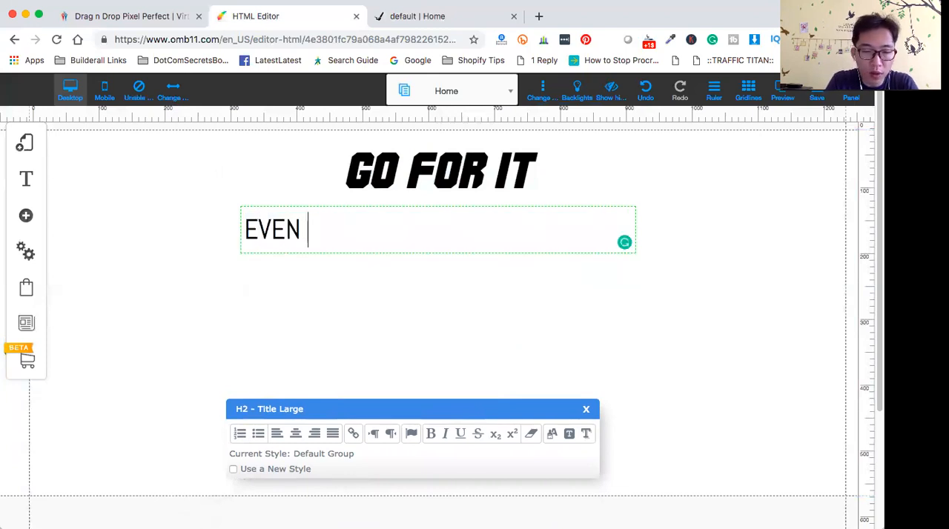
type("I")
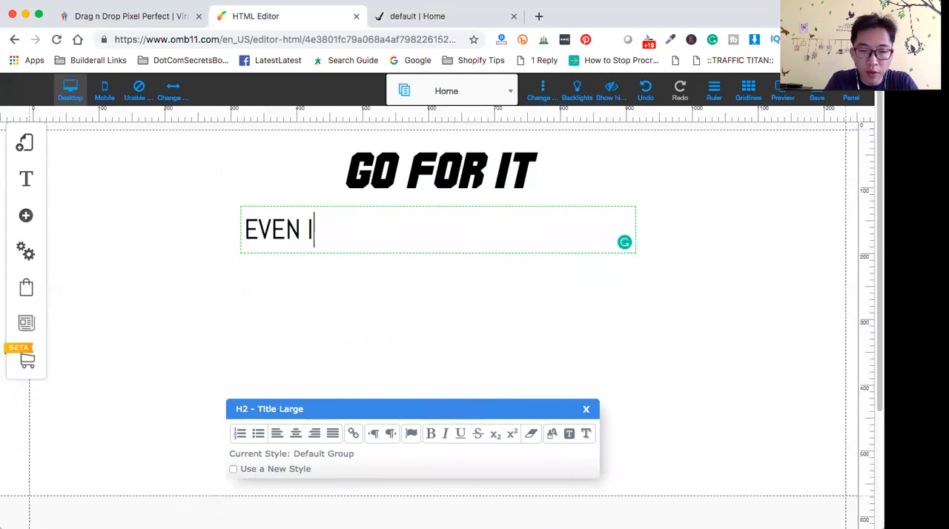
type("F YOU ARE")
key("BackSpace")
type("RE")
key("BackSpace")
key("BackSpace")
key("BackSpace")
key("BackSpace")
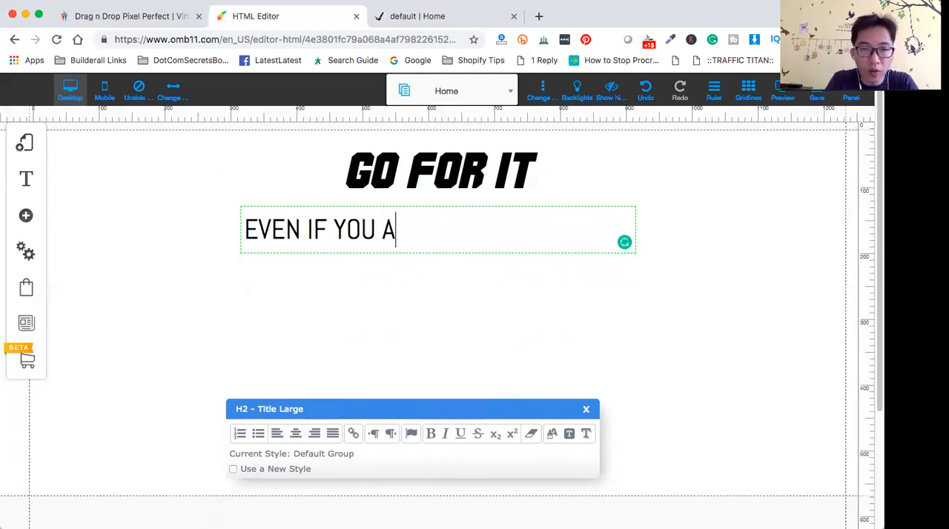
type("HAVE NO ")
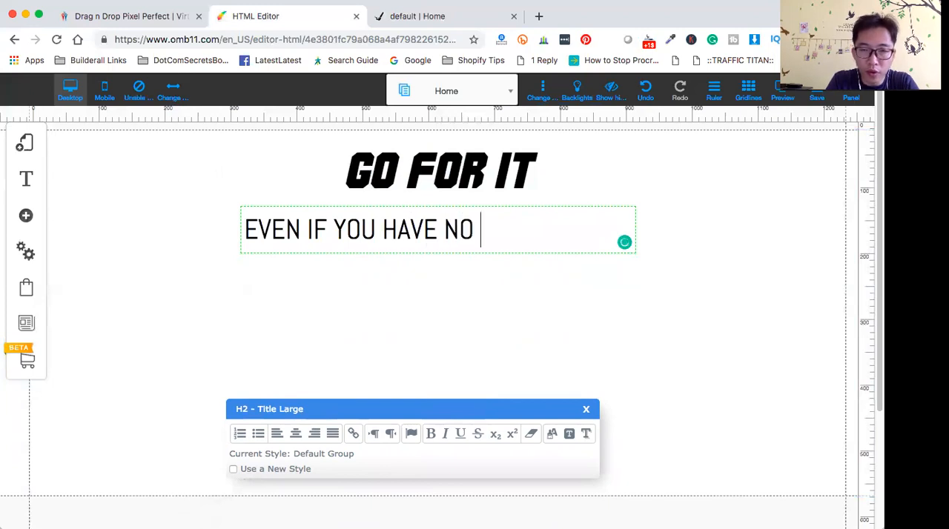
type("EXPERIECNE")
key("BackSpace")
key("BackSpace")
type("E")
key("BackSpace")
key("BackSpace")
key("BackSpace")
key("BackSpace")
key("BackSpace")
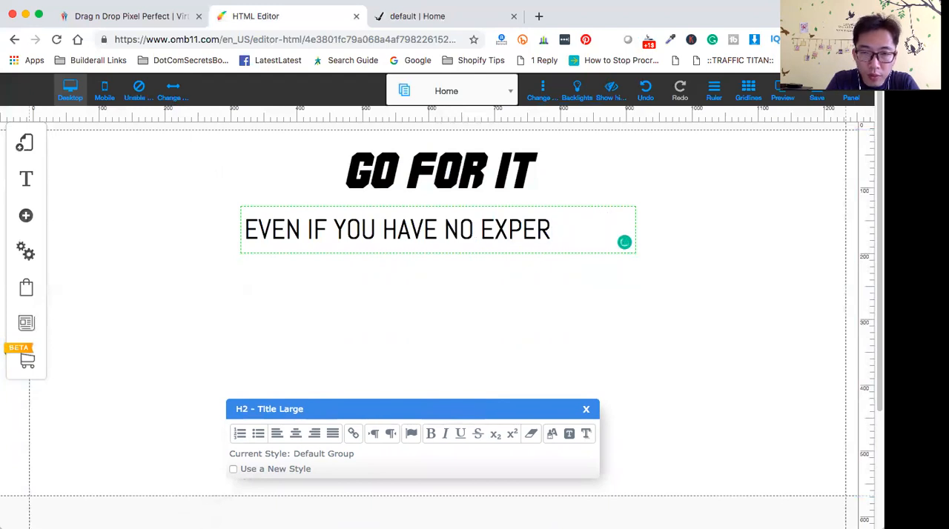
type("IENCE")
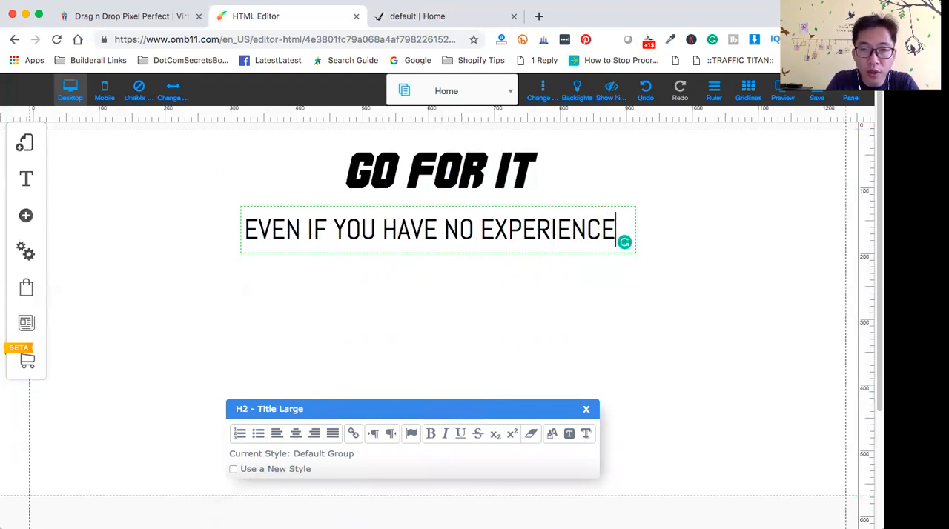
type(" IN")
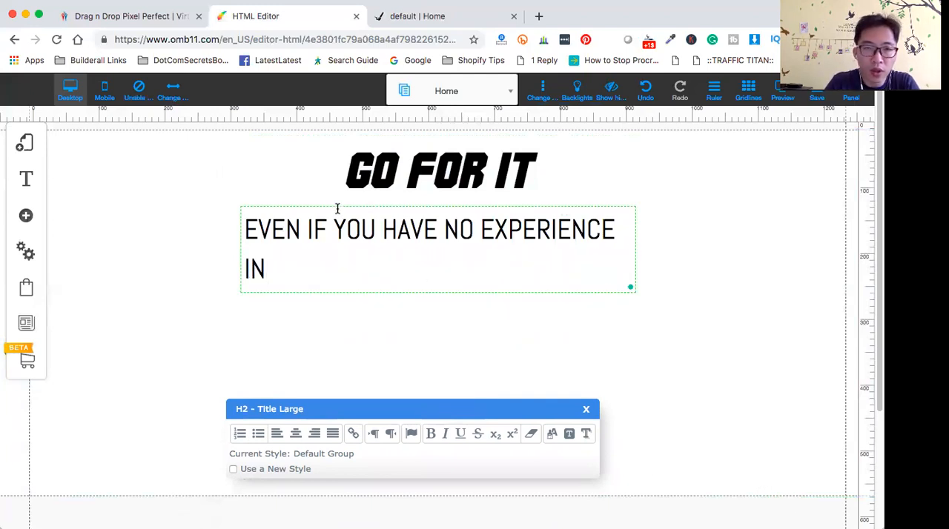
- Center the "EVEN IF YOU HAVE NO EXPERIENCE IN" subtitle within its text box and finish editing it
left_click(249, 222)
left_click_drag(249, 220, 360, 284)
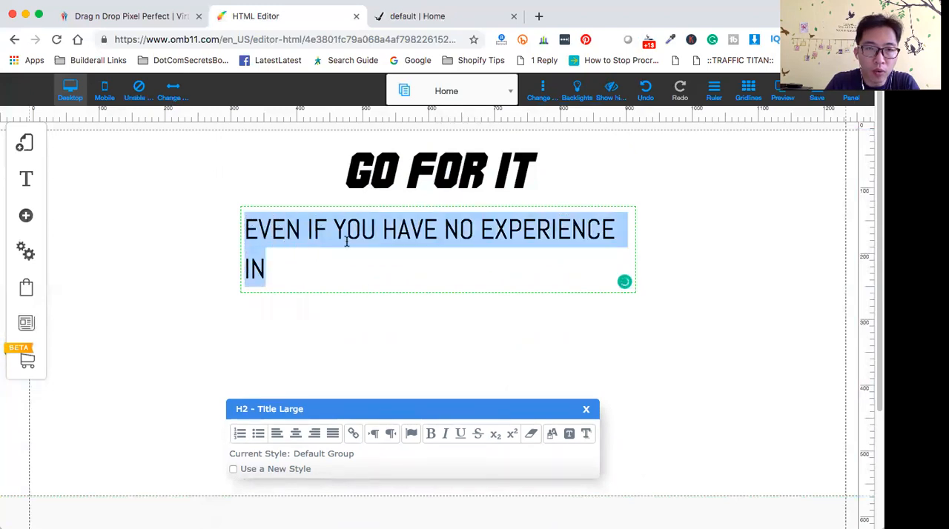
left_click(296, 434)
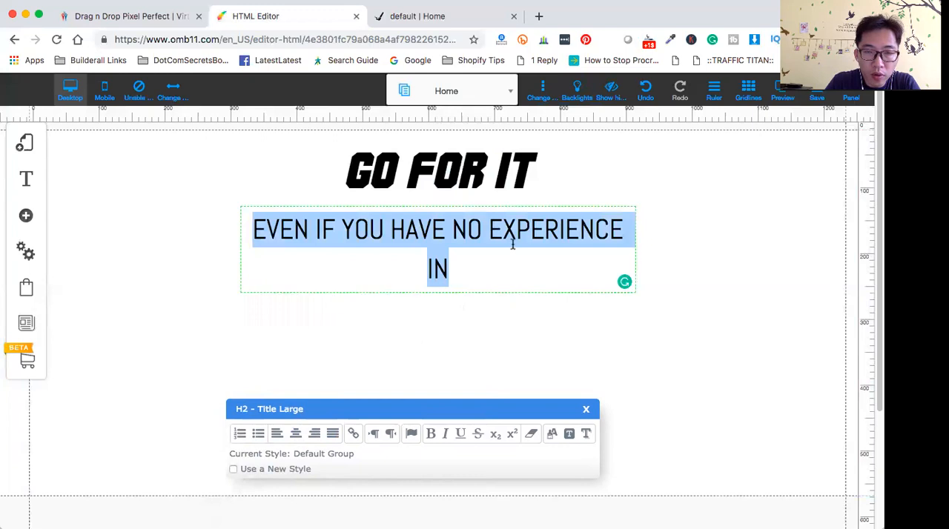
left_click(573, 252)
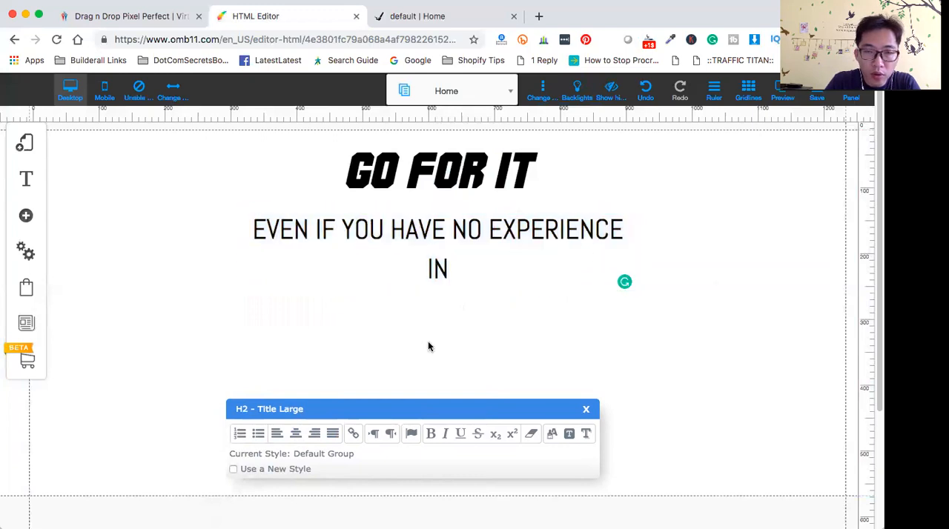
left_click(451, 306)
left_click(438, 235)
left_click(260, 228)
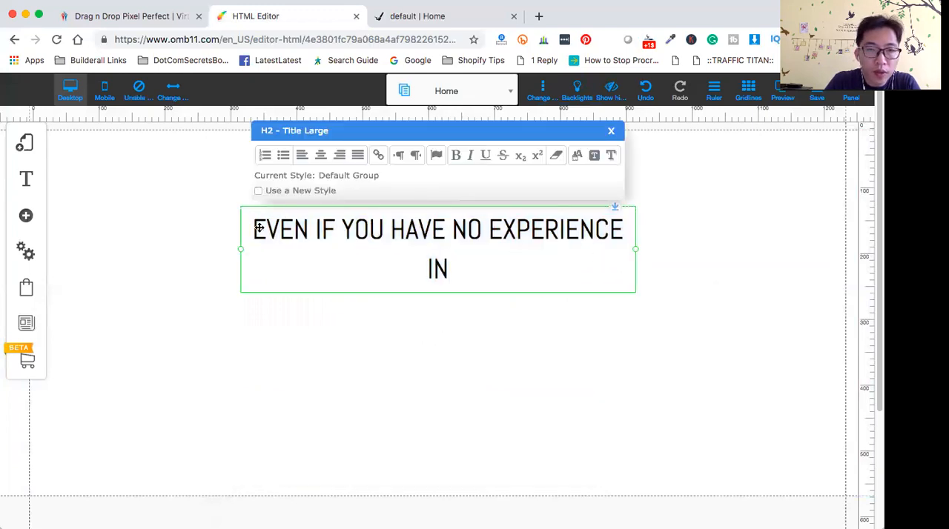
left_click(193, 230)
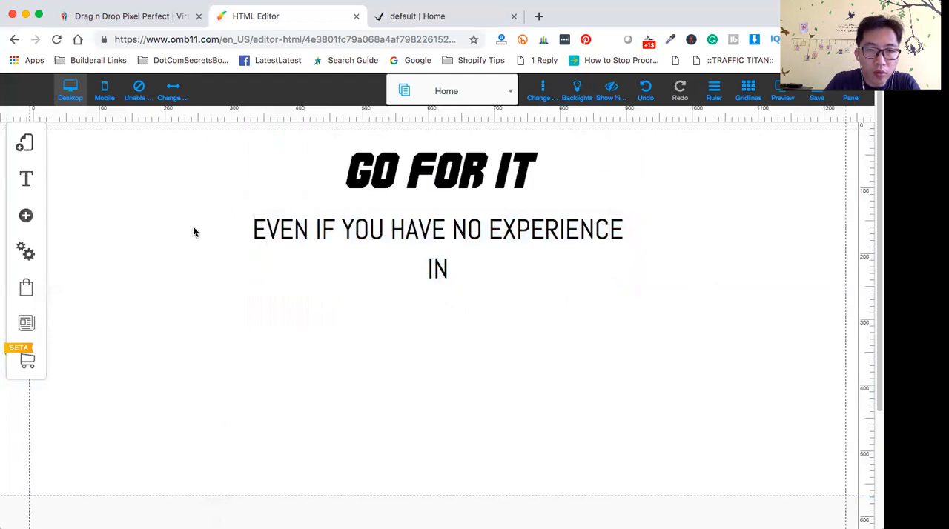
- Recolor the "GO FOR IT" title text to the medium light blue swatch
left_click(385, 178)
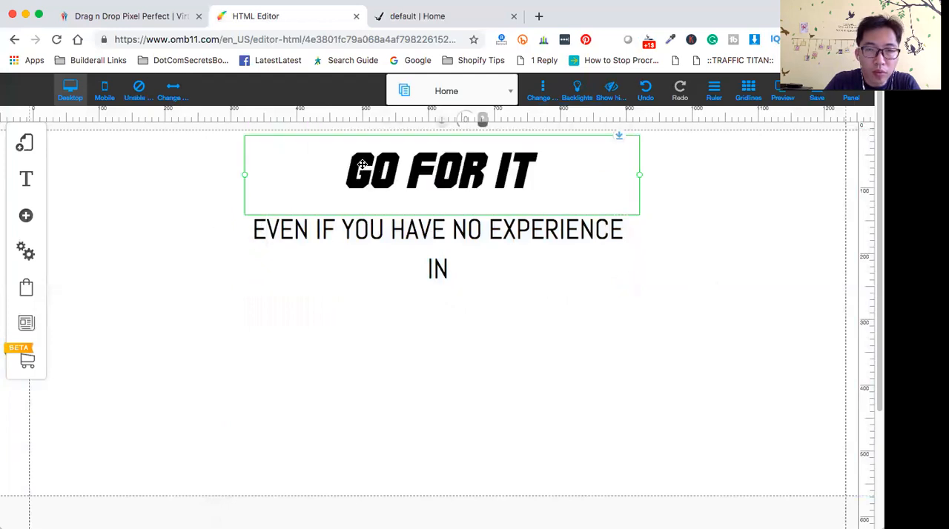
left_click(363, 164)
left_click_drag(348, 171, 589, 177)
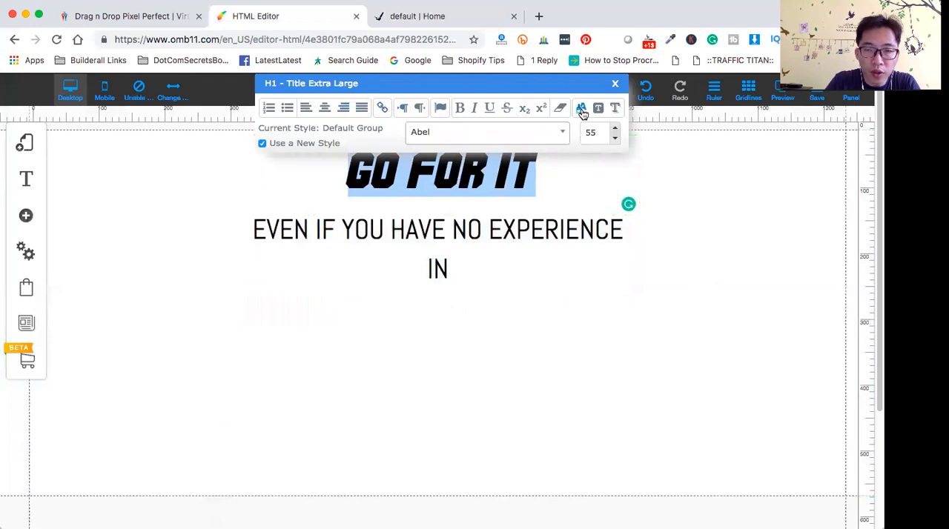
left_click(582, 110)
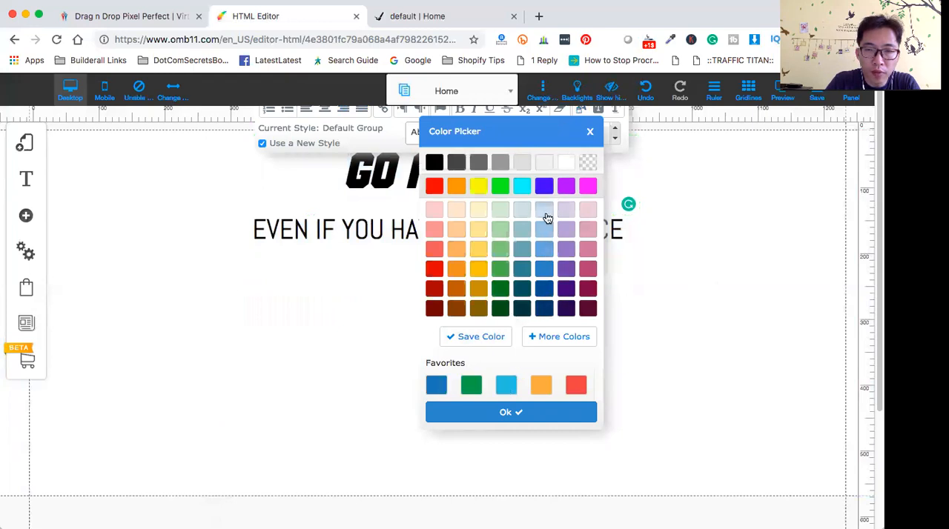
left_click(544, 256)
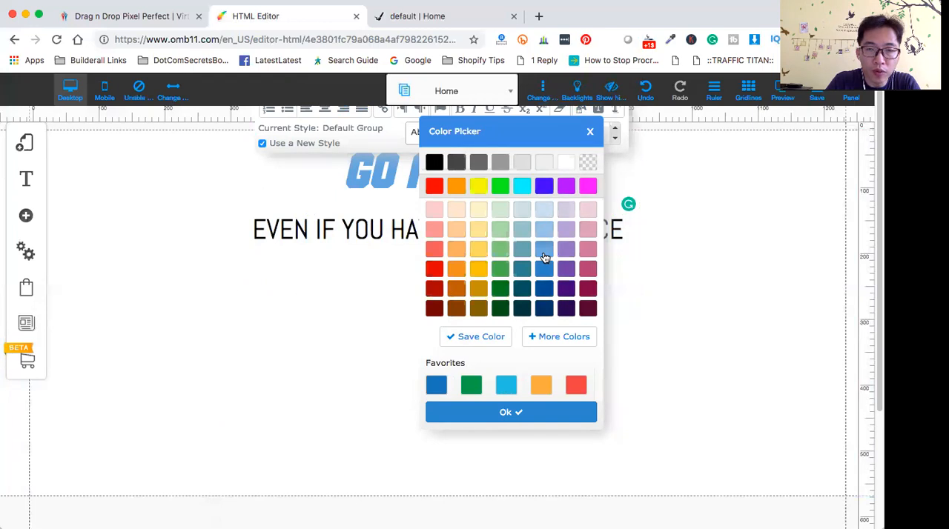
left_click(500, 416)
left_click(497, 351)
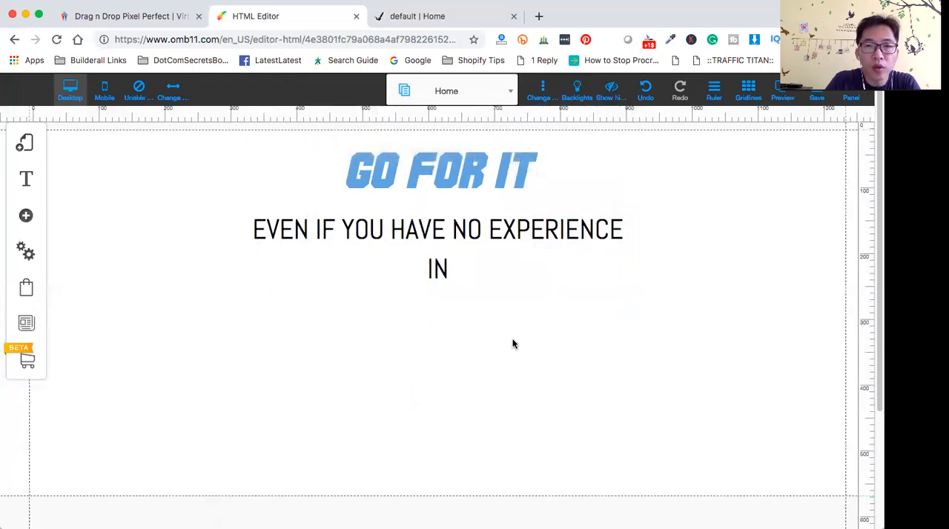
- Enable a new style for the "EVEN IF YOU HAVE NO EXPERIENCE IN" subtitle and set its font to Aero
double_click(263, 229)
left_click_drag(263, 230, 495, 281)
left_click(456, 157)
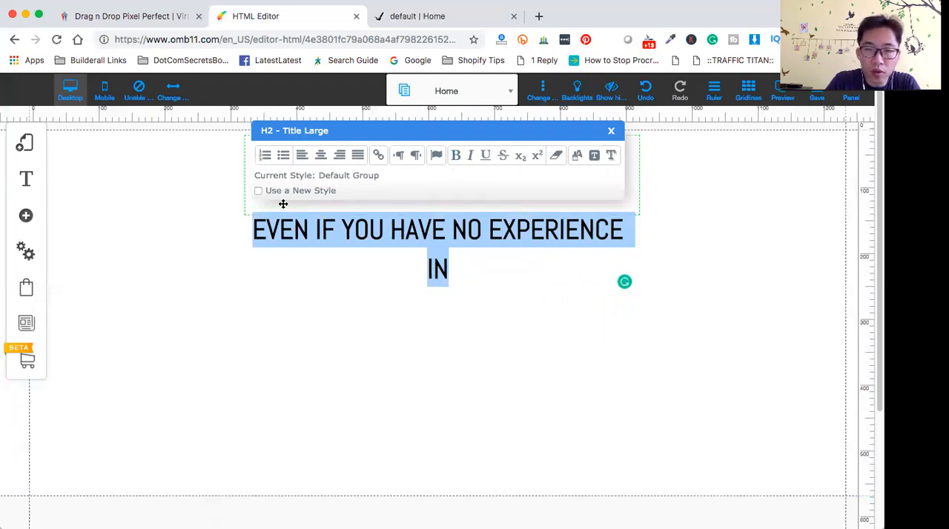
left_click(259, 195)
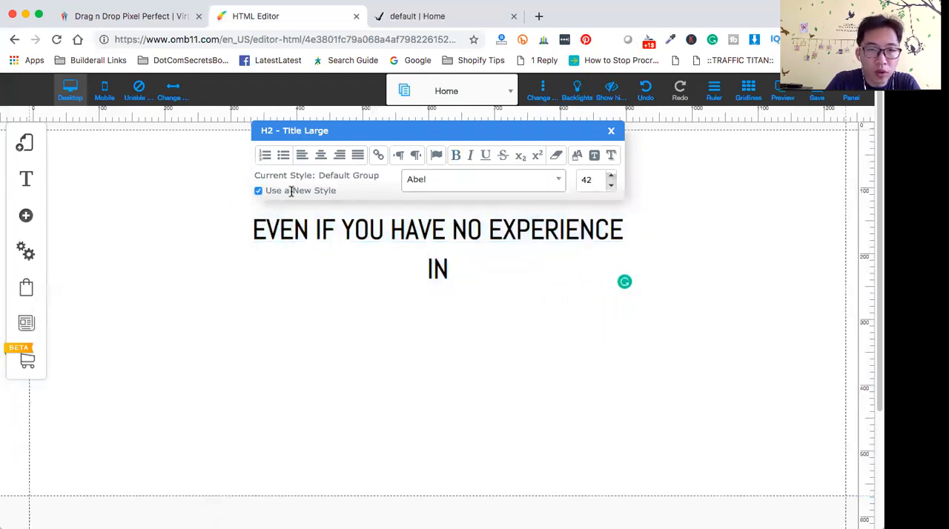
left_click(300, 247)
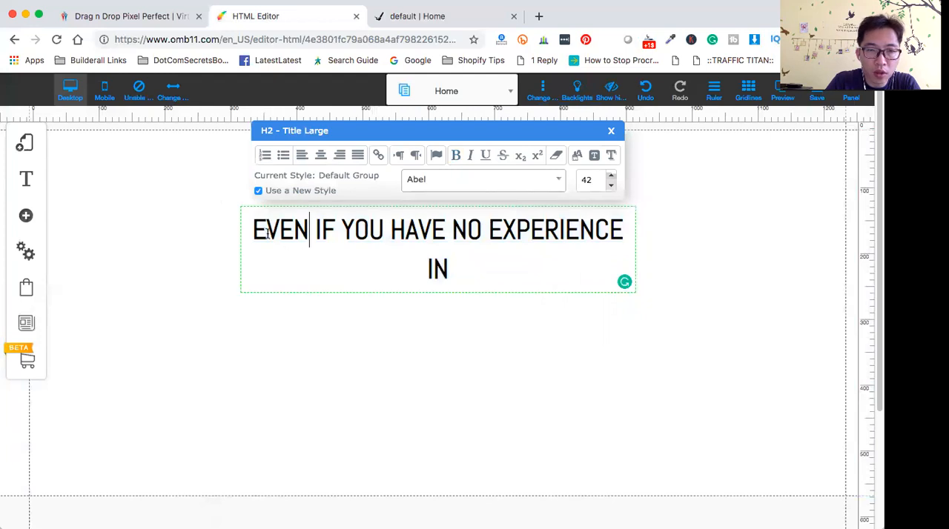
left_click_drag(253, 230, 519, 239)
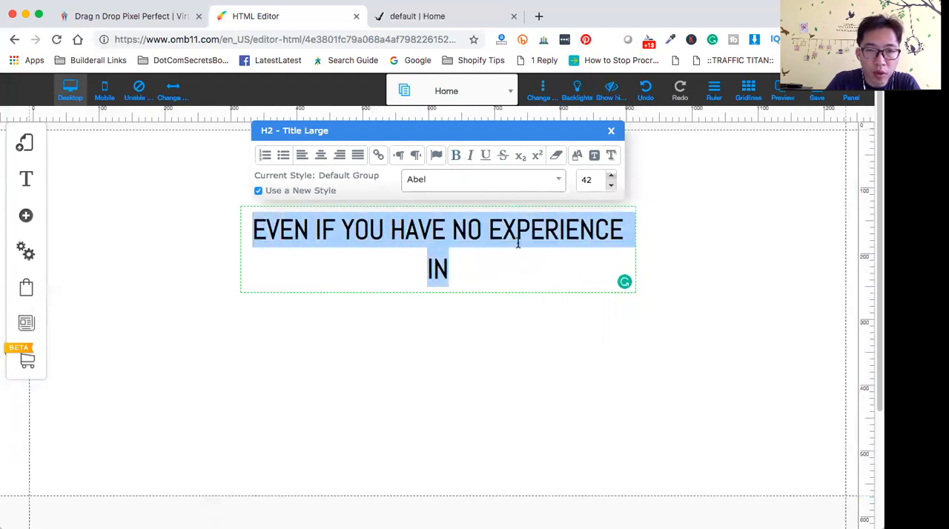
left_click(559, 184)
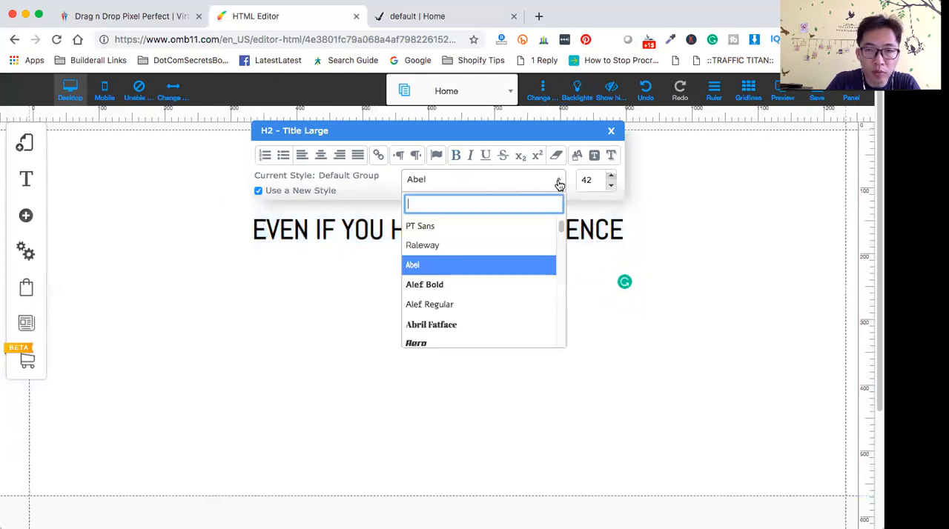
left_click(492, 292)
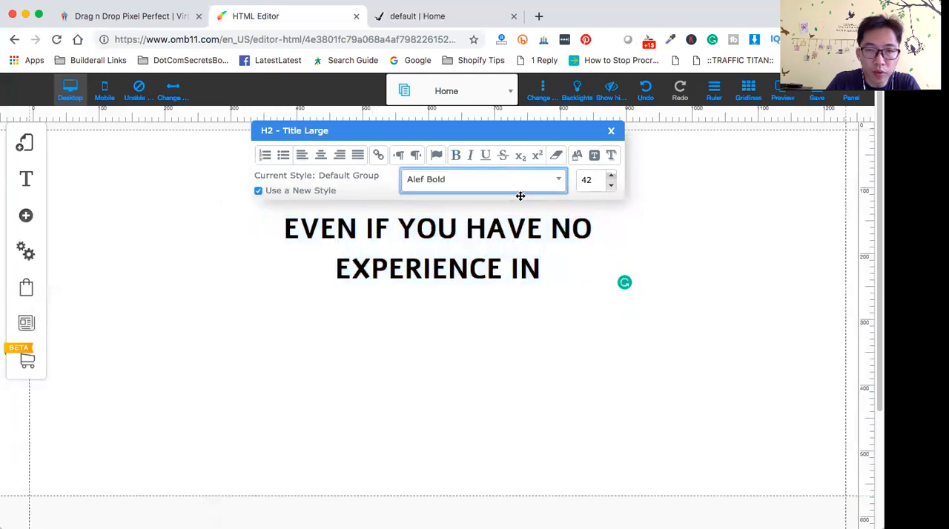
left_click(560, 184)
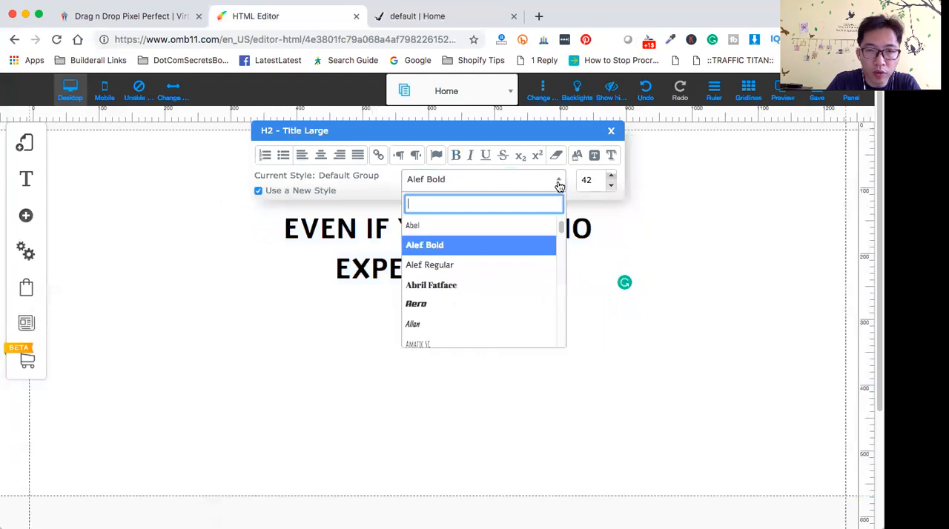
left_click(477, 306)
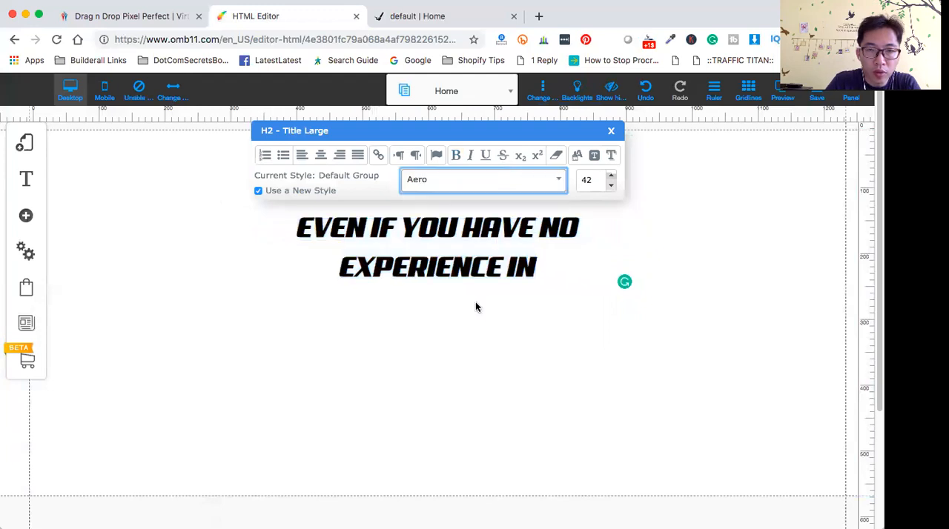
left_click_drag(487, 131, 453, 469)
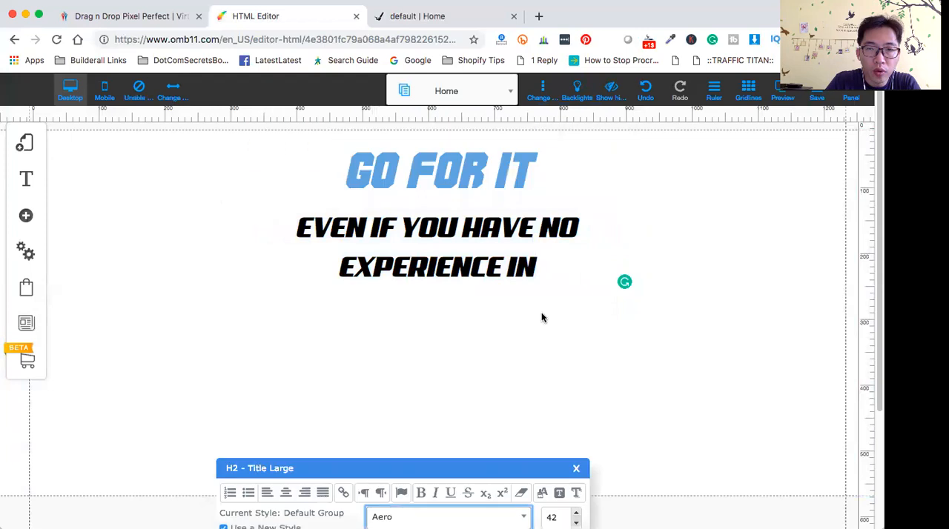
left_click(445, 271)
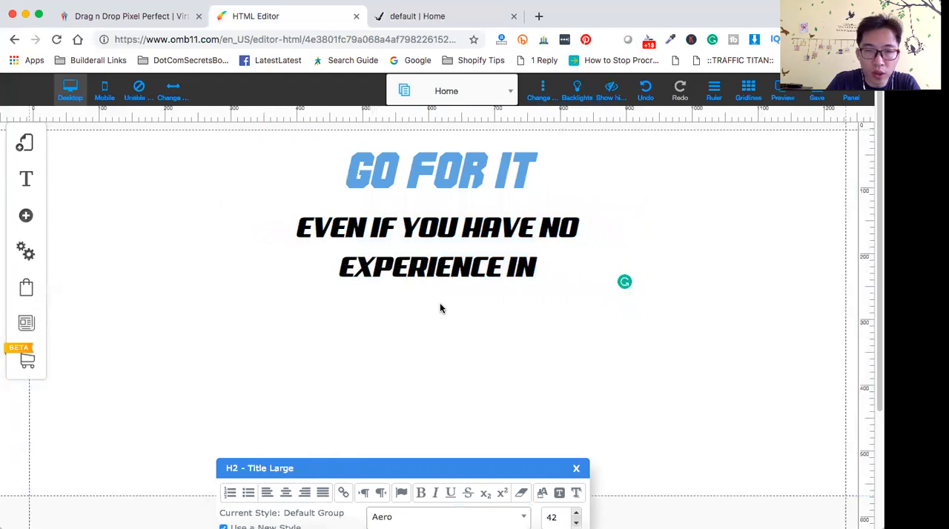
- Set the font size of the "GO FOR IT" title to 96
left_click(421, 170)
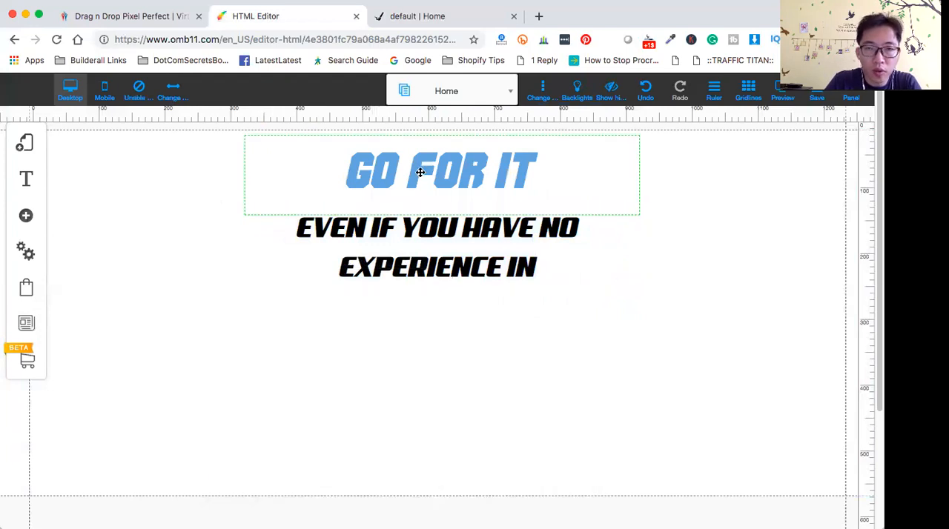
left_click(349, 176)
left_click(501, 176)
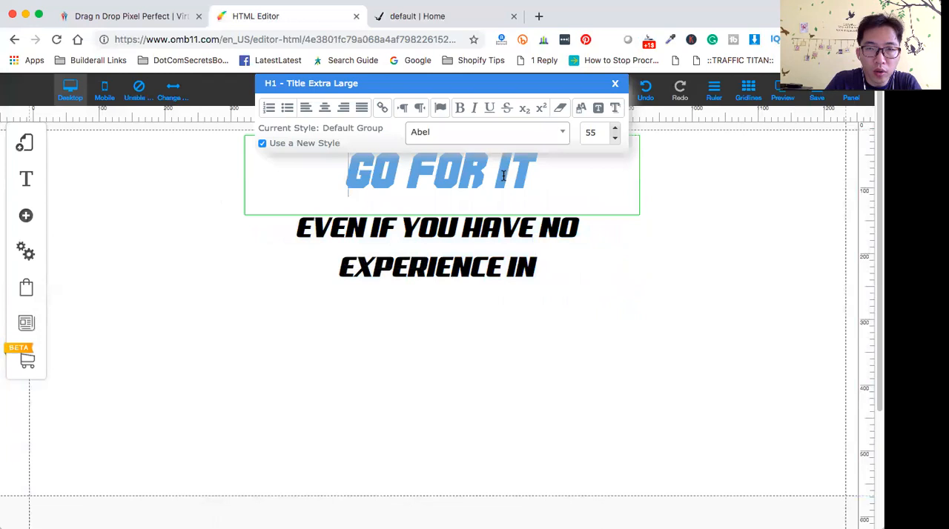
left_click(615, 131)
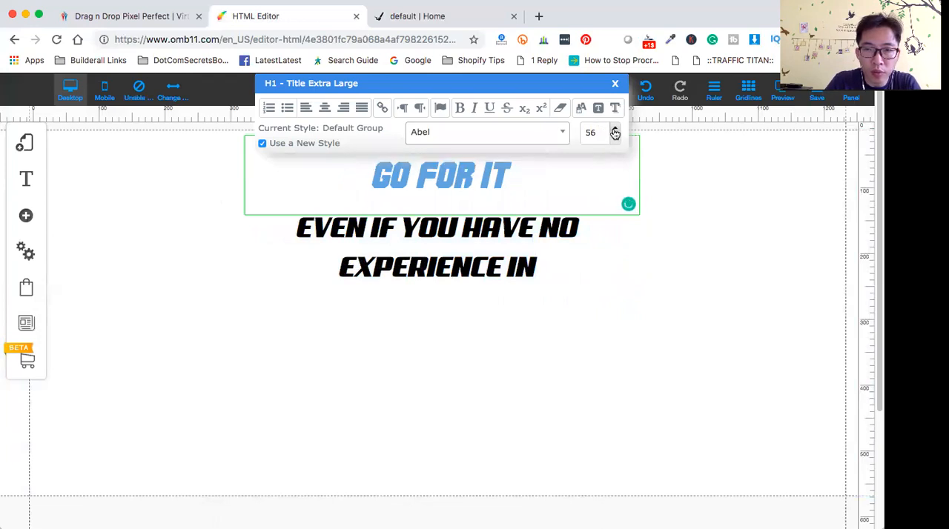
left_click(614, 130)
left_click(615, 131)
left_click(615, 131)
left_click(614, 131)
left_click(614, 131)
left_click(615, 130)
left_click(614, 131)
left_click(615, 131)
left_click(615, 130)
left_click(615, 131)
left_click(615, 131)
left_click(615, 131)
left_click(614, 130)
left_click(614, 130)
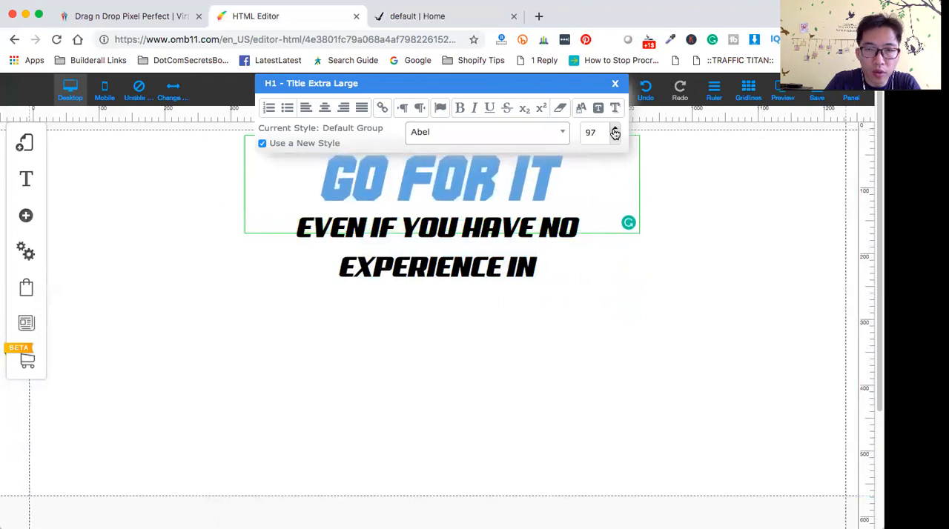
left_click(614, 143)
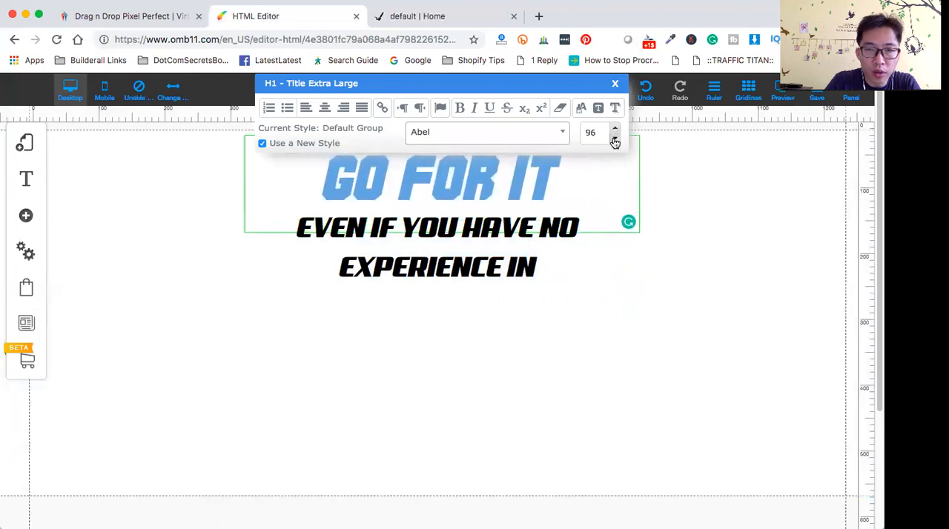
- Move the subtitle slightly down so it clears the enlarged "GO FOR IT" title, and deselect it
left_click(407, 267)
mouse_move(464, 228)
left_mouse_down()
mouse_move(464, 254)
mouse_move(461, 238)
left_mouse_up()
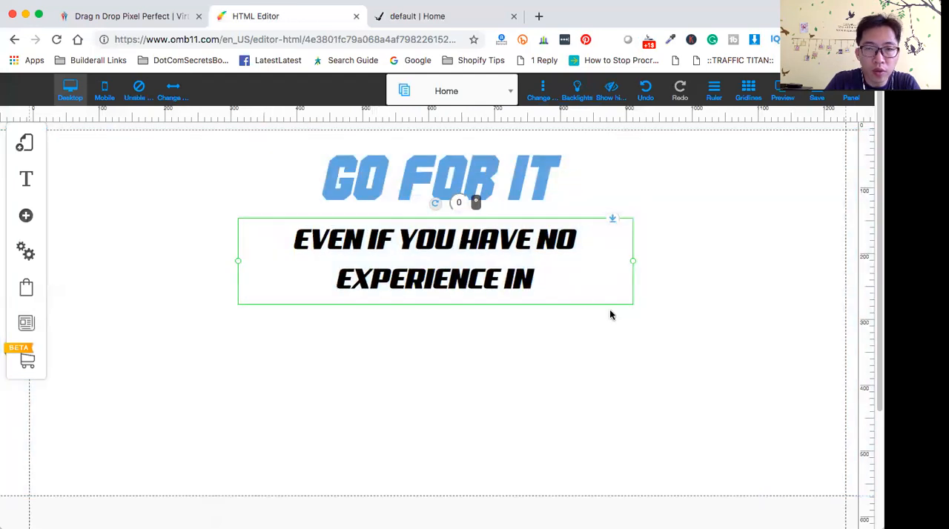
left_click(734, 321)
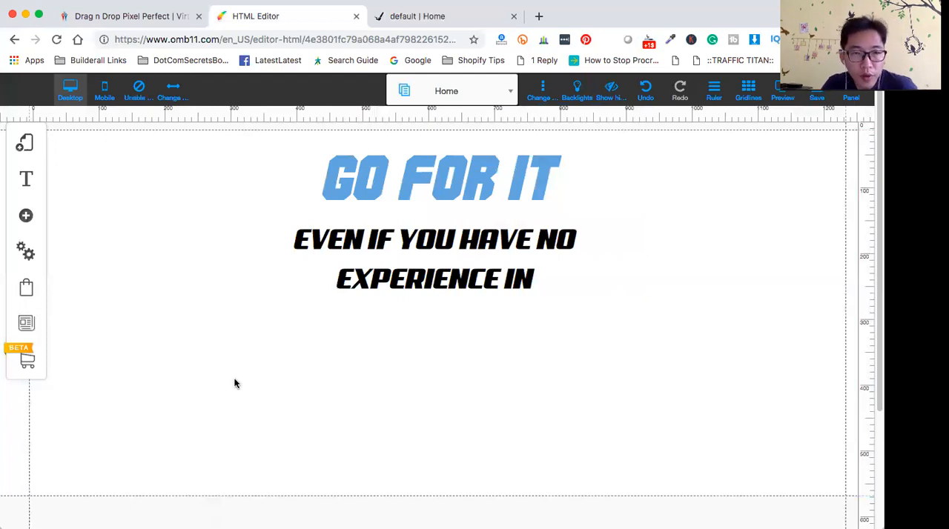
- Check the take-the-leap reference page, and add the pale peach rounded callout box with a downward pointer from the Personalized boxes
left_click(419, 17)
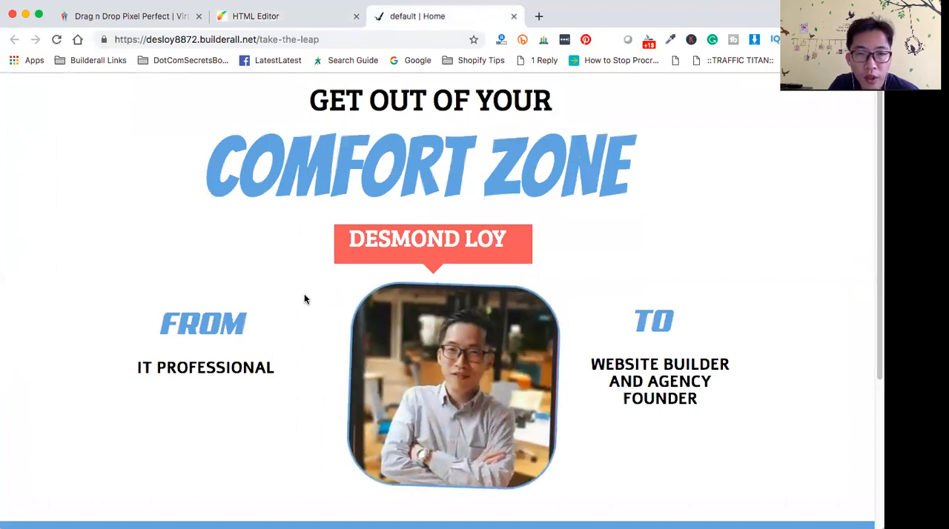
left_click(301, 16)
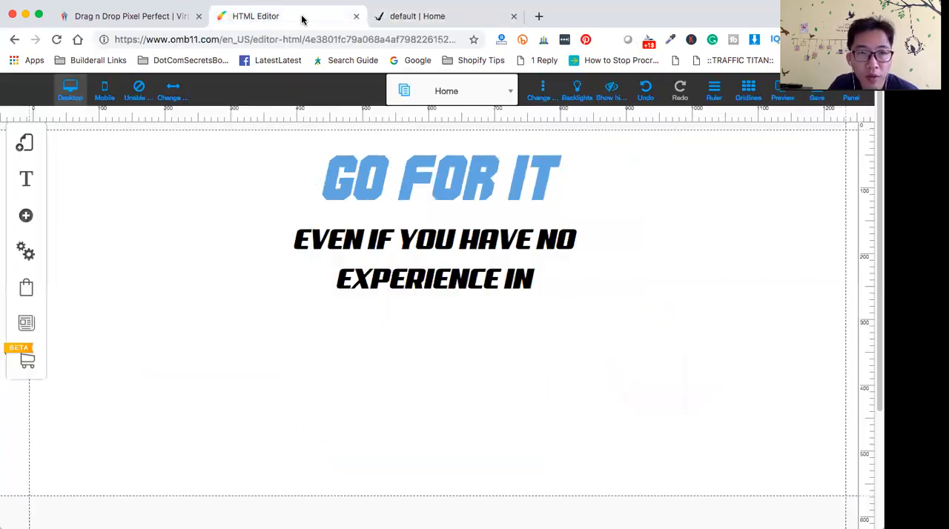
left_click(26, 219)
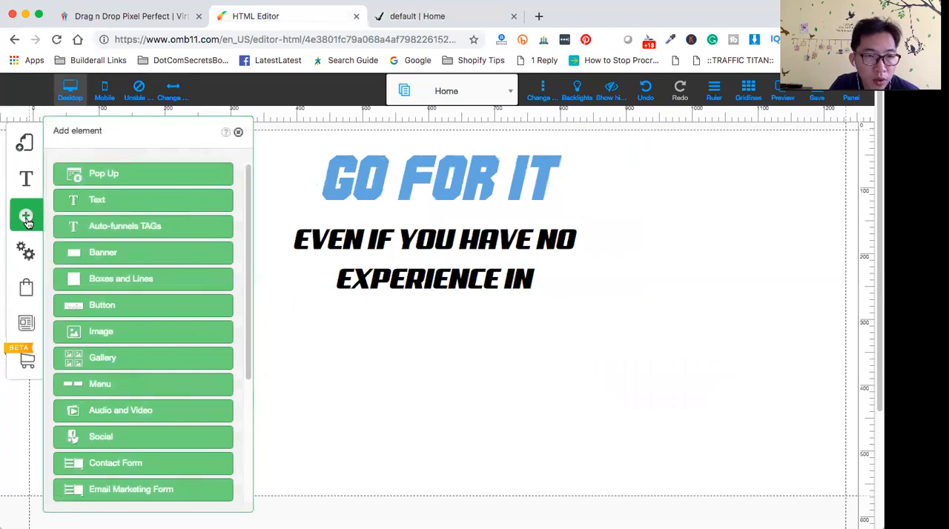
left_click(133, 286)
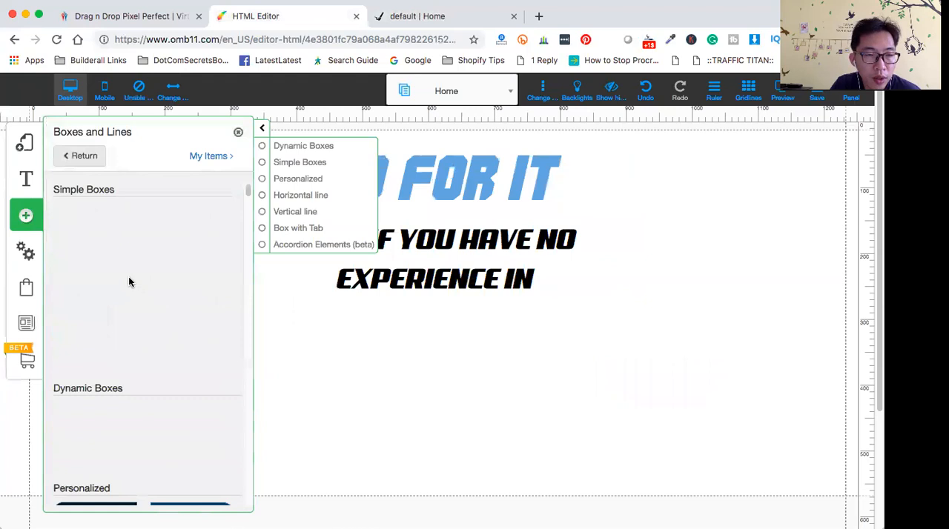
scroll(161, 384, "down", 3)
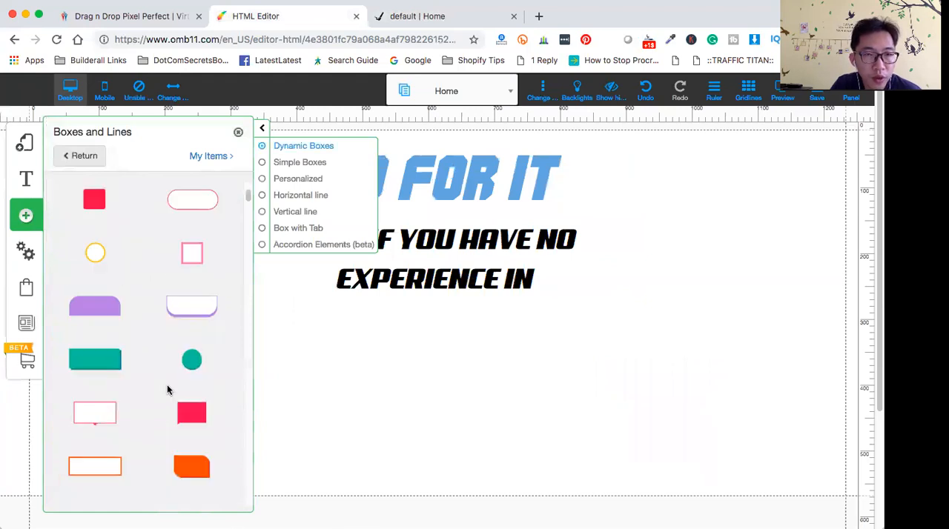
left_click(280, 231)
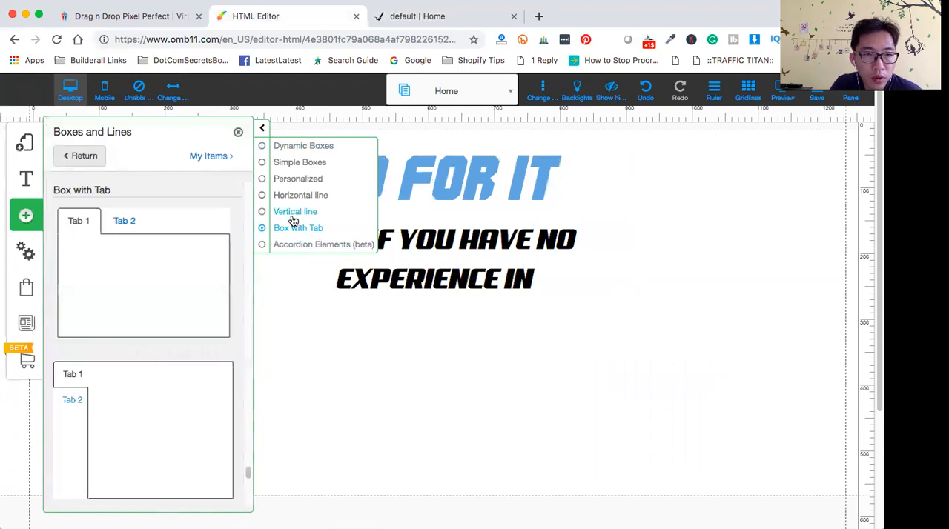
left_click(293, 213)
left_click(299, 195)
left_click(302, 183)
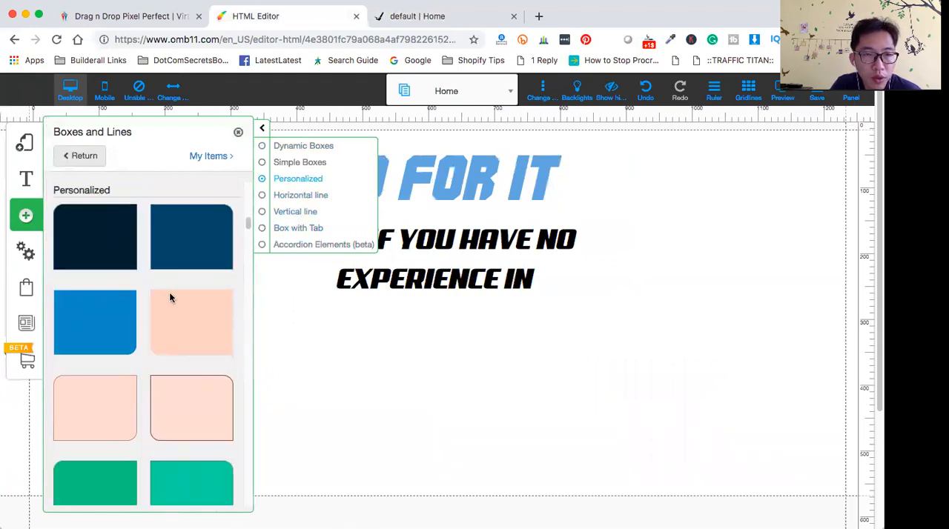
scroll(140, 396, "down", 5)
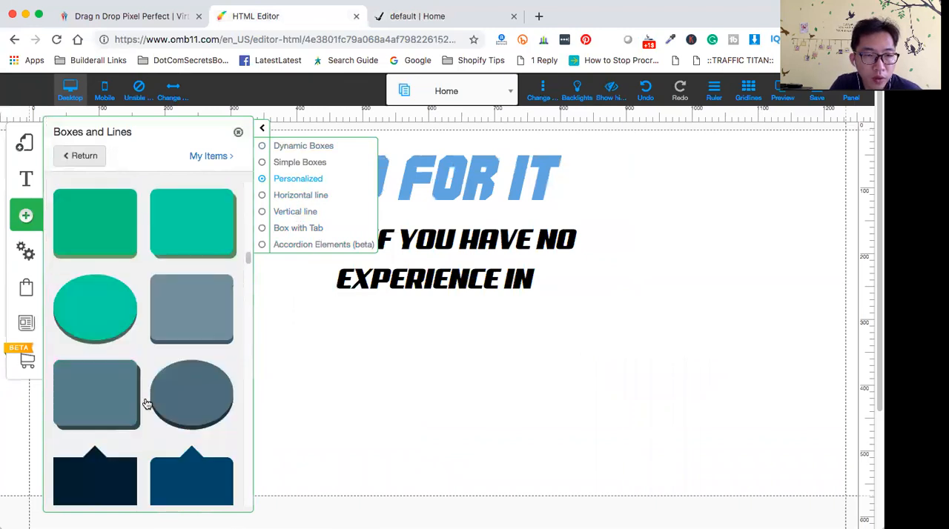
scroll(147, 404, "down", 5)
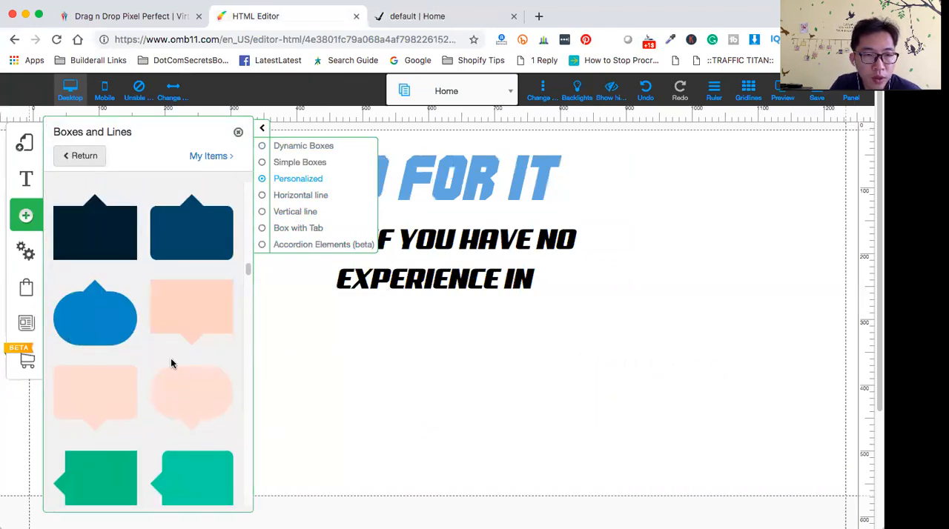
left_click(195, 404)
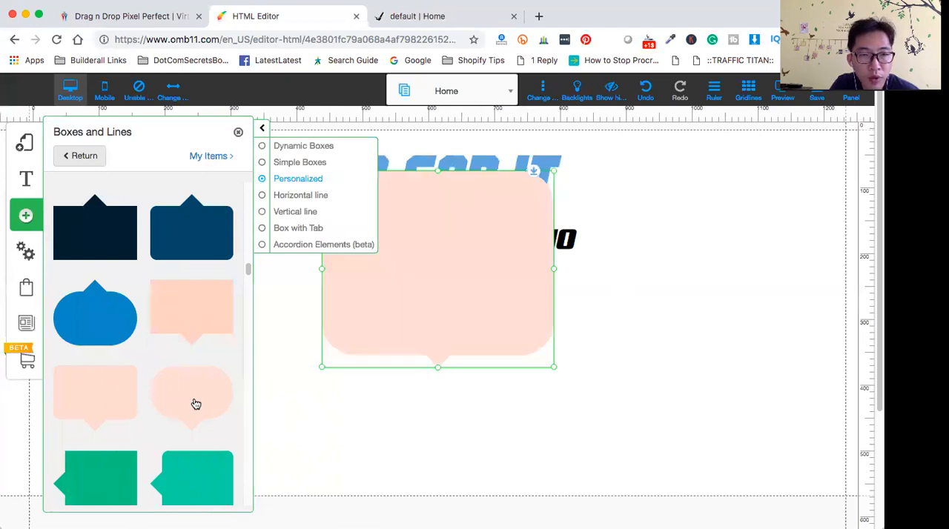
left_click(331, 397)
- Resize the peach callout box to about 460 px wide and 100 px tall and place it centered below the subtitle
left_click_drag(443, 275, 440, 371)
left_click_drag(321, 367, 231, 367)
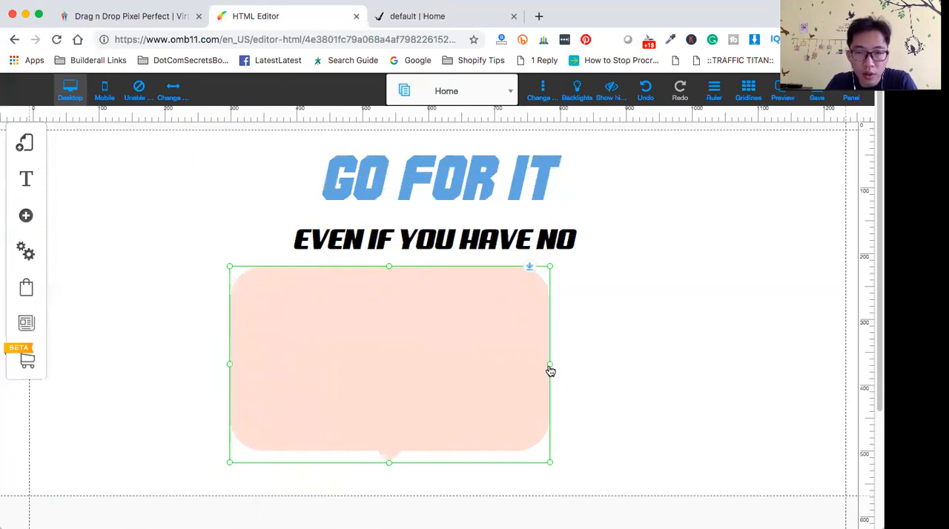
left_click_drag(551, 369, 736, 368)
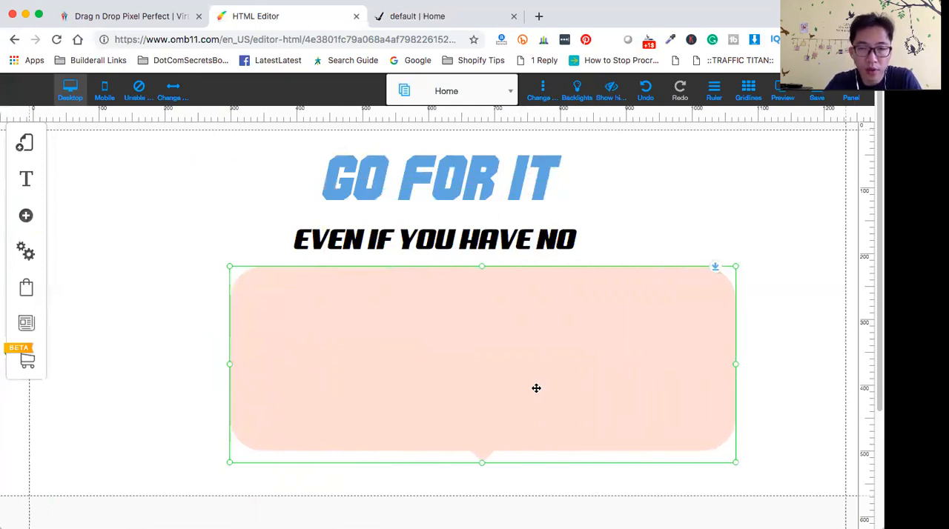
left_click_drag(737, 466, 538, 339)
mouse_move(458, 341)
left_mouse_down()
mouse_move(422, 360)
mouse_move(438, 371)
mouse_move(454, 355)
left_mouse_up()
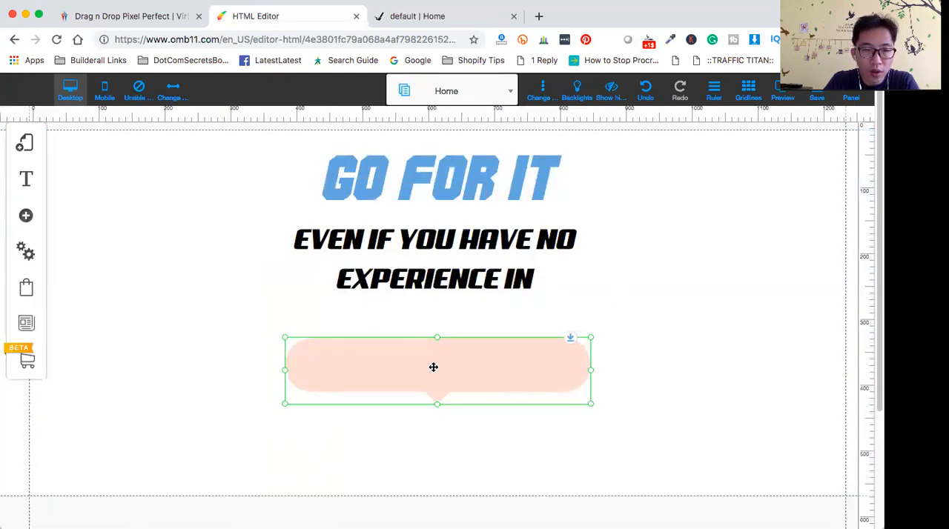
- Change the callout box's central background color from the palette to the medium coral red shade
left_click(434, 367)
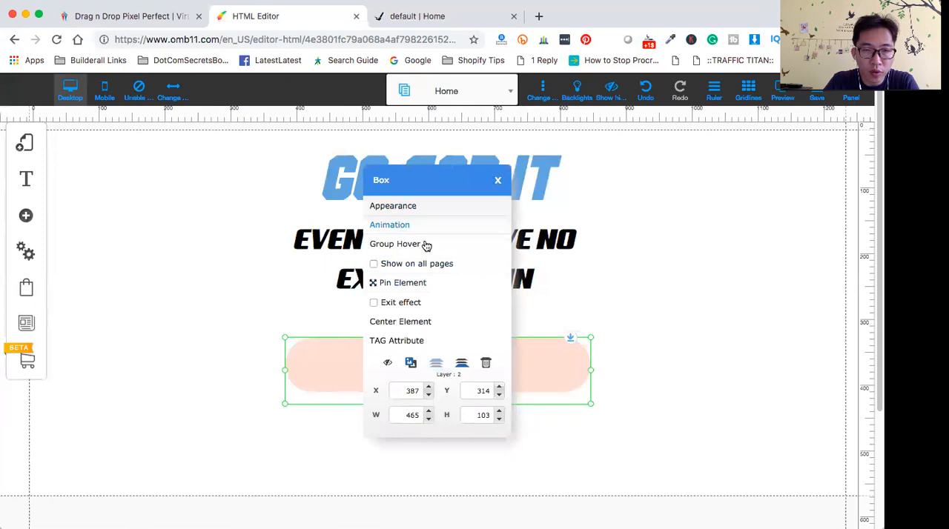
left_click(401, 208)
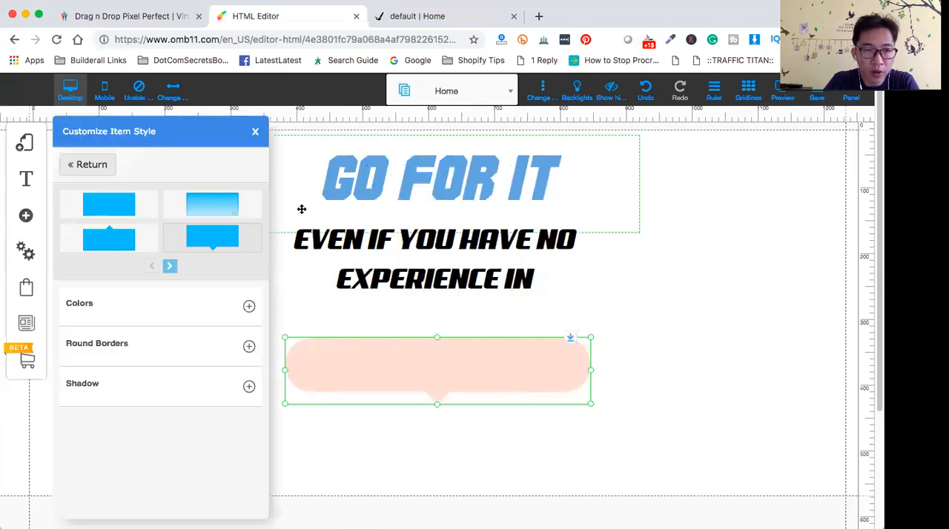
left_click(250, 307)
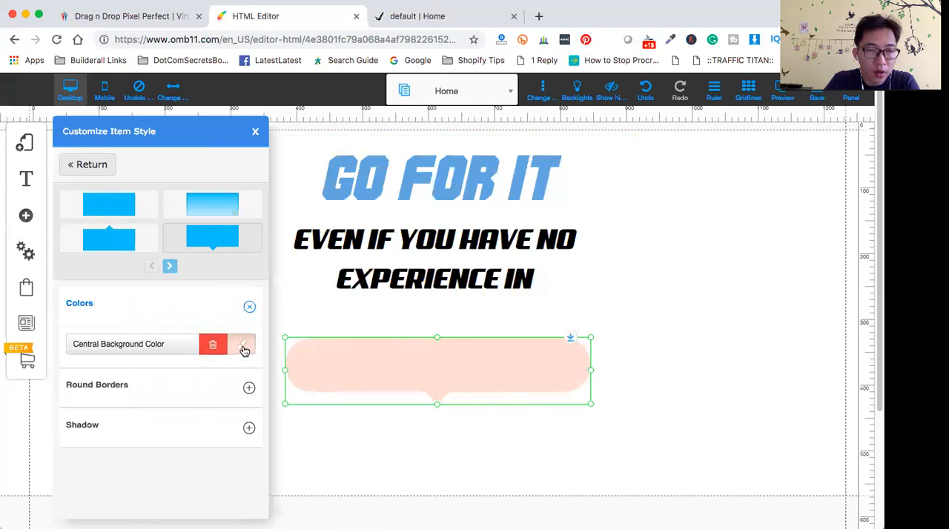
left_click(244, 347)
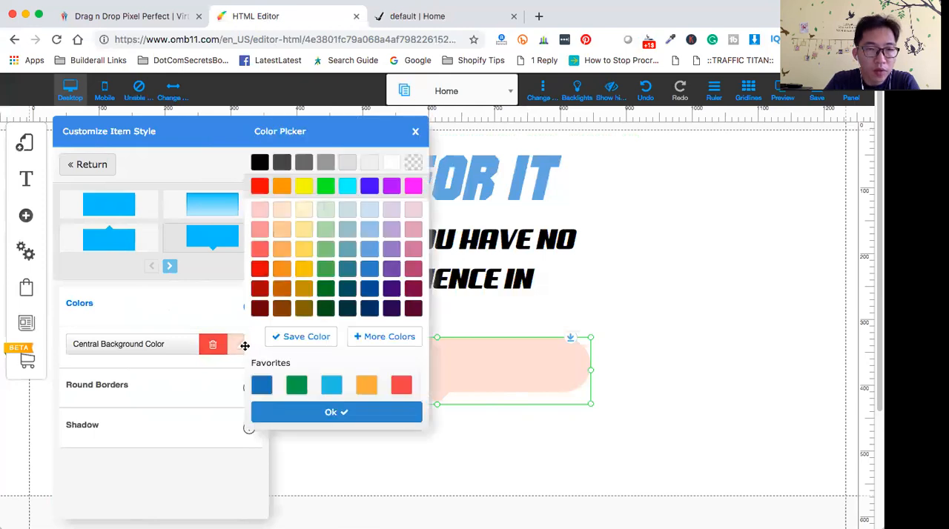
left_click(260, 250)
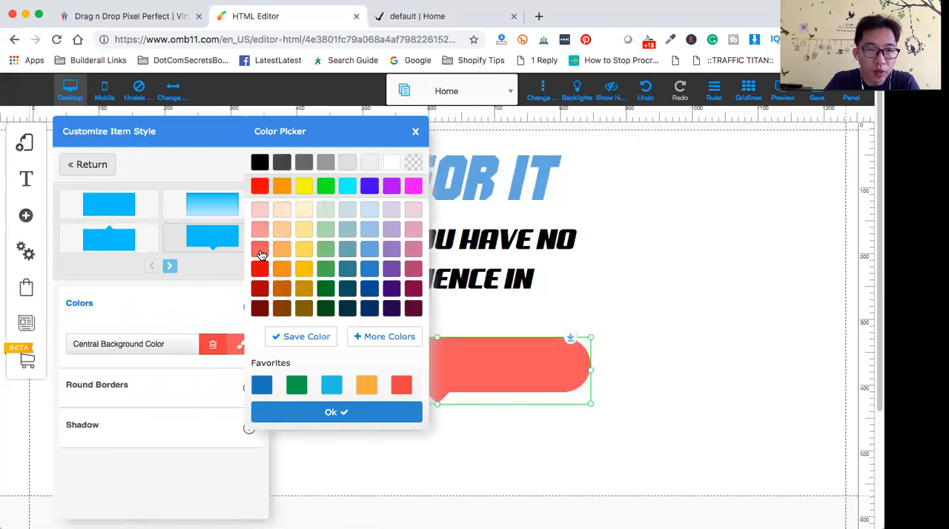
left_click(340, 413)
left_click(430, 432)
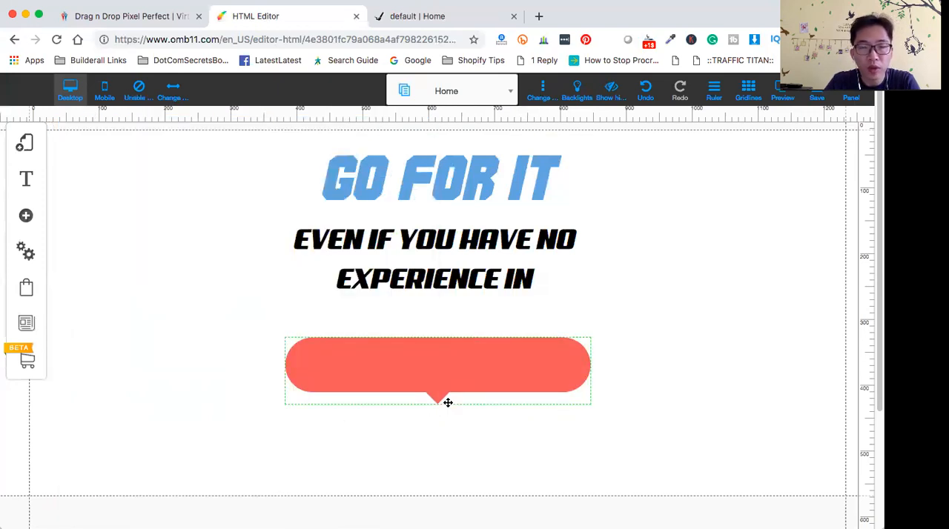
- Shrink the coral callout box to about 430 px wide and 90 px tall, and move it up closer beneath the subtitle
left_click(480, 376)
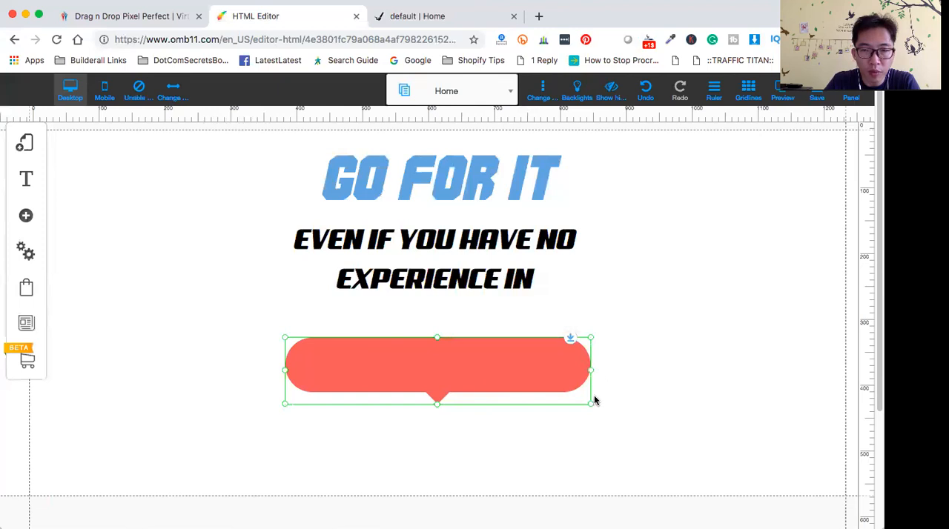
left_click_drag(591, 407, 571, 403)
left_click_drag(424, 376, 435, 354)
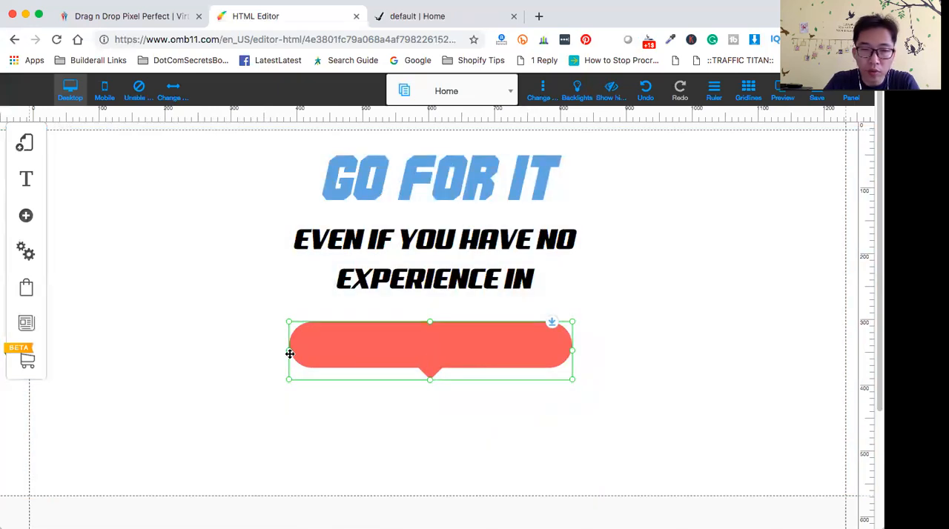
left_click(156, 304)
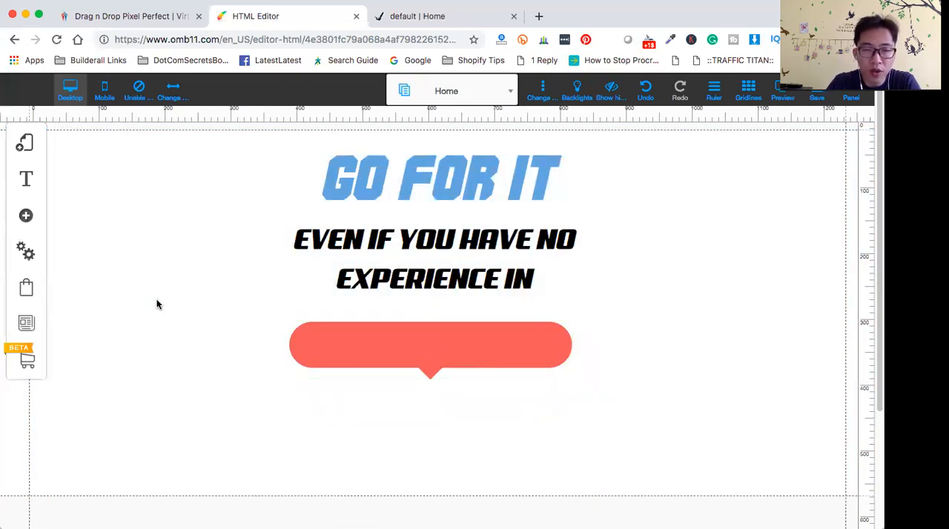
- Add an H2 - Title L text element and move it down over the coral callout box
left_click(28, 215)
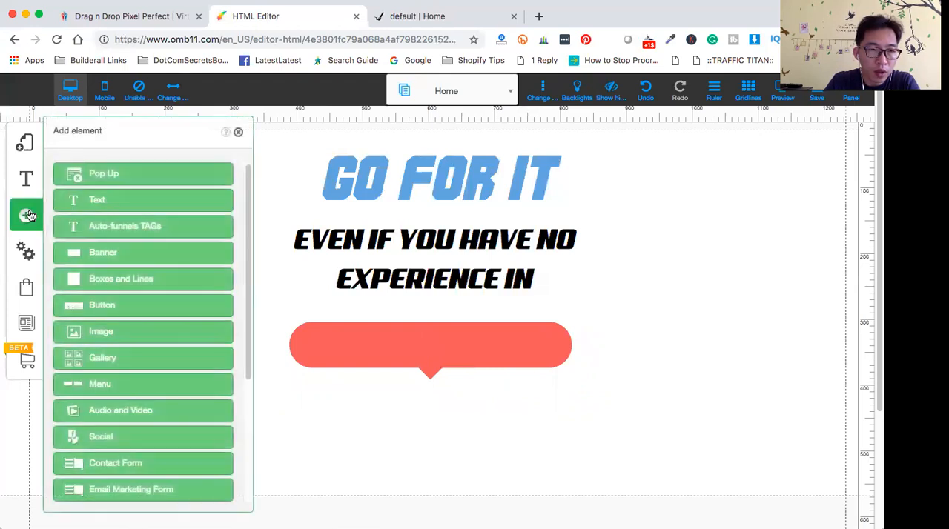
left_click(108, 201)
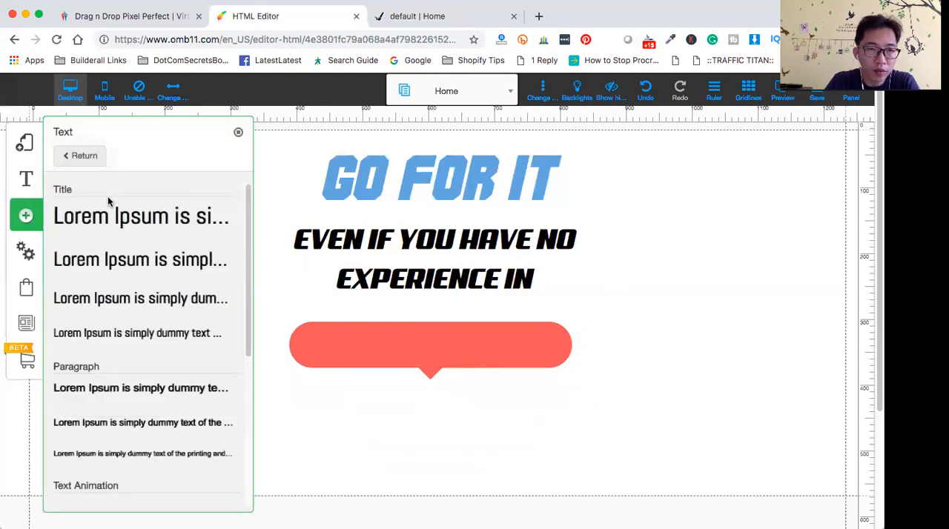
left_click(142, 265)
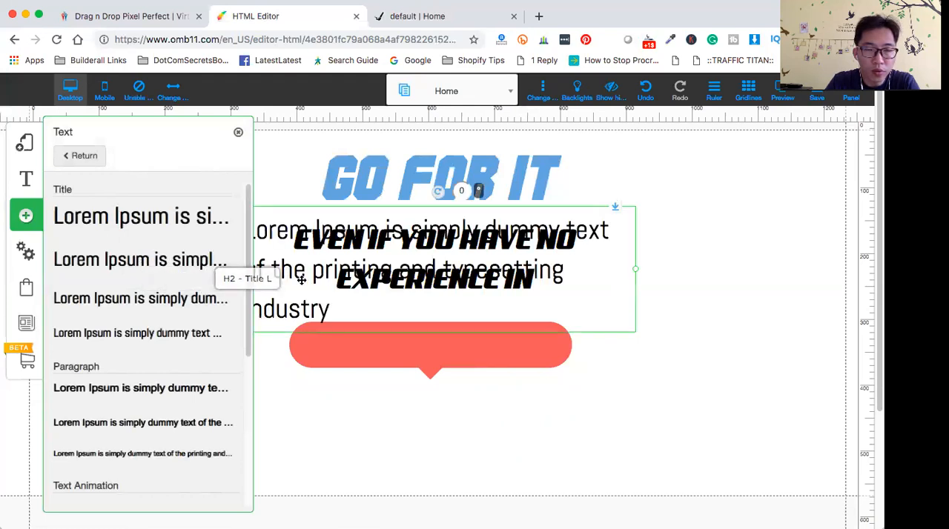
left_click_drag(321, 207, 468, 299)
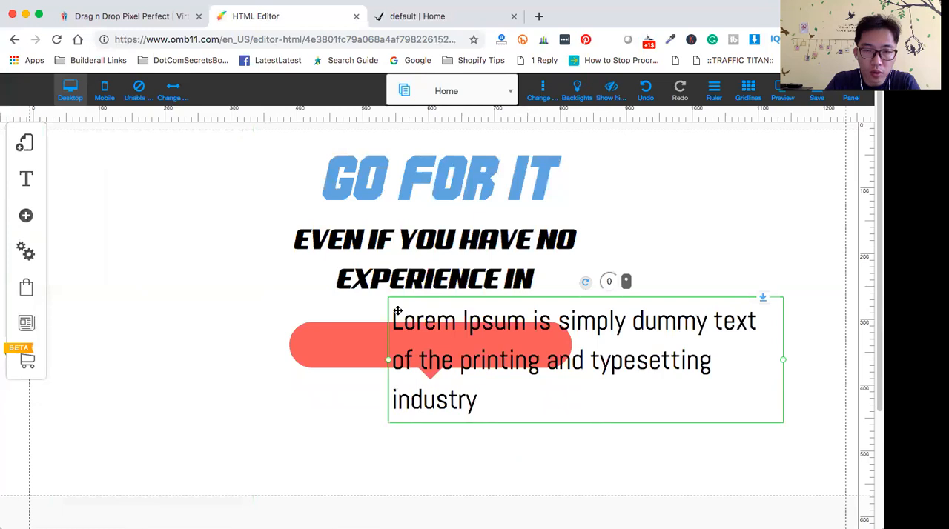
- Replace the new text element's placeholder wording with the presenter's full name in capitals
double_click(397, 311)
left_click_drag(393, 315, 533, 402)
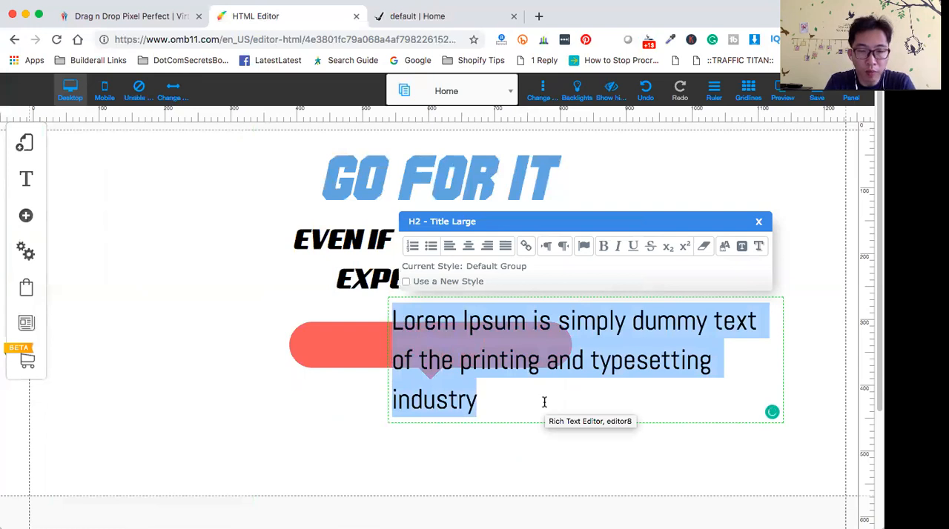
type("DESMOND LOY")
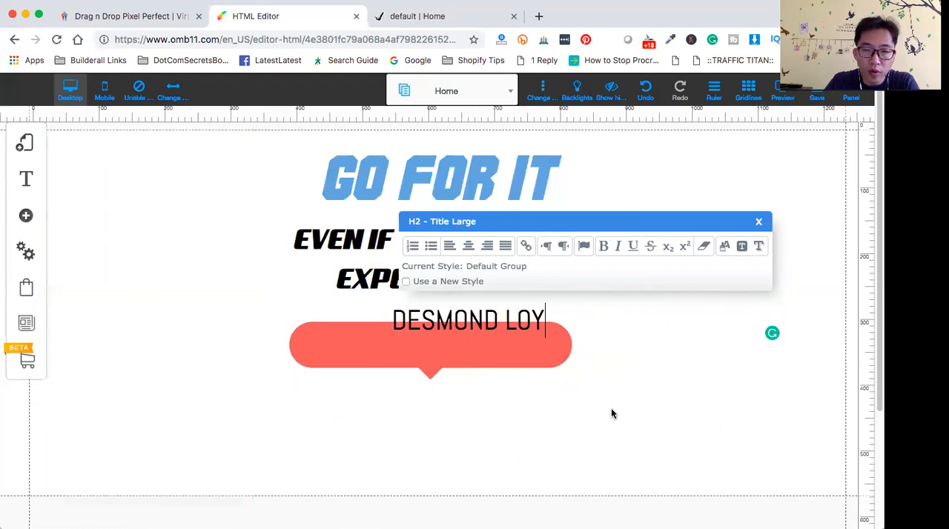
left_click(614, 413)
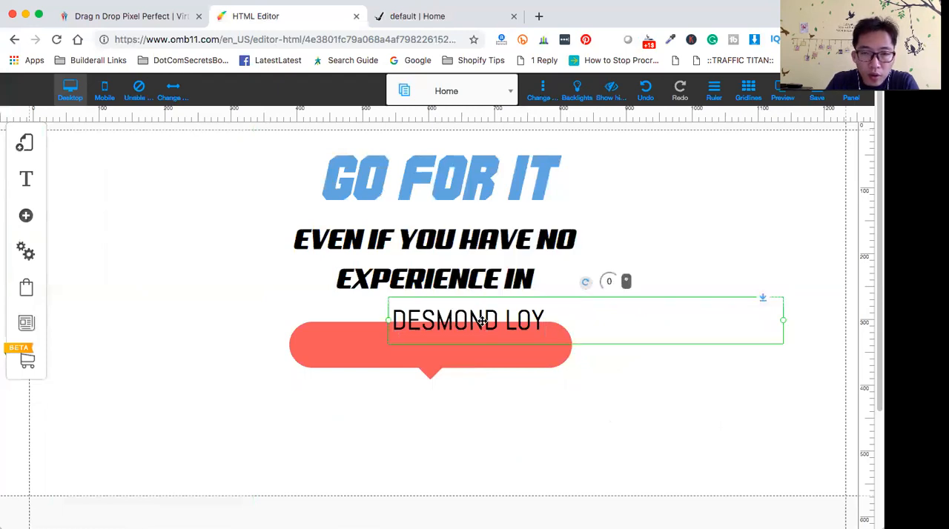
- Narrow the name's text frame to fit its wording and place it centered inside the coral callout box
left_click_drag(786, 324, 568, 320)
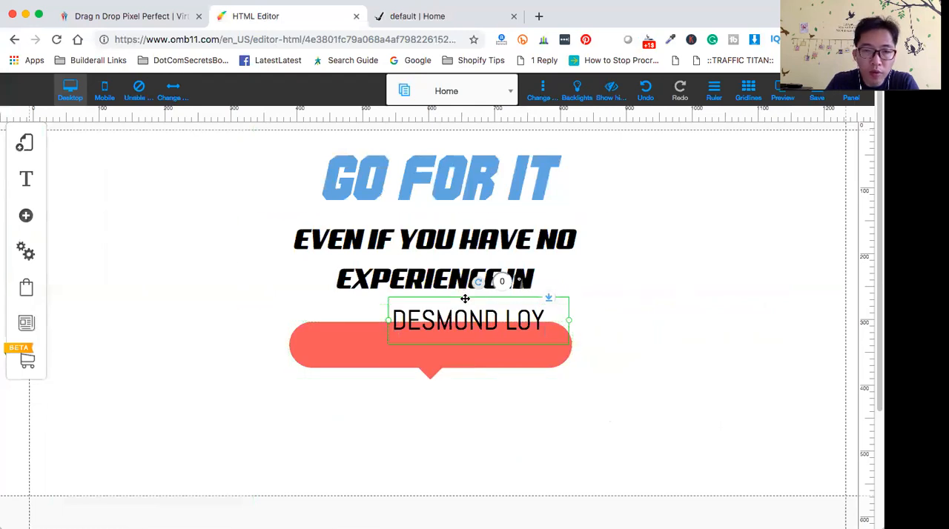
left_click_drag(463, 299, 716, 324)
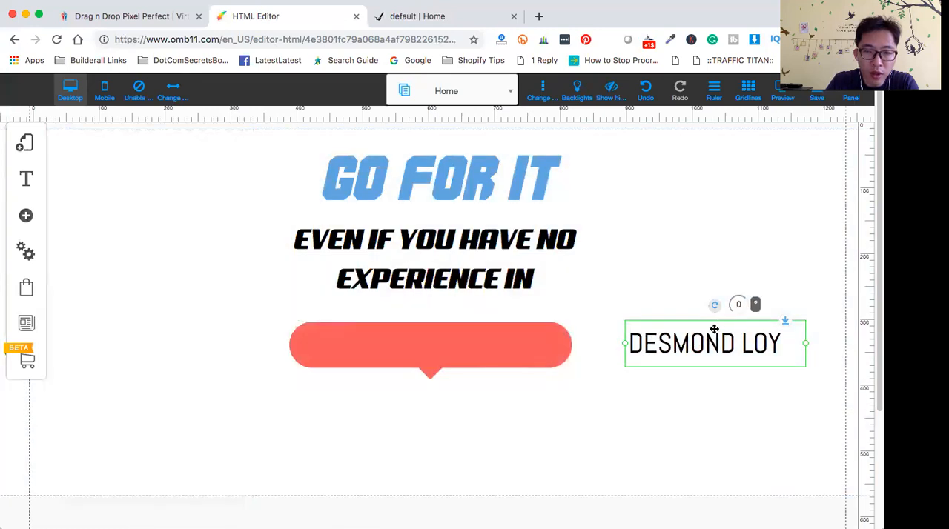
left_click_drag(714, 329, 714, 316)
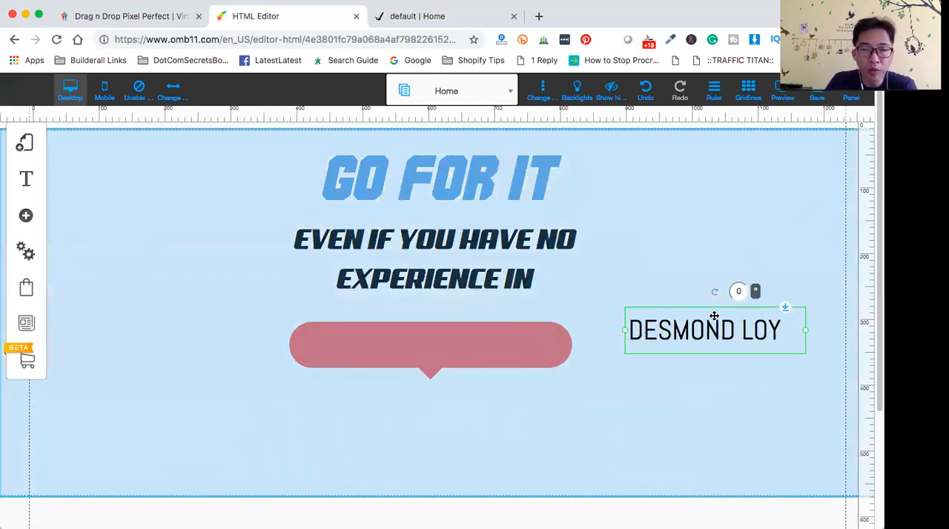
left_click_drag(714, 316, 438, 333)
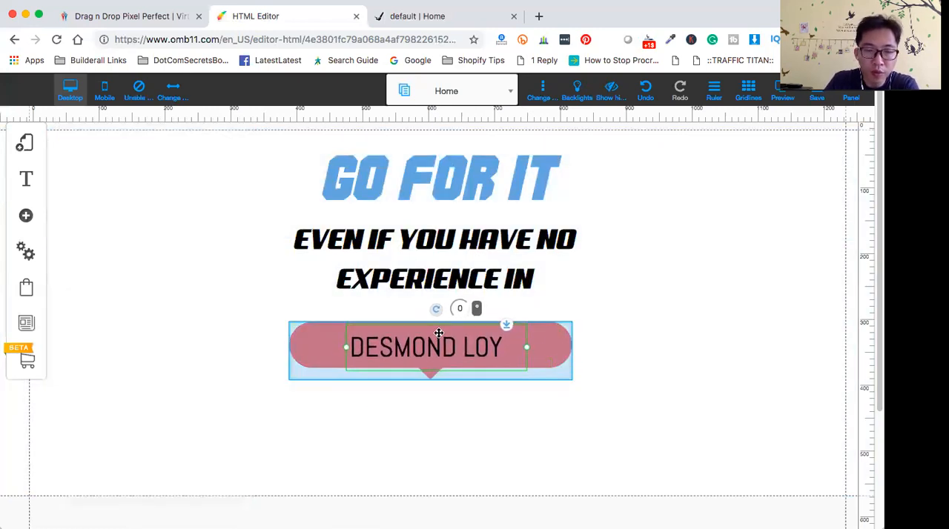
left_click_drag(439, 333, 441, 332)
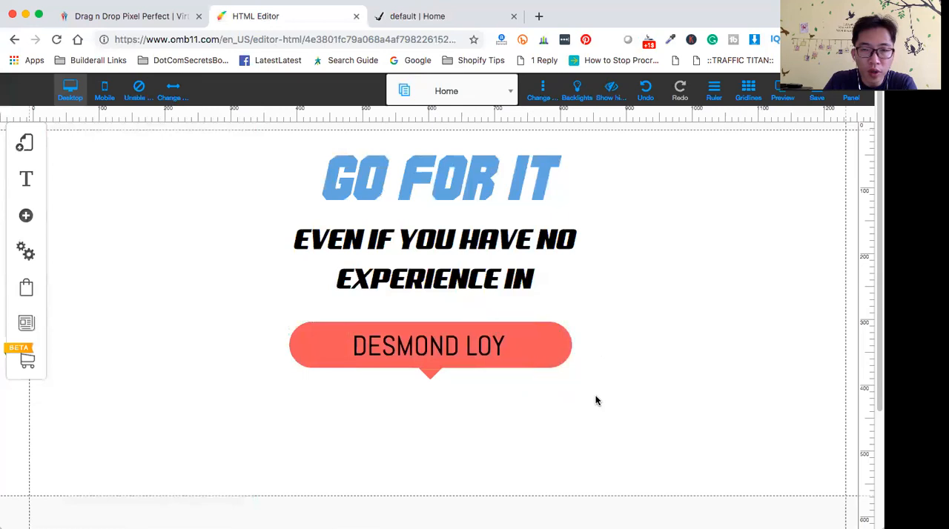
- Color the name text in the callout box white
double_click(383, 341)
left_click_drag(352, 346, 549, 361)
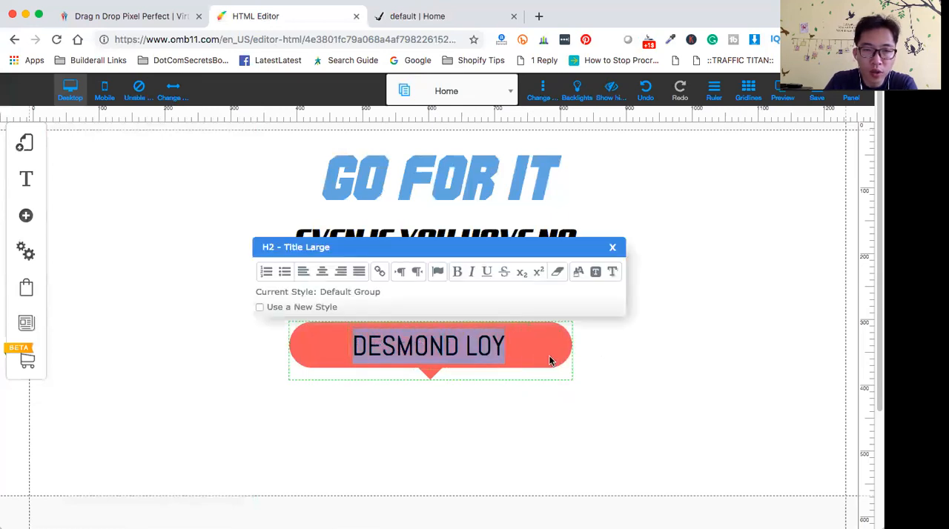
left_click(579, 272)
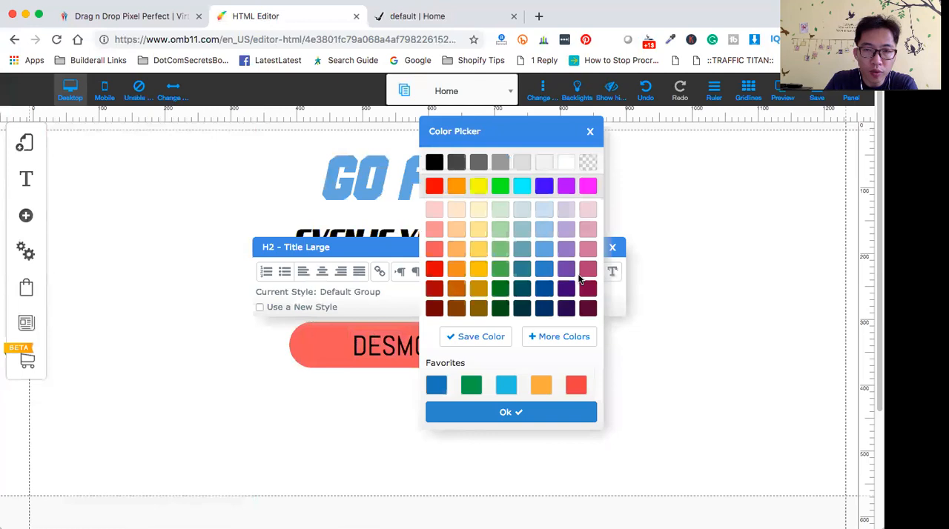
left_click(567, 163)
left_click(520, 413)
left_click(499, 409)
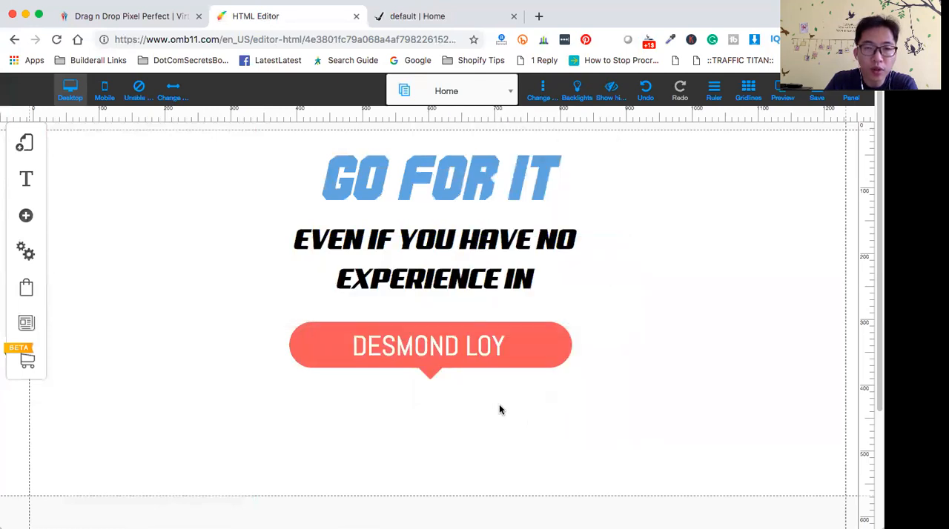
- Enable a new style for the name text and set its font to Amble Bold
left_click(415, 349)
left_click(415, 349)
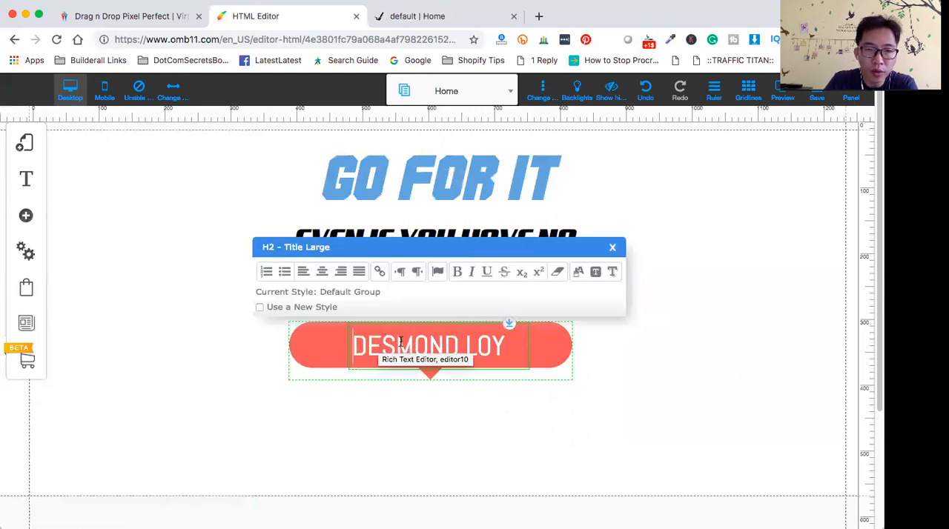
left_click_drag(349, 341, 545, 351)
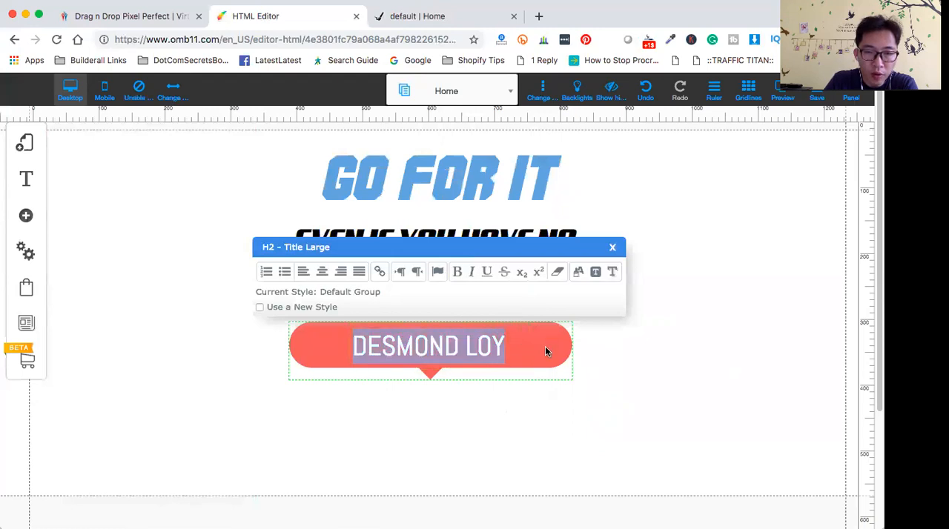
left_click(260, 307)
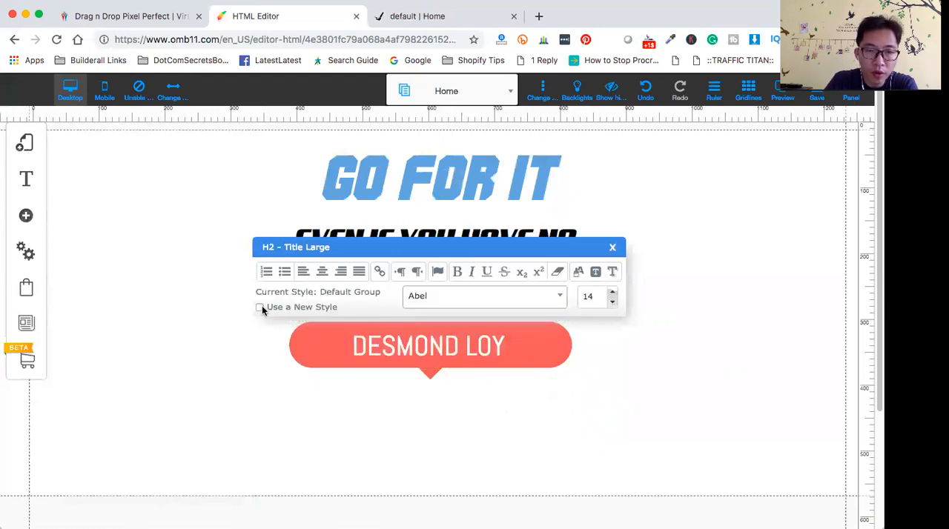
left_click(560, 302)
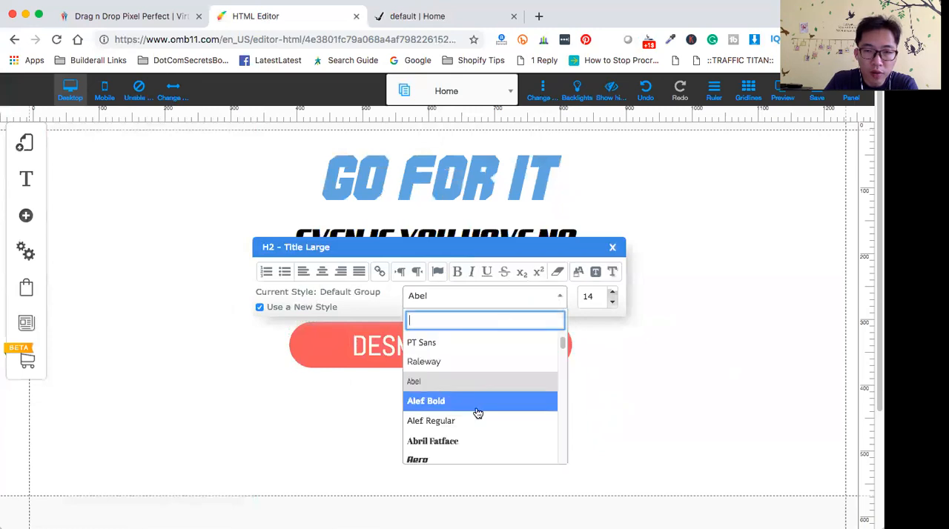
scroll(479, 415, "down", 2)
scroll(478, 417, "down", 2)
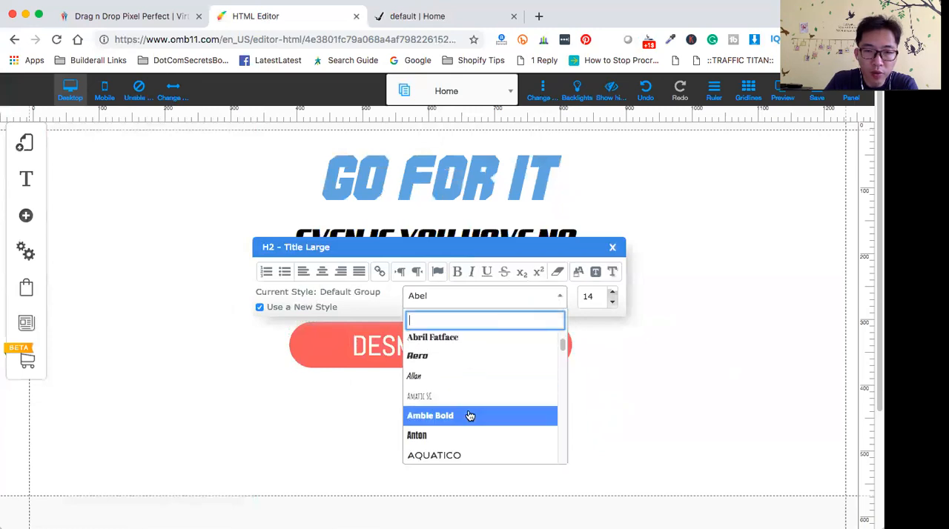
left_click(474, 417)
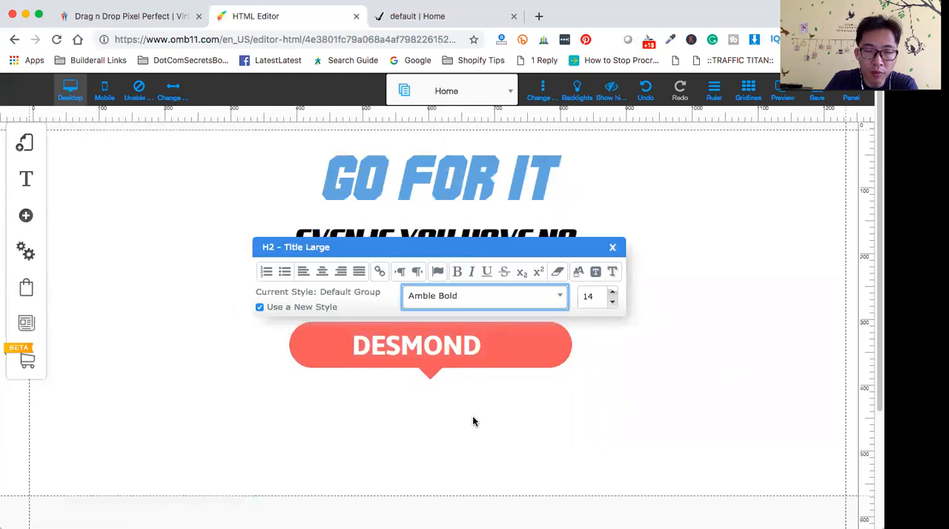
- Reduce the name's font size to 36 so it fits on one line in the callout box
left_click(460, 354)
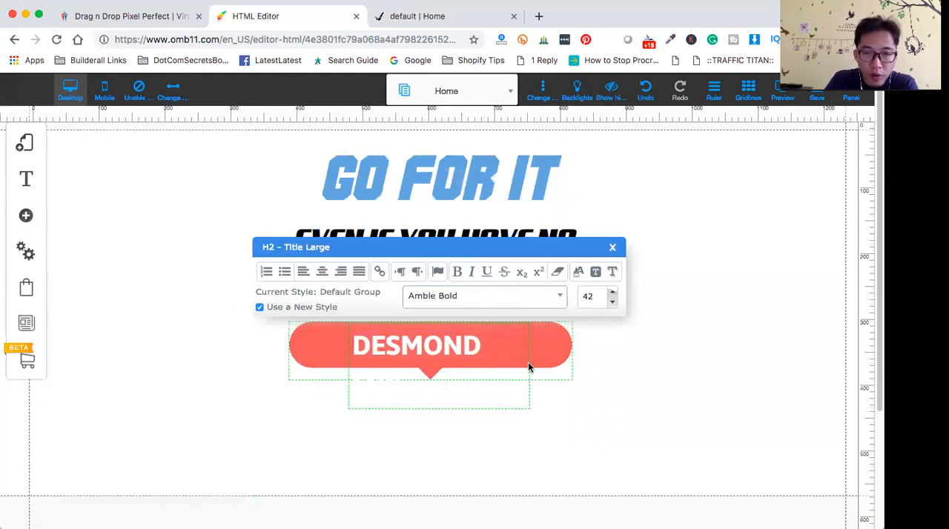
left_click(482, 344)
left_click(612, 302)
left_click(612, 303)
left_click(613, 302)
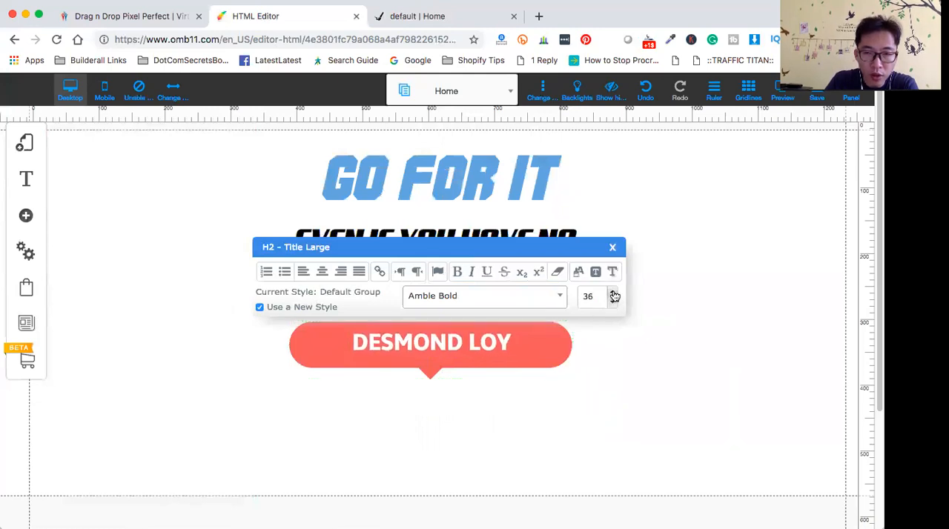
left_click(613, 304)
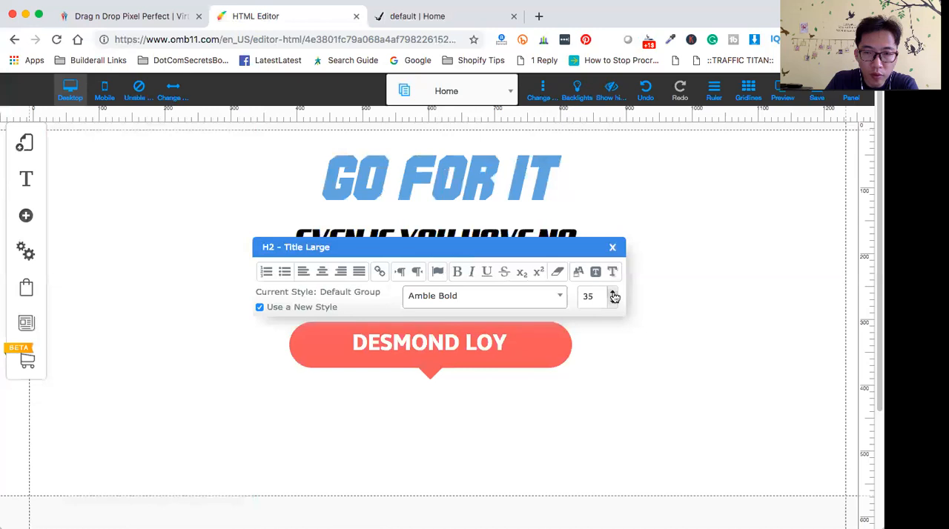
left_click(614, 293)
left_click(679, 391)
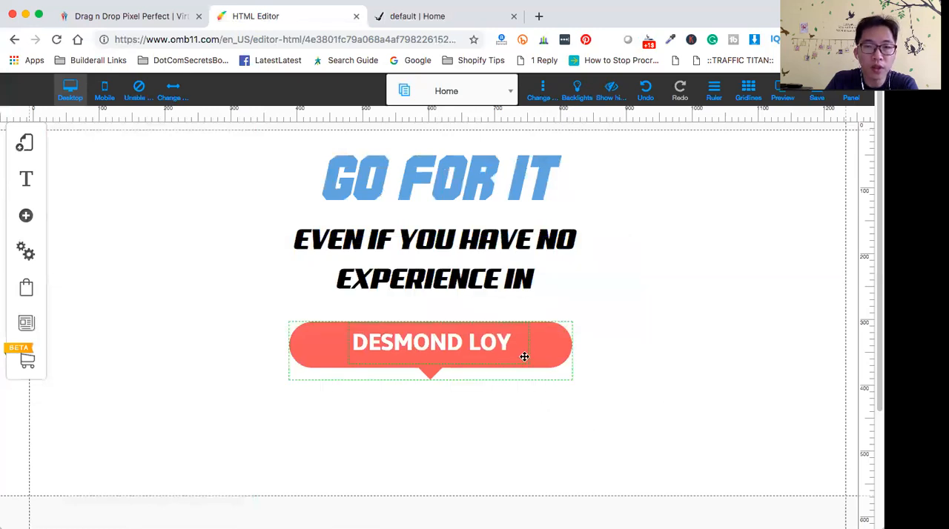
- Reduce the coral callout box's height and width, and re-center the name text inside it
left_click(560, 357)
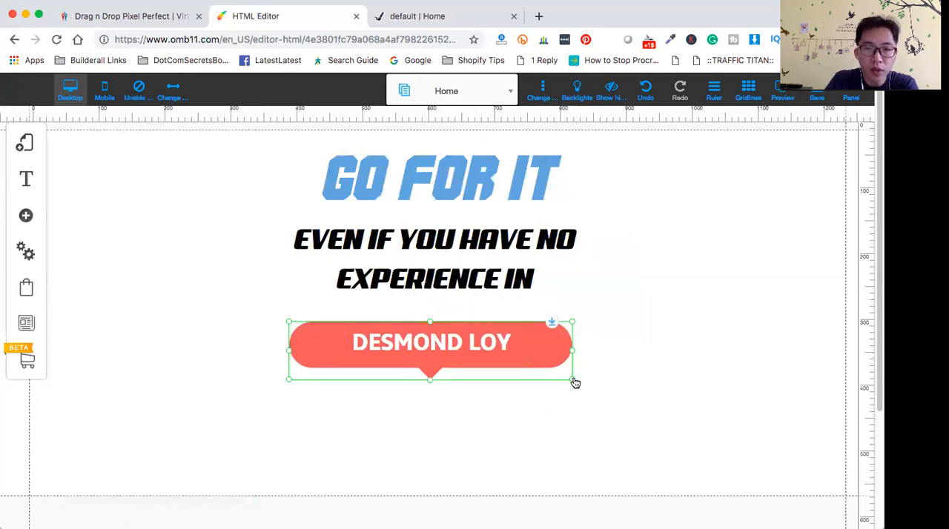
left_click_drag(431, 382, 431, 379)
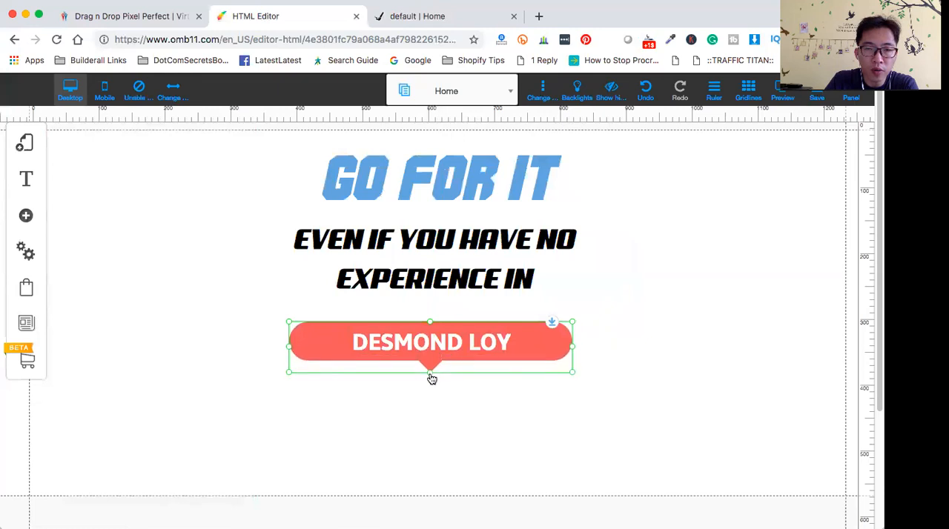
left_click_drag(574, 350, 536, 350)
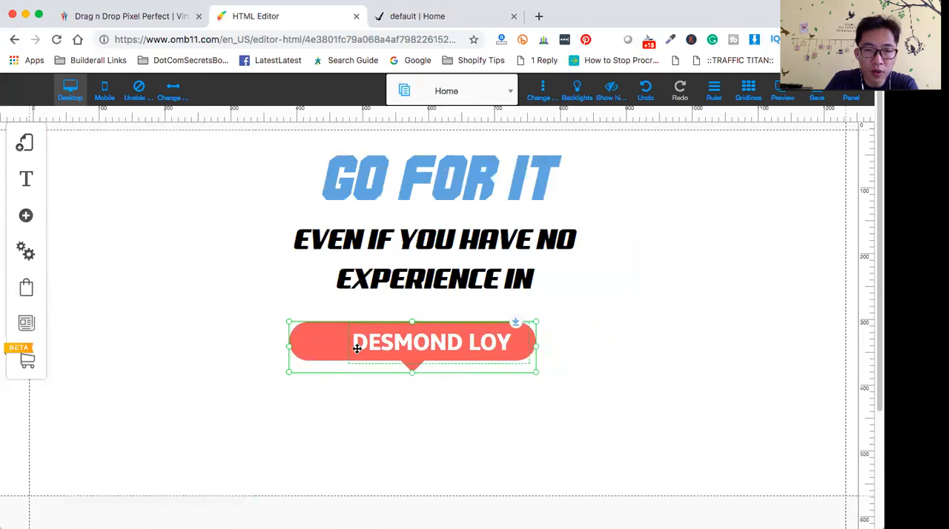
left_click(405, 343)
mouse_move(419, 345)
left_mouse_down()
mouse_move(392, 343)
mouse_move(404, 356)
left_mouse_up()
left_click(381, 426)
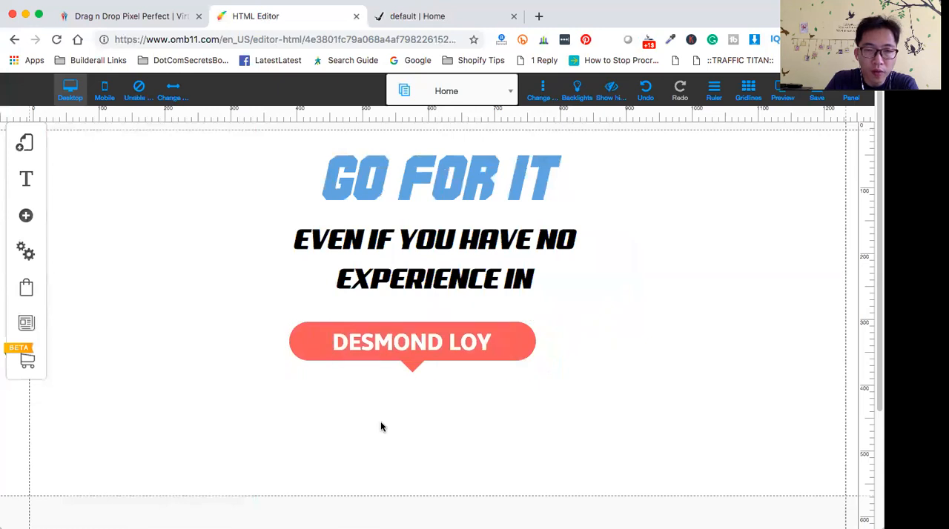
- Move the coral callout box up to sit centered just beneath the subtitle, and place the name text back inside it
left_click_drag(297, 368, 320, 359)
left_click_drag(406, 332, 654, 364)
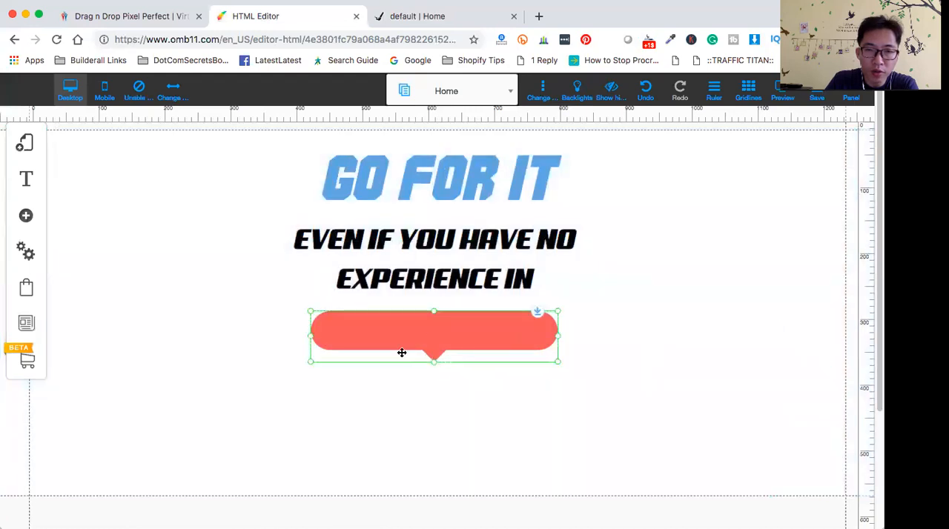
left_click_drag(385, 362, 385, 353)
left_click(682, 362)
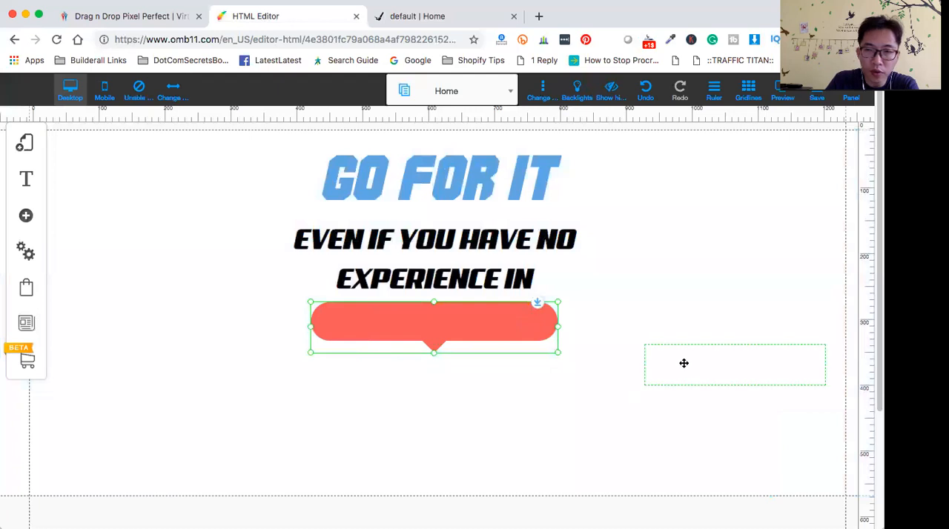
left_click_drag(703, 362, 410, 321)
left_click(490, 422)
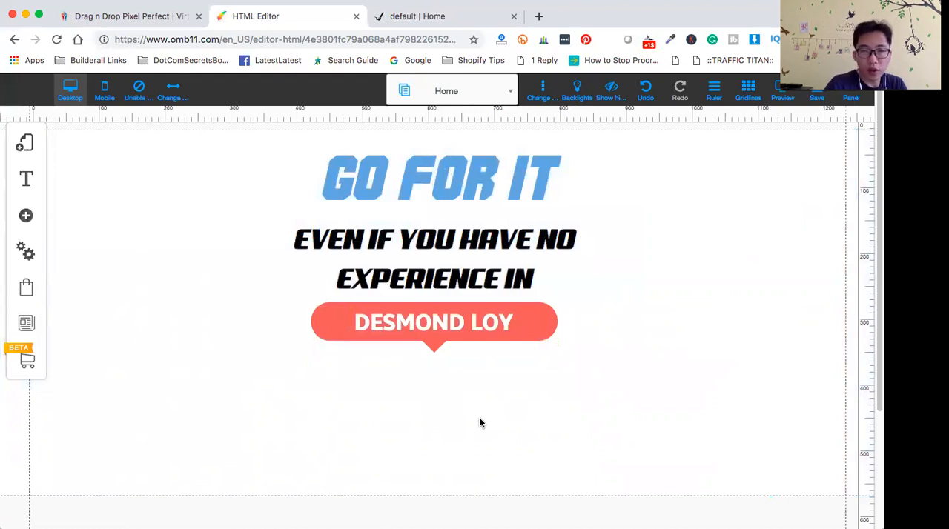
- Nudge the callout box with its name slightly down to leave a small gap below the subtitle
left_click(329, 314)
left_click_drag(318, 303, 319, 312)
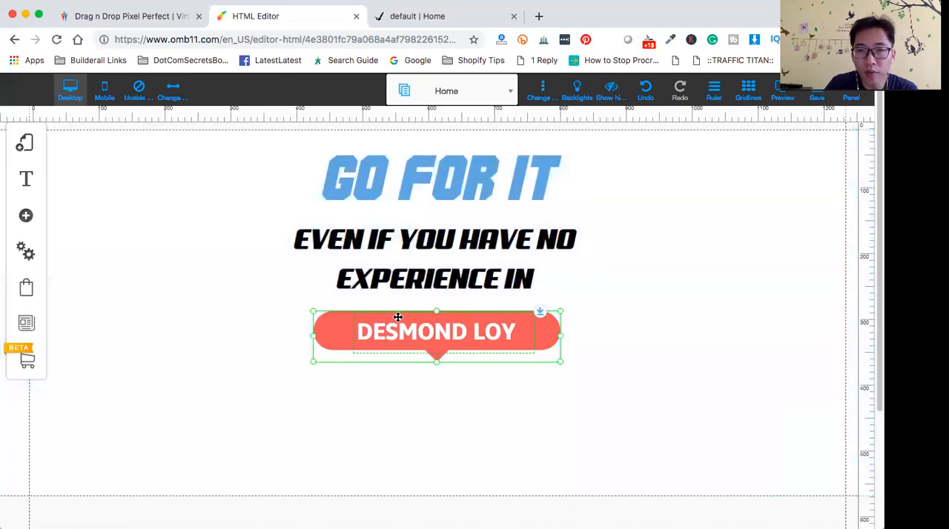
left_click(646, 354)
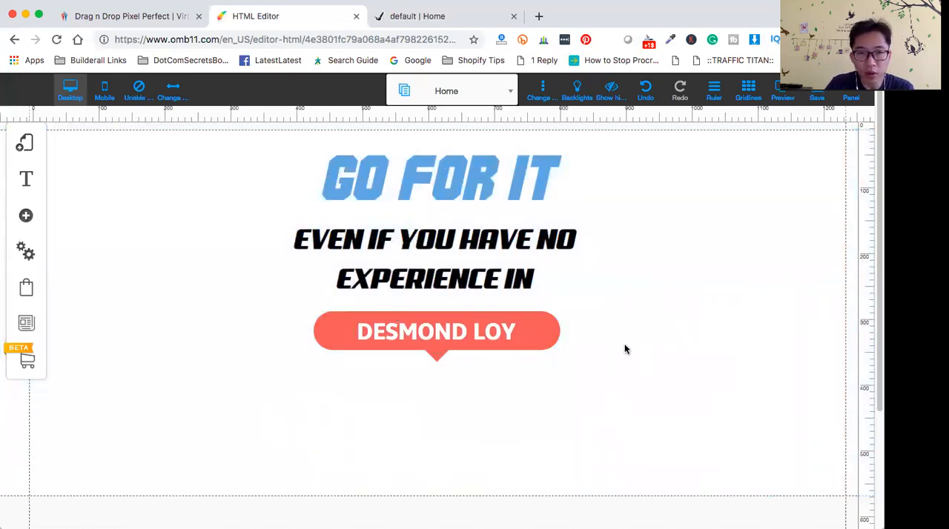
left_click(429, 178)
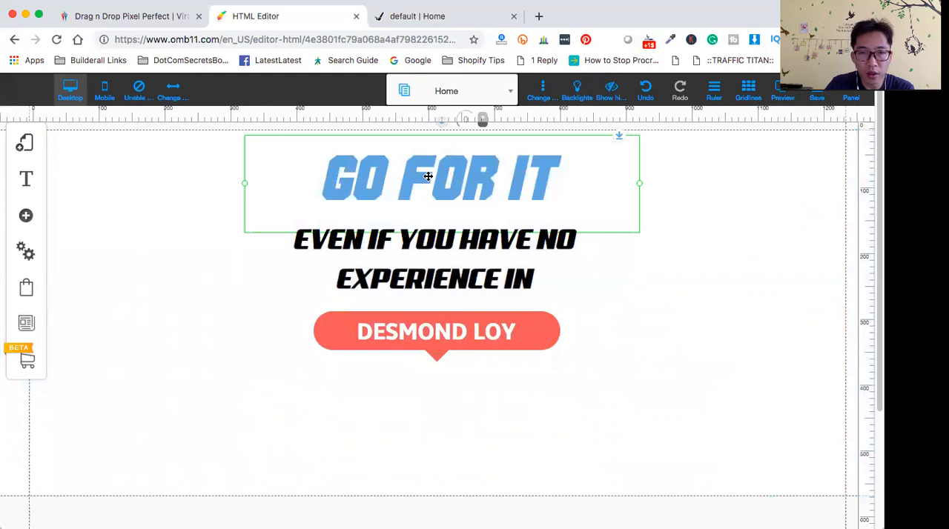
double_click(332, 172)
left_click(705, 355)
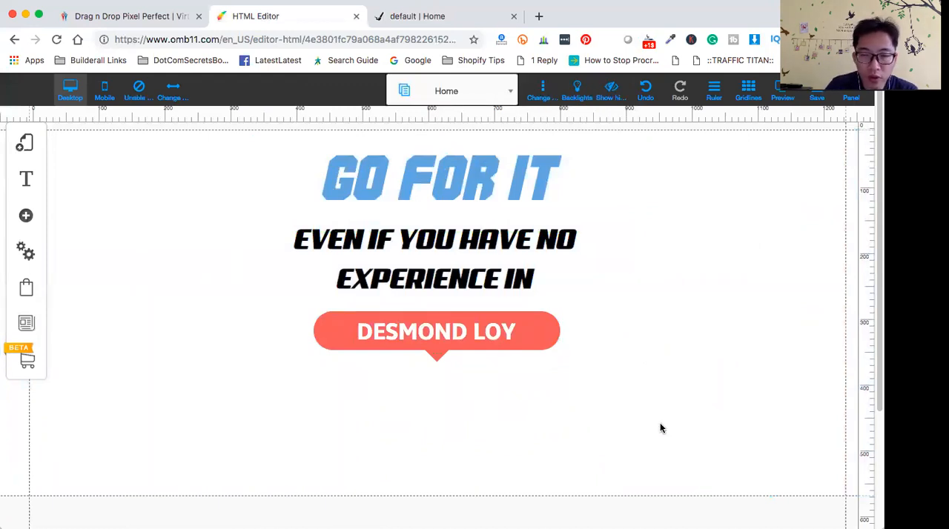
- Examine the photo layout on the take-the-leap reference page and the image elements the editor offers
scroll(633, 378, "down", 1)
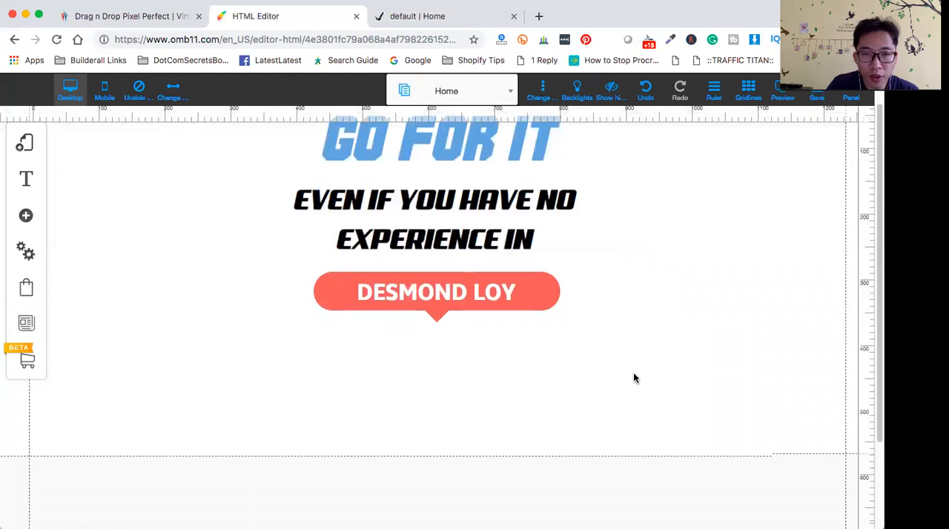
left_click(450, 16)
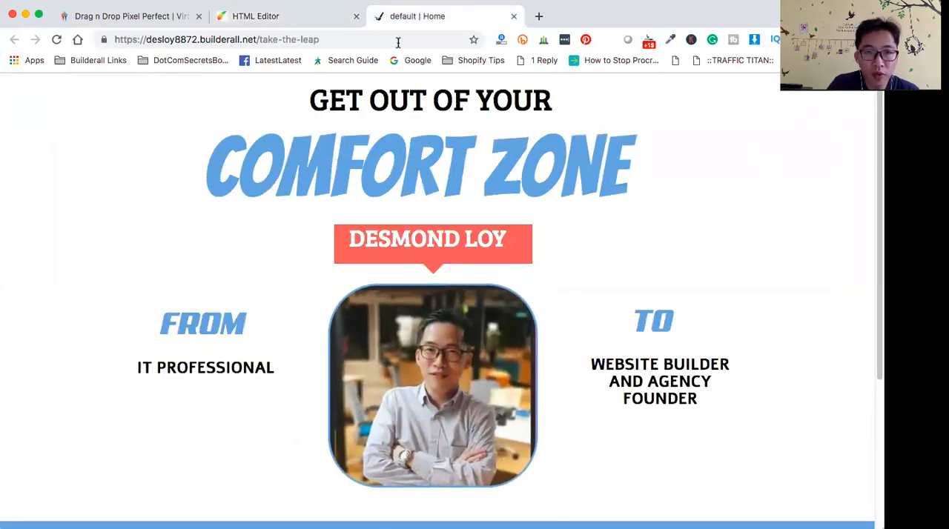
left_click(276, 17)
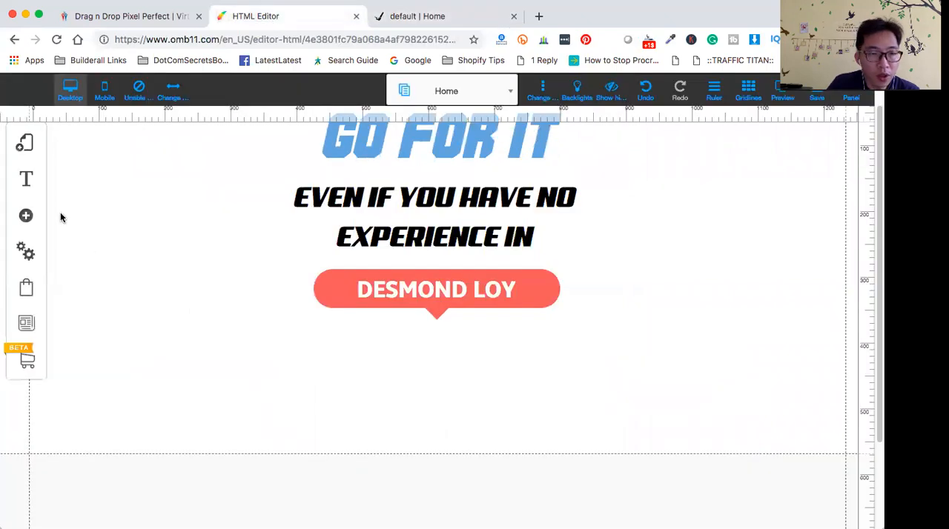
left_click(25, 217)
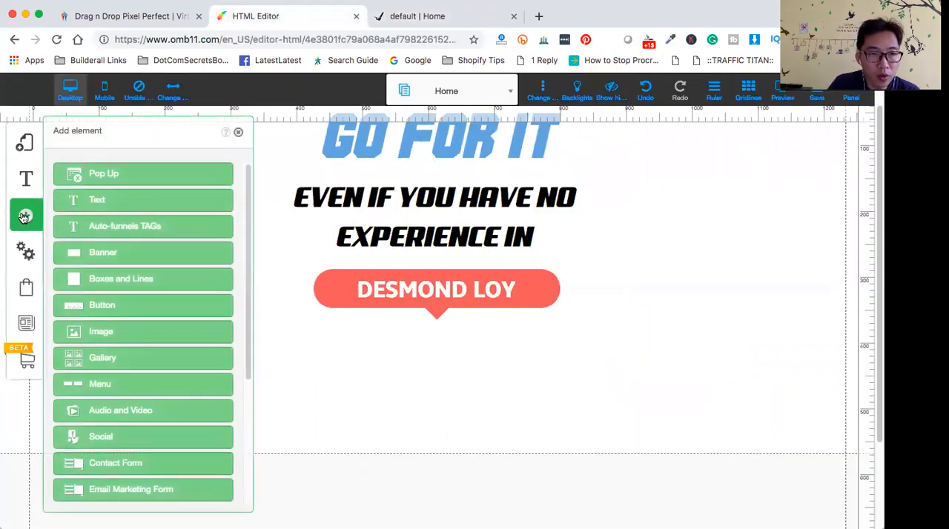
left_click(146, 338)
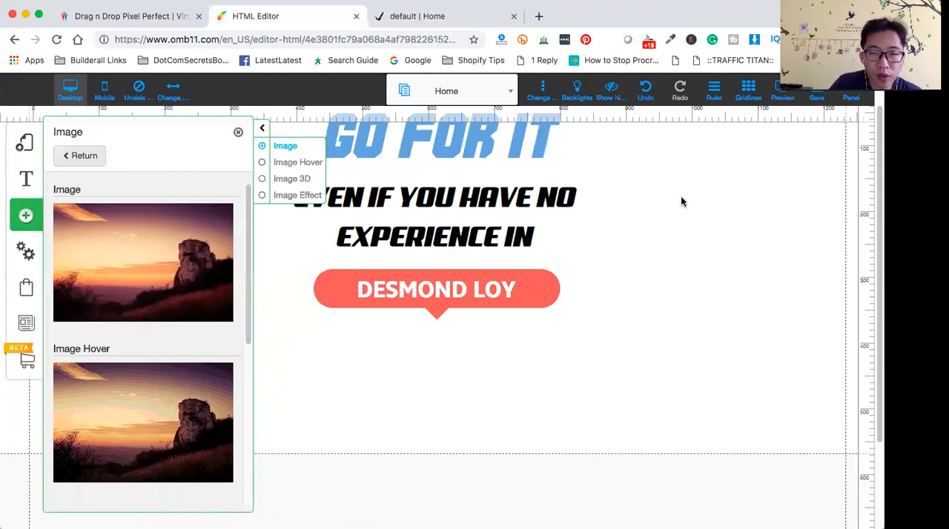
left_click(660, 187)
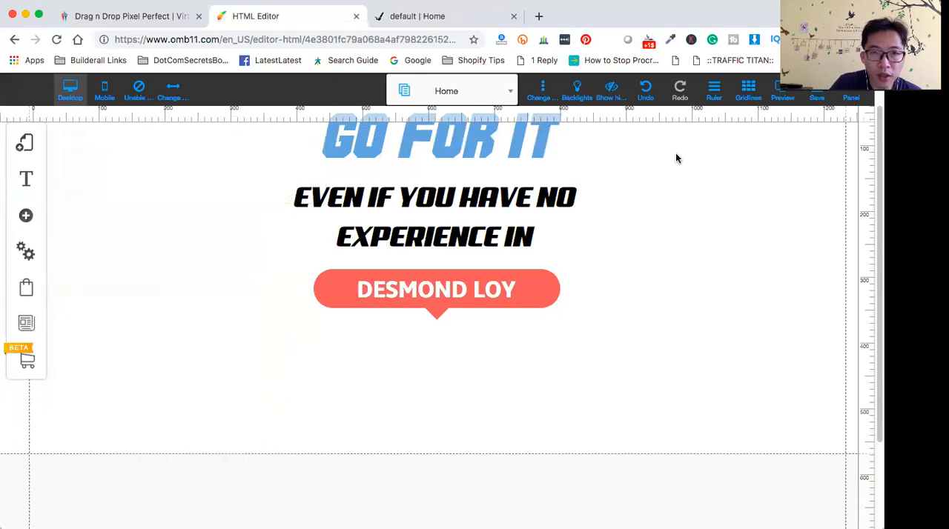
left_click(404, 16)
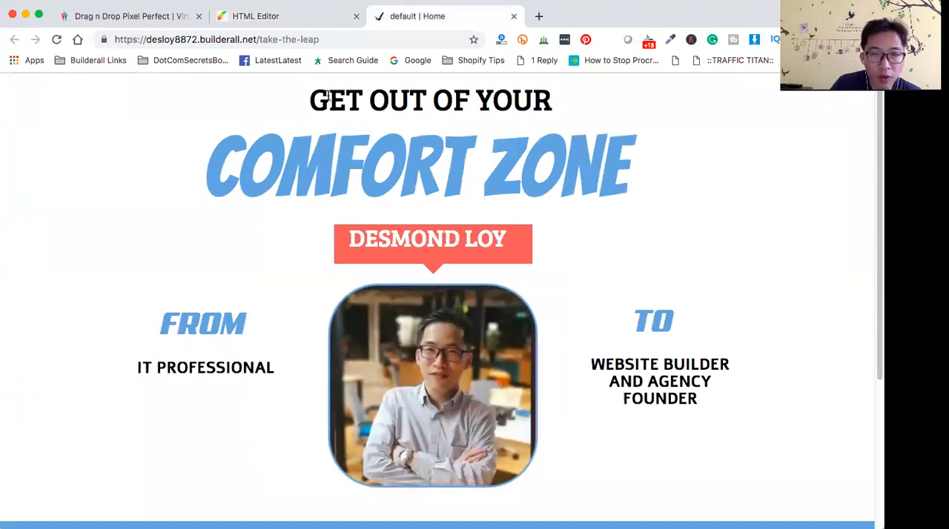
left_click(271, 15)
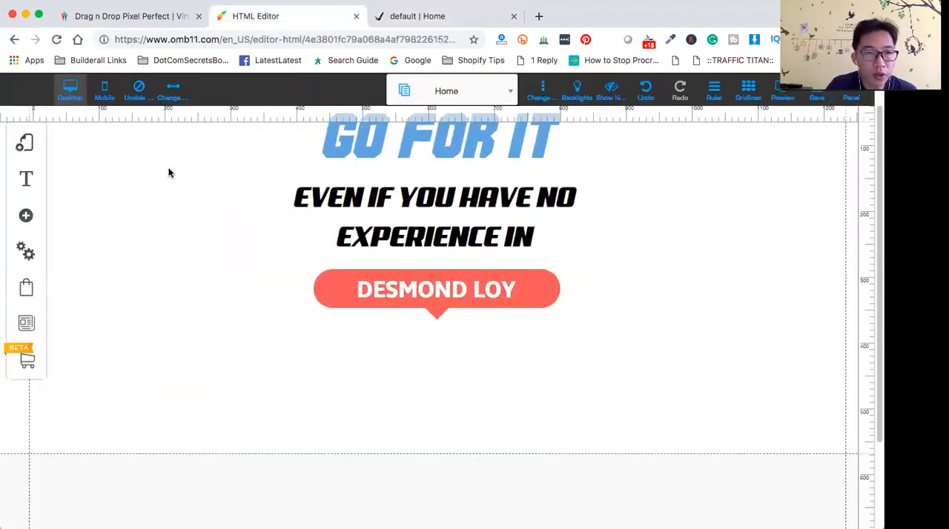
- Add the red square simple box, place it in the empty area beside the callout, and enlarge it to about 246 by 241
left_click(26, 215)
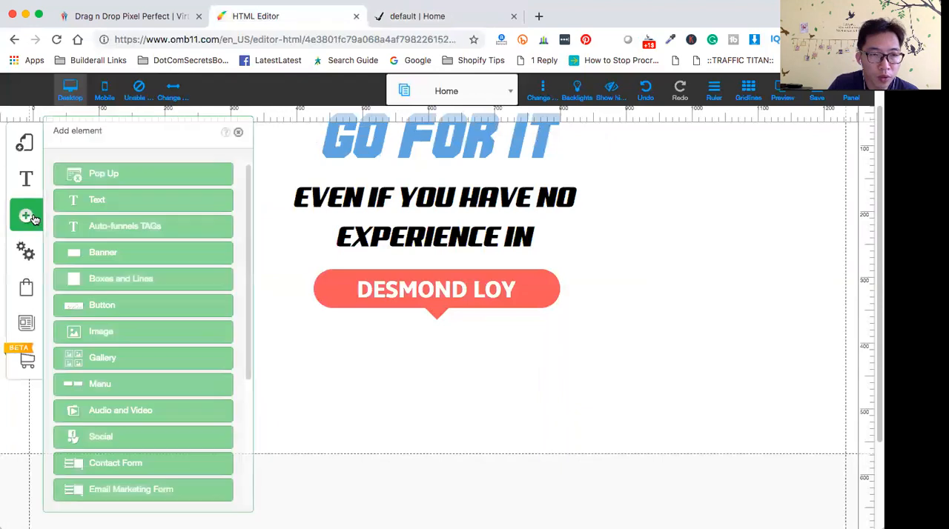
left_click(129, 284)
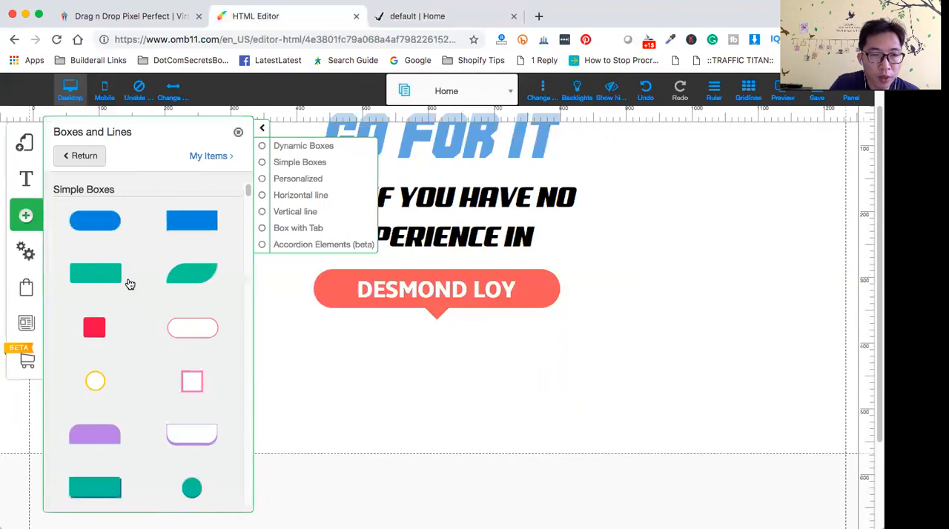
left_click(102, 334)
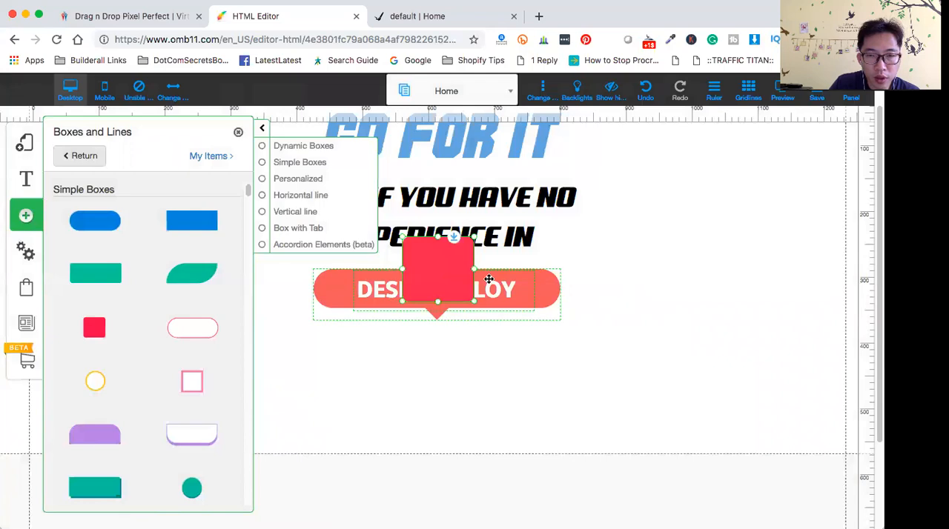
left_click_drag(434, 267, 688, 279)
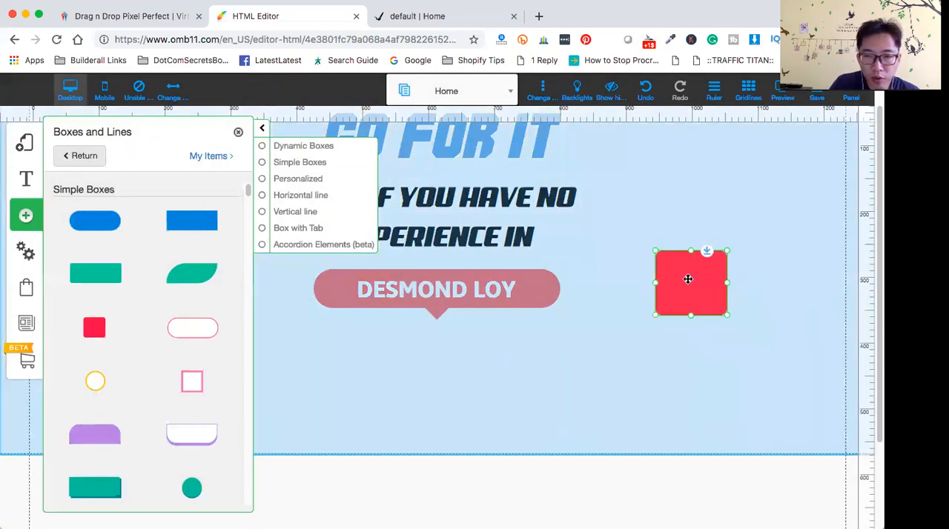
left_click_drag(723, 314, 804, 399)
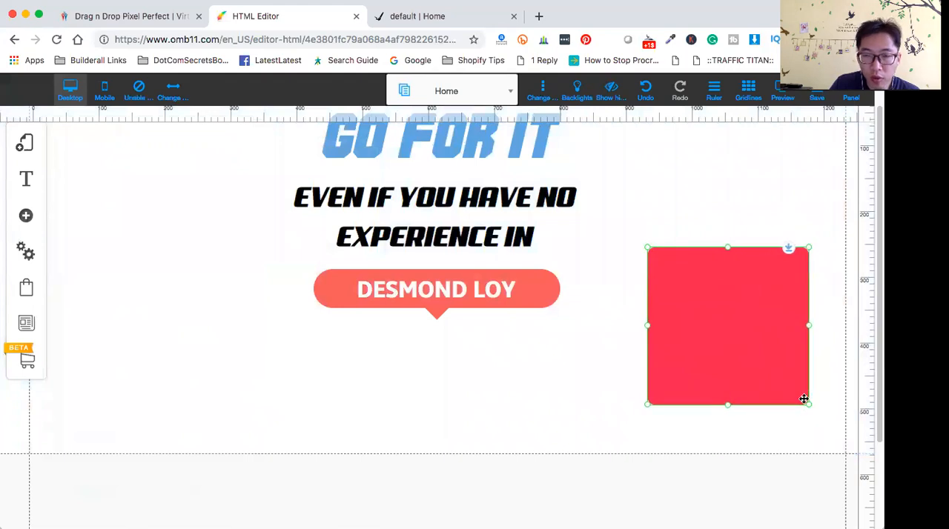
- Set the red box's background color to transparent
left_click(728, 318)
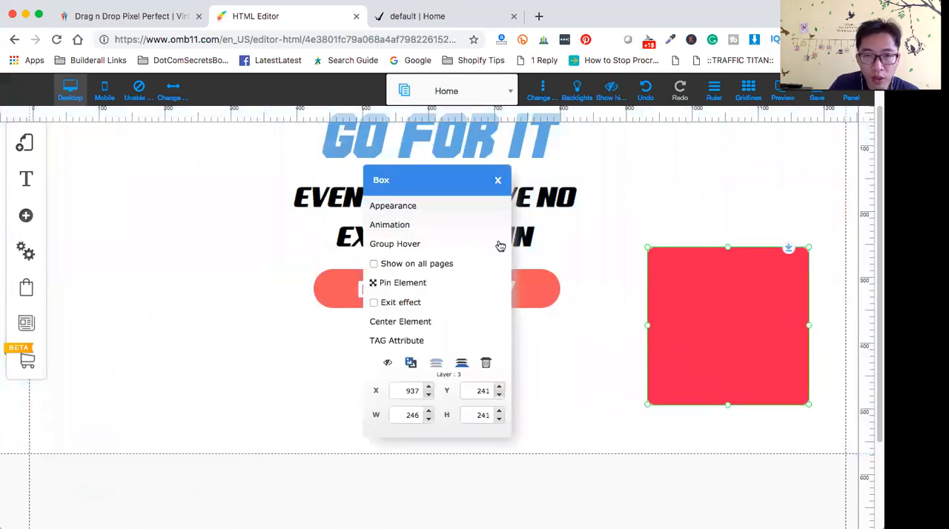
left_click(410, 206)
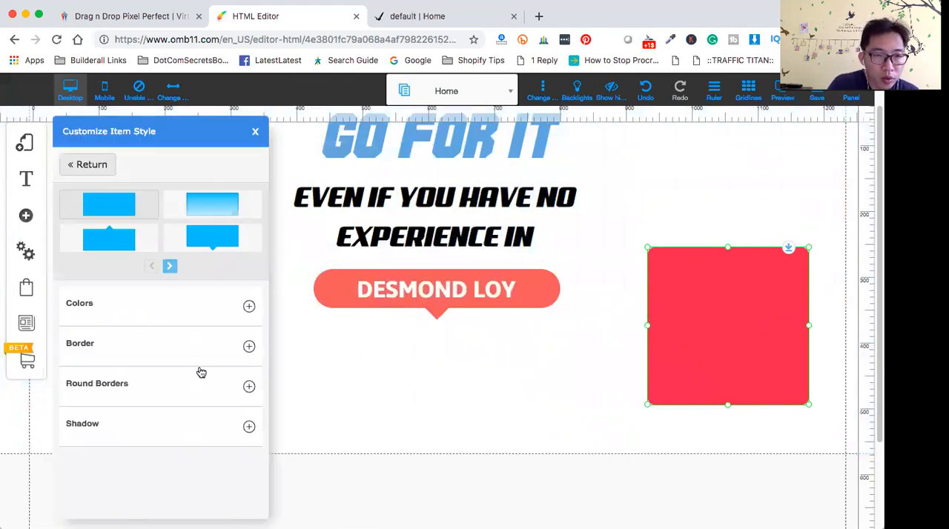
left_click(250, 307)
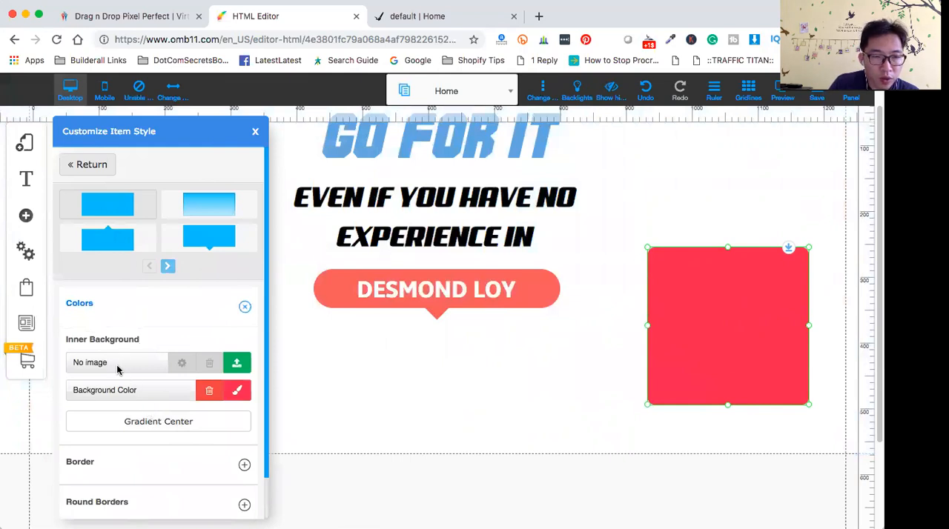
left_click(238, 399)
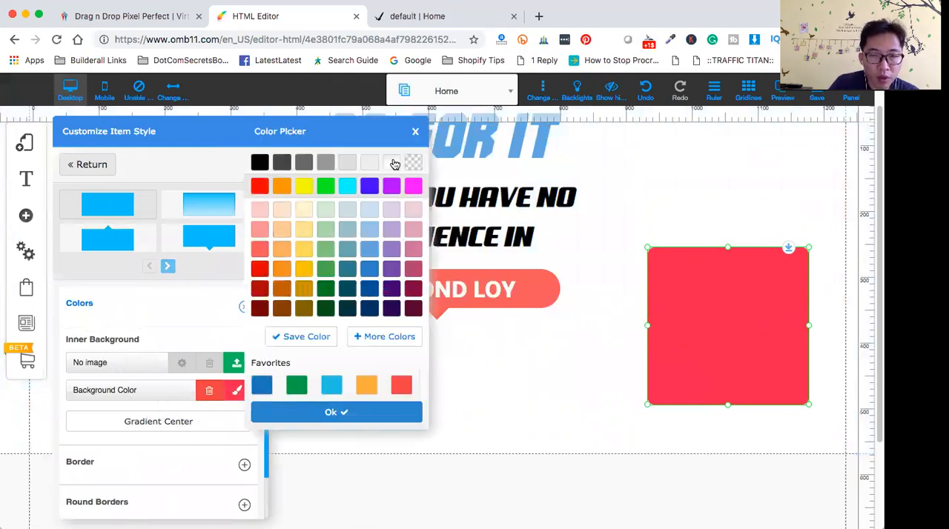
left_click(415, 165)
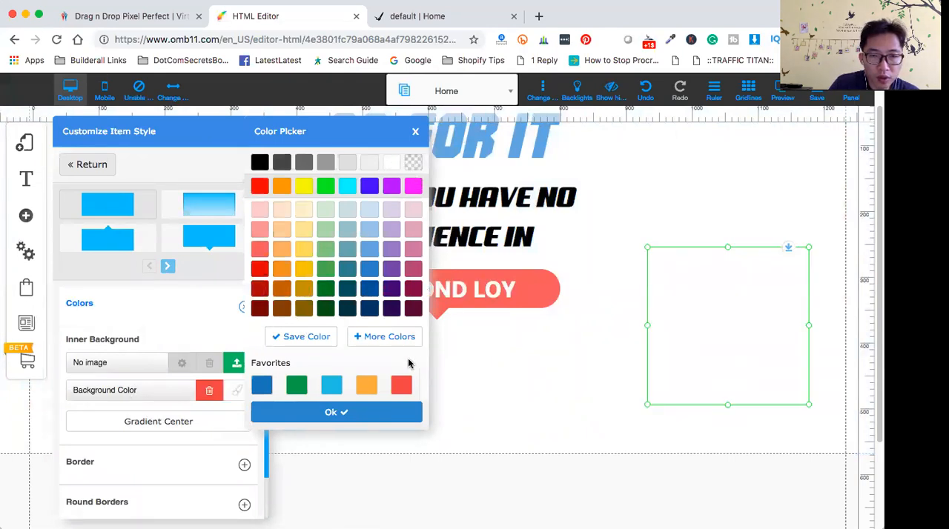
left_click(374, 409)
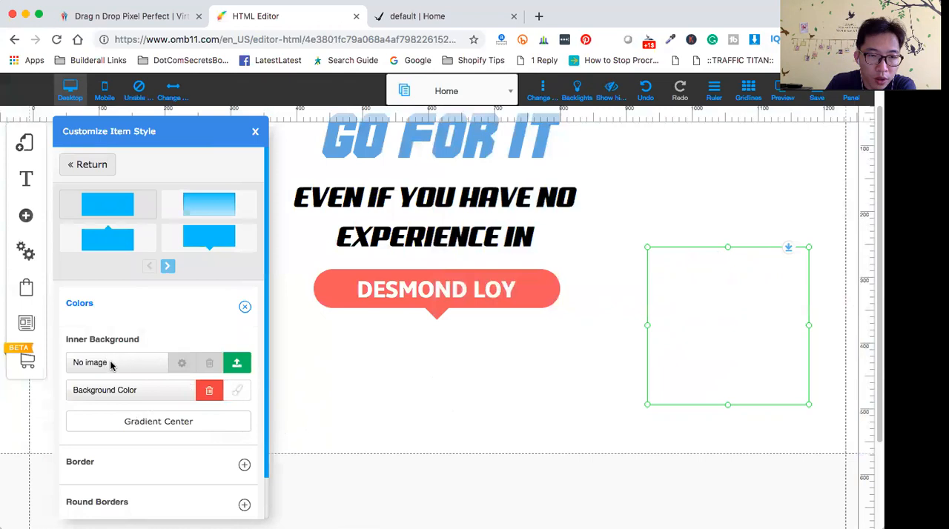
- Fill the box's inner background with the folded-arms office portrait 2350970.jpg from the page owner's image directory
left_click(237, 365)
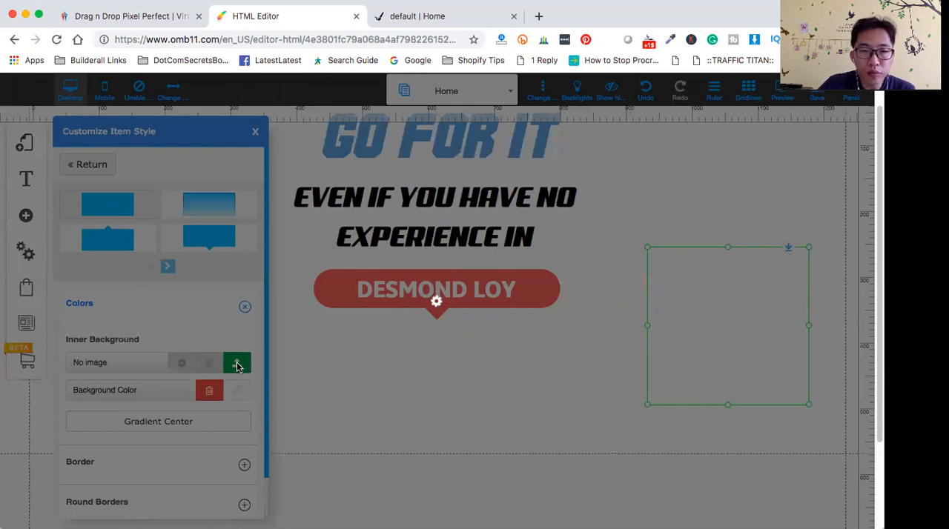
left_click(237, 365)
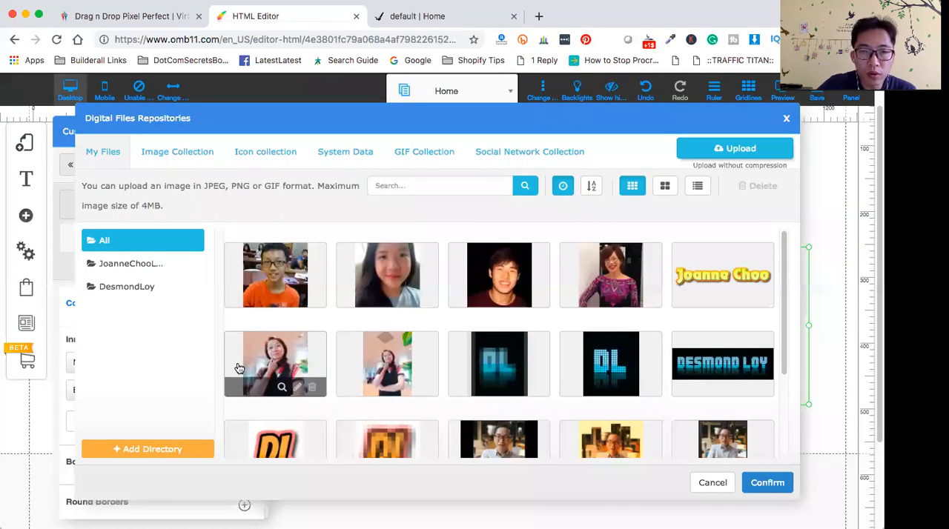
left_click(134, 288)
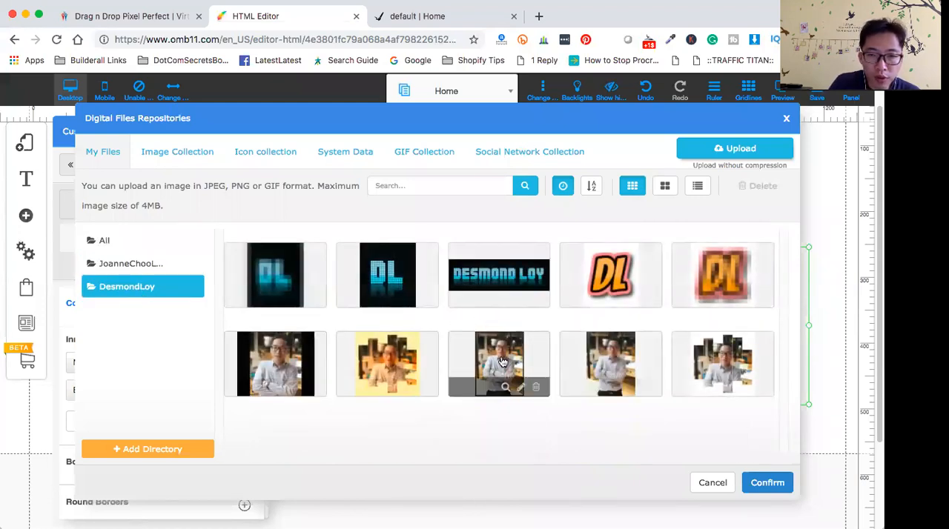
left_click(610, 362)
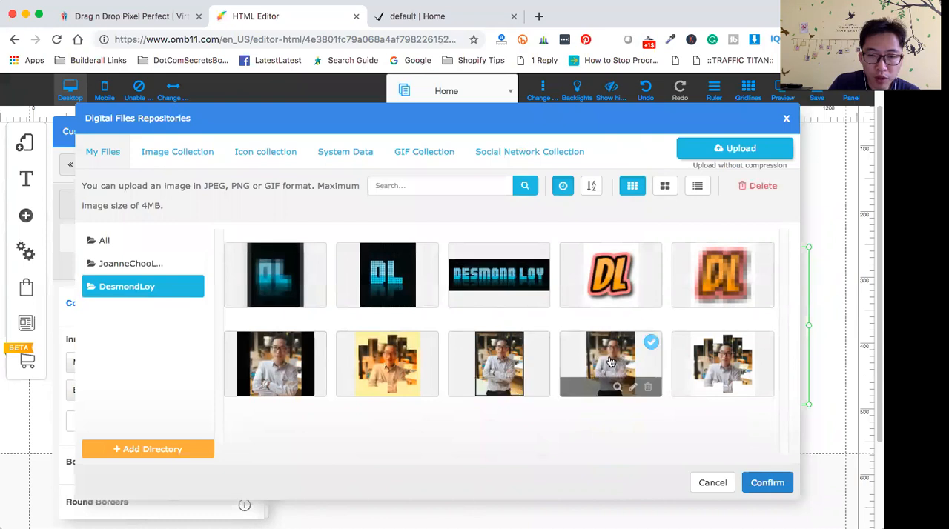
left_click(763, 482)
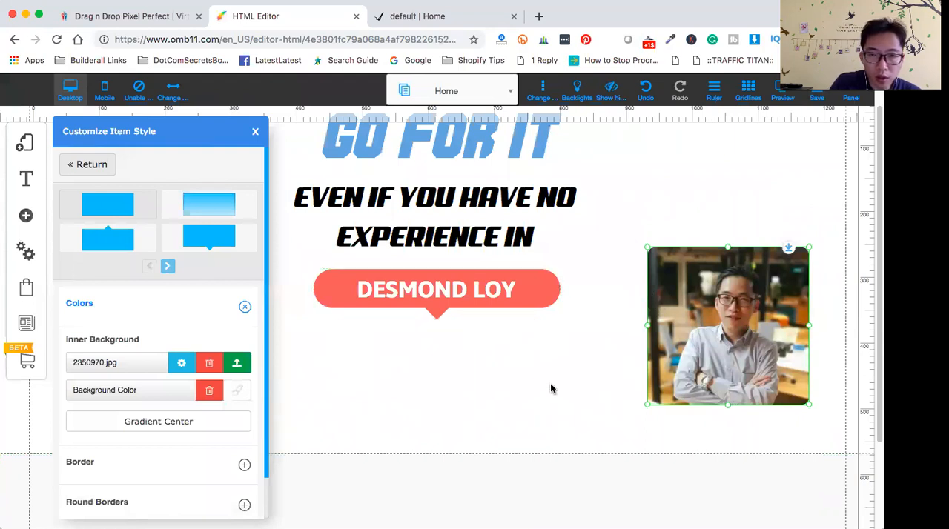
- Move the grey section beneath the header down to about 820 px on the ruler, making room below the name callout
scroll(553, 393, "down", 3)
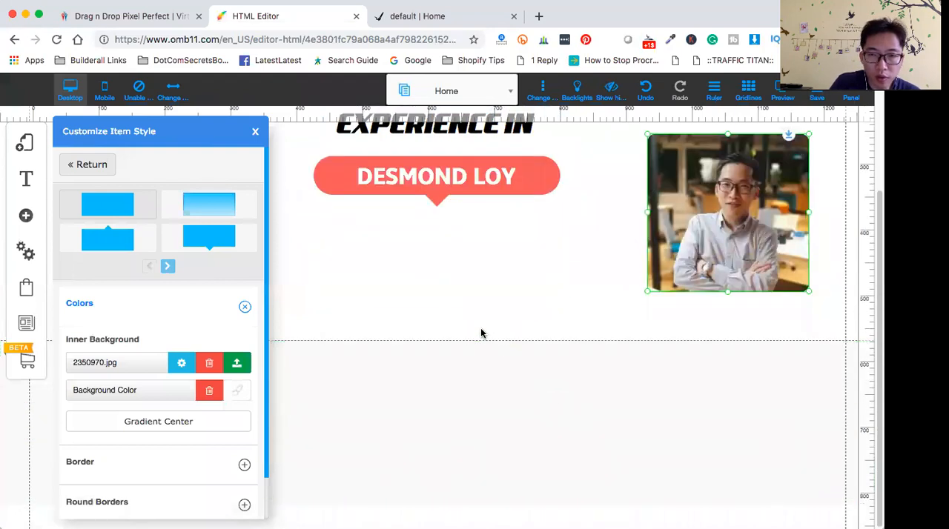
scroll(504, 371, "up", 4)
scroll(529, 383, "down", 4)
scroll(529, 383, "up", 4)
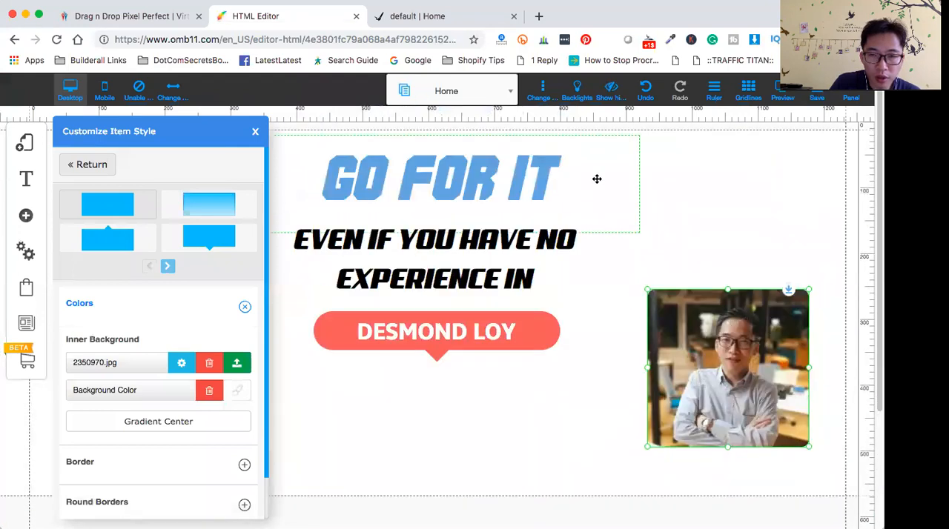
left_click(500, 445)
scroll(414, 433, "down", 3)
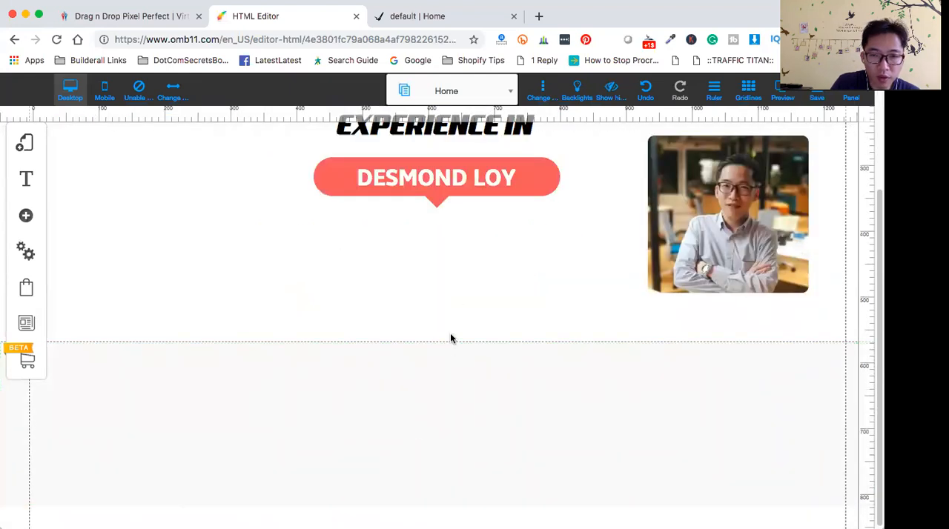
scroll(460, 380, "up", 3)
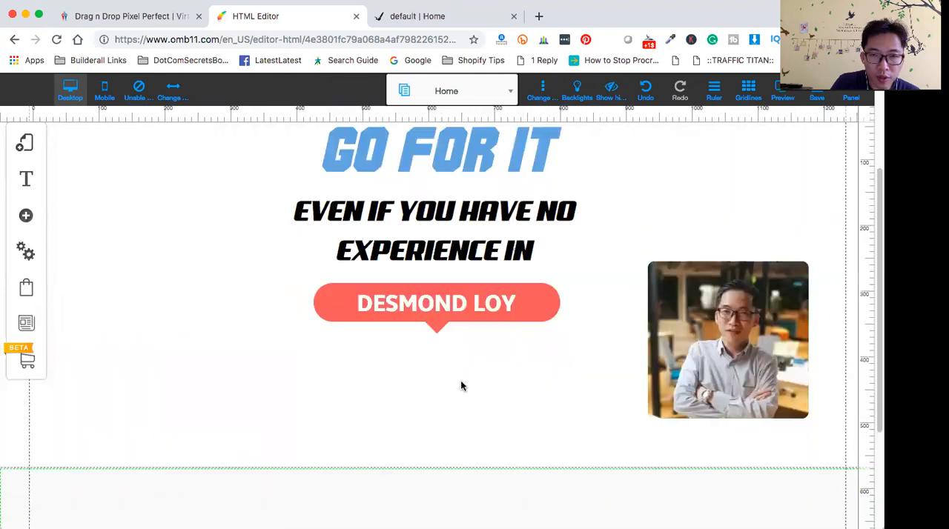
scroll(460, 380, "down", 3)
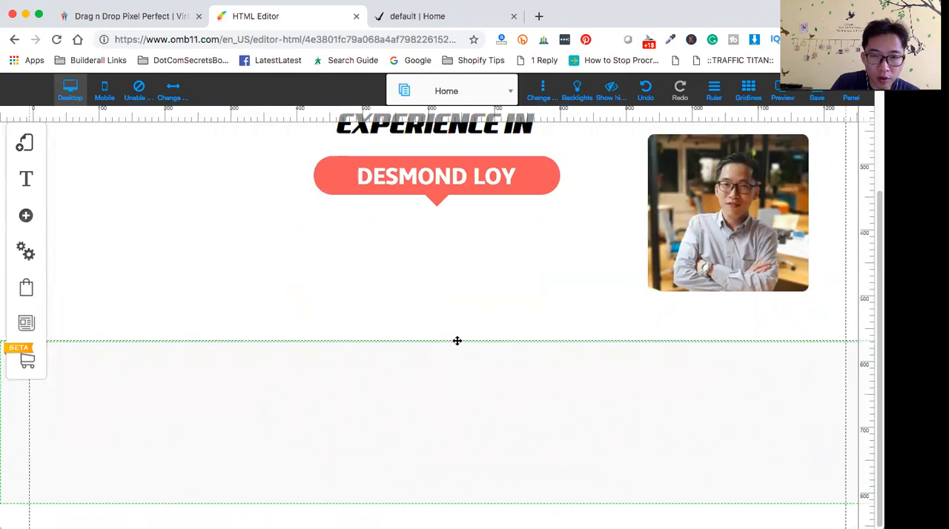
left_click_drag(458, 347, 462, 512)
scroll(466, 448, "up", 2)
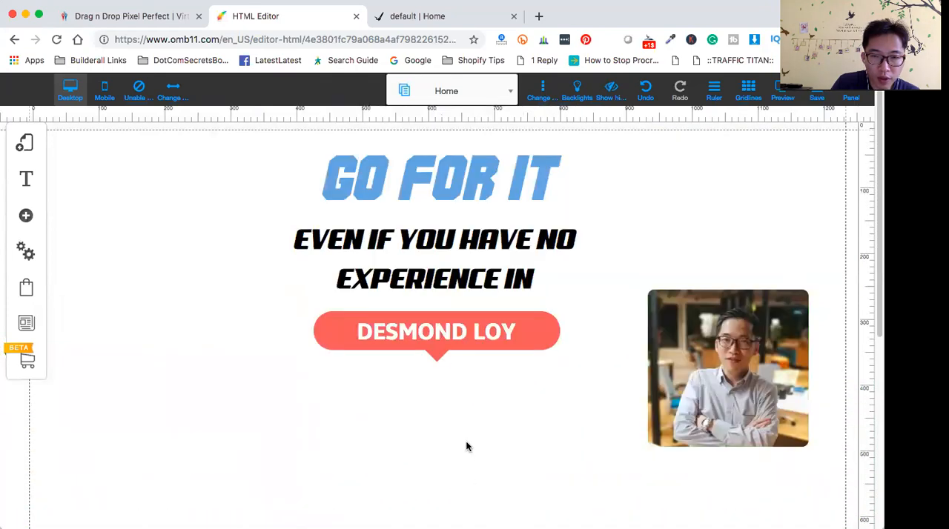
- Move the portrait box beneath the coral name callout, at about X 500, Y 388
scroll(469, 445, "down", 4)
scroll(471, 443, "up", 3)
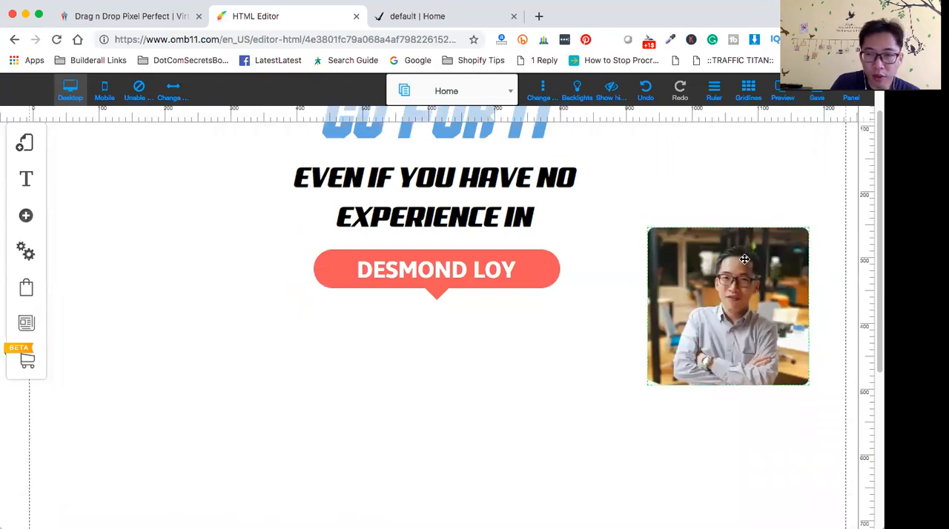
left_click_drag(745, 260, 479, 372)
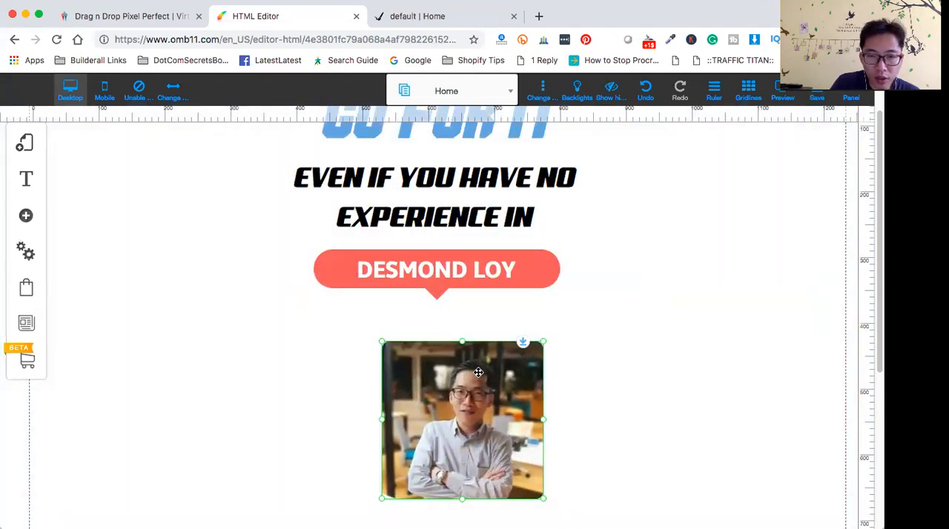
left_click_drag(468, 415, 444, 397)
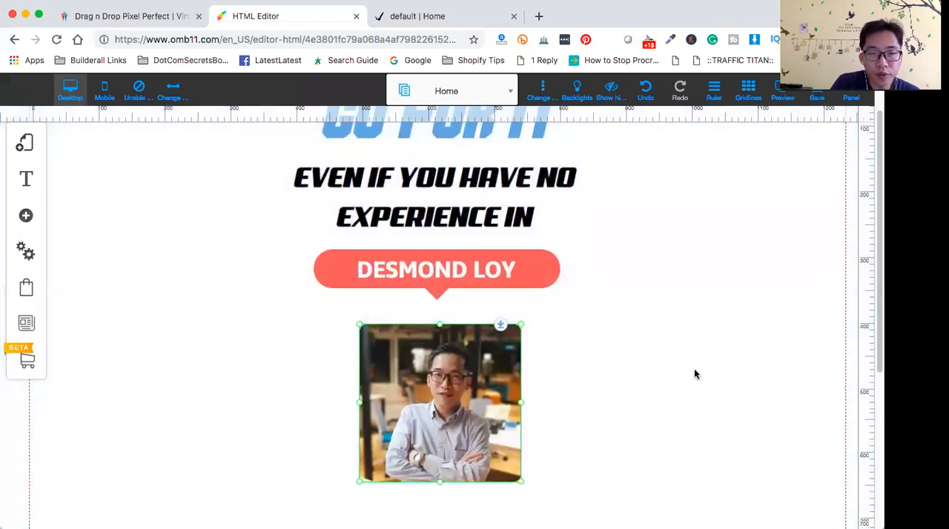
scroll(695, 376, "down", 2)
scroll(695, 374, "down", 1)
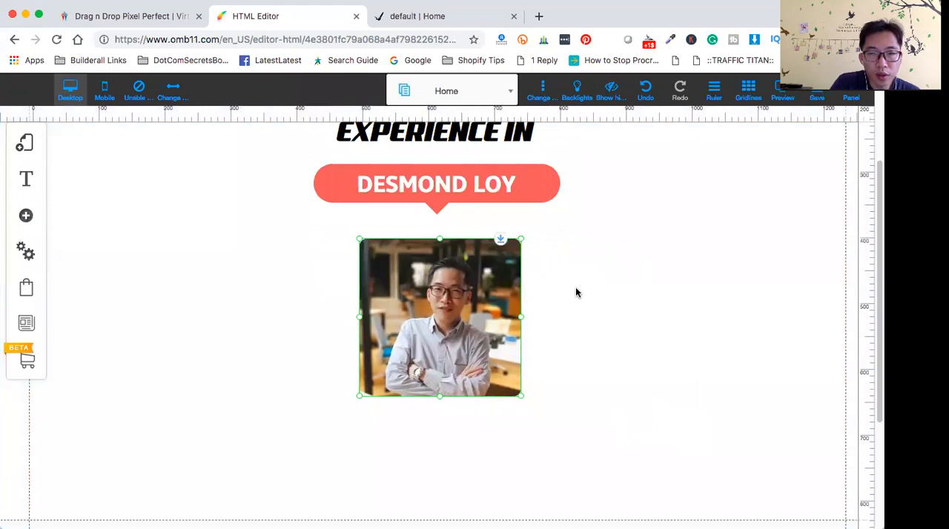
left_click(662, 275)
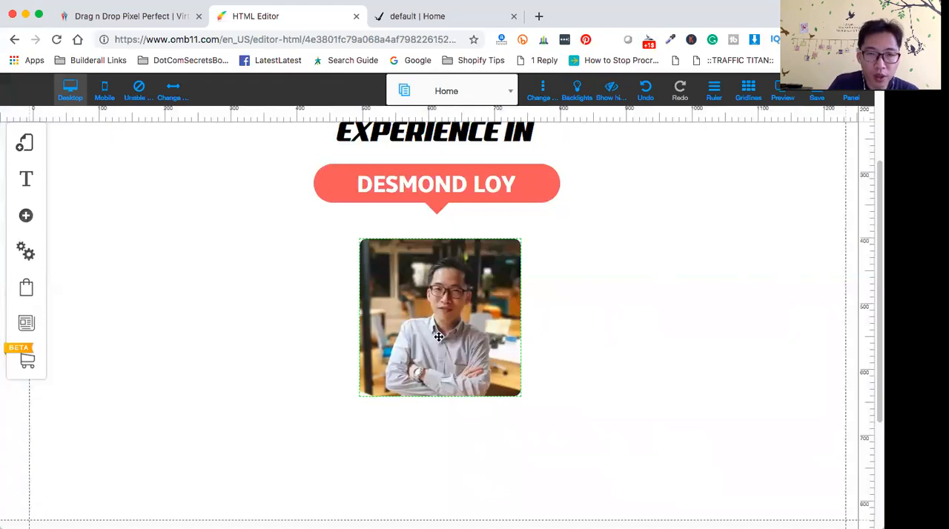
- Give the portrait box a solid border 10 px thick
left_click(445, 319)
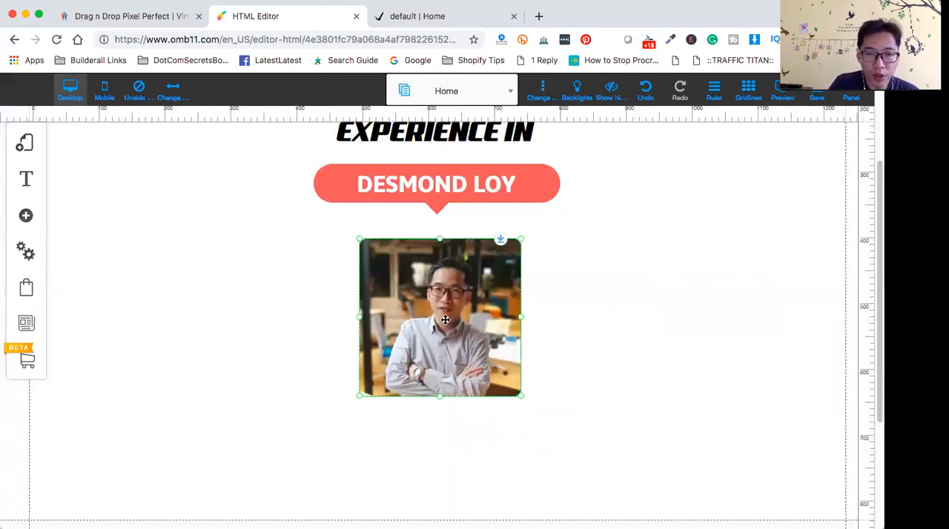
double_click(444, 320)
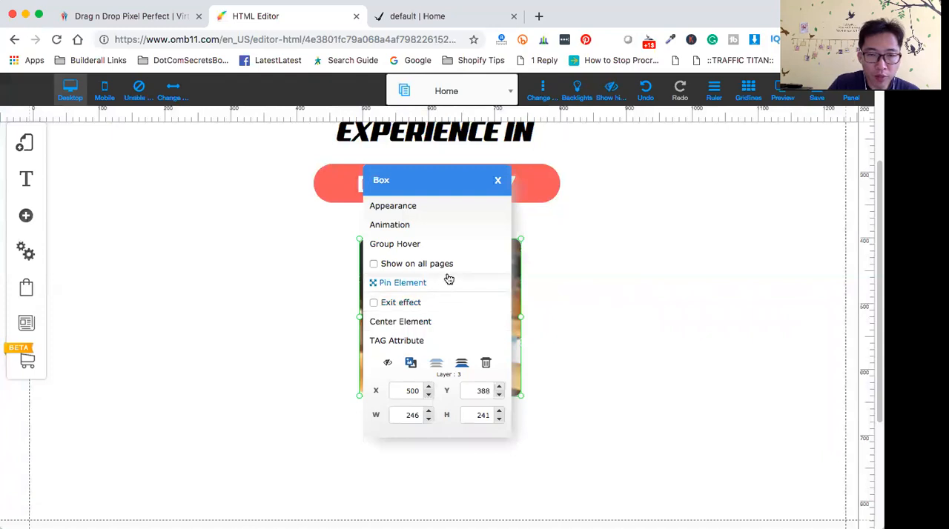
left_click(416, 208)
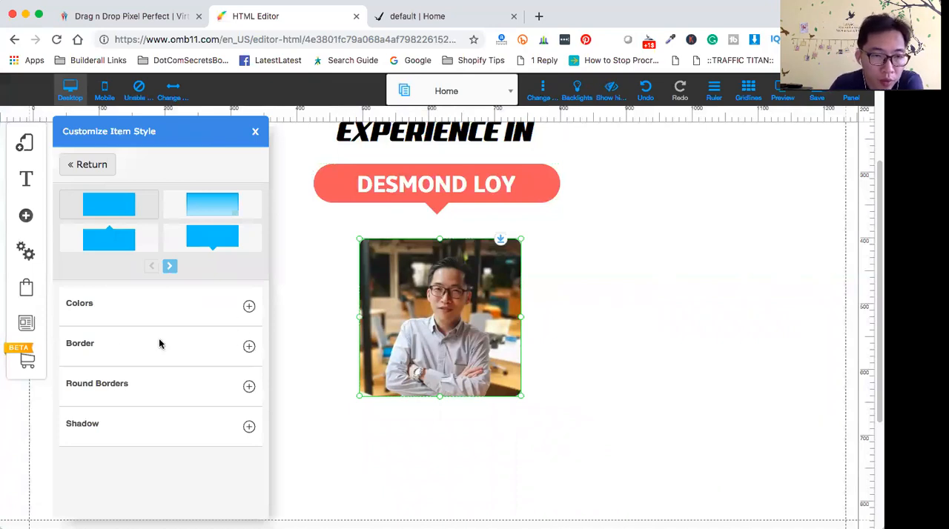
left_click(250, 347)
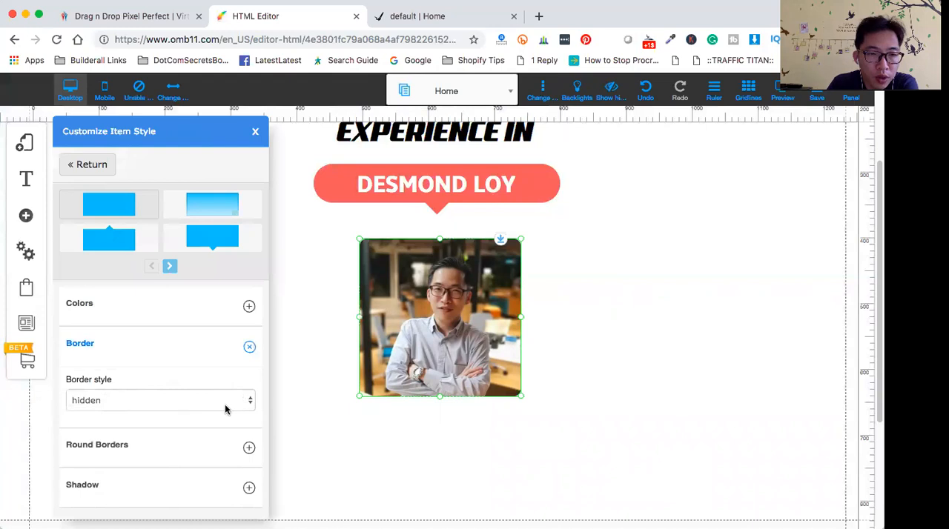
left_click(250, 400)
left_click(163, 414)
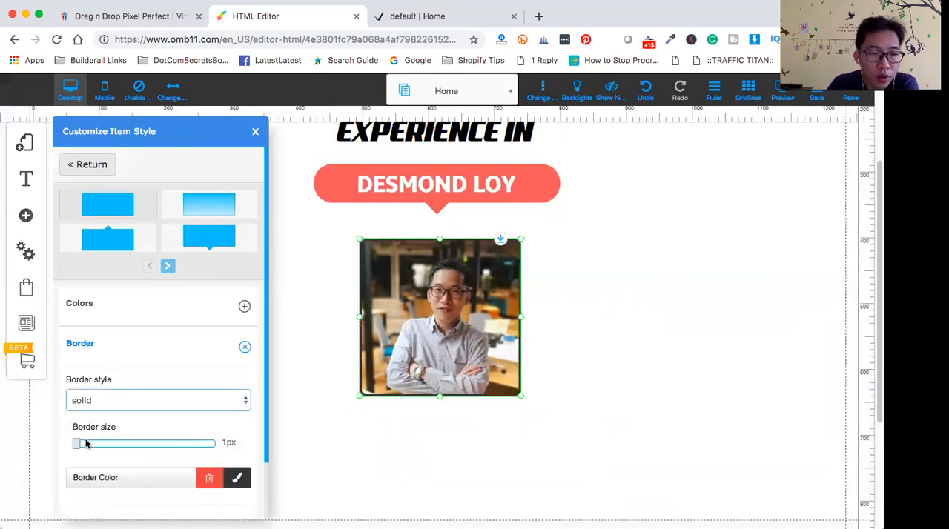
left_click_drag(77, 447, 123, 450)
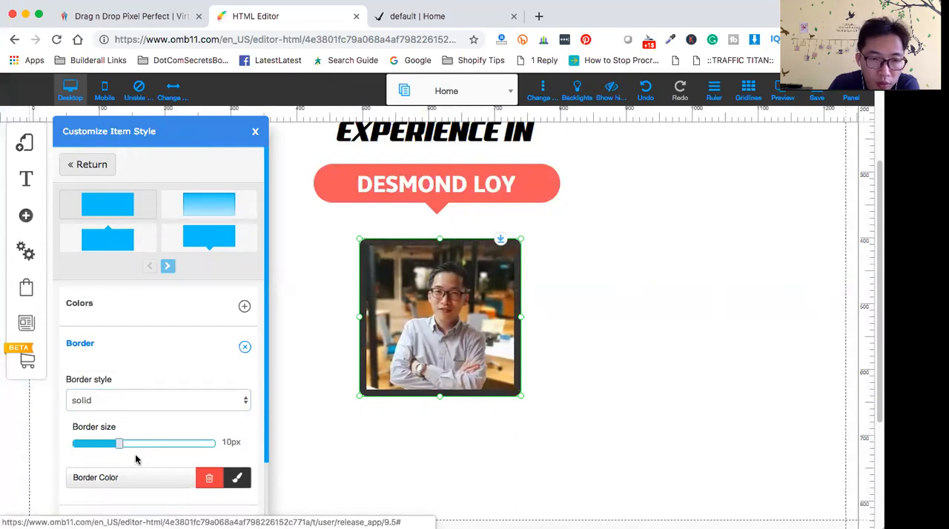
- Color the portrait's border medium light blue and set its size to 8 px
left_click(238, 479)
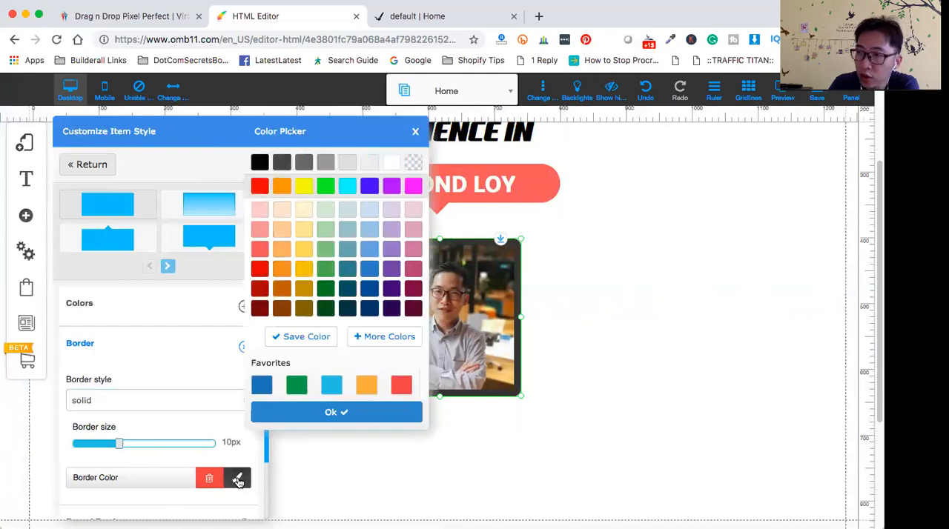
left_click(373, 252)
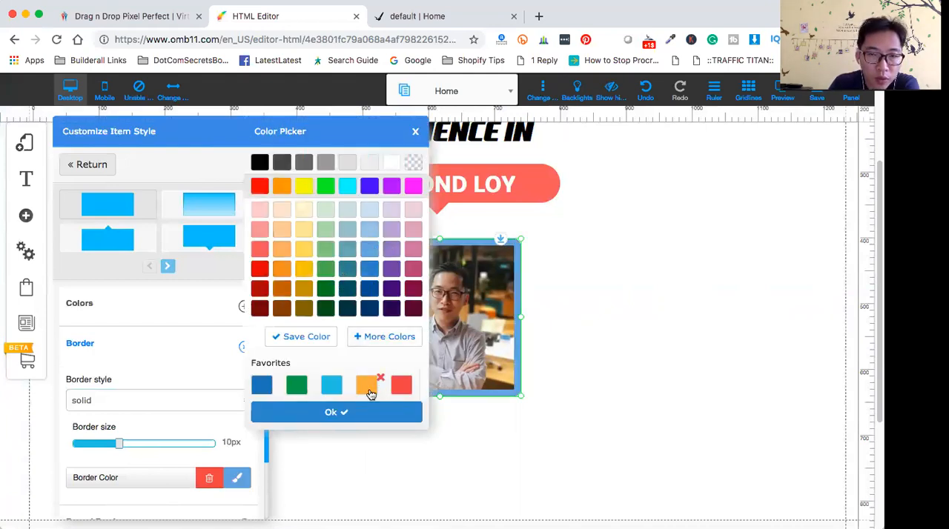
left_click(332, 414)
mouse_move(118, 448)
left_mouse_down()
mouse_move(73, 447)
mouse_move(220, 451)
mouse_move(83, 444)
mouse_move(120, 449)
mouse_move(111, 449)
left_mouse_up()
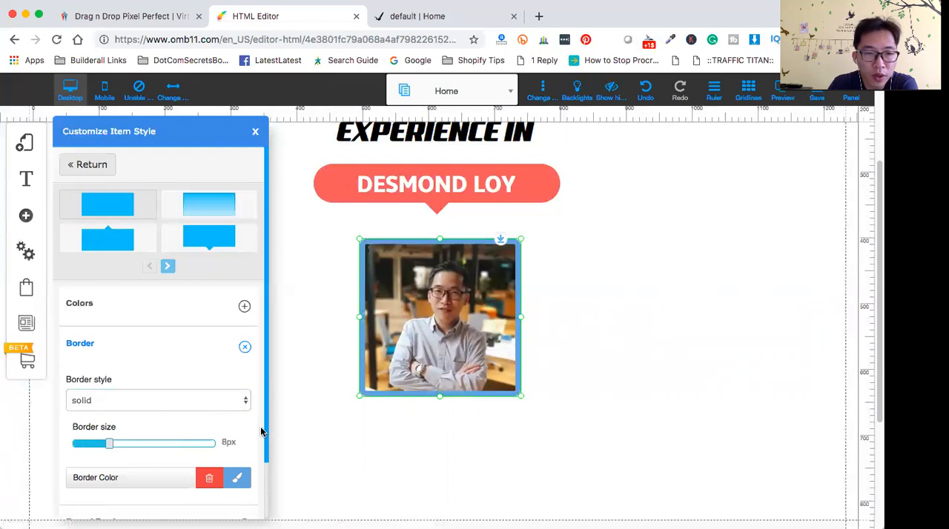
- Set the round border value to 90 on all four corners of the portrait box
left_click_drag(266, 428, 270, 505)
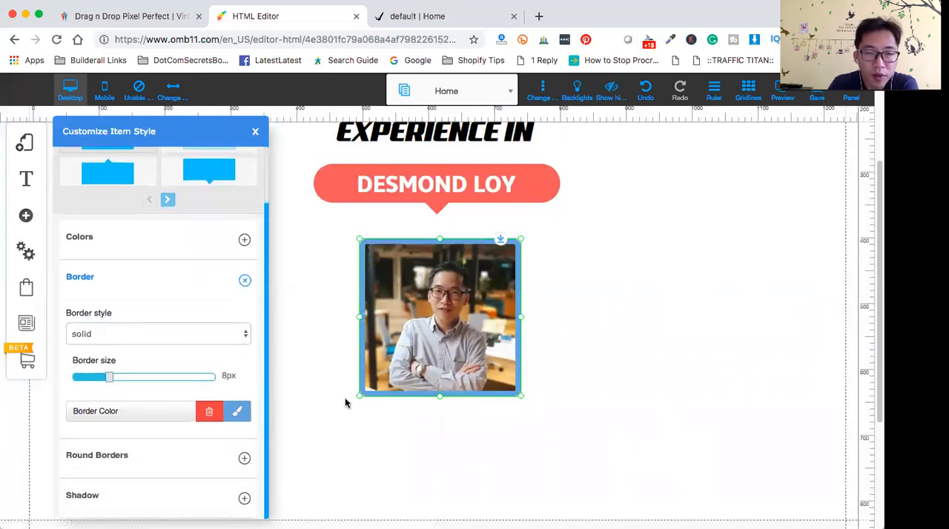
left_click(245, 461)
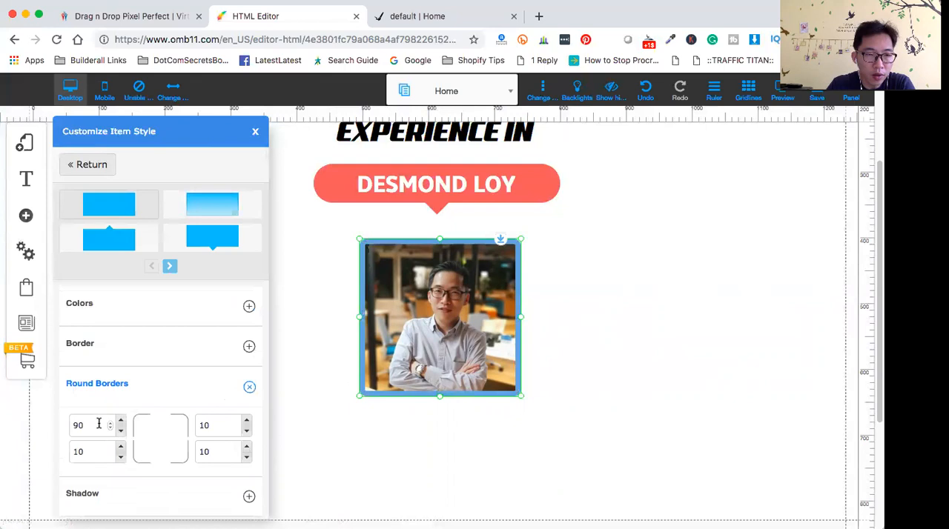
left_click(94, 456)
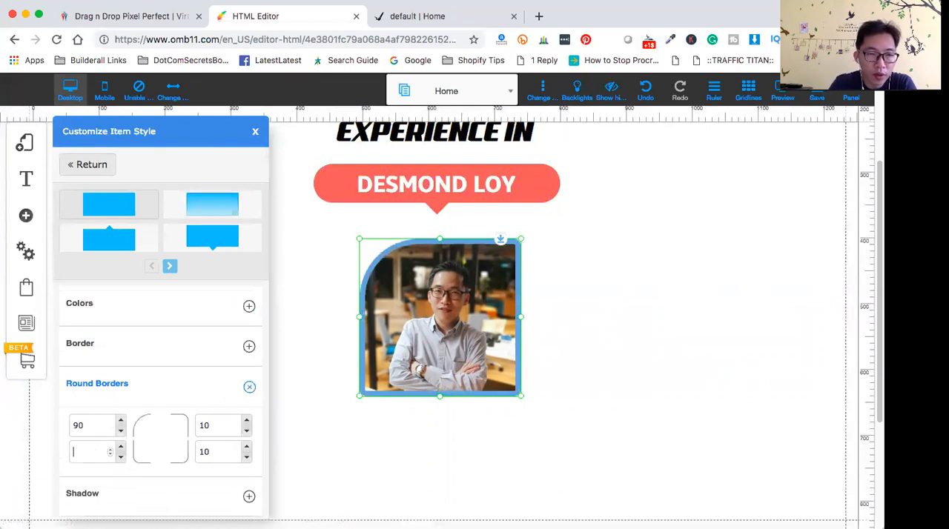
left_click(221, 421)
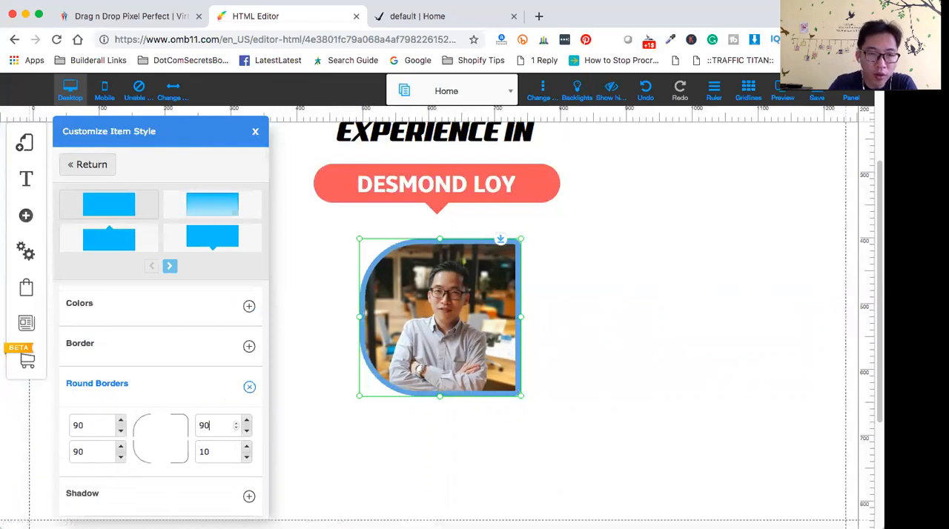
left_click(216, 452)
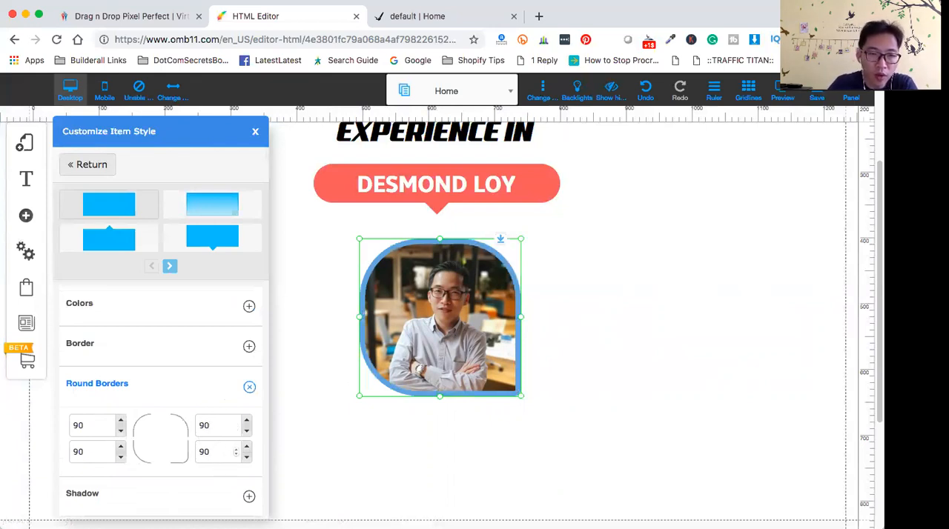
left_click(194, 382)
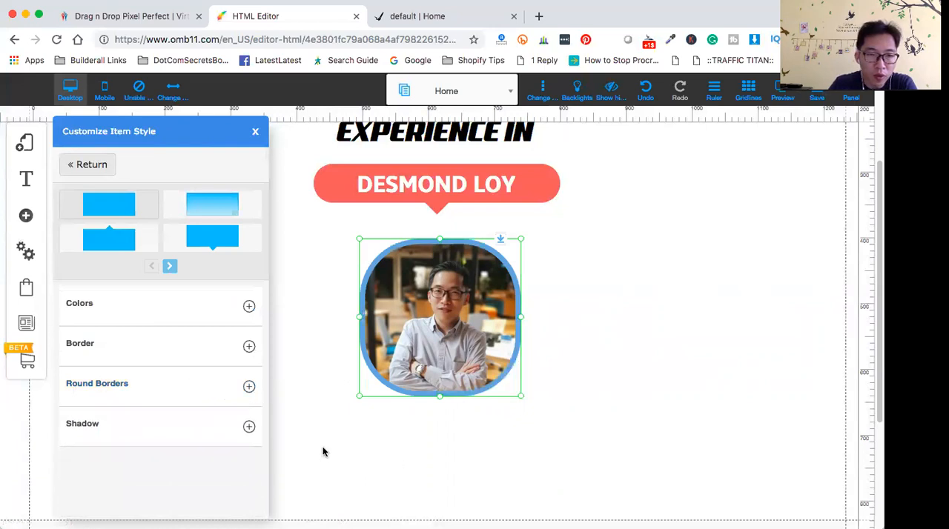
- Shrink the portrait box to about 170 px wide so that its rounded frame forms a circle
left_click_drag(522, 402, 474, 352)
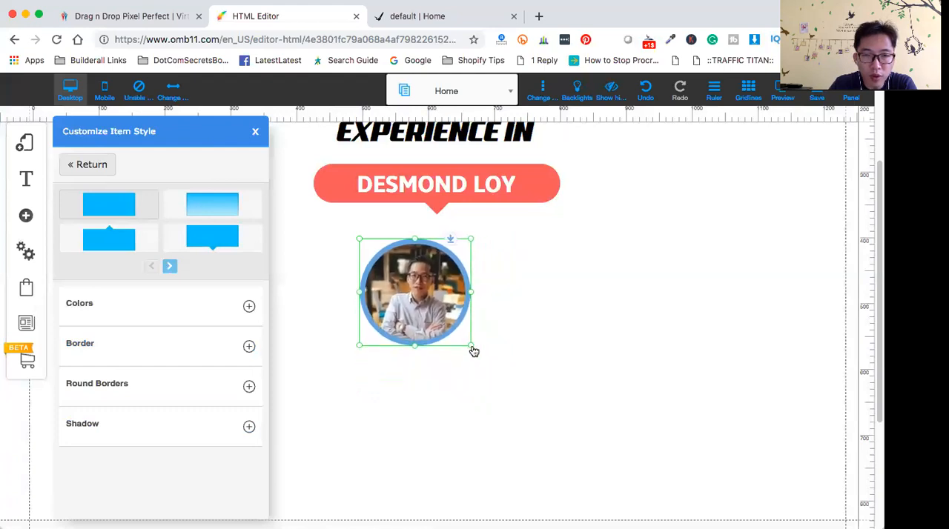
left_click(463, 435)
left_click(427, 279)
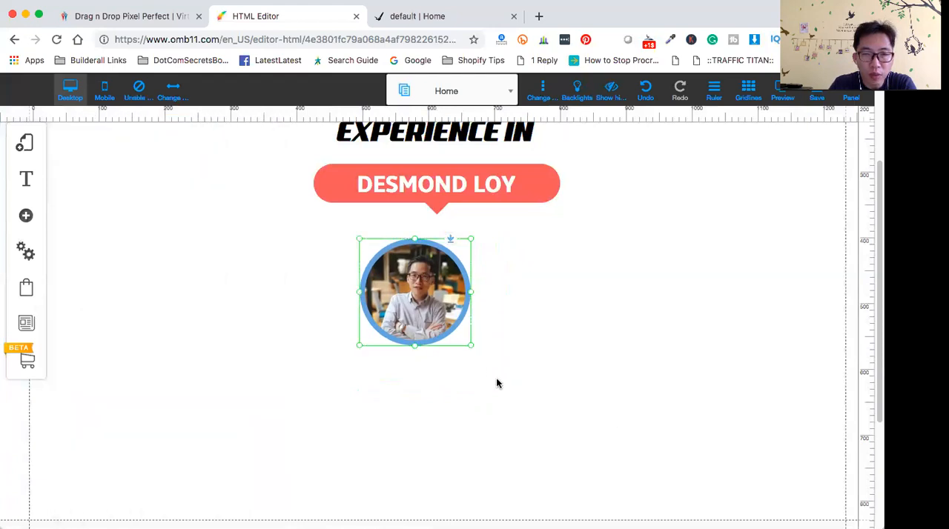
scroll(635, 407, "up", 3)
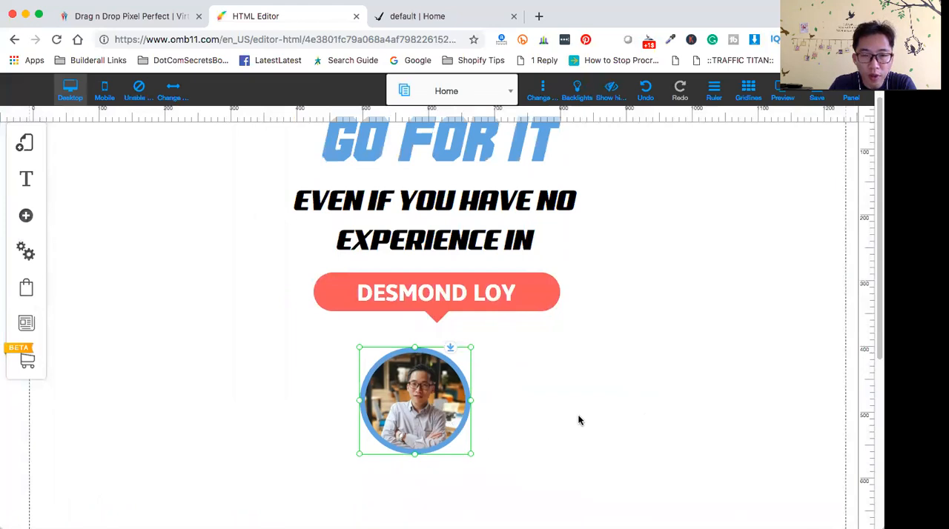
scroll(587, 427, "down", 1)
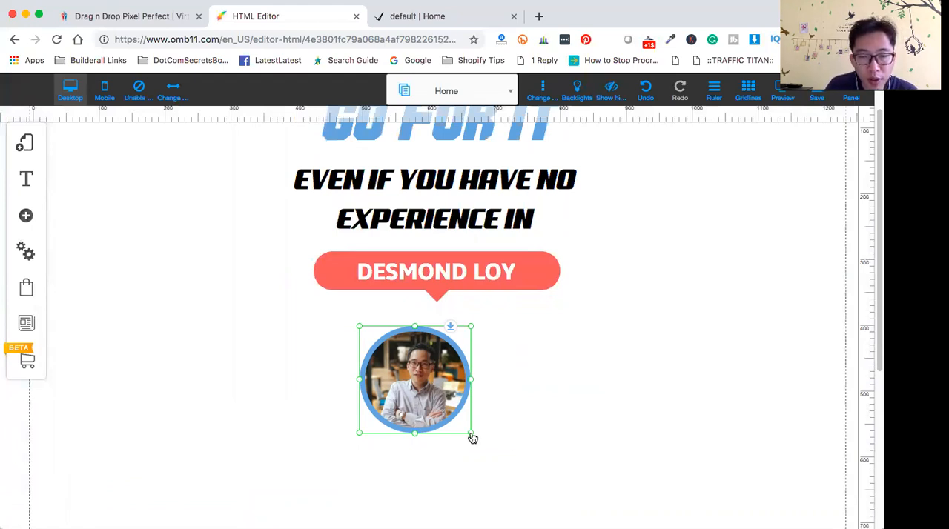
- Enlarge the rounded portrait to about 300 px wide and center it beneath the coral callout
left_click_drag(473, 436, 542, 505)
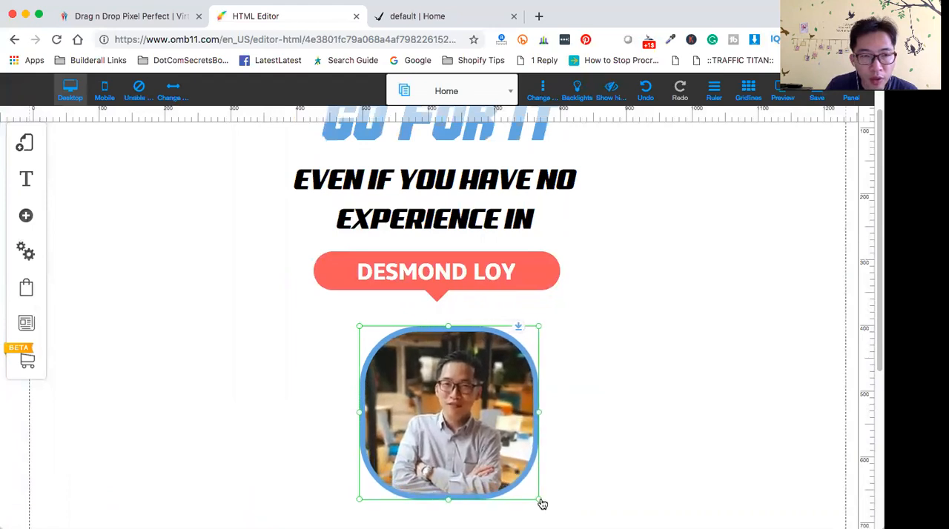
scroll(668, 438, "down", 5)
scroll(652, 426, "up", 3)
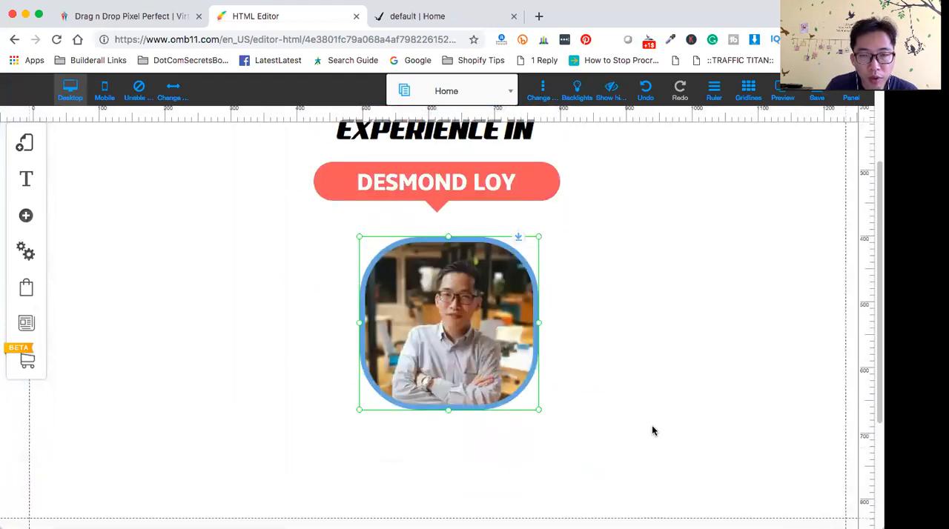
scroll(652, 430, "up", 2)
scroll(642, 430, "down", 1)
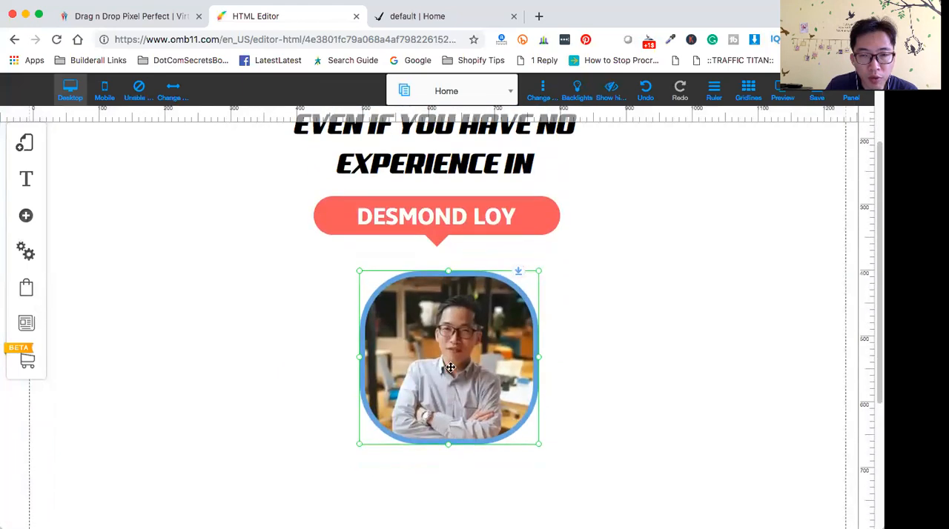
left_click_drag(450, 355, 433, 354)
left_click_drag(525, 447, 547, 473)
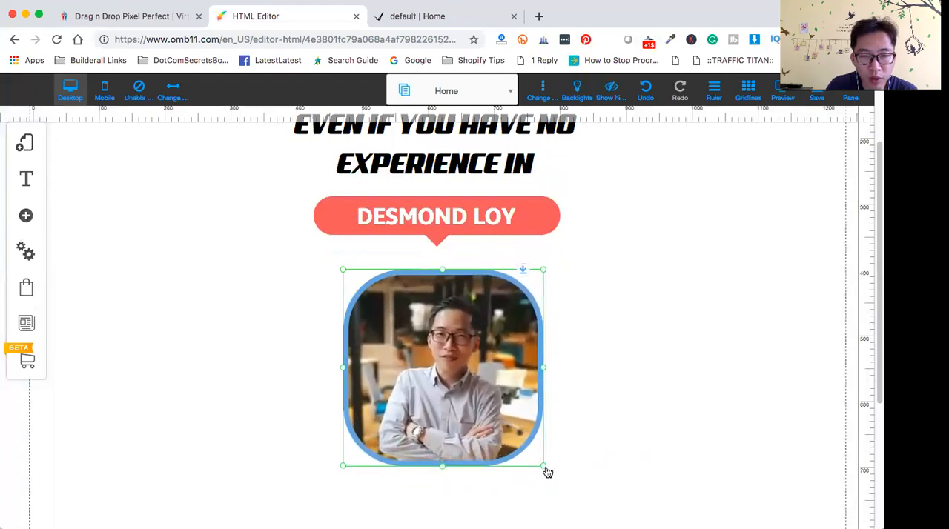
left_click_drag(429, 365, 420, 366)
left_click(648, 409)
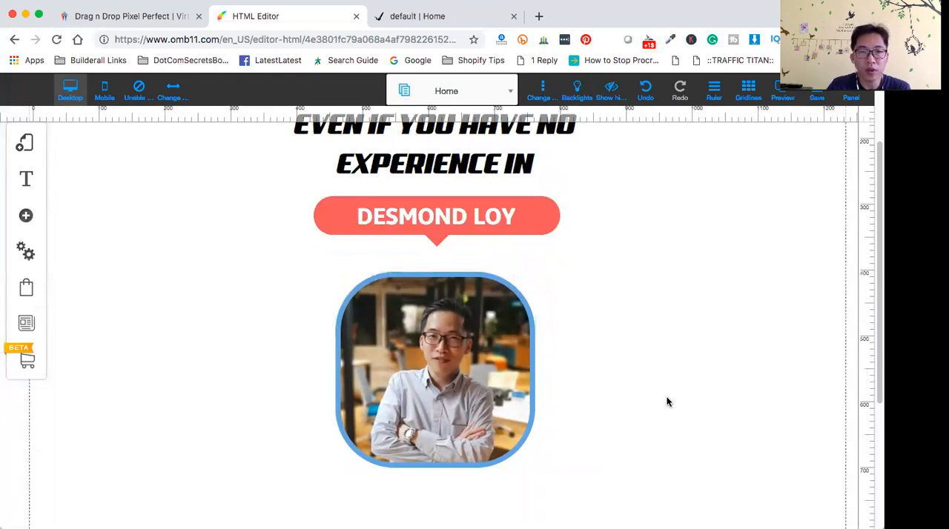
- Move the title, subtitle, coral callout and portrait up the page, closing the gaps between them
scroll(669, 400, "up", 3)
scroll(680, 411, "down", 2)
scroll(682, 413, "up", 2)
scroll(684, 413, "down", 2)
scroll(690, 401, "up", 2)
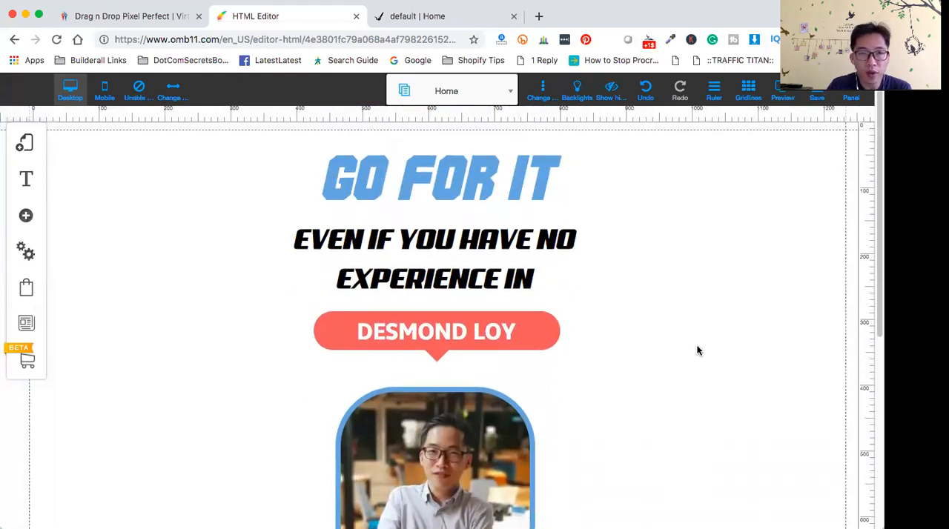
left_click_drag(443, 181, 436, 163)
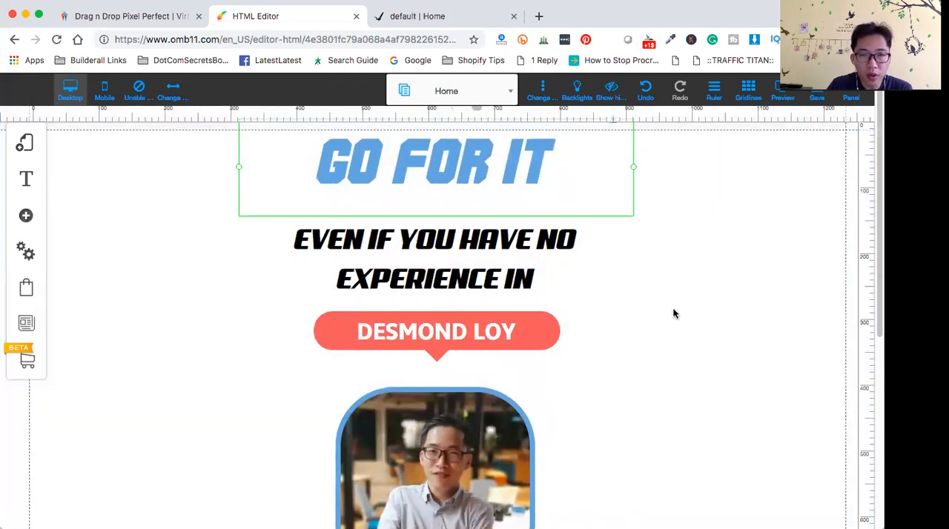
left_click_drag(435, 239, 431, 217)
left_click_drag(334, 324, 329, 296)
left_click_drag(466, 449, 461, 412)
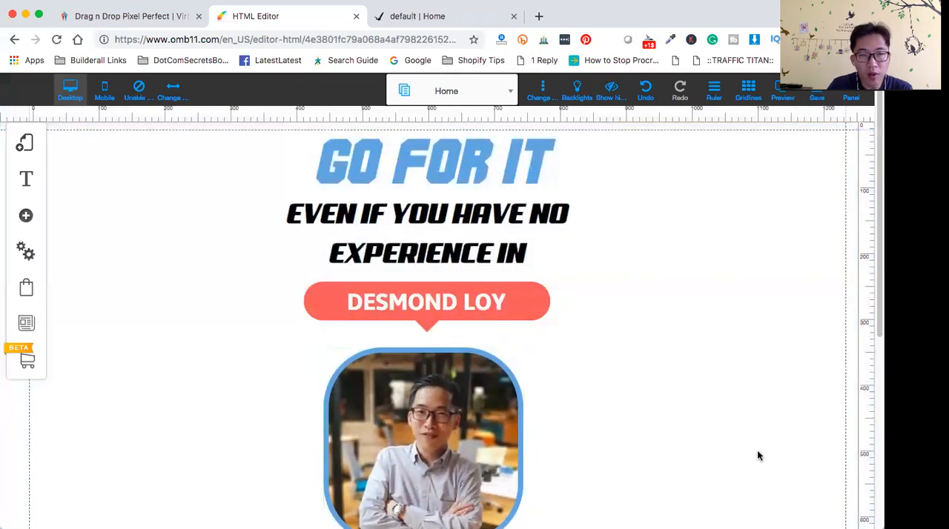
- Save the site changes with the default layout and the Home page included
scroll(671, 417, "down", 4)
scroll(668, 413, "up", 4)
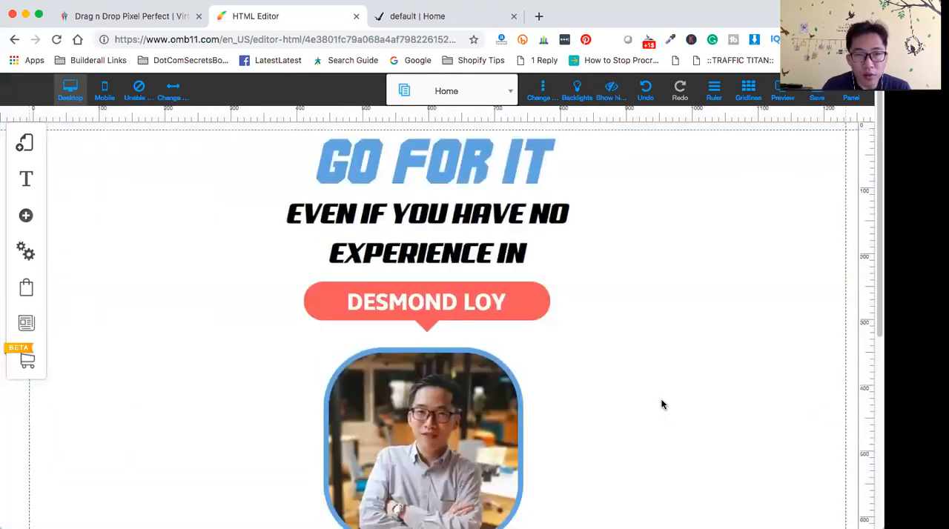
scroll(637, 412, "down", 1)
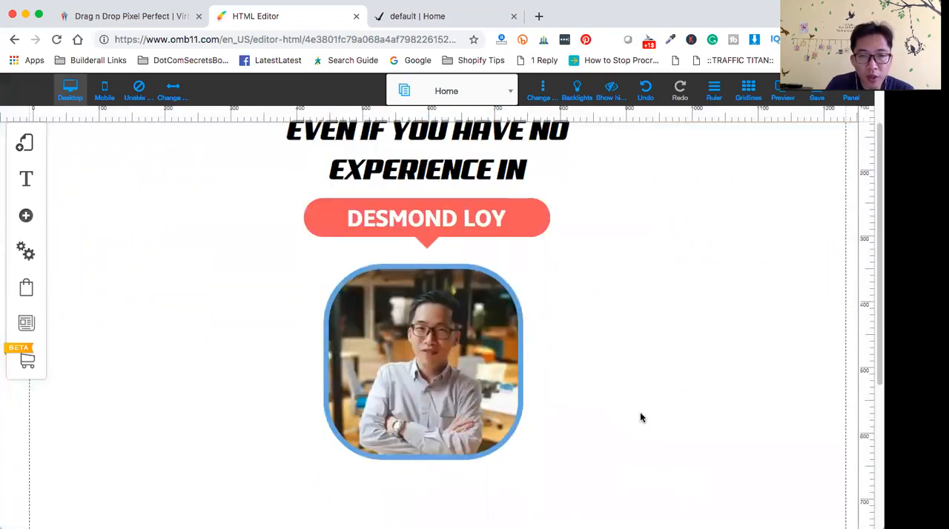
scroll(639, 415, "up", 1)
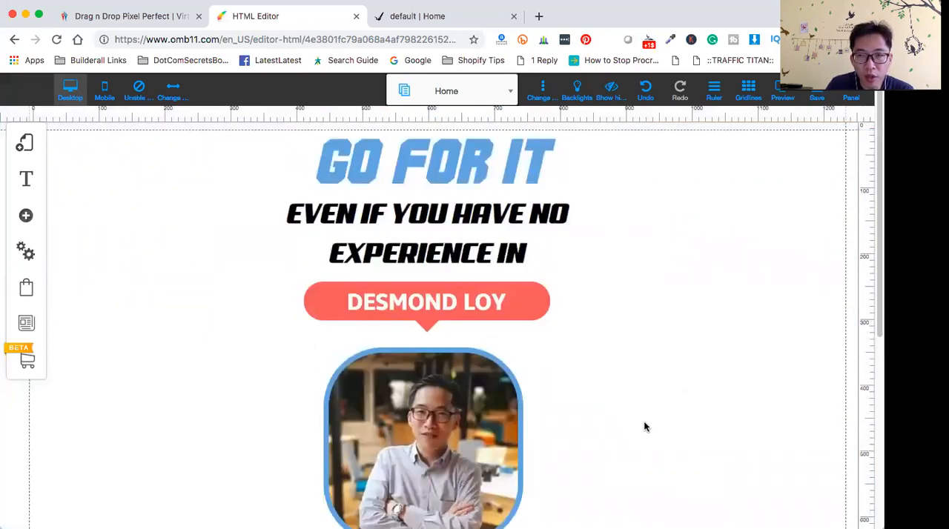
scroll(686, 330, "down", 3)
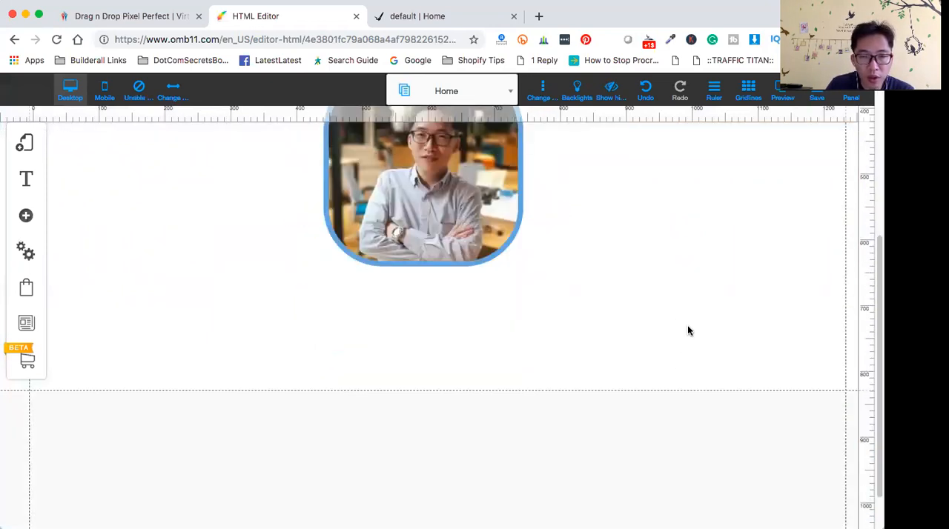
scroll(688, 331, "up", 3)
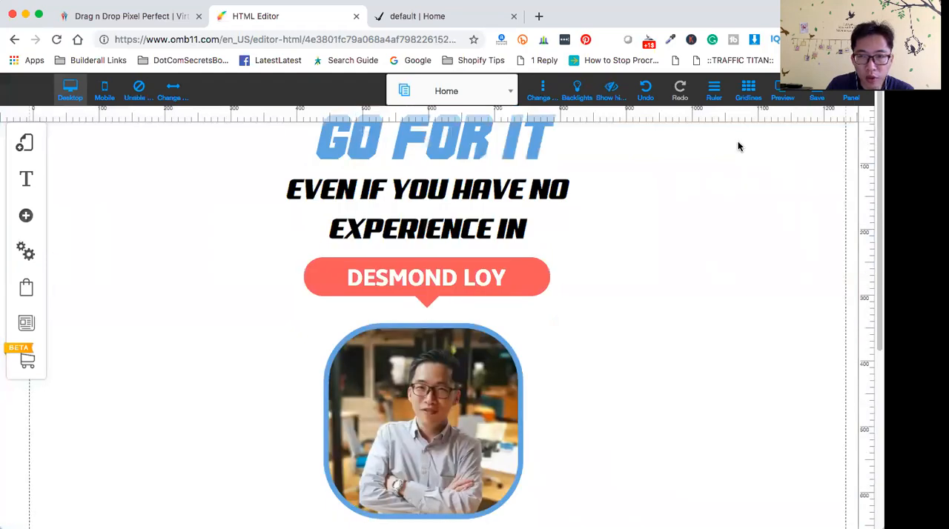
left_click(820, 98)
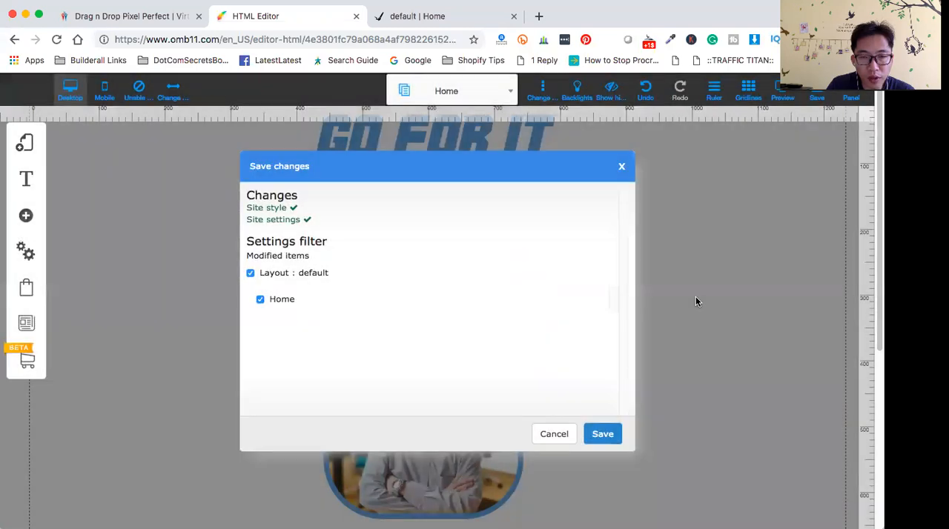
left_click(604, 434)
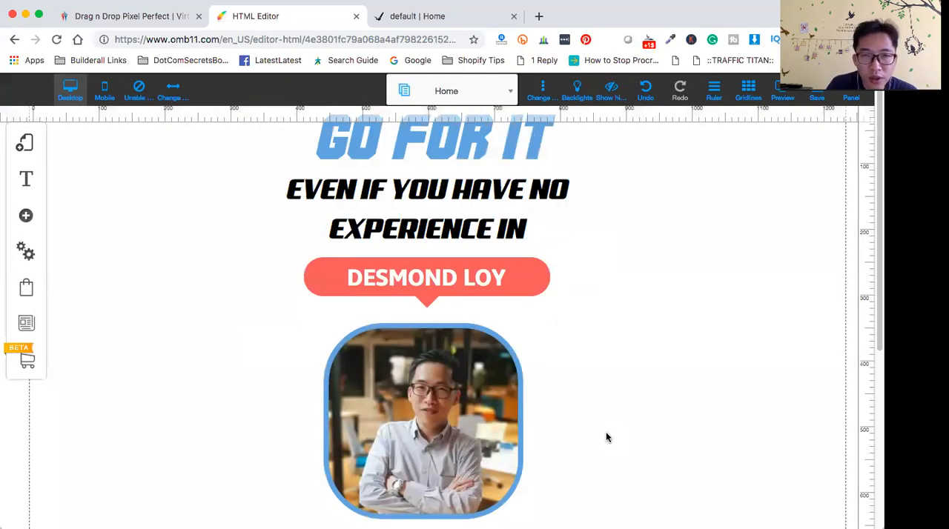
- Preview the page from title to portrait, then return to the editor
scroll(660, 393, "down", 3)
scroll(669, 401, "up", 3)
scroll(660, 394, "down", 4)
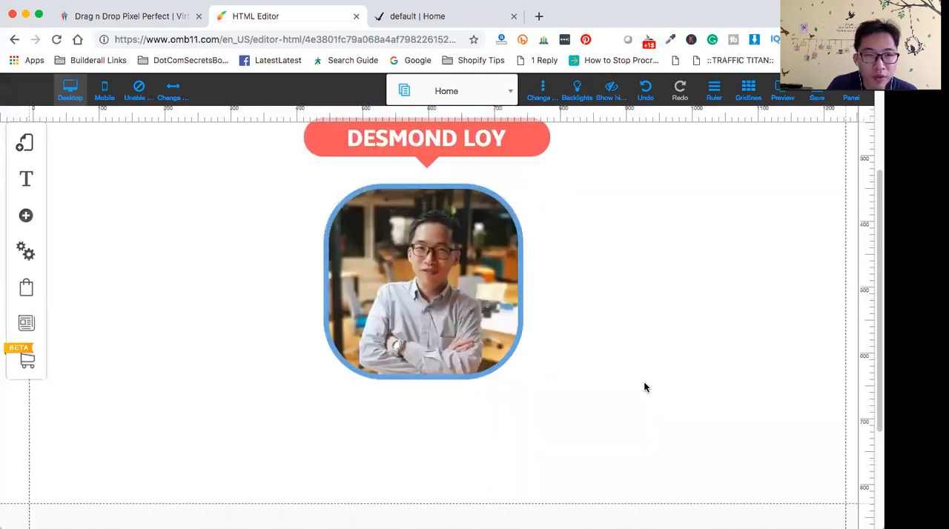
scroll(645, 386, "up", 2)
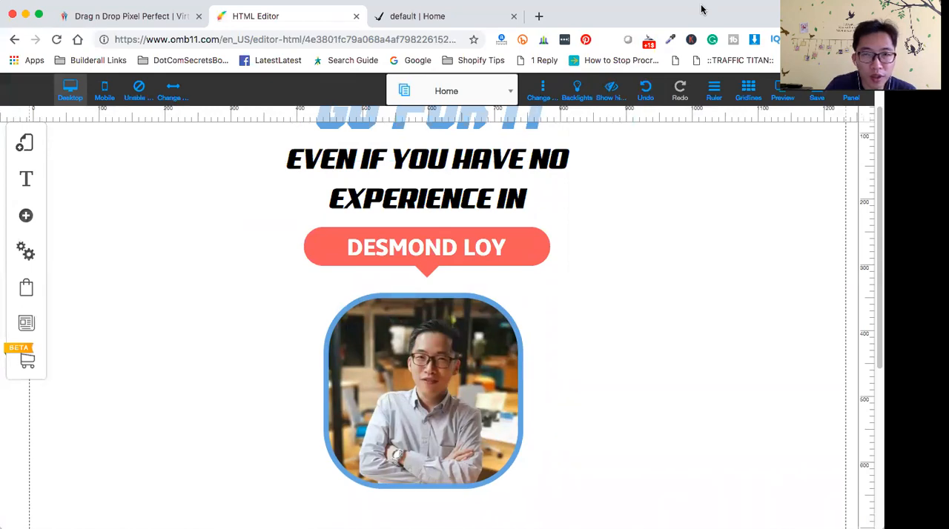
left_click(783, 92)
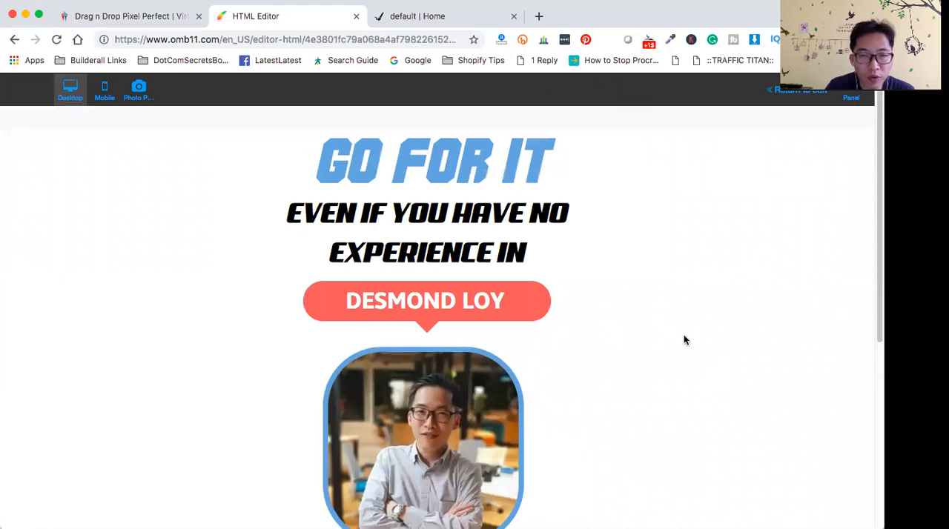
scroll(683, 341, "down", 3)
scroll(683, 341, "up", 3)
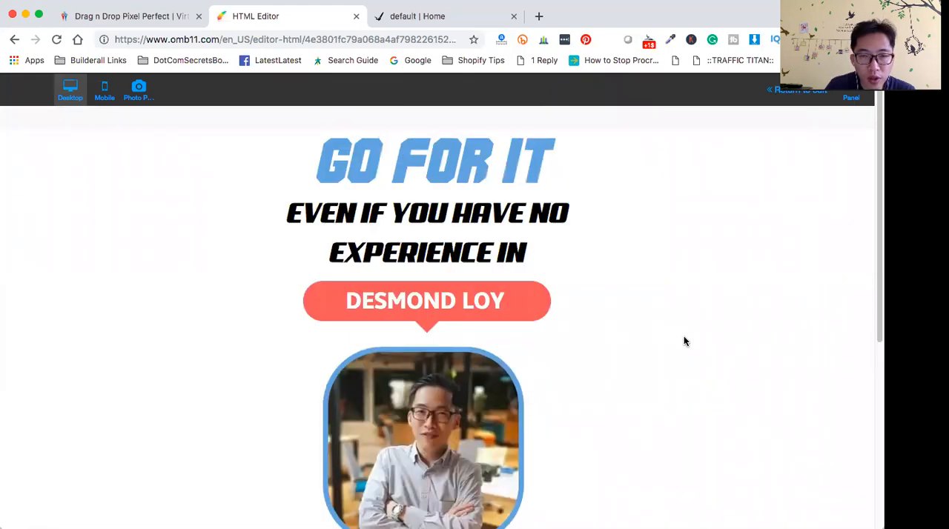
scroll(683, 341, "down", 3)
scroll(684, 341, "up", 3)
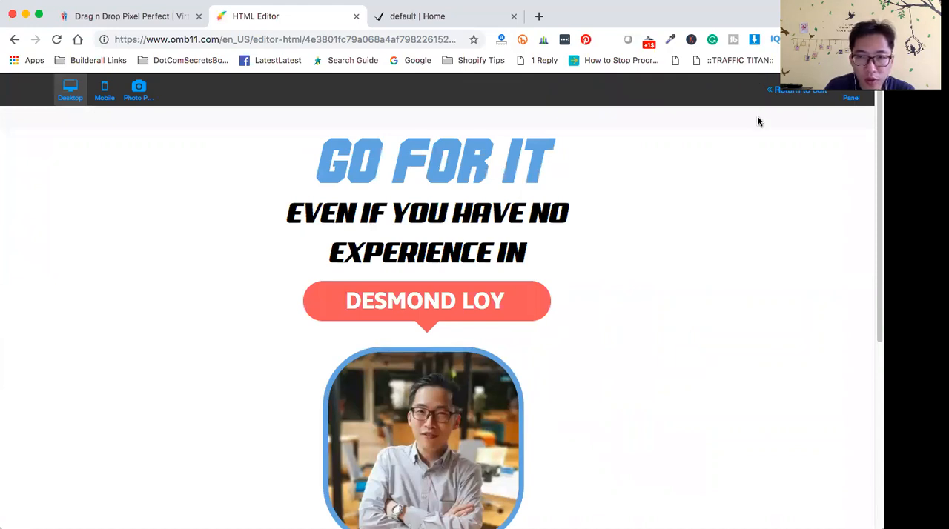
left_click(813, 92)
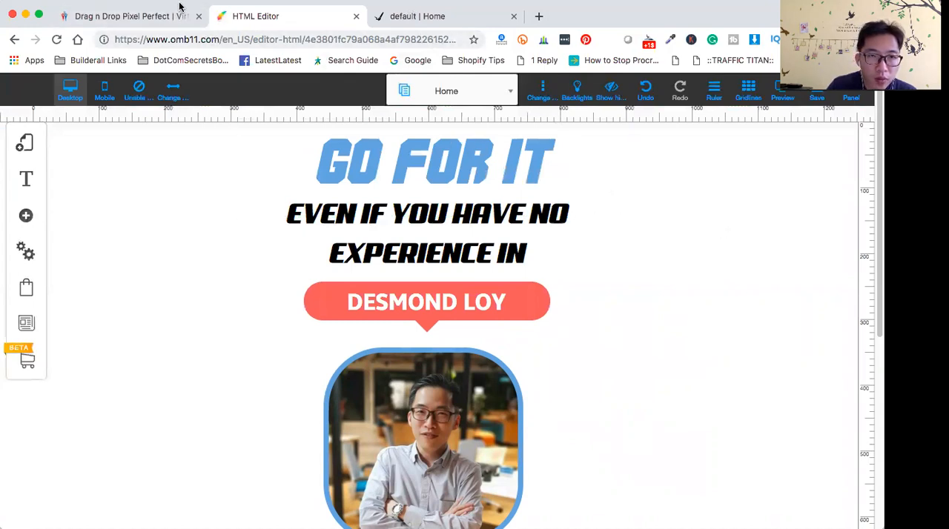
- Compare the page with the take-the-leap reference, examining the FROM and TO text blocks on either side of the portrait
left_click(444, 21)
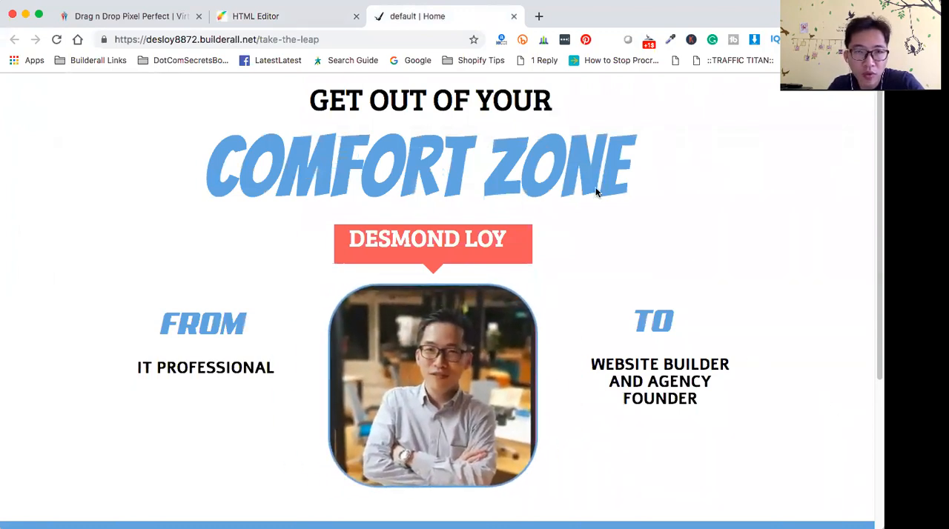
left_click(273, 20)
scroll(625, 320, "down", 3)
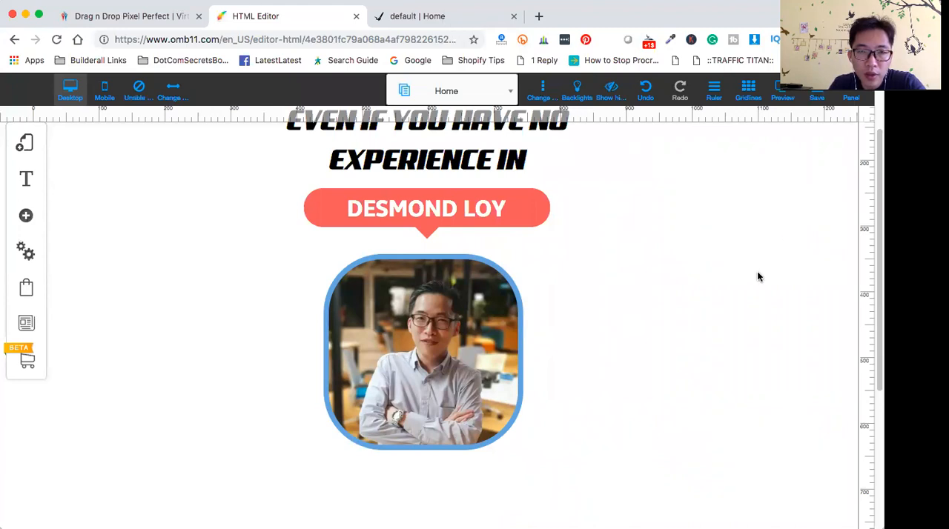
scroll(754, 276, "up", 3)
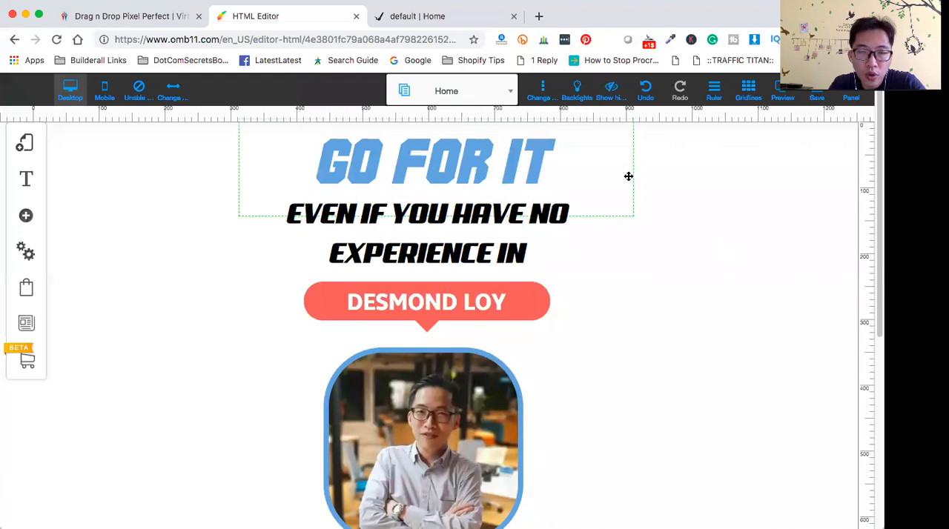
left_click(443, 21)
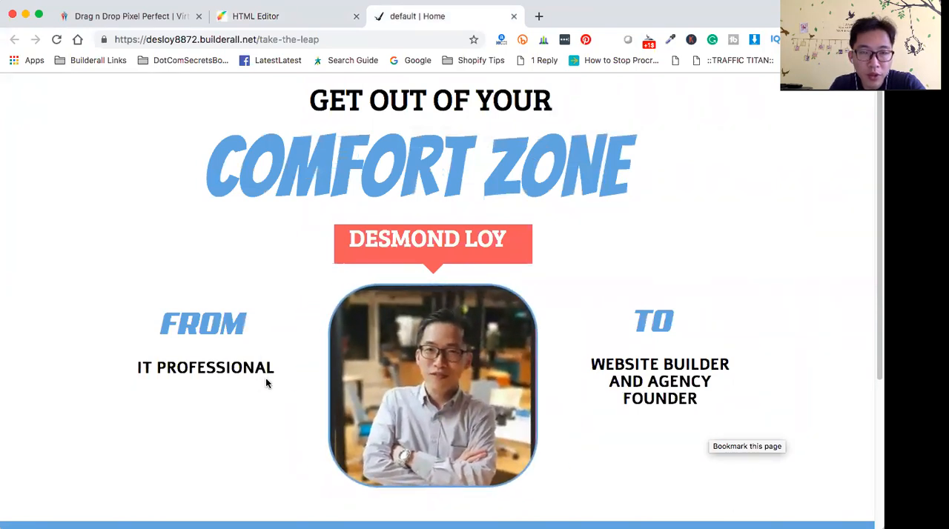
left_click(282, 18)
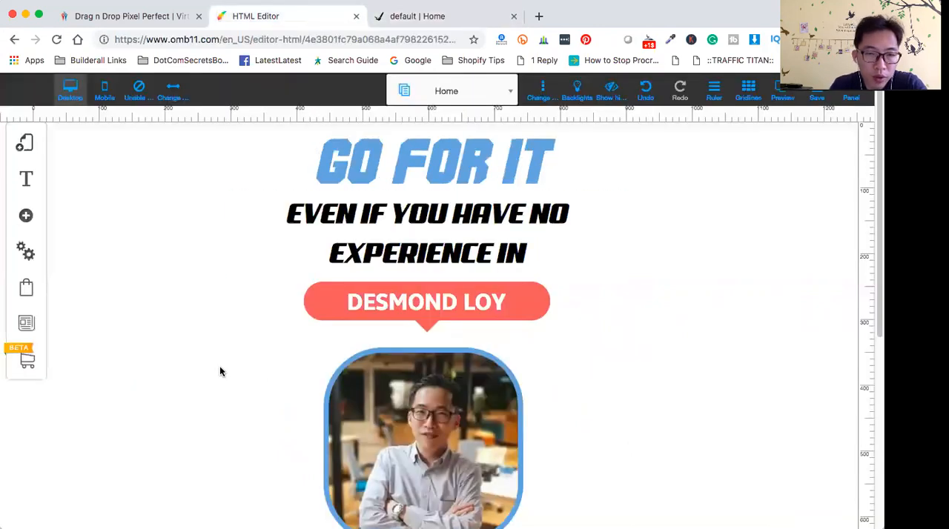
- Add the green rectangular simple box, enlarge it to about 370 by 265 px and place it left of the portrait
scroll(221, 375, "down", 2)
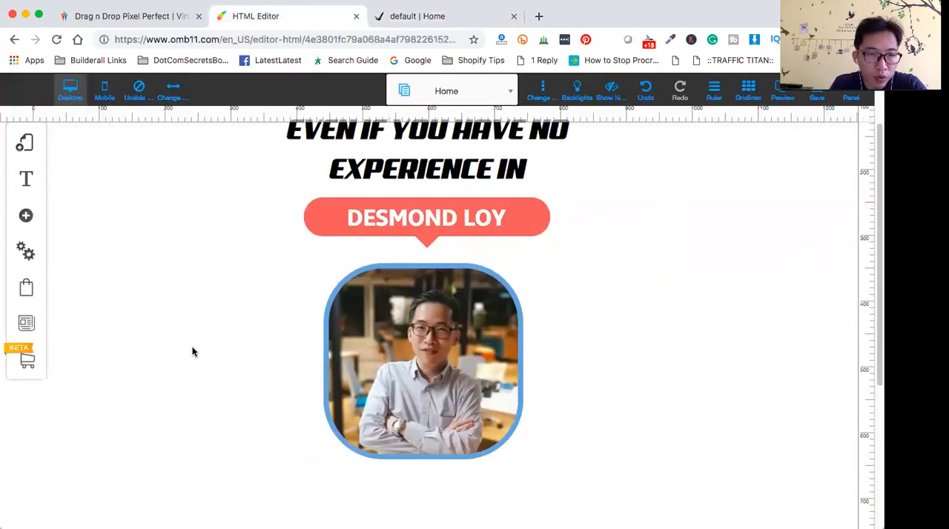
left_click(29, 217)
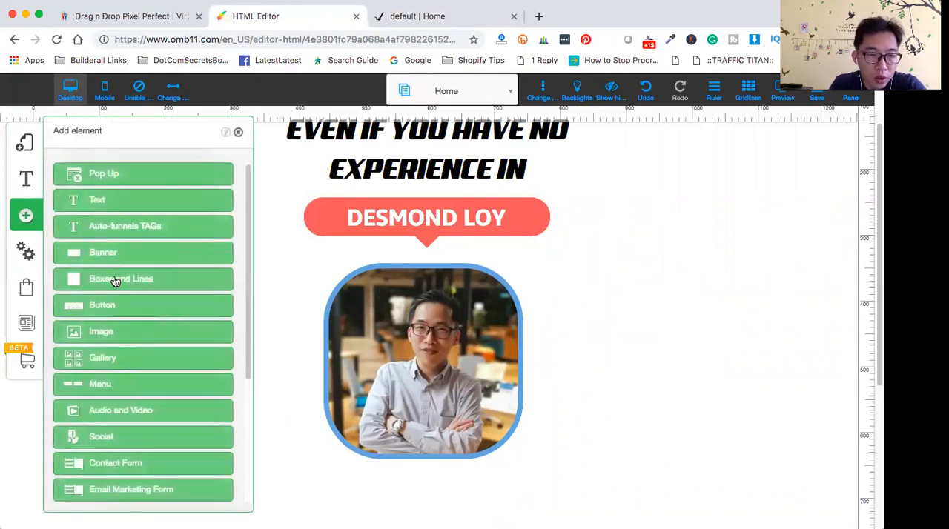
left_click(116, 279)
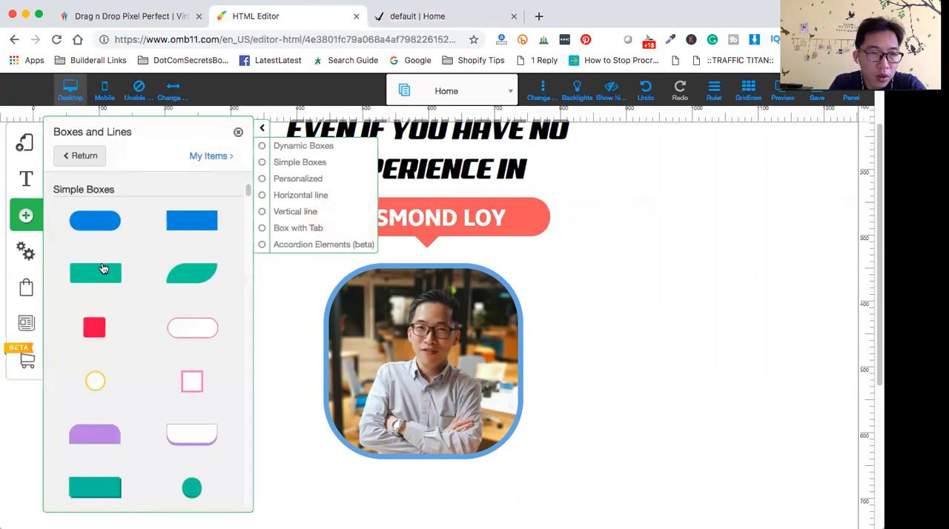
left_click(105, 279)
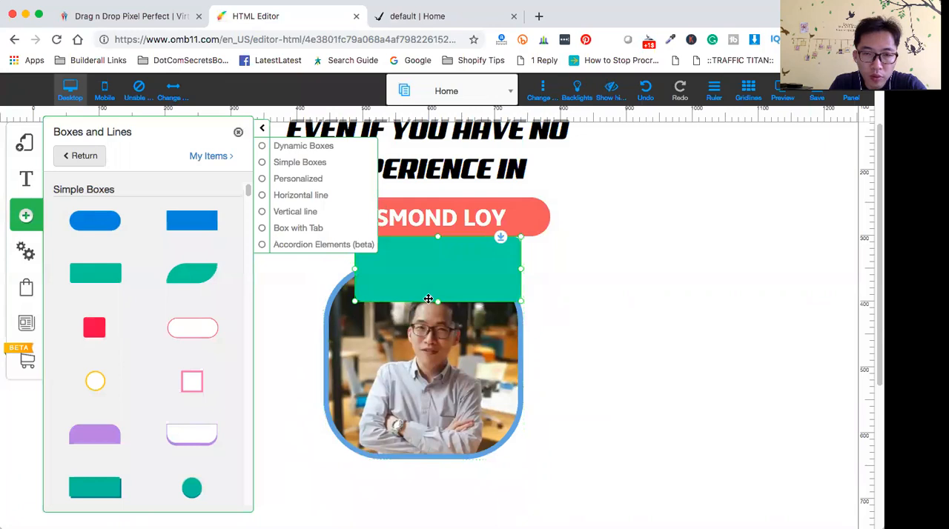
left_click_drag(439, 306, 460, 410)
left_click_drag(522, 326, 599, 329)
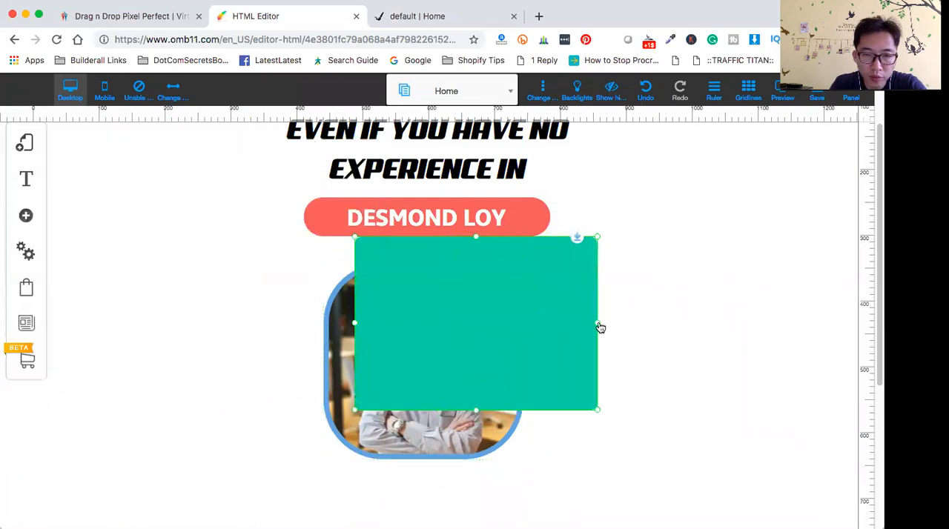
left_click_drag(492, 309, 192, 348)
- Set the green box's background color to white and nudge the box slightly closer to the portrait
left_click(159, 352)
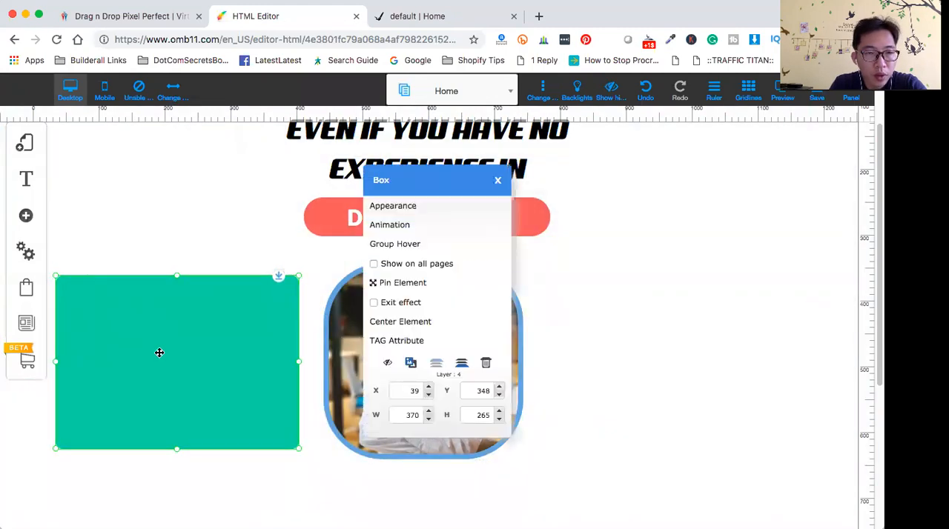
left_click(416, 206)
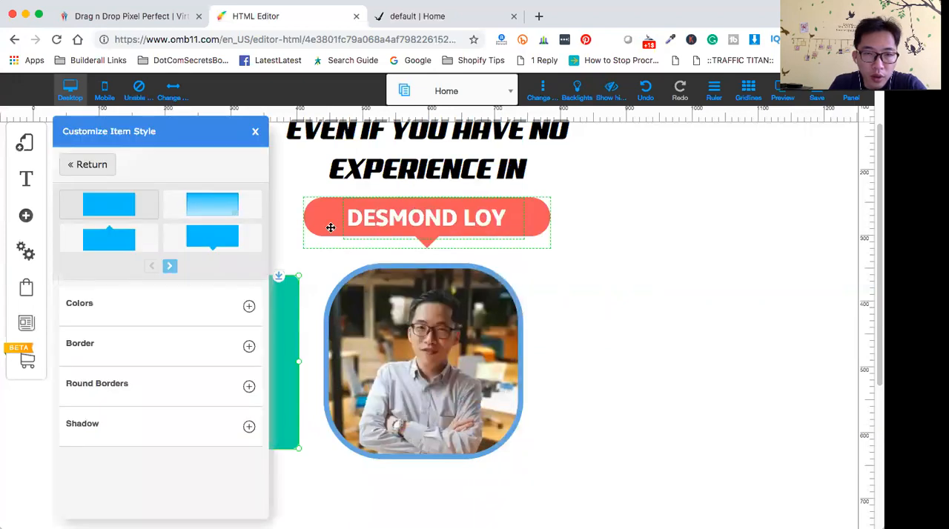
left_click(249, 308)
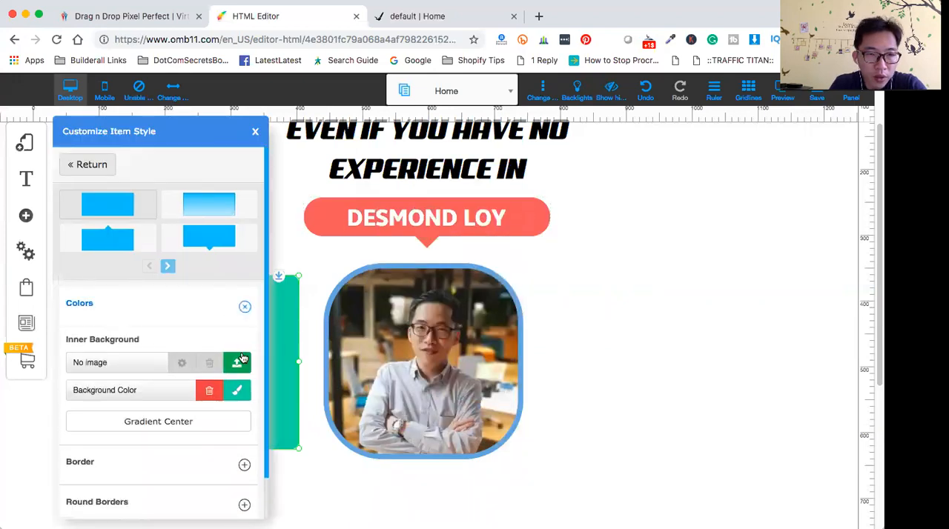
left_click(237, 393)
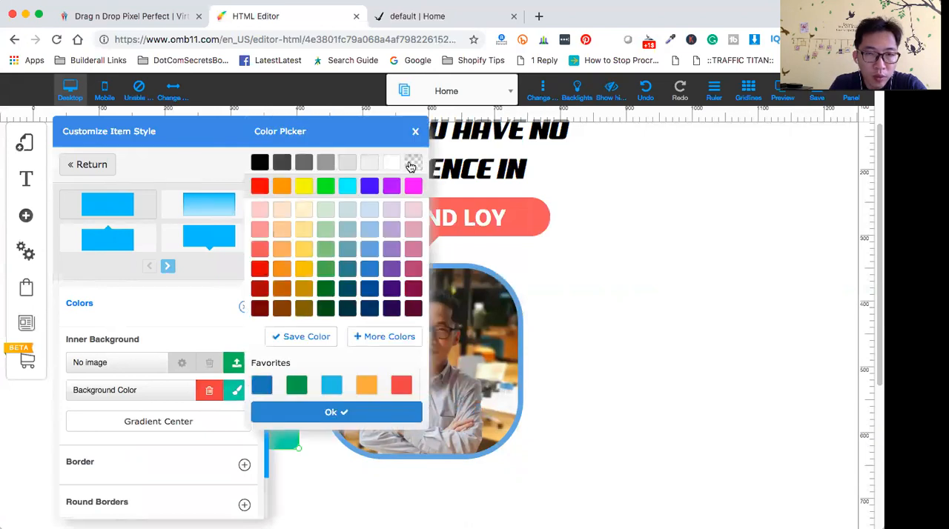
left_click(311, 419)
left_click(300, 478)
left_click(231, 402)
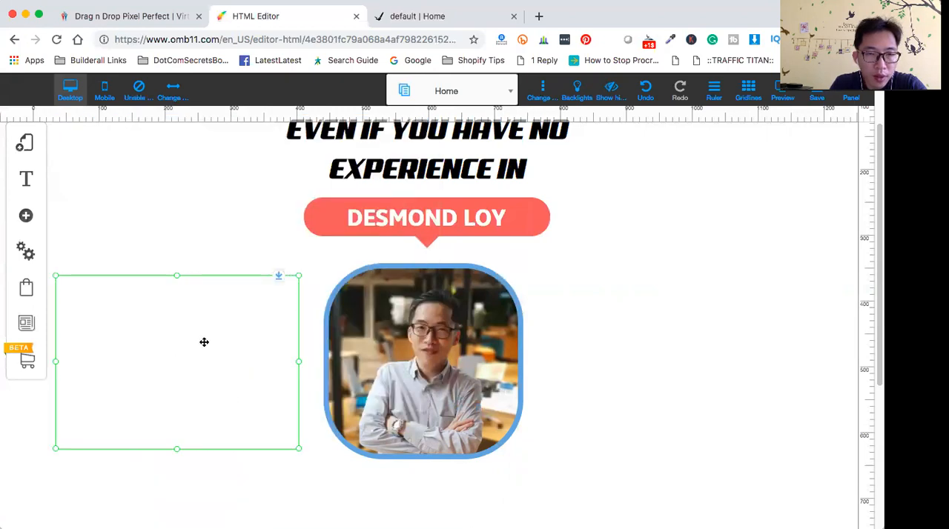
left_click_drag(188, 339, 191, 337)
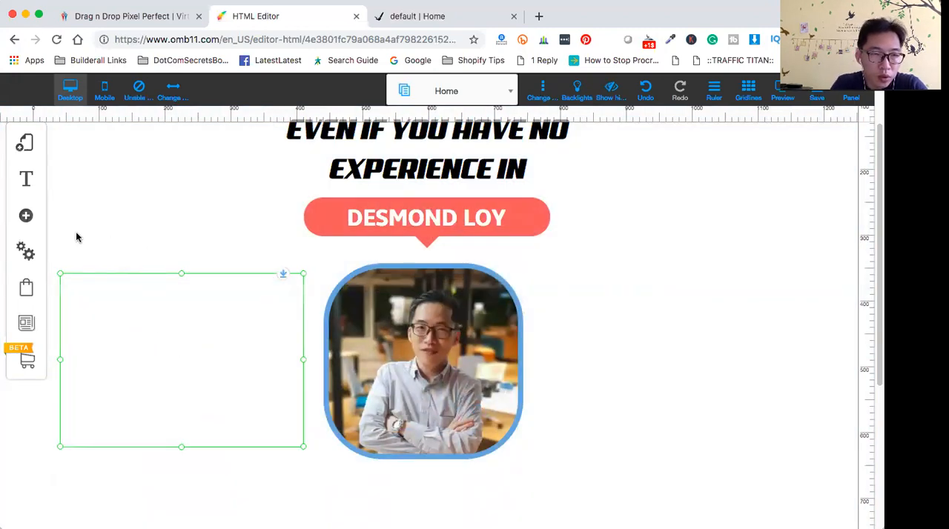
left_click(26, 217)
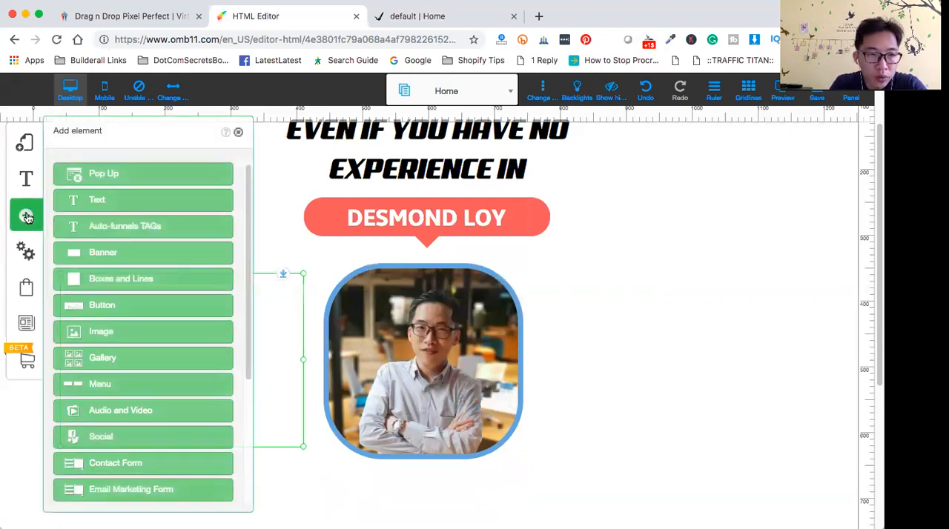
left_click(110, 202)
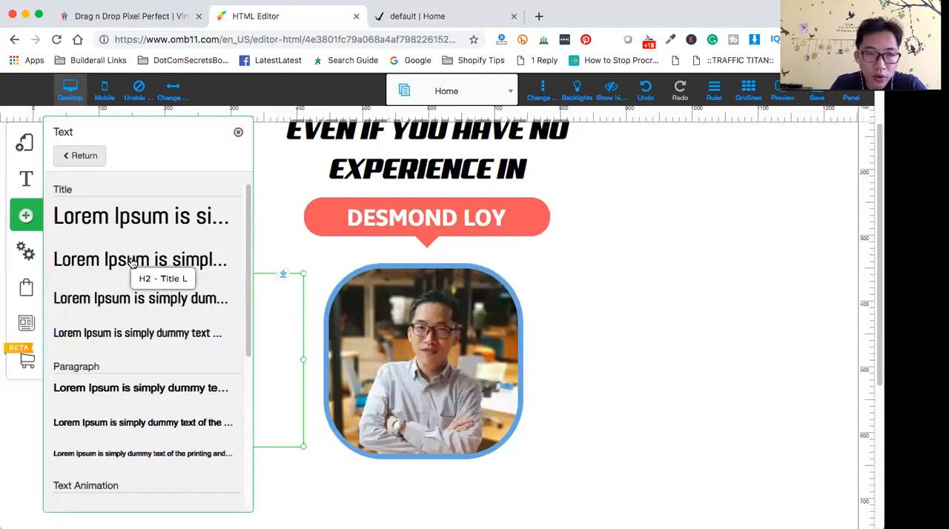
left_click(239, 133)
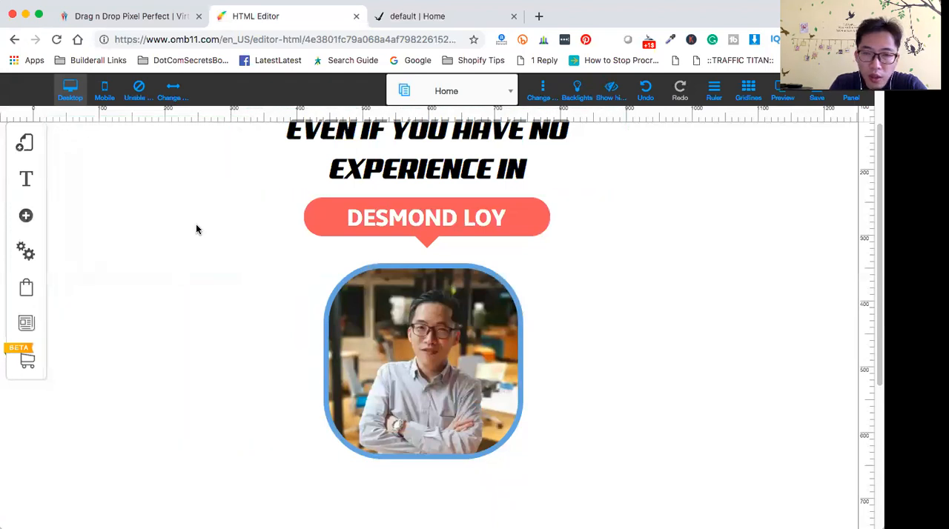
- Duplicate the black subtitle, place the copy in the white box beside the portrait, and narrow its frame to fit inside the box
scroll(672, 368, "up", 2)
scroll(672, 368, "down", 3)
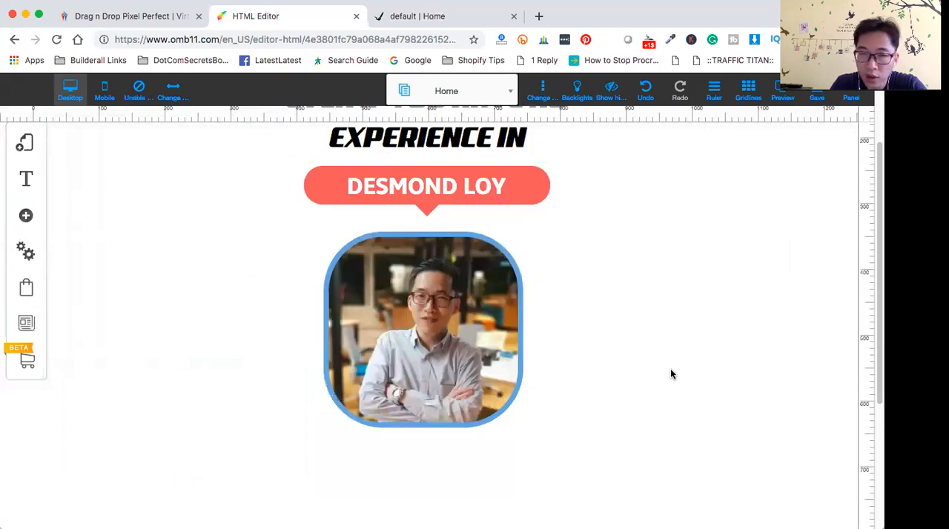
scroll(670, 371, "up", 3)
left_click(443, 209)
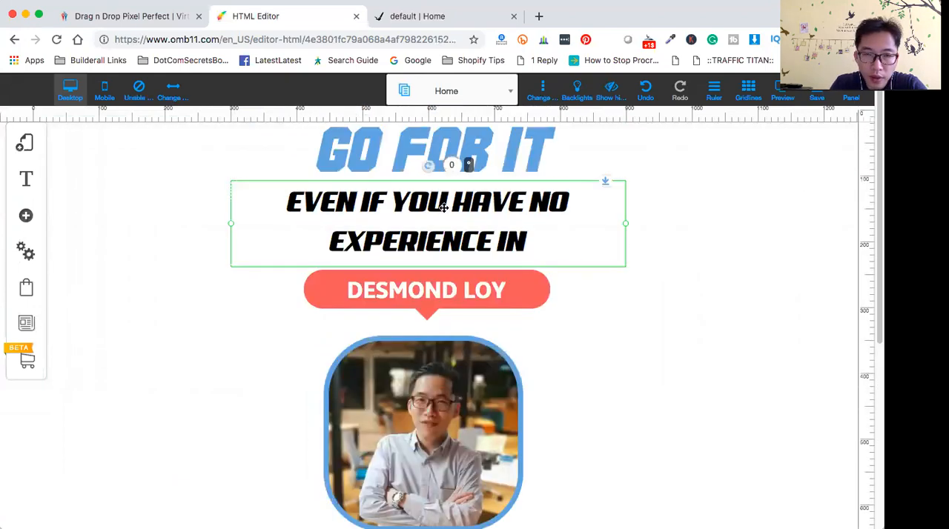
left_click(443, 210)
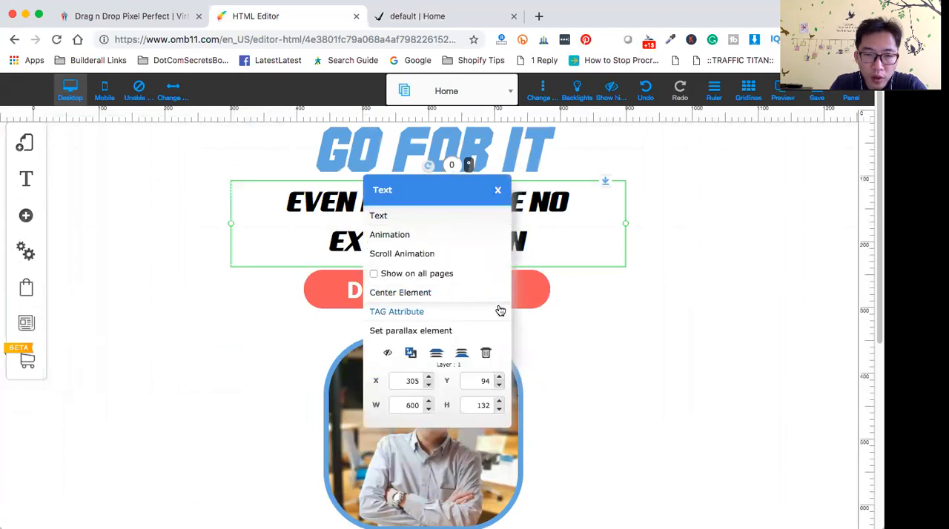
left_click(412, 354)
left_click_drag(371, 217, 187, 376)
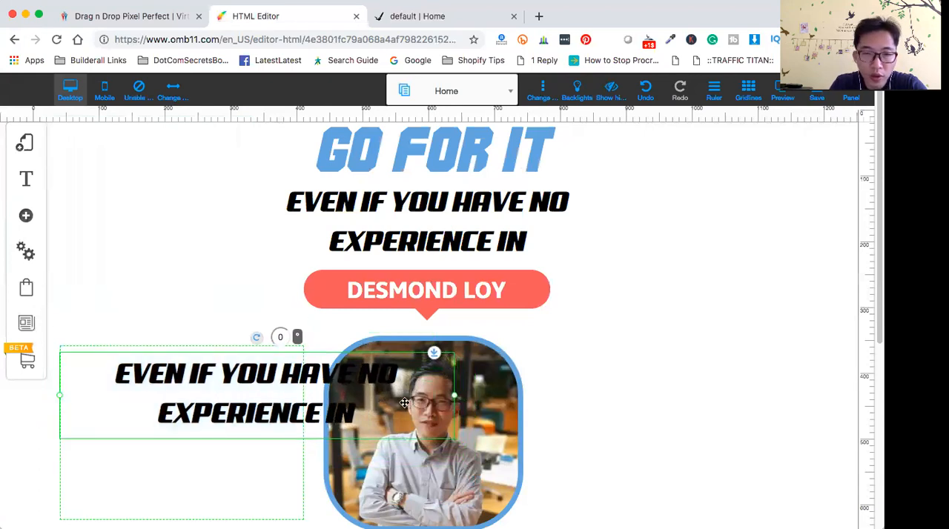
left_click_drag(456, 400, 296, 388)
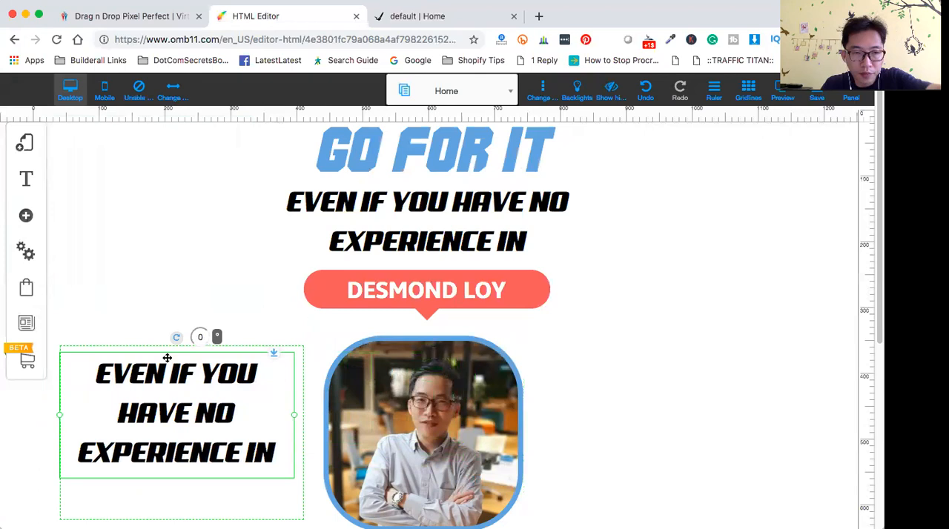
- Replace the duplicated subtitle's text in the white box with "DAY JOB"
double_click(102, 373)
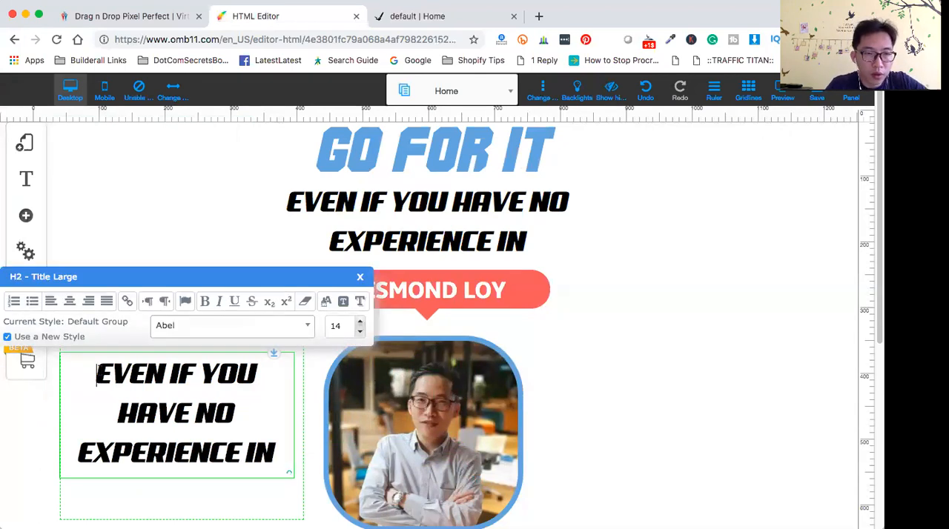
left_click_drag(96, 368, 301, 457)
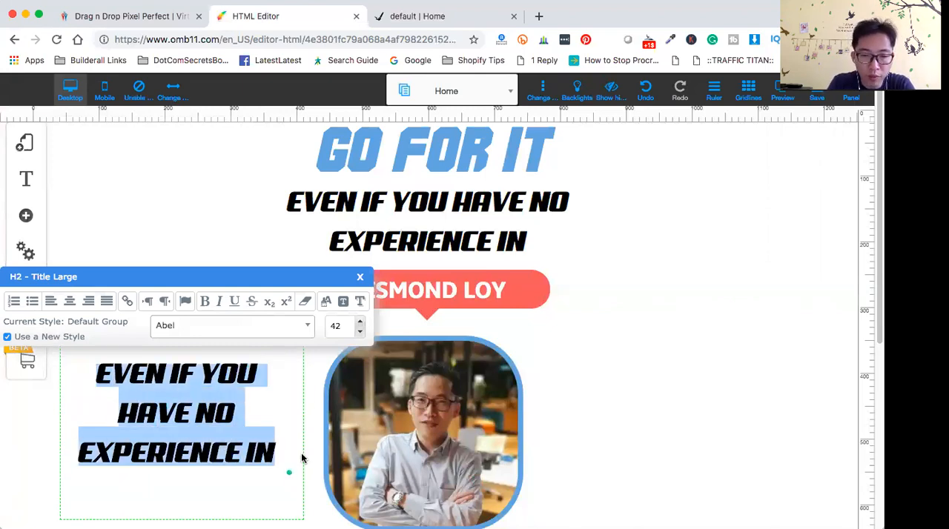
type("DAY ")
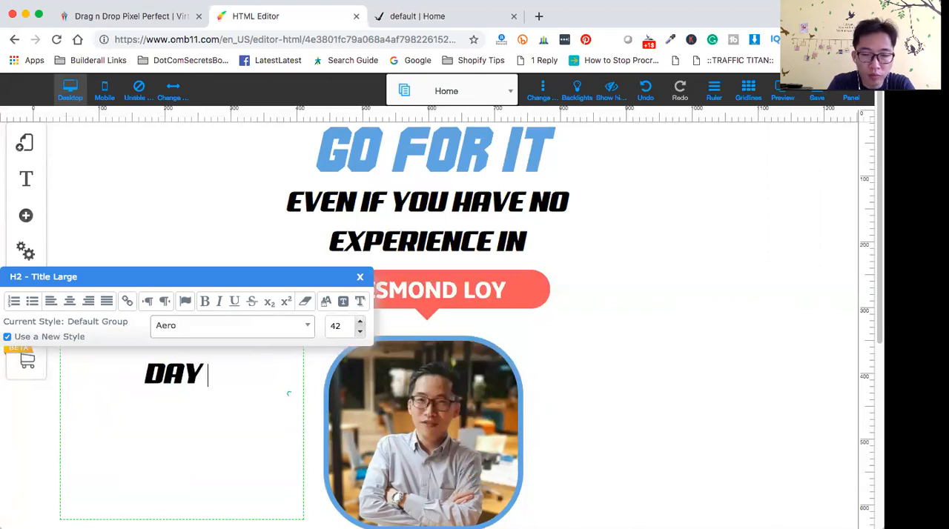
type("JOB")
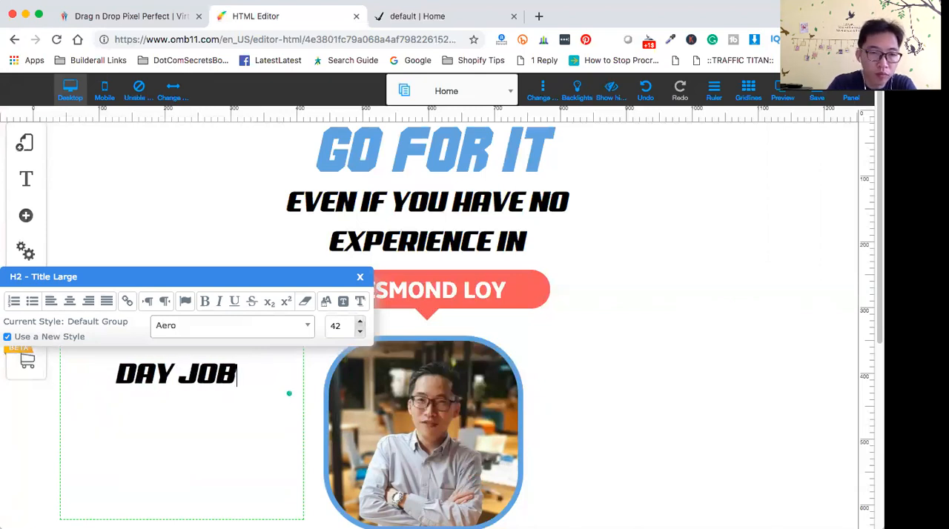
left_click(228, 448)
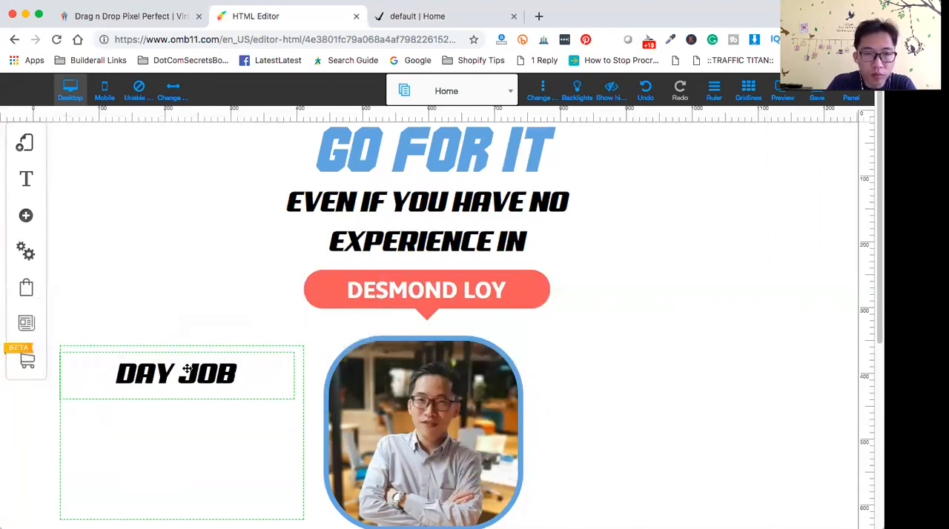
- Color the DAY JOB heading medium blue to match the GO FOR IT title
double_click(121, 369)
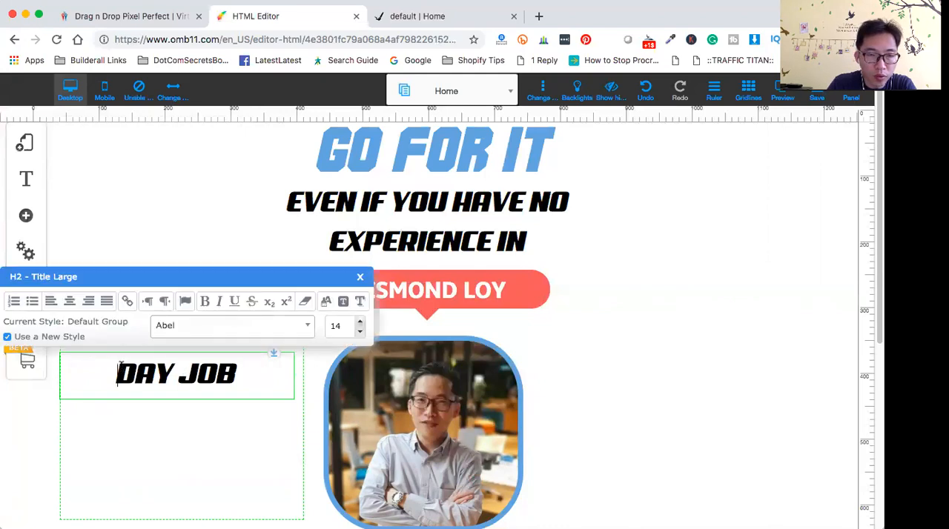
left_click_drag(121, 369, 254, 358)
left_click(326, 301)
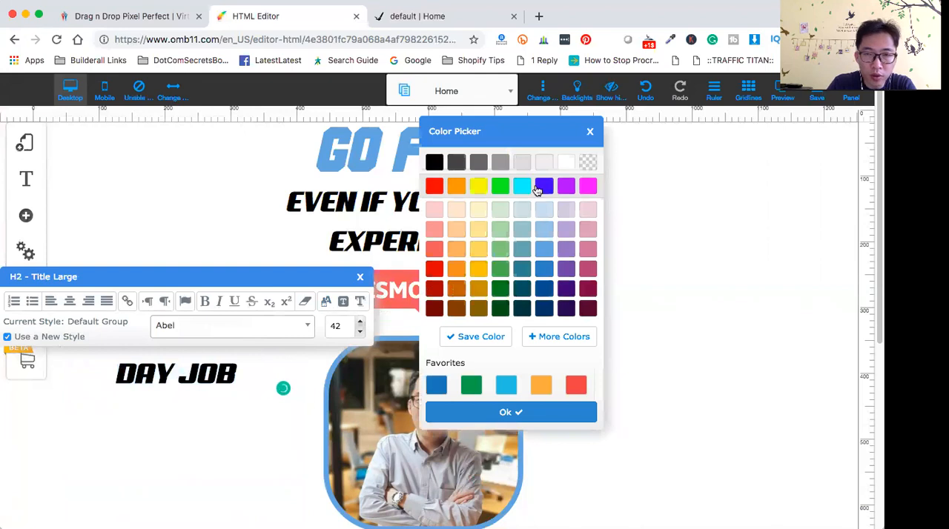
left_click(544, 249)
left_click(511, 414)
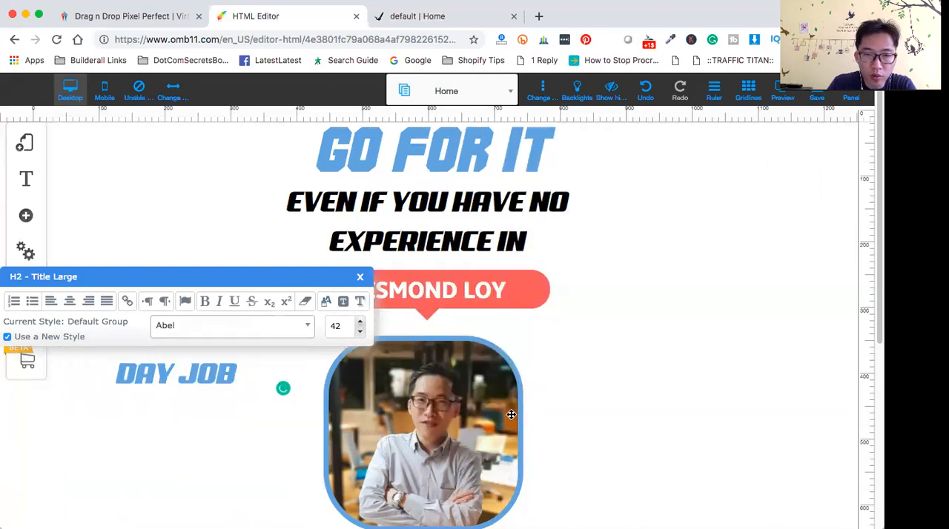
left_click(188, 430)
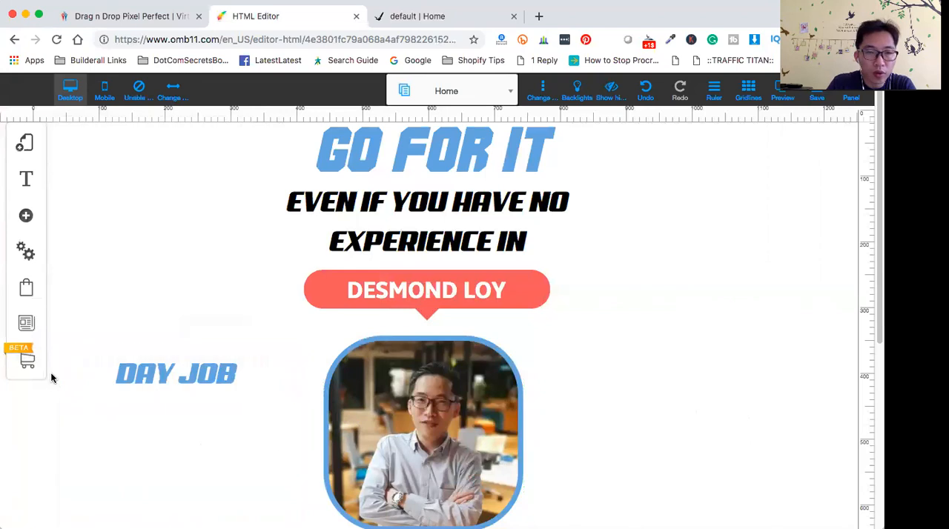
left_click(171, 374)
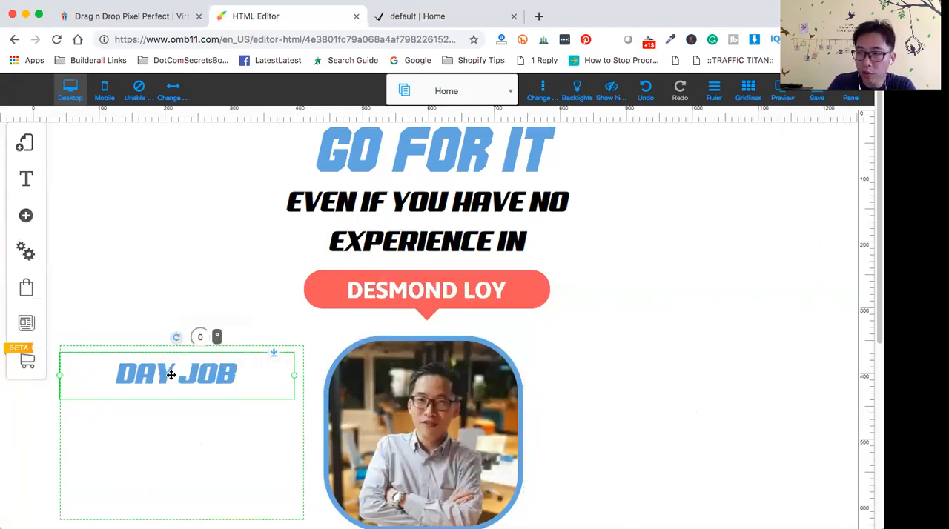
left_click(155, 448)
scroll(181, 464, "down", 1)
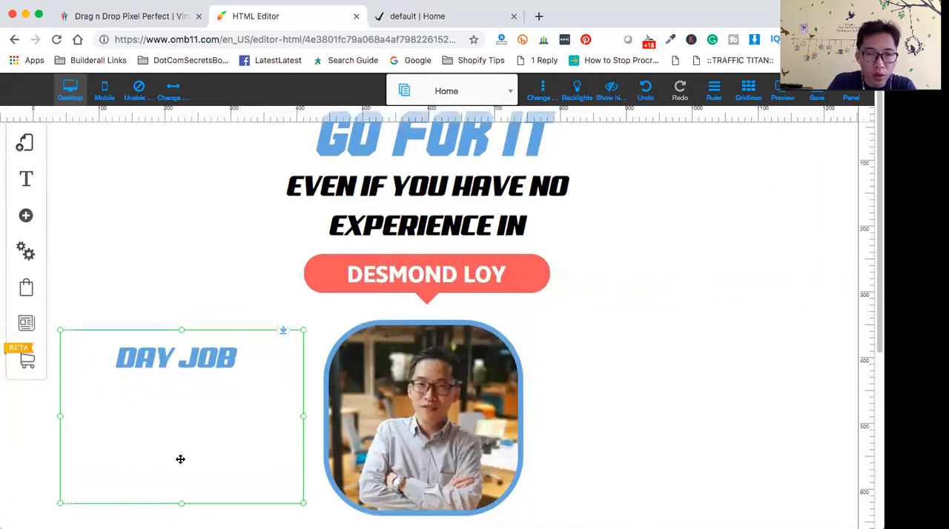
scroll(181, 459, "down", 1)
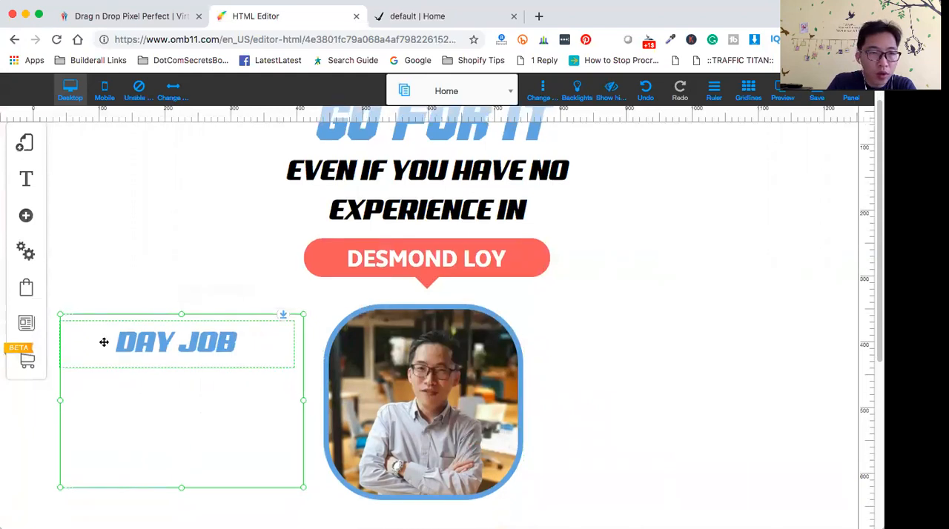
left_click(398, 260)
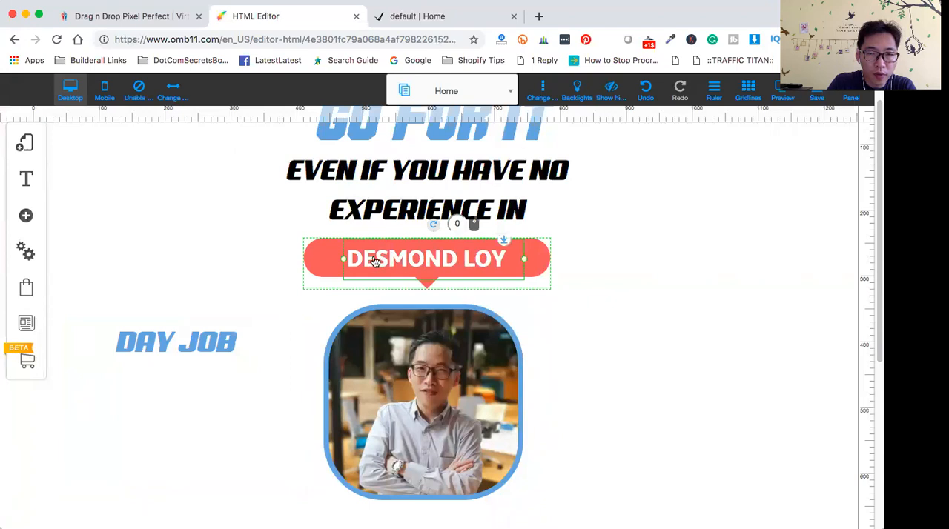
right_click(365, 260)
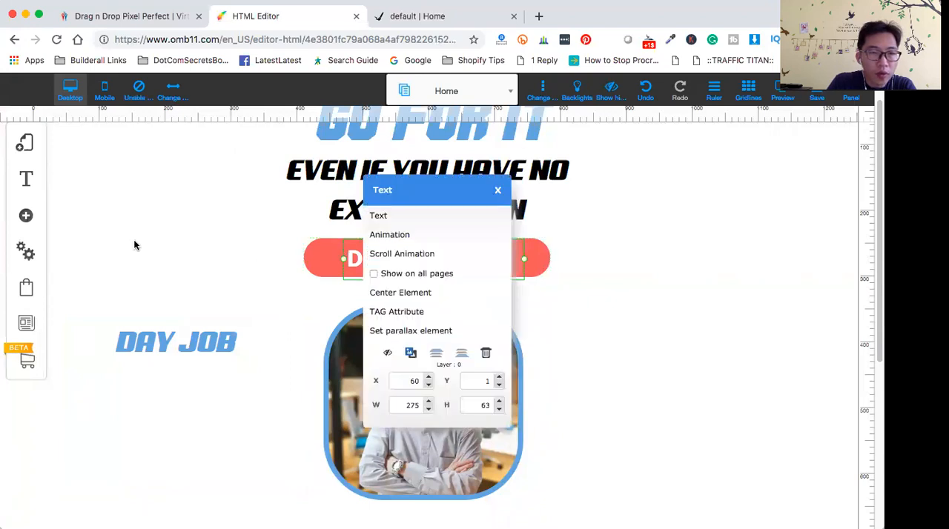
- Add a Title Large text element to the page
left_click(25, 215)
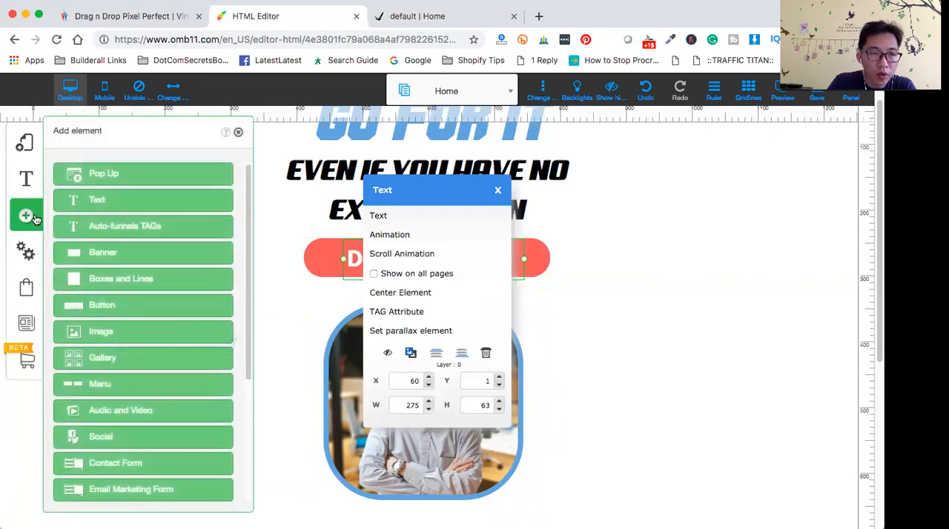
left_click(126, 206)
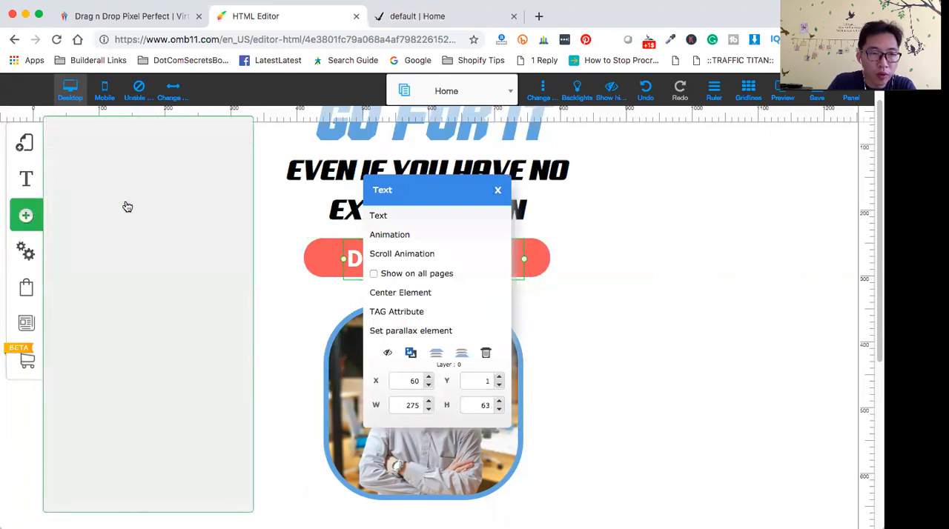
left_click(499, 190)
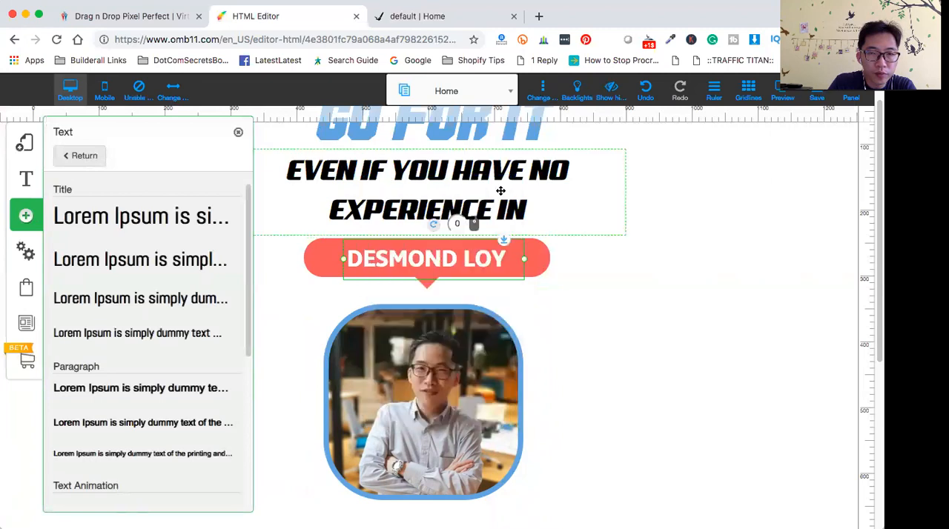
left_click(112, 265)
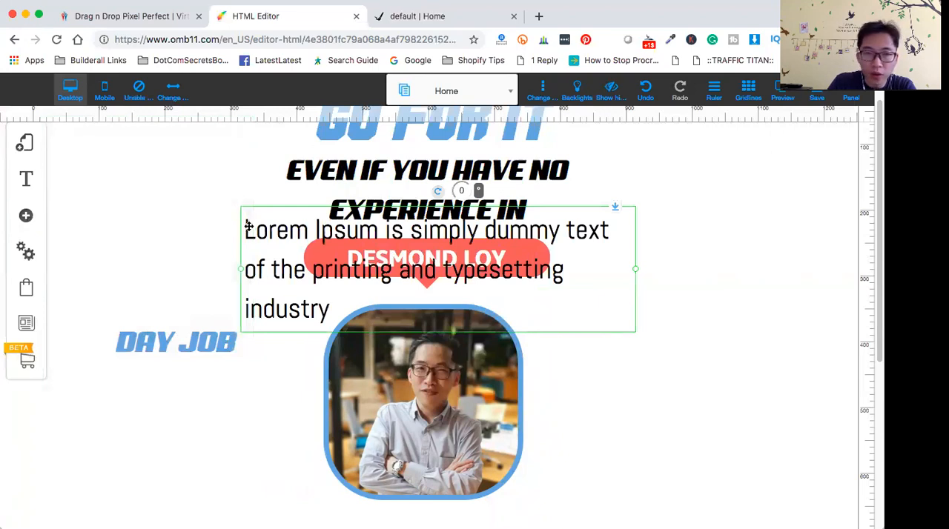
- Replace the new element's Lorem Ipsum placeholder with "RETAIL WORKER"
double_click(251, 229)
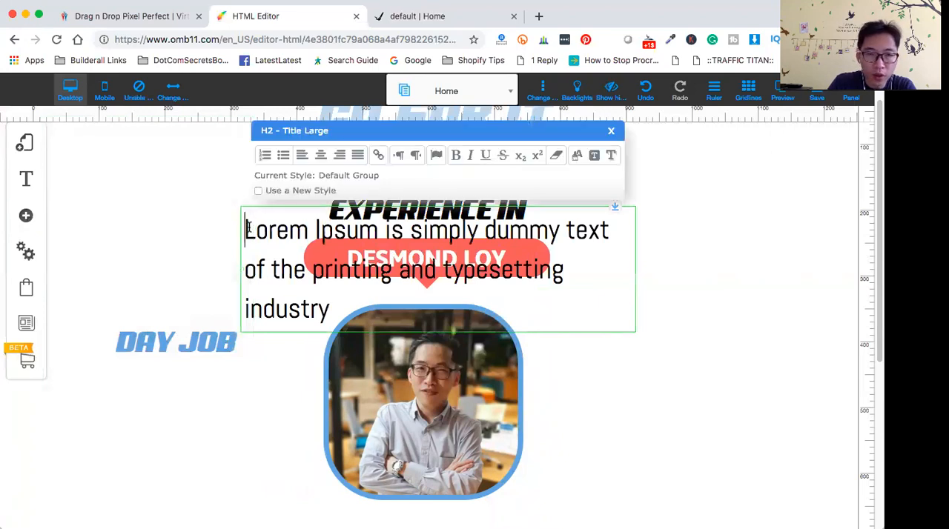
left_click_drag(244, 227, 343, 299)
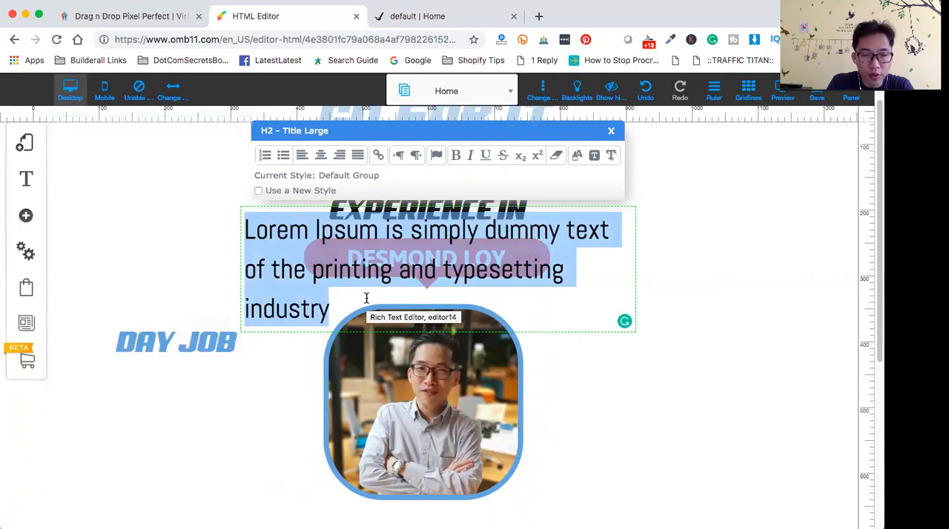
type("R")
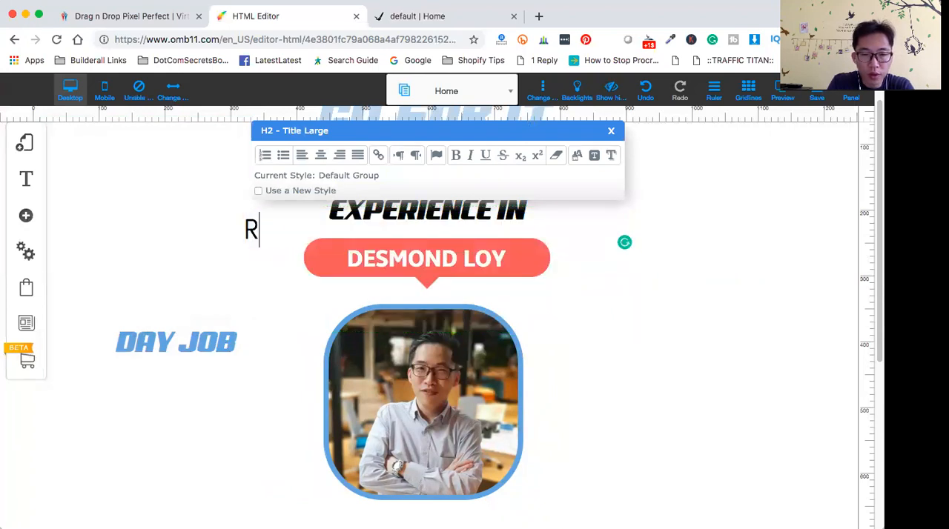
type("EAILT")
key("BackSpace")
key("BackSpace")
key("BackSpace")
key("BackSpace")
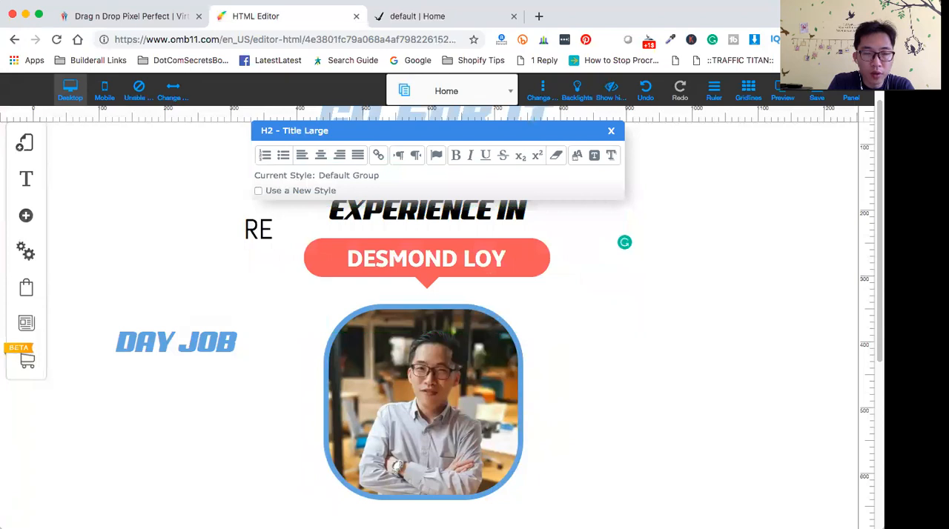
type("TAIL")
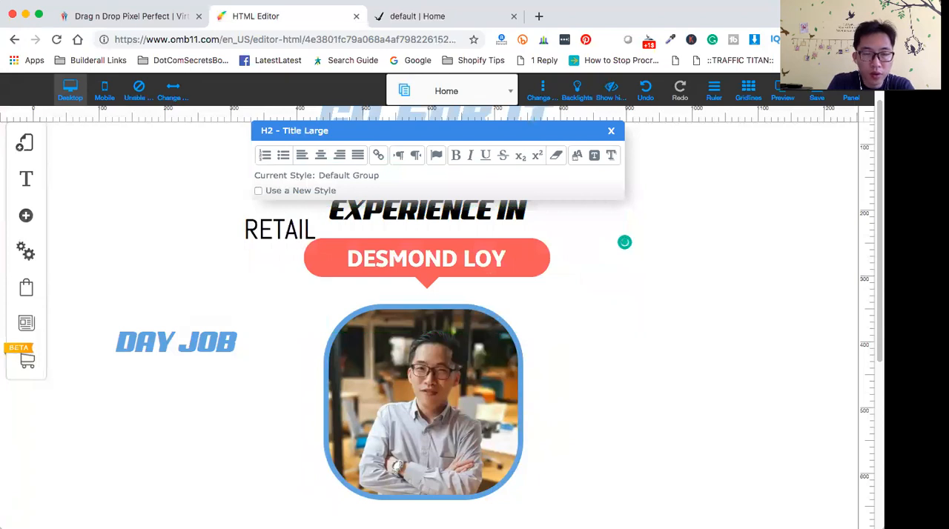
type(" WORKER")
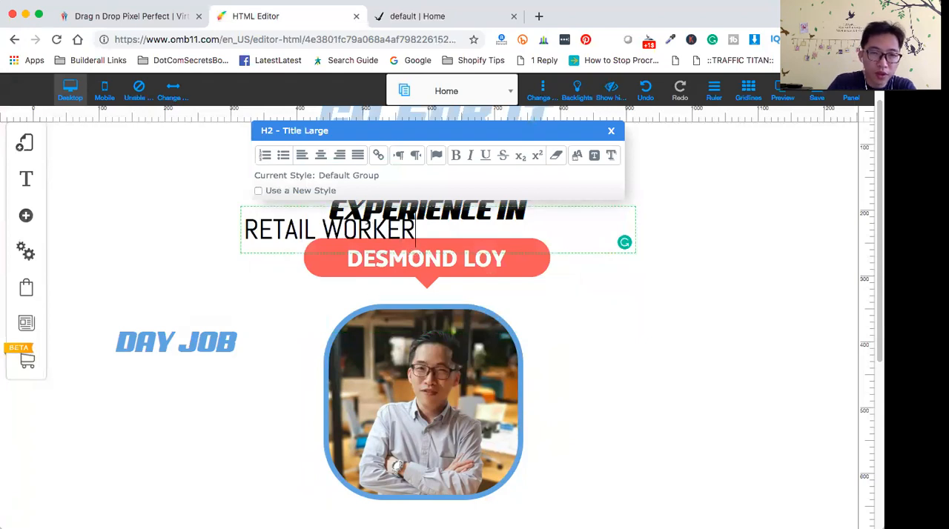
left_click(277, 207)
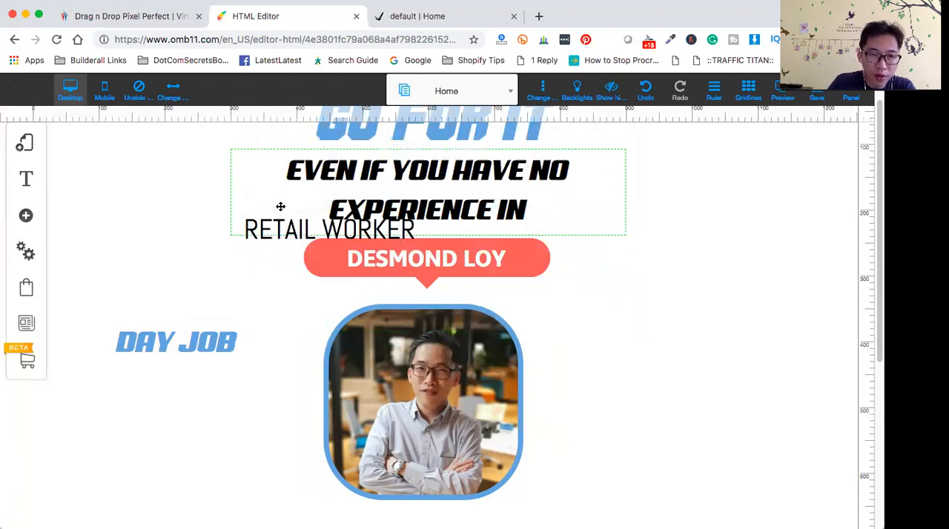
- Move the RETAIL WORKER text below DAY JOB and narrow its frame to fit the words
left_click_drag(278, 230, 138, 406)
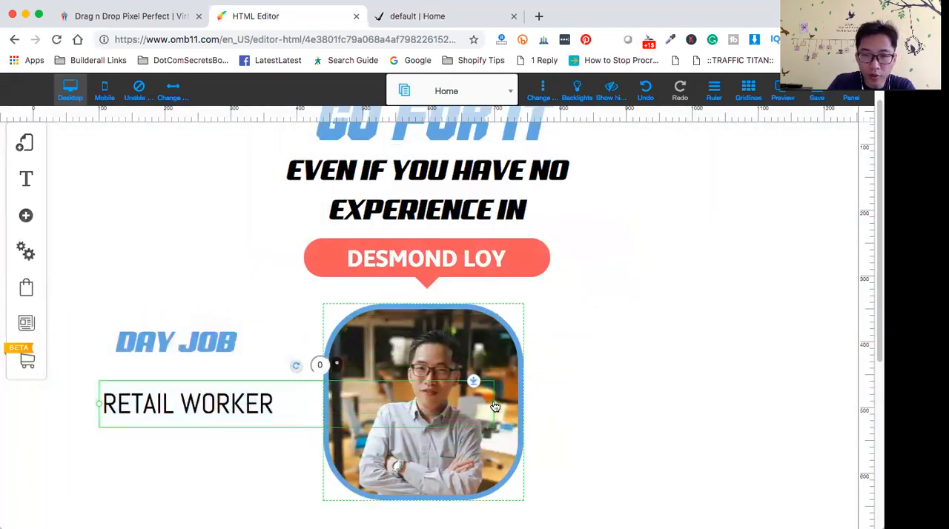
left_click_drag(493, 404, 282, 396)
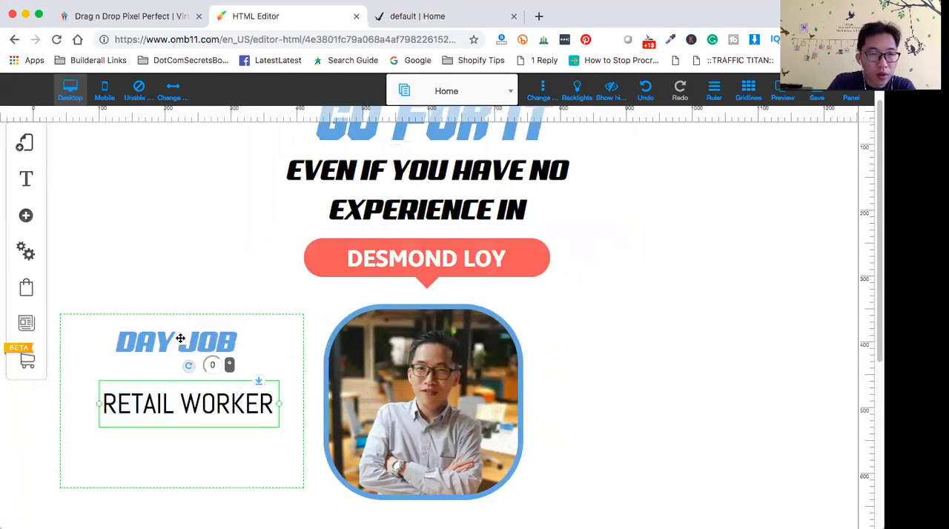
- Give the RETAIL WORKER text a new style with the Alef Bold font
double_click(102, 401)
left_click_drag(102, 400, 293, 412)
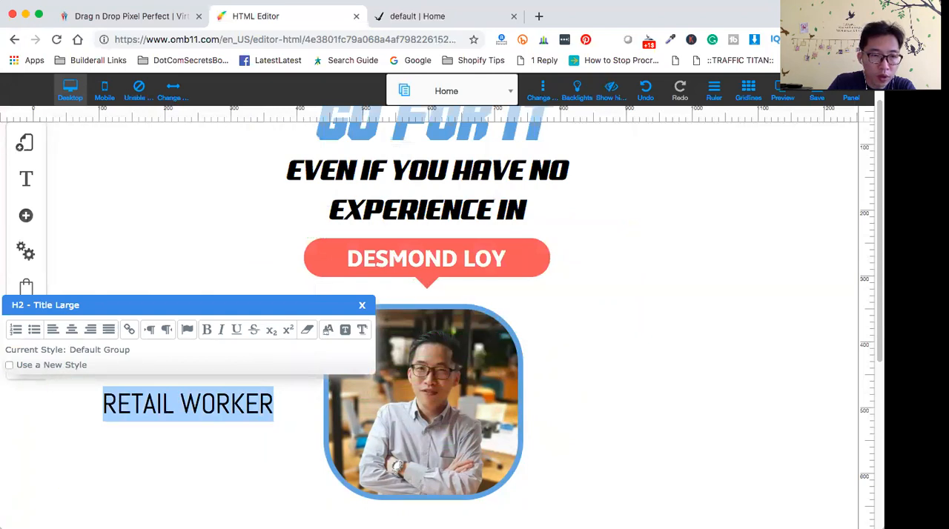
left_click(9, 365)
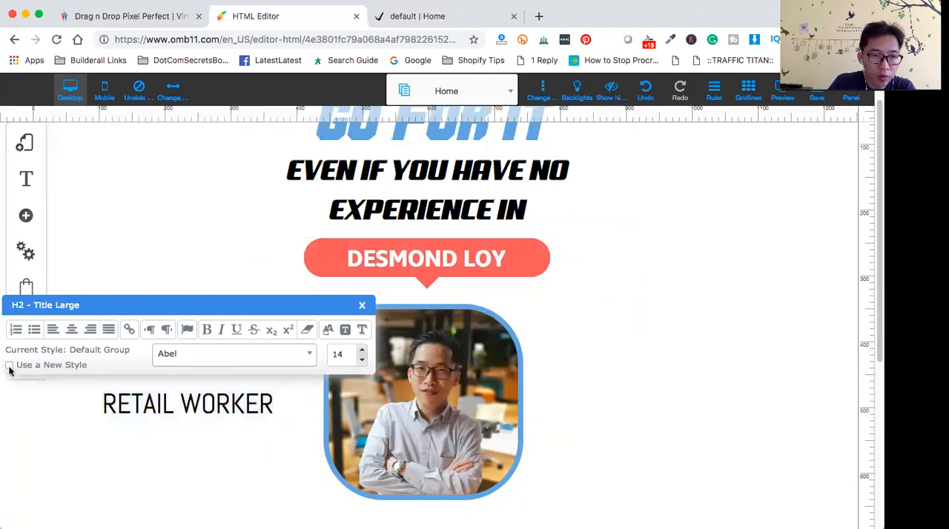
left_click(310, 356)
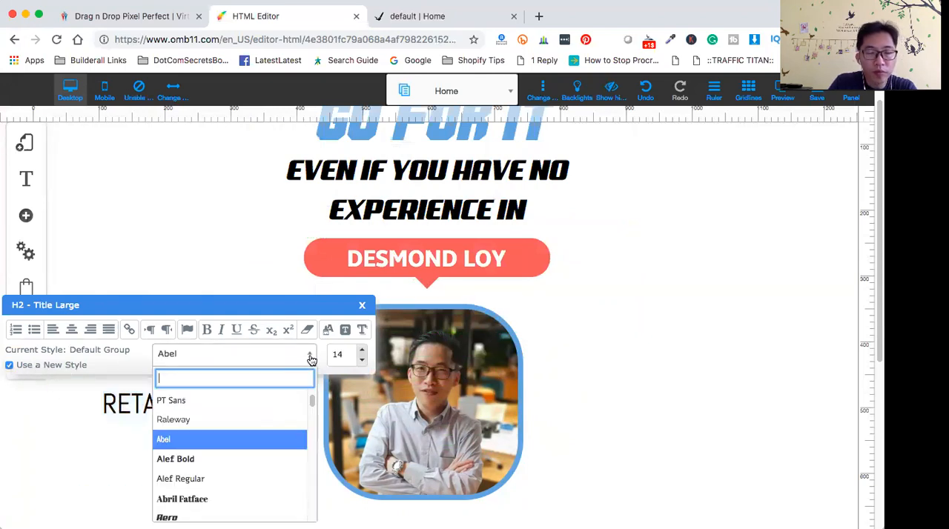
left_click(239, 466)
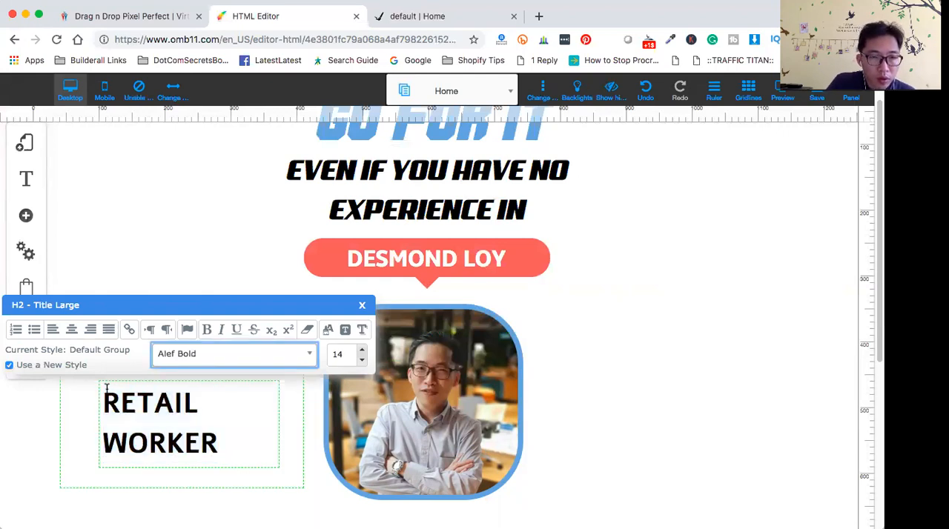
- Set the RETAIL WORKER text's font size to 28
left_click(362, 361)
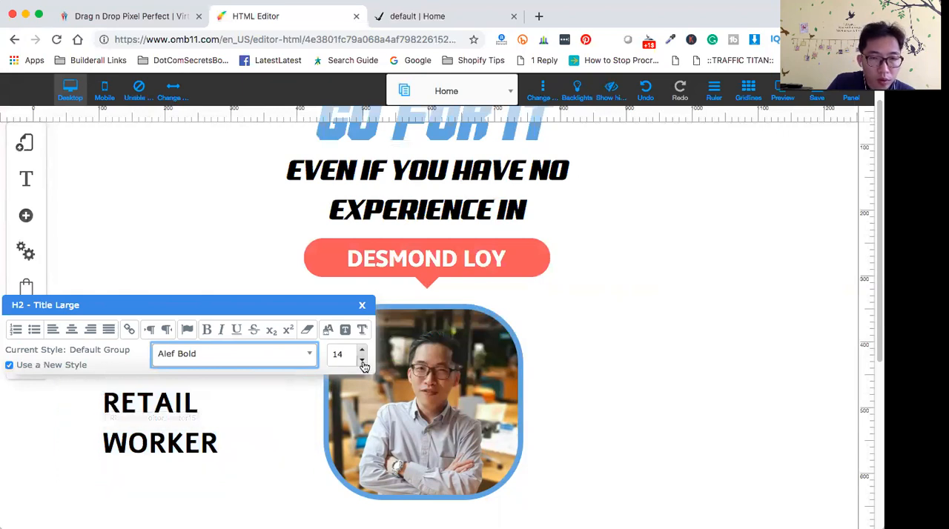
left_click(361, 361)
left_click(363, 350)
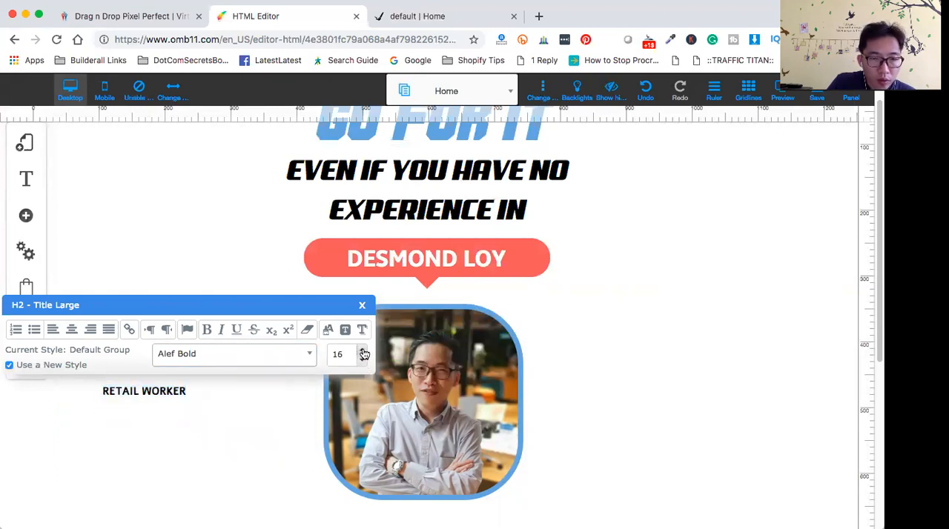
left_click(362, 351)
left_click(363, 351)
left_click(363, 350)
left_click(363, 351)
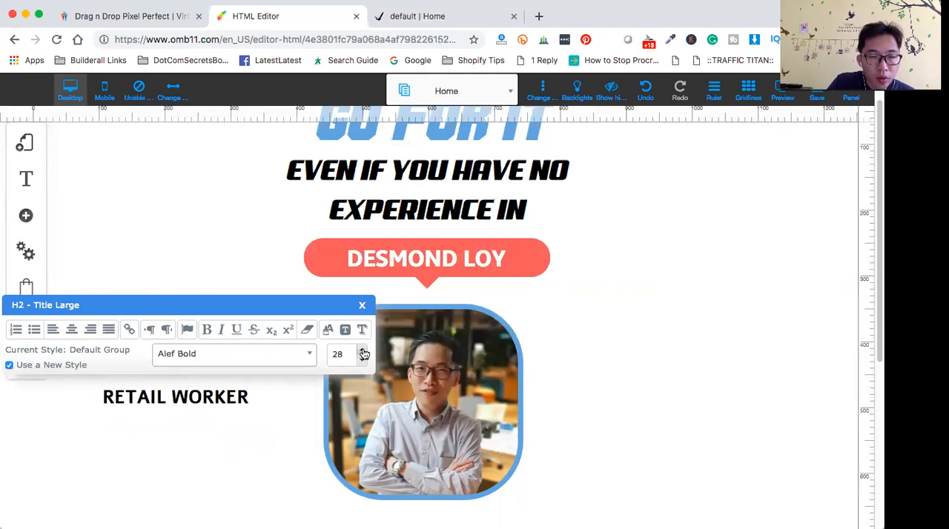
left_click(214, 460)
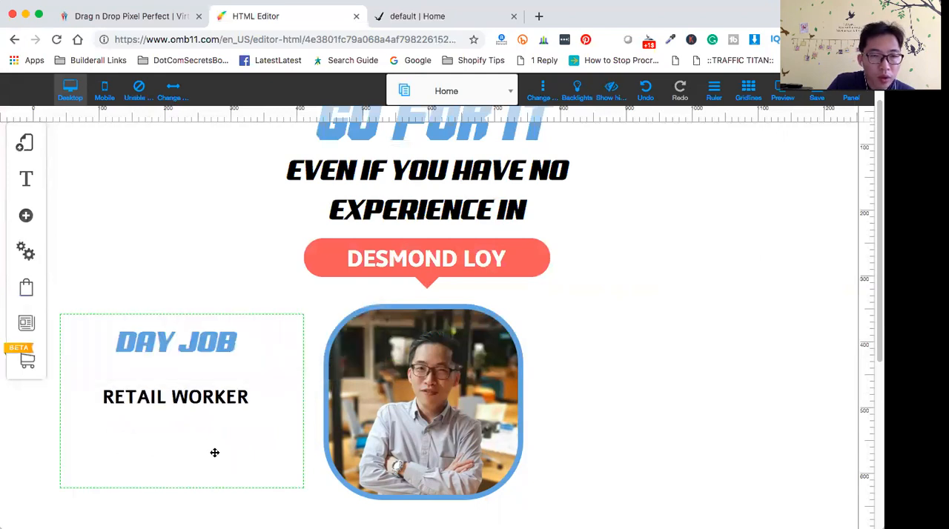
- Move RETAIL WORKER up closer to DAY JOB, and shrink and shift their surrounding box toward the portrait
mouse_move(191, 408)
left_mouse_down()
mouse_move(186, 386)
mouse_move(183, 394)
left_mouse_up()
left_click(199, 444)
left_click_drag(306, 490, 269, 440)
left_click_drag(78, 320, 126, 339)
- Center-align the RETAIL WORKER text within its frame
left_click(192, 417)
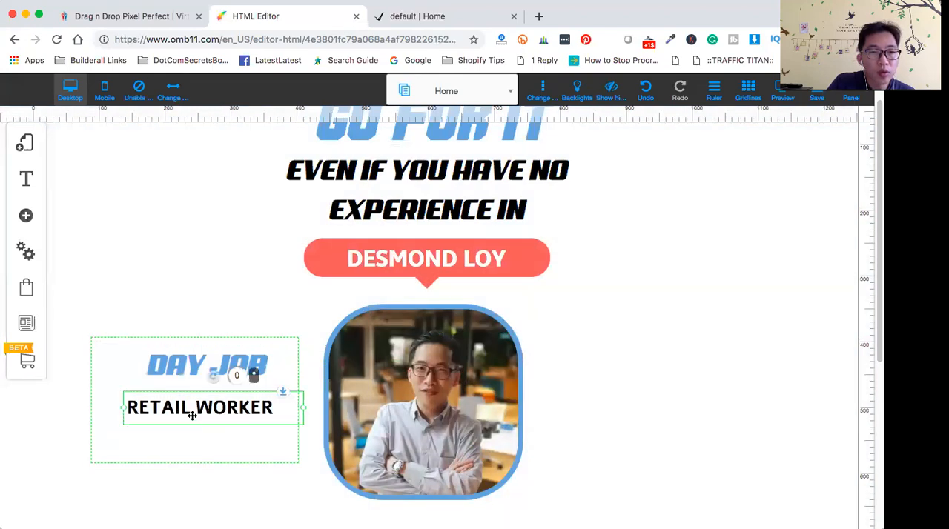
double_click(194, 411)
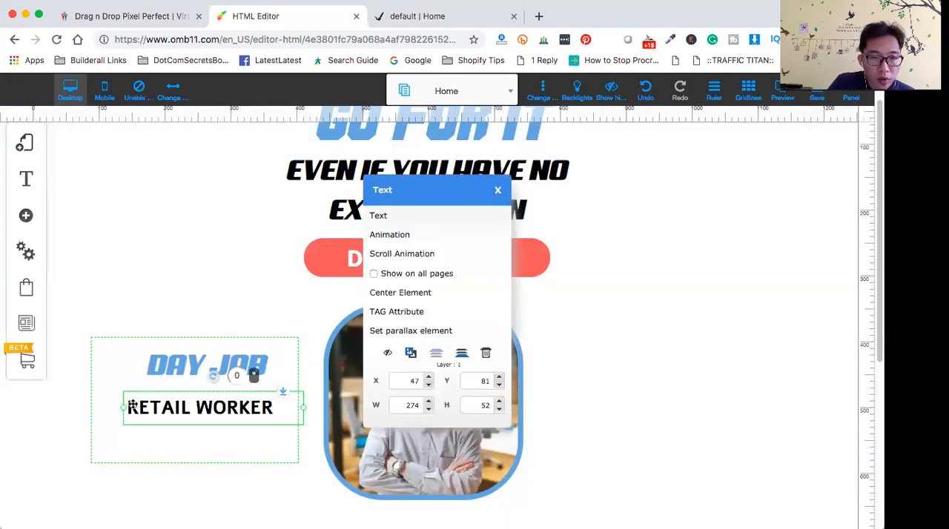
double_click(132, 405)
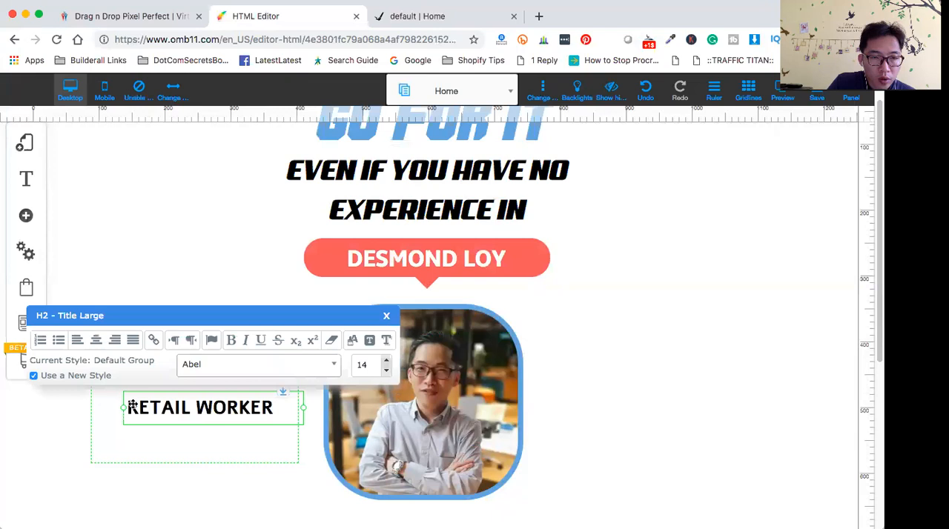
left_click_drag(127, 408, 273, 409)
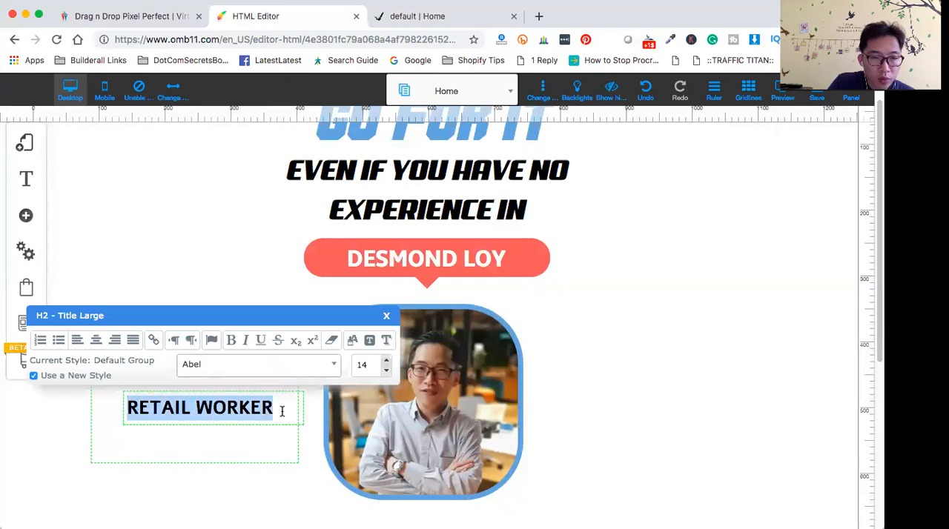
left_click(96, 343)
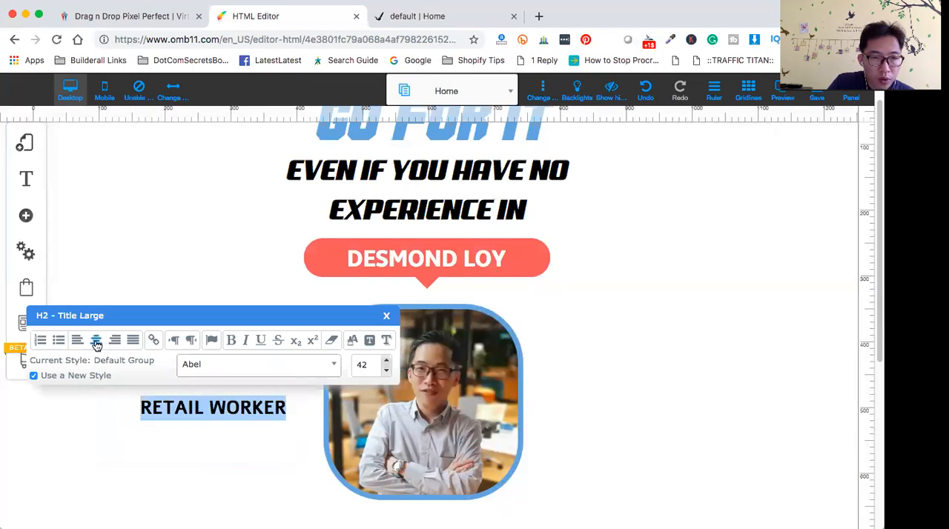
left_click(175, 447)
- Left-align the DAY JOB heading within its frame
left_click(196, 371)
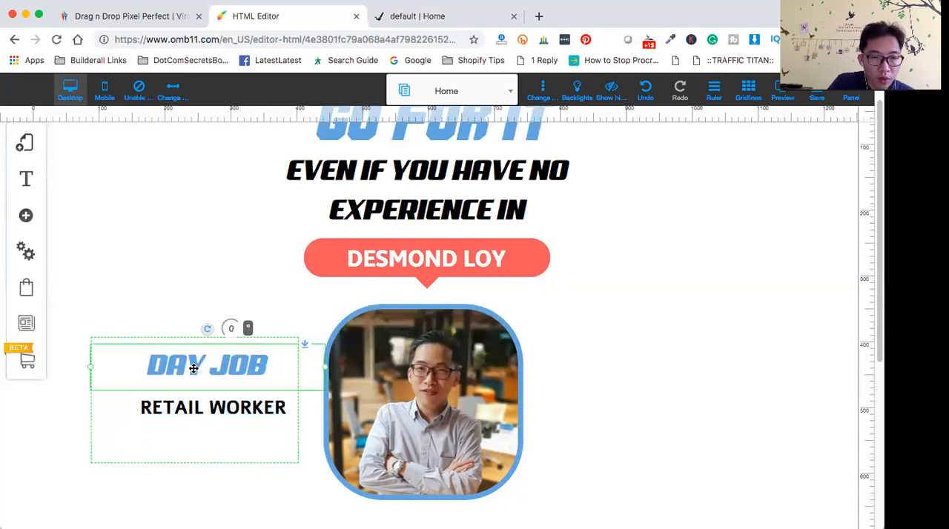
double_click(149, 363)
double_click(150, 361)
left_click_drag(151, 361, 275, 371)
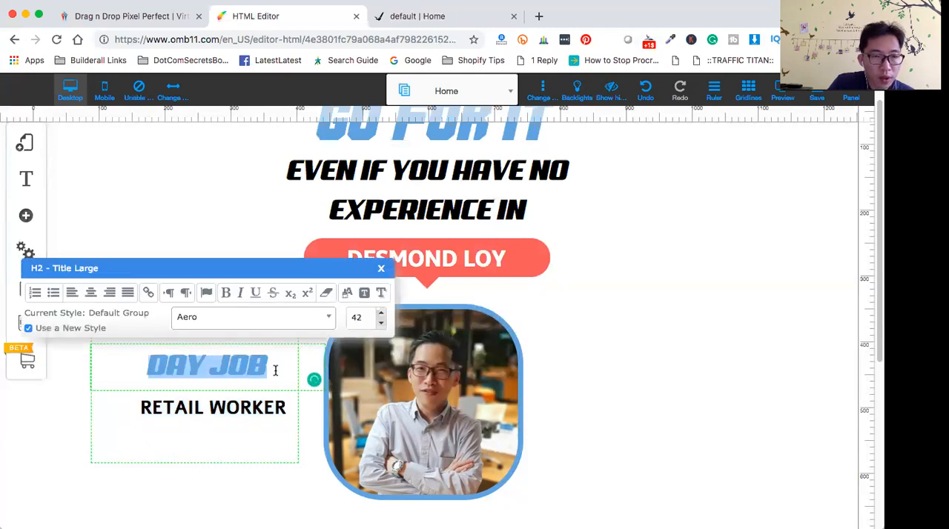
left_click(80, 294)
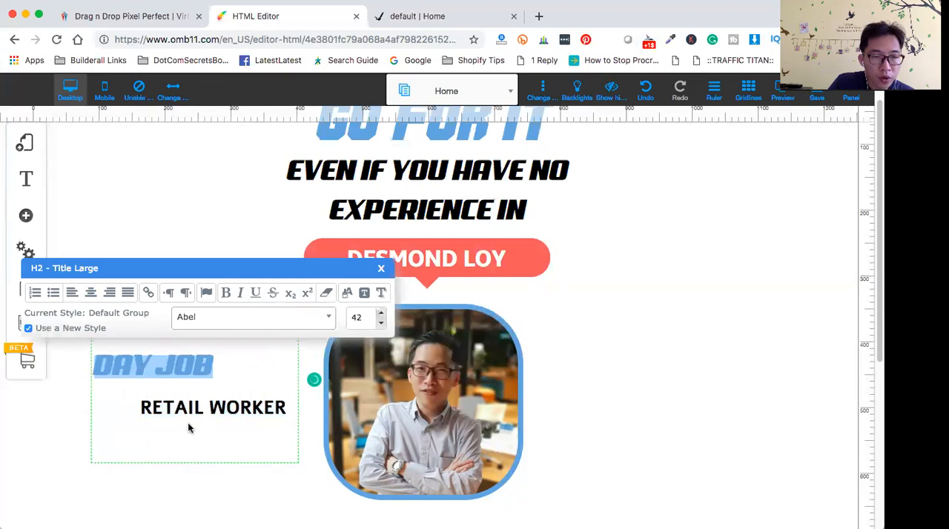
left_click(173, 369)
left_click(203, 441)
- Narrow the DAY JOB heading's frame to fit inside the surrounding box and shift it slightly toward the portrait
left_click(188, 364)
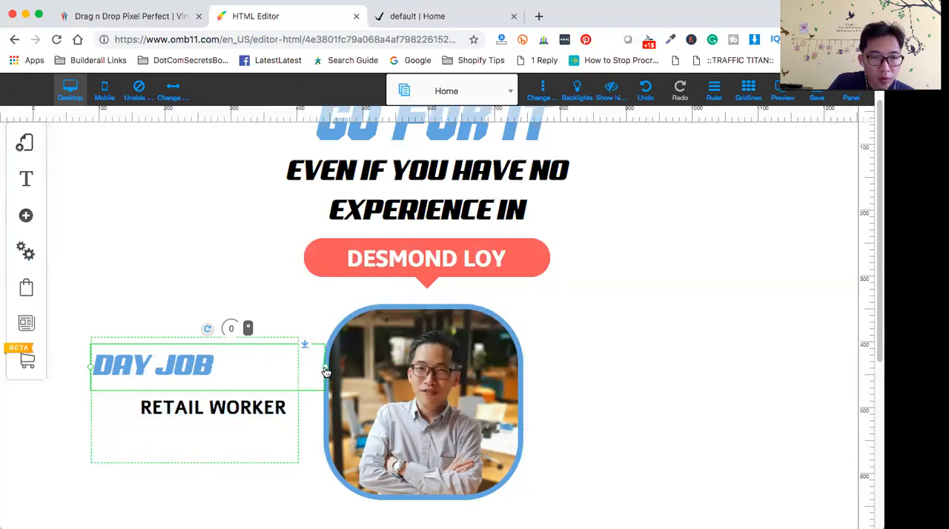
left_click_drag(325, 371, 276, 371)
mouse_move(185, 362)
left_mouse_down()
mouse_move(219, 362)
mouse_move(203, 364)
left_mouse_up()
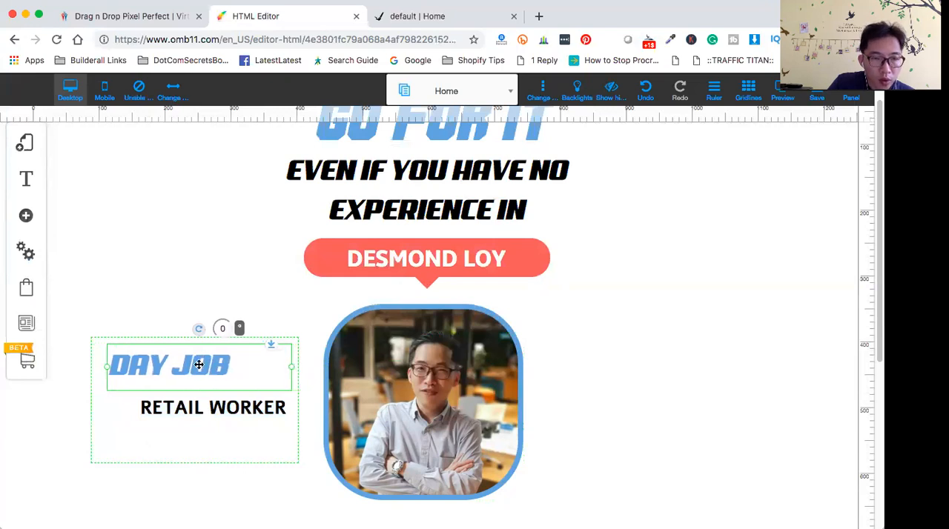
- Center-align the DAY JOB heading in its narrowed frame and line up RETAIL WORKER centrally beneath it
double_click(203, 363)
left_click_drag(111, 363, 273, 370)
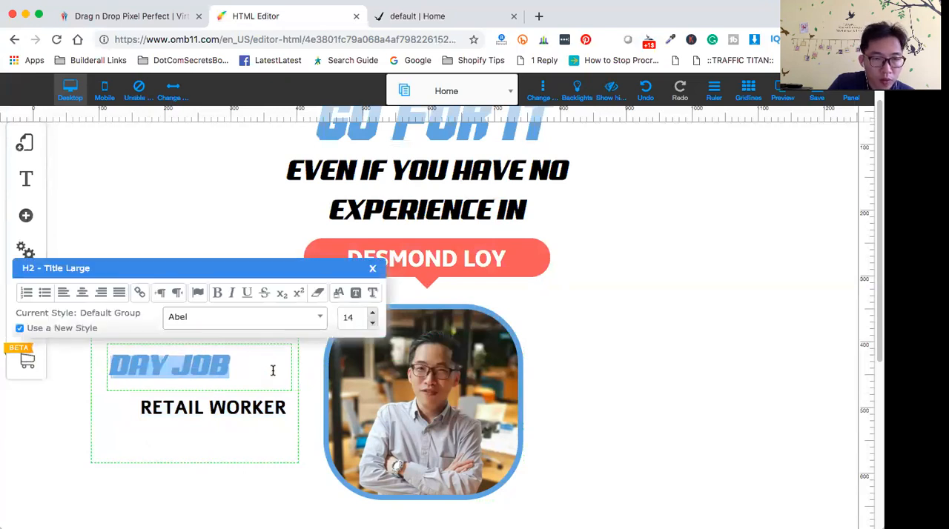
left_click(82, 292)
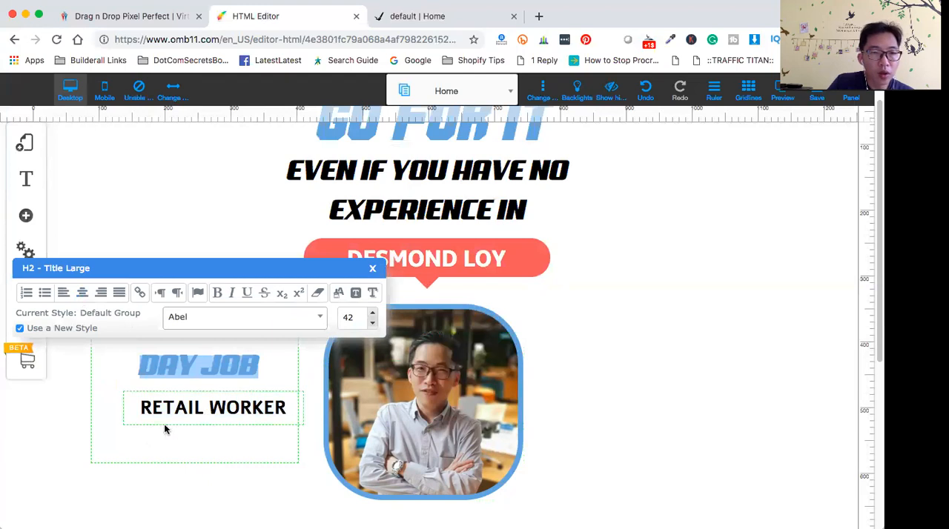
left_click(166, 445)
left_click_drag(215, 411, 200, 410)
left_click(231, 487)
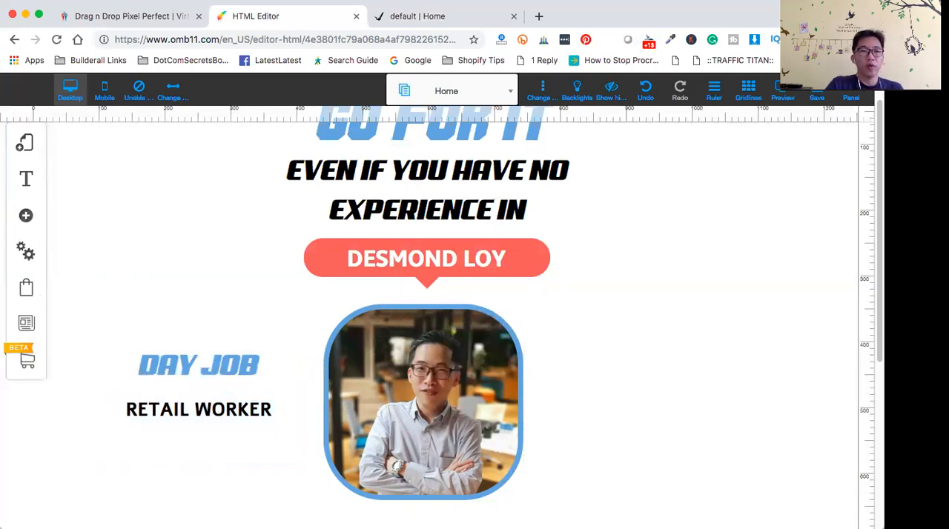
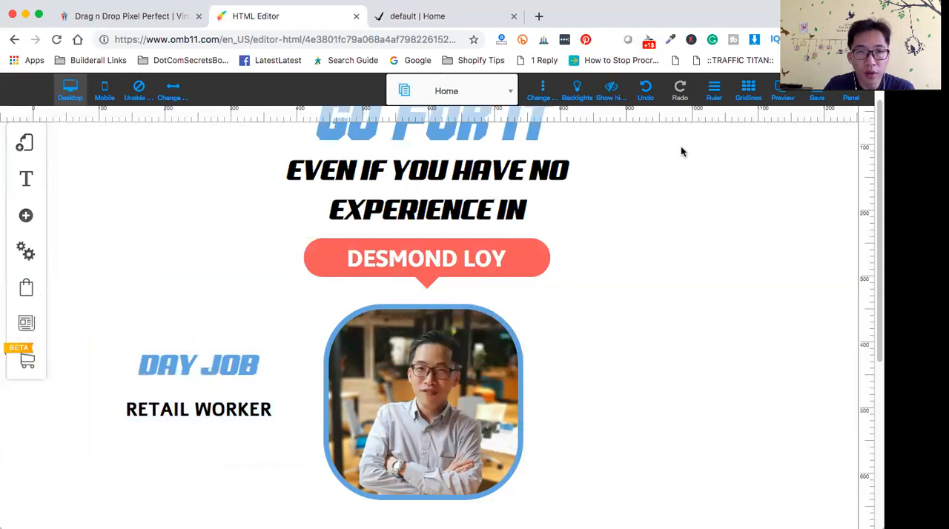
- Check the layout of the take-the-leap page and shift the DAY JOB text box slightly closer to the portrait
left_click(458, 23)
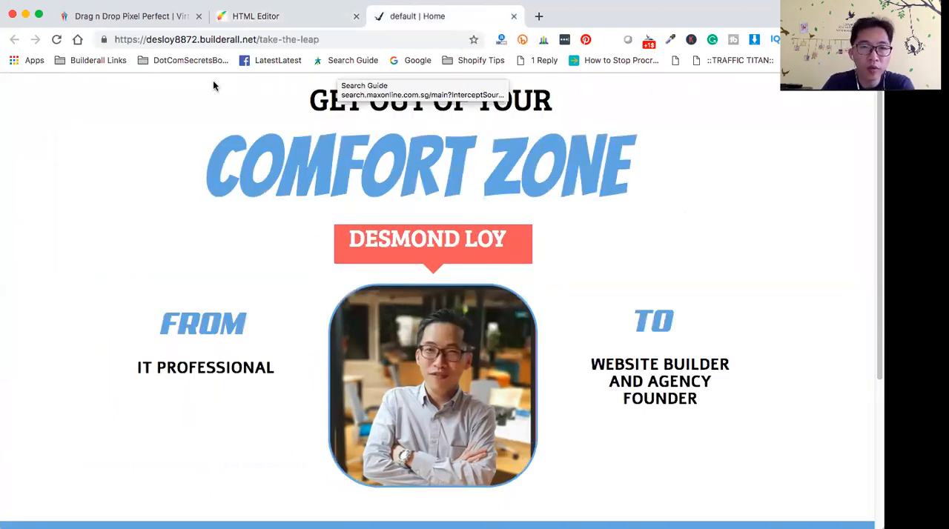
left_click(258, 17)
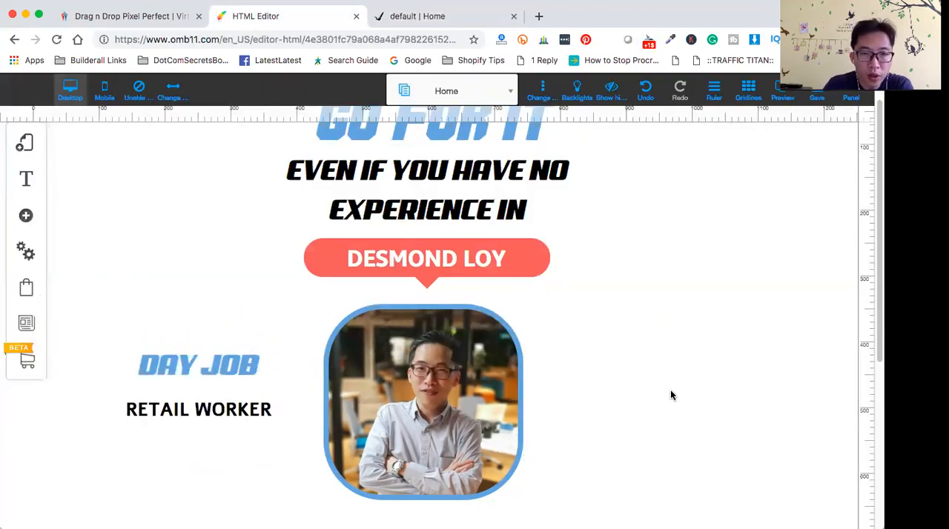
scroll(678, 410, "up", 1)
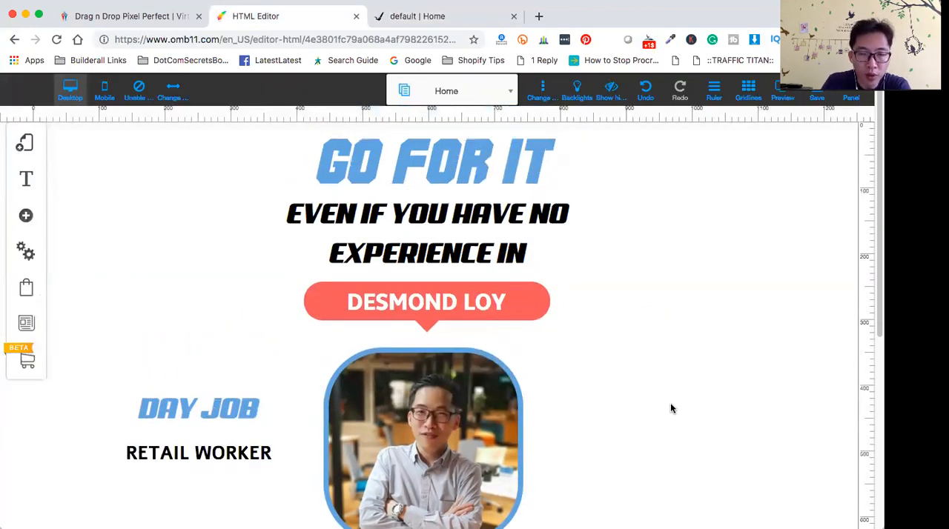
scroll(636, 312, "down", 6)
scroll(636, 339, "up", 6)
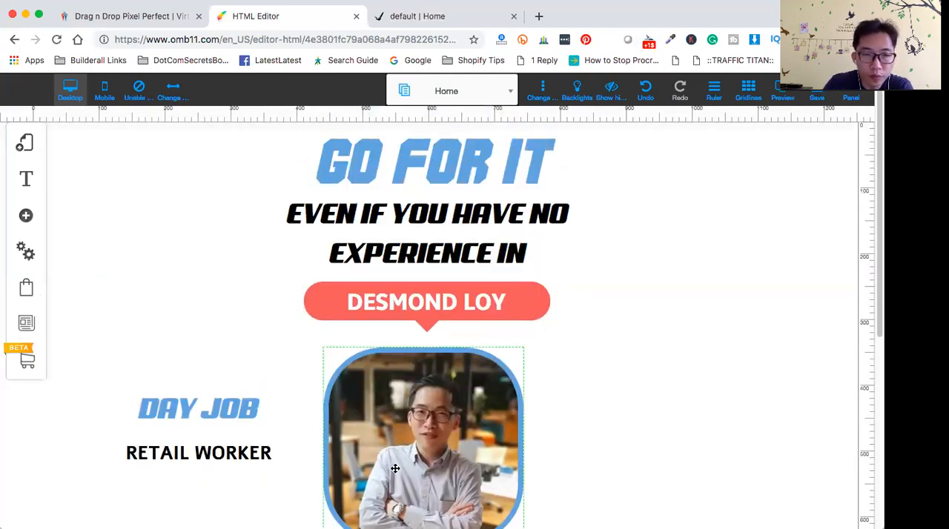
left_click_drag(165, 380, 176, 382)
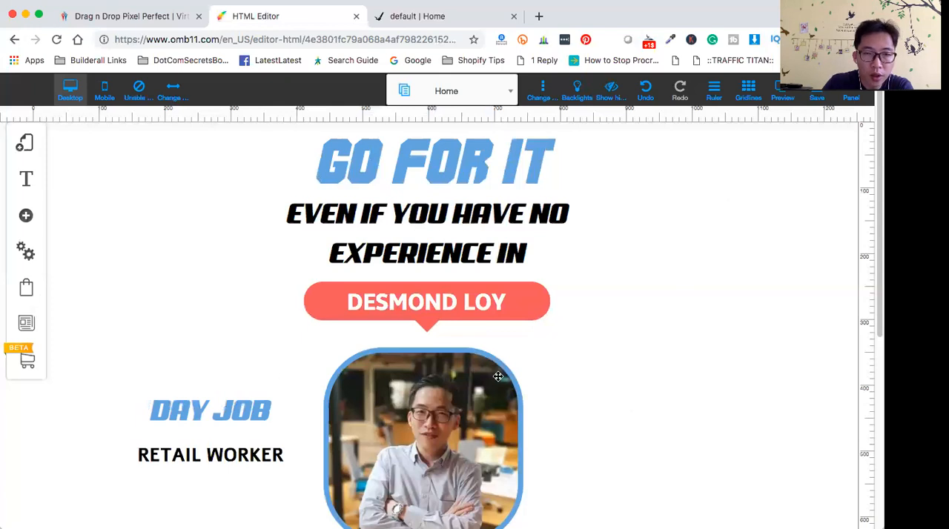
- Duplicate the box holding DAY JOB and RETAIL WORKER, and place the copy on the portrait's other side, level with the original
scroll(653, 348, "down", 3)
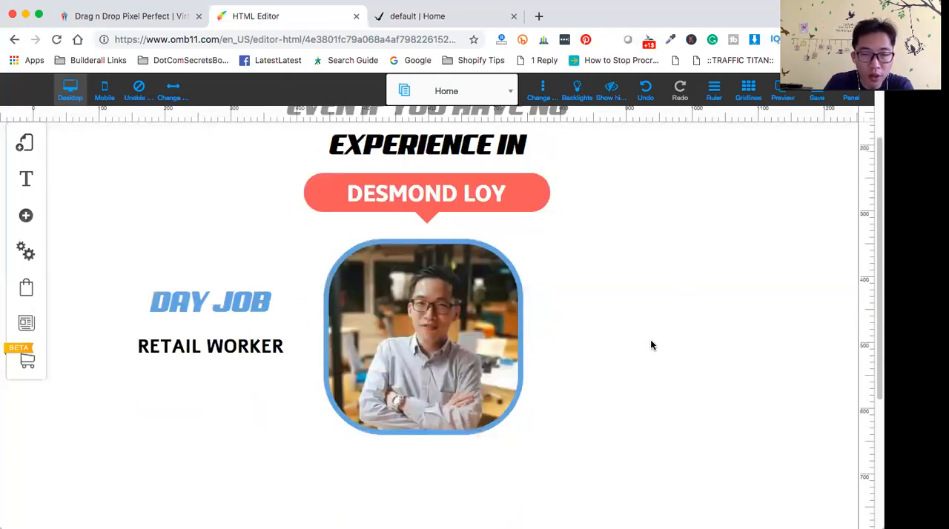
scroll(650, 348, "up", 3)
scroll(659, 364, "down", 1)
scroll(667, 373, "down", 1)
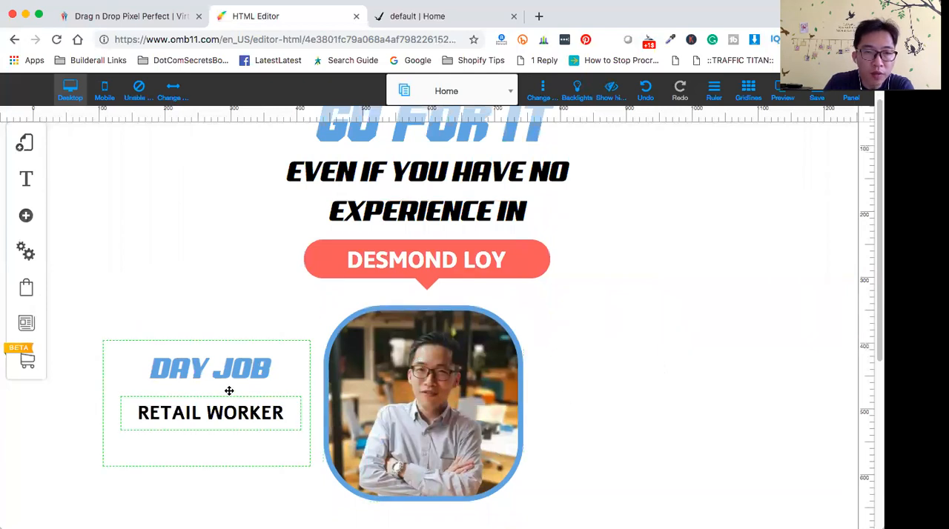
left_click(114, 346)
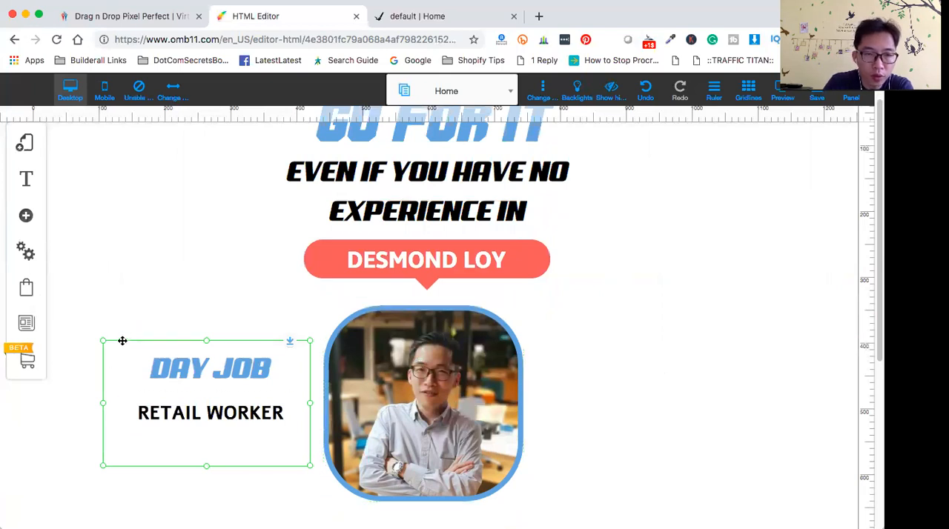
right_click(123, 341)
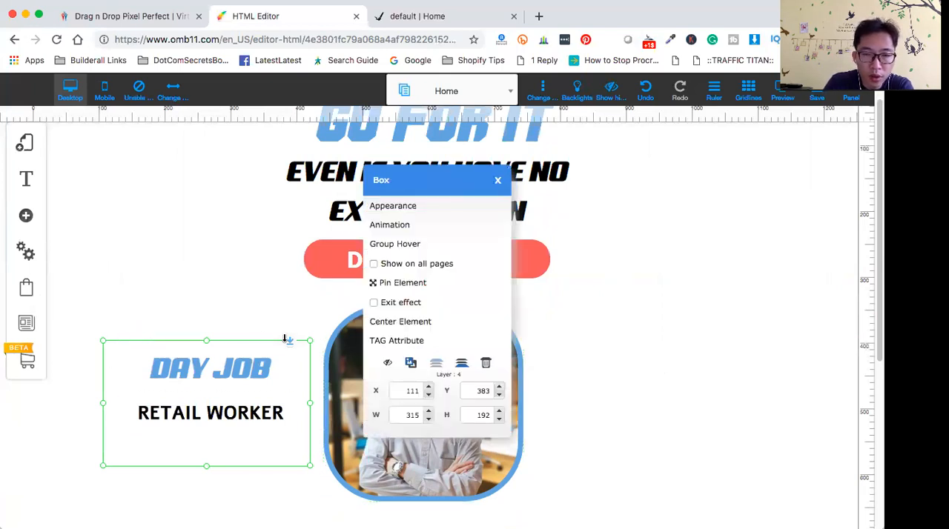
left_click(412, 365)
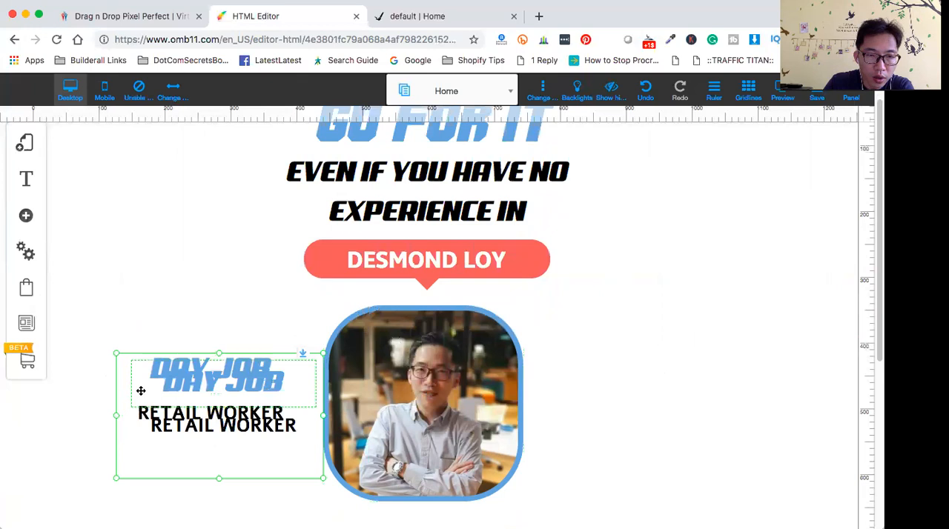
left_click_drag(159, 451, 592, 438)
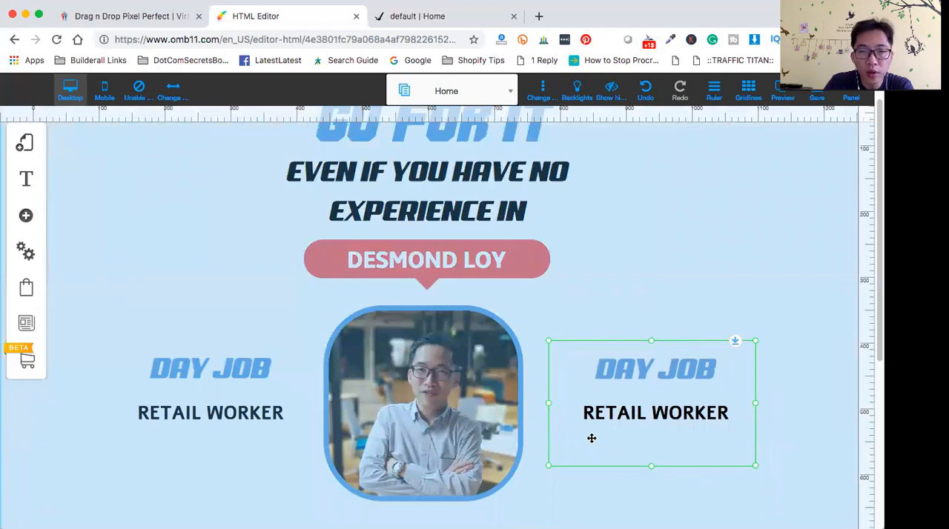
left_click_drag(592, 439, 591, 438)
- Change the duplicated box's heading to SIDE HUSTLE
left_click(607, 371)
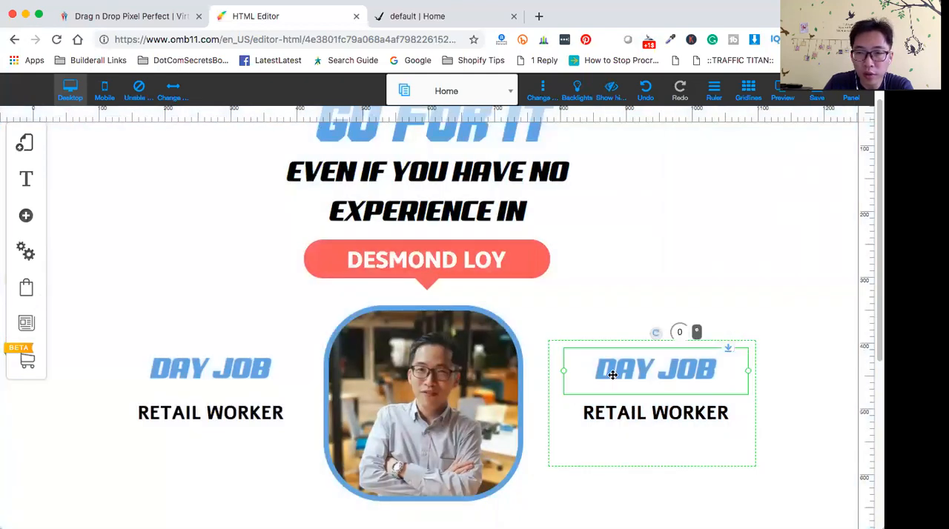
double_click(605, 366)
double_click(605, 366)
left_click(605, 367)
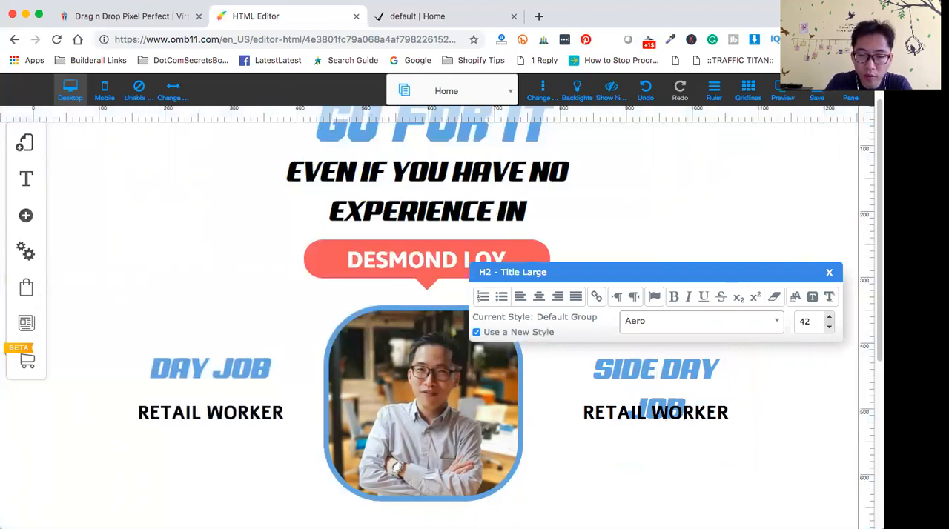
left_click(659, 371)
key("BackSpace")
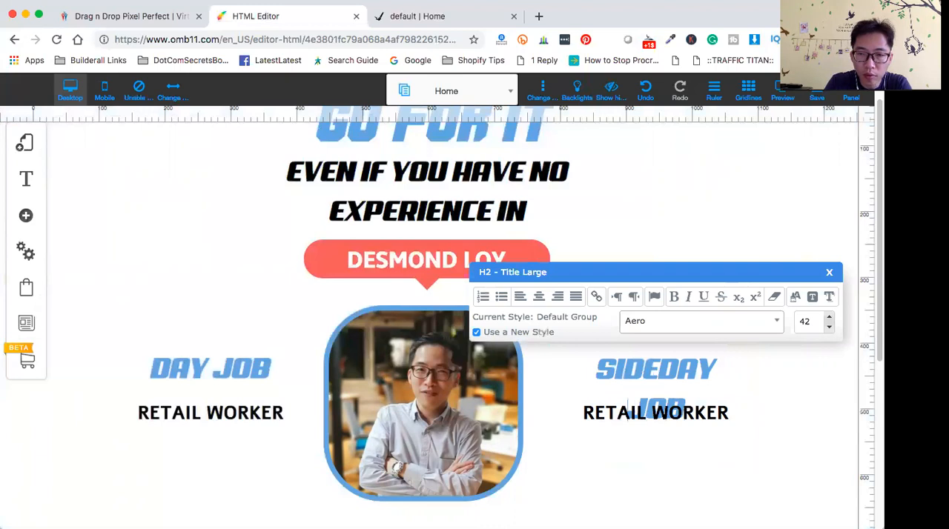
key("BackSpace")
key("BackSpace")
key("BackSpace")
key("BackSpace")
key("BackSpace")
key("BackSpace")
key("BackSpace")
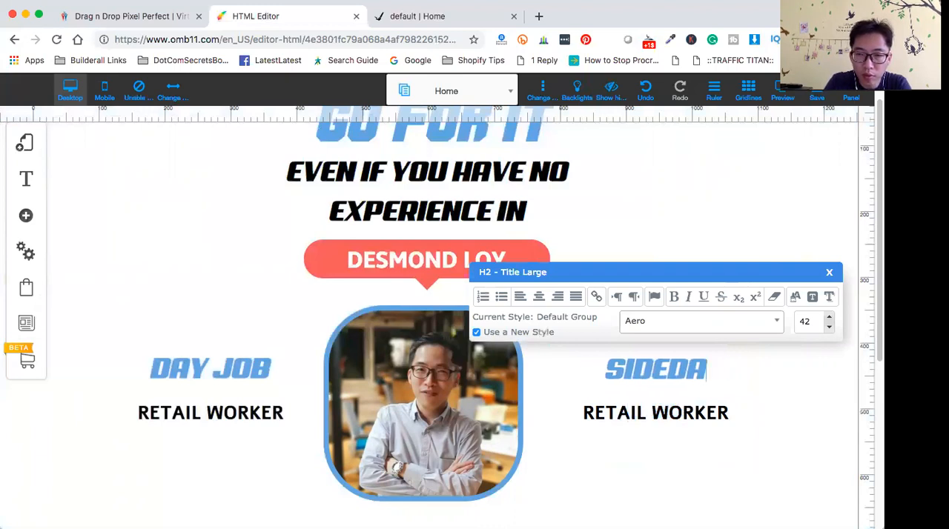
type("HUS")
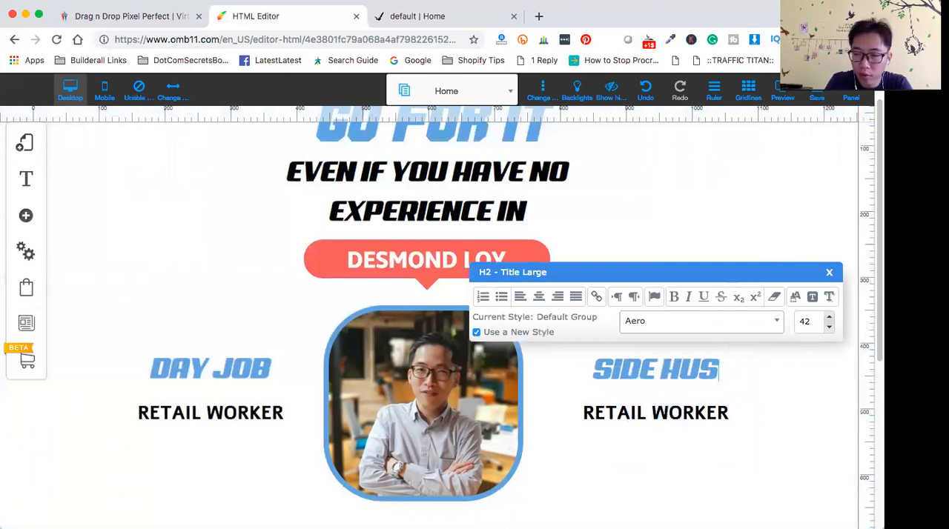
type("TLE")
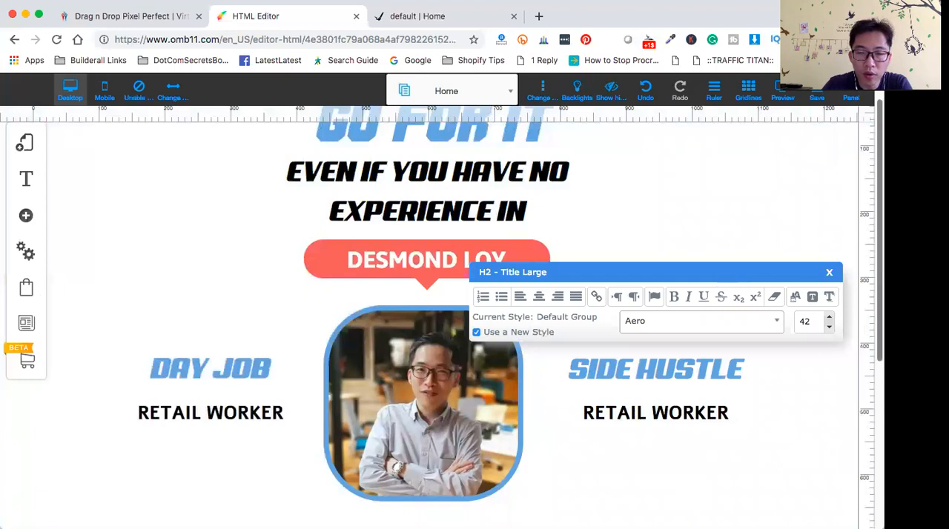
left_click(676, 502)
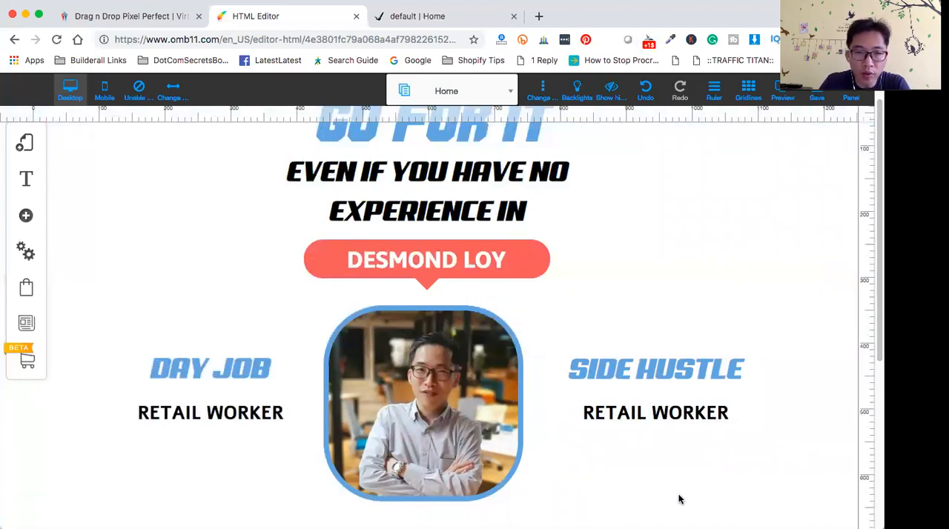
- Move the SIDE HUSTLE and DAY JOB boxes closer to the portrait and level them with each other
left_click_drag(656, 342, 645, 338)
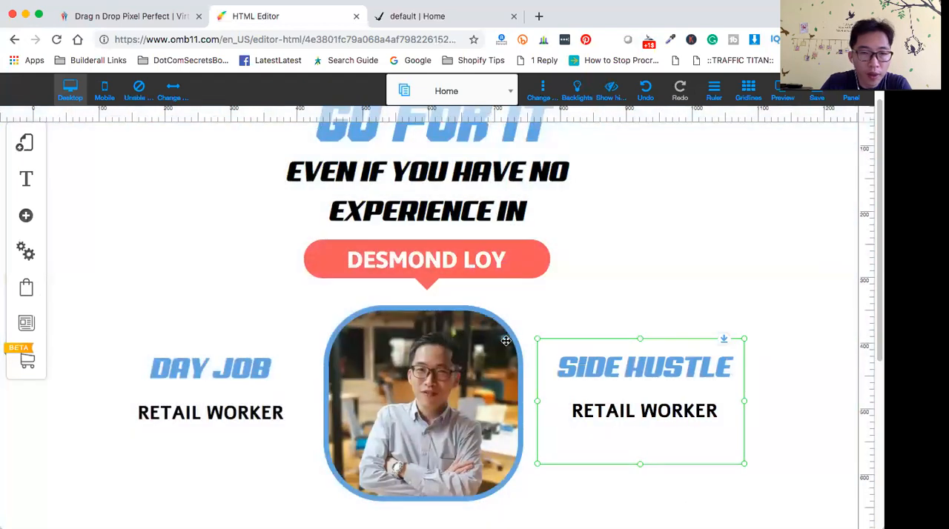
left_click(228, 340)
left_click_drag(226, 342, 233, 344)
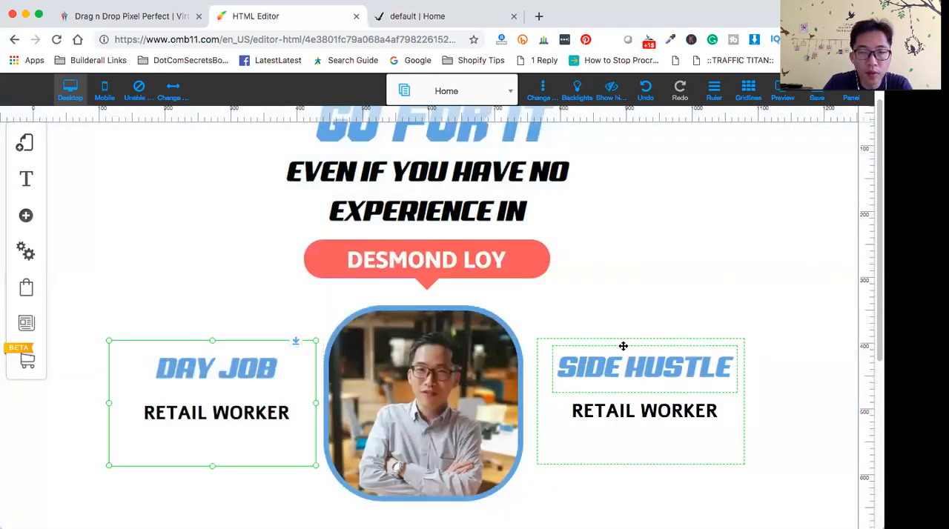
left_click(627, 343)
left_click_drag(628, 344, 625, 340)
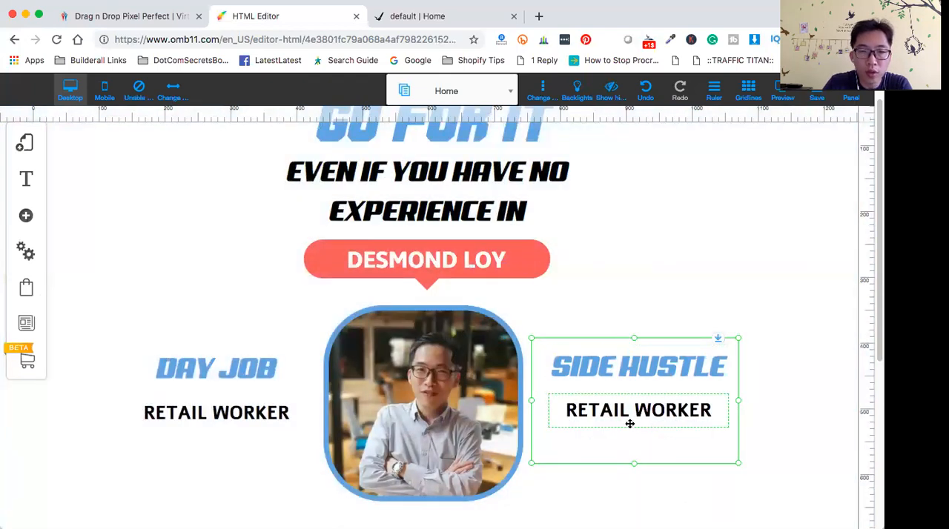
left_click_drag(585, 341, 587, 340)
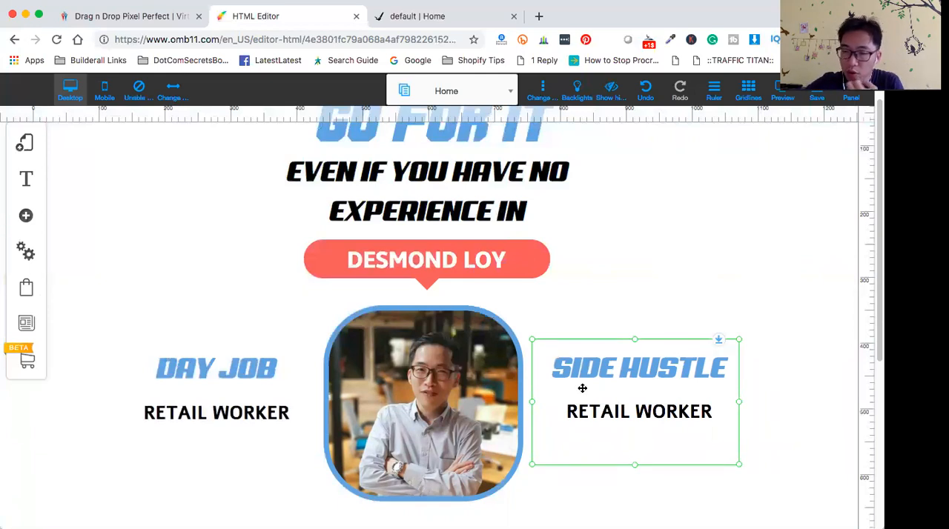
- Replace the RETAIL WORKER text under SIDE HUSTLE with WEBSITE BUILDER
scroll(583, 332, "up", 2)
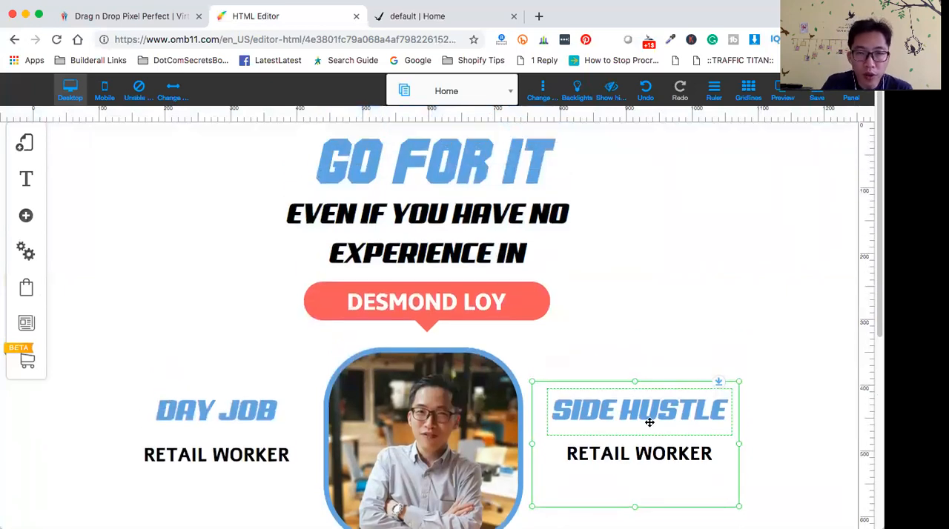
scroll(642, 393, "down", 1)
left_click(615, 429)
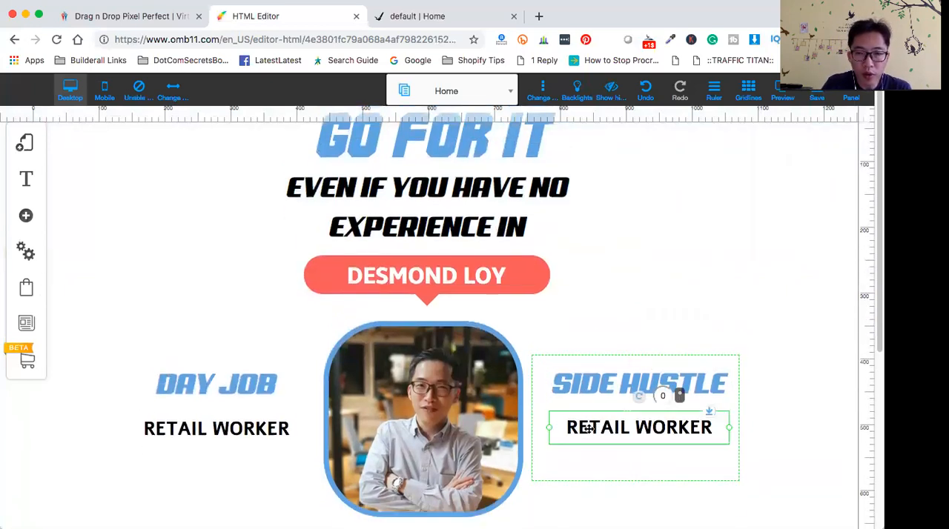
double_click(575, 428)
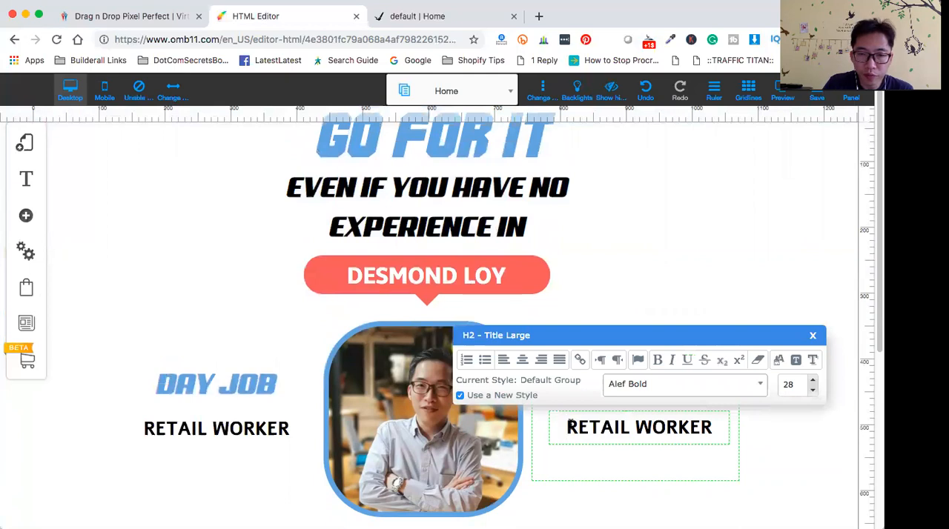
type("WEBSITE ")
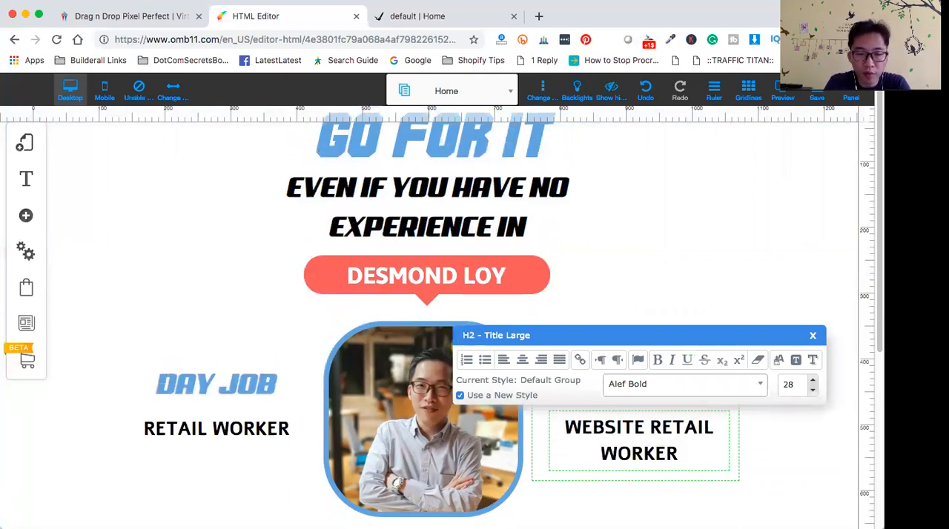
type("BUILDER")
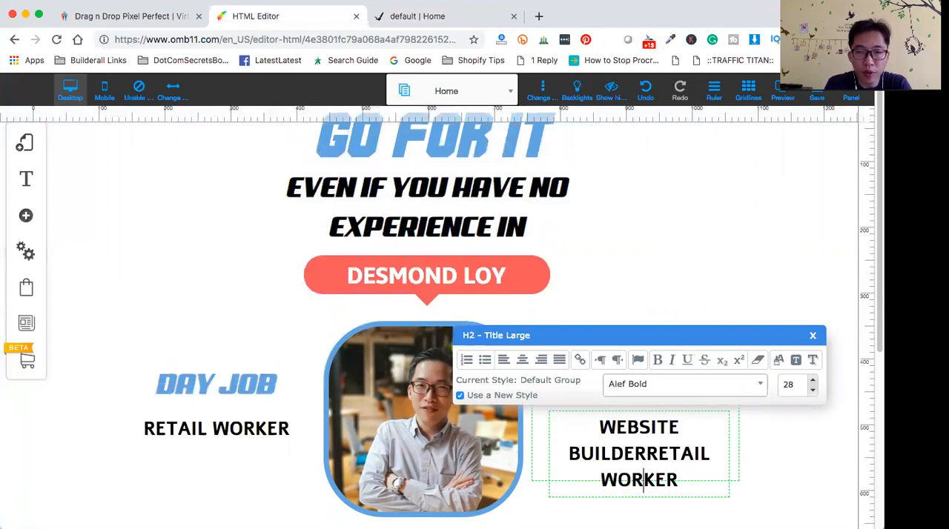
key("BackSpace")
key("BackSpace")
key("BackSpace")
key("BackSpace")
key("BackSpace")
key("BackSpace")
key("BackSpace")
key("BackSpace")
key("BackSpace")
key("BackSpace")
key("BackSpace")
key("BackSpace")
key("BackSpace")
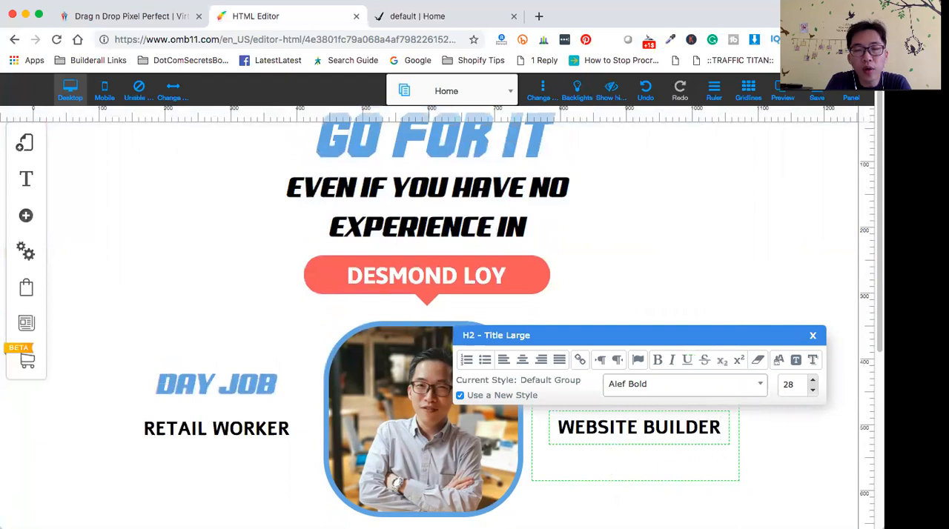
- Reword the text under SIDE HUSTLE to WEBSITE BUILDING CONSULTANT
key("BackSpace")
key("BackSpace")
key("BackSpace")
key("BackSpace")
key("BackSpace")
key("BackSpace")
key("BackSpace")
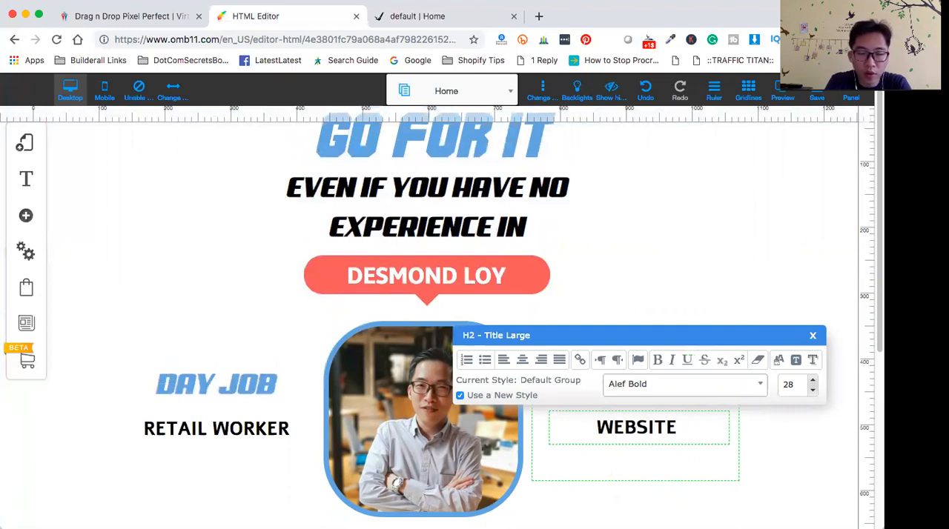
type("BUIL")
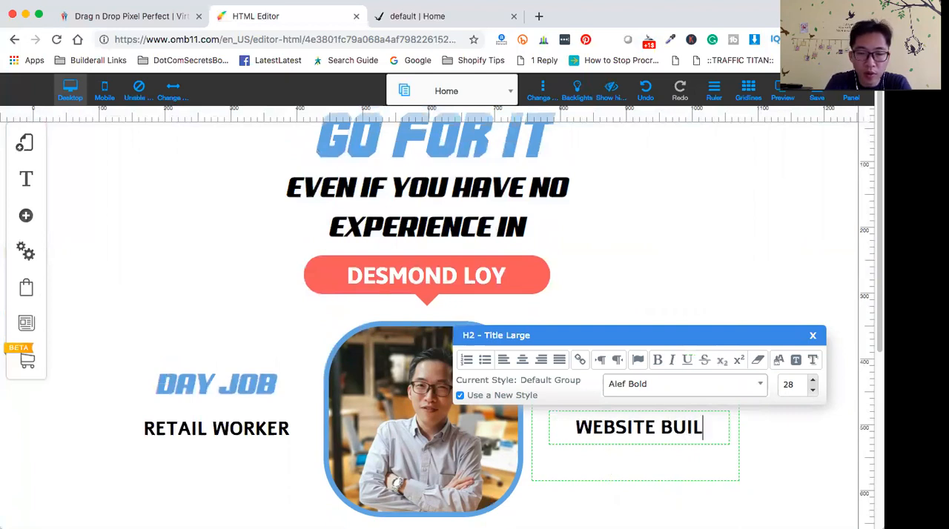
type("DING CON")
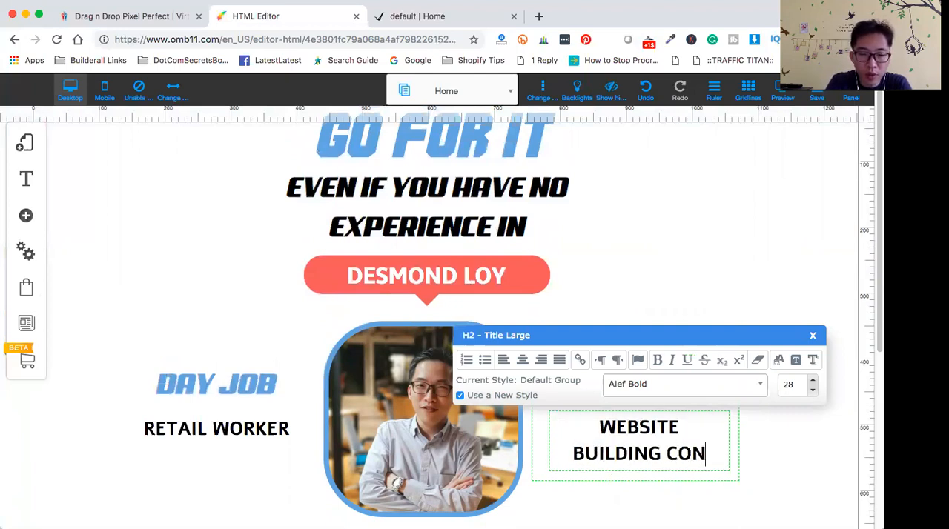
type("SULTANT")
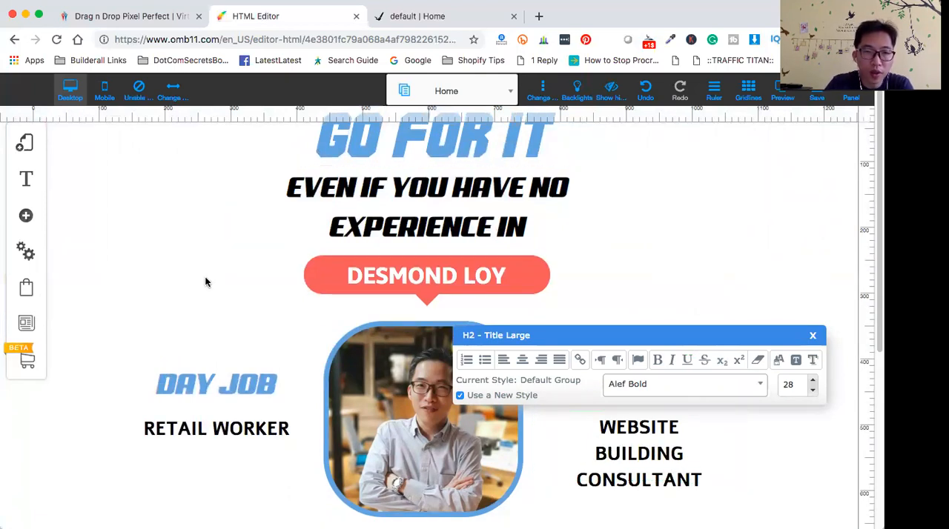
left_click(205, 280)
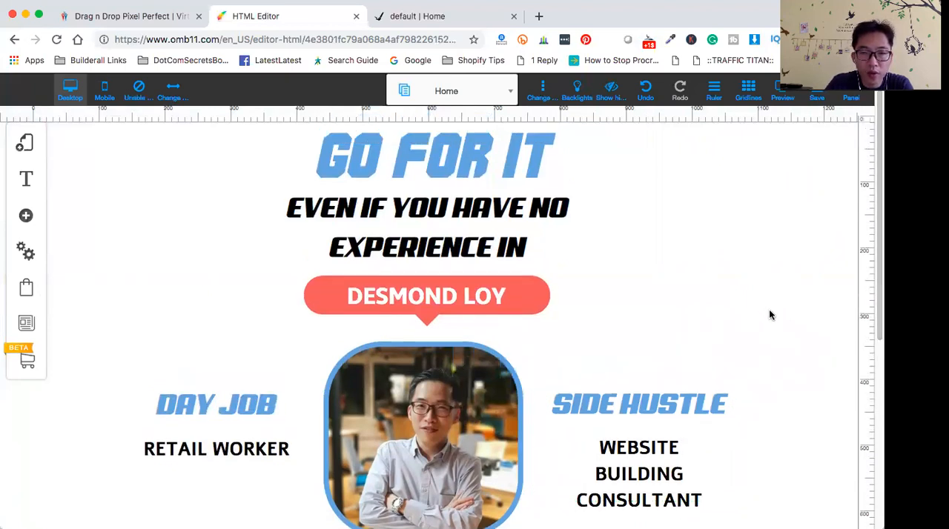
- Change the text under DAY JOB to JEWELRY RETAIL WORKER
scroll(769, 309, "down", 3)
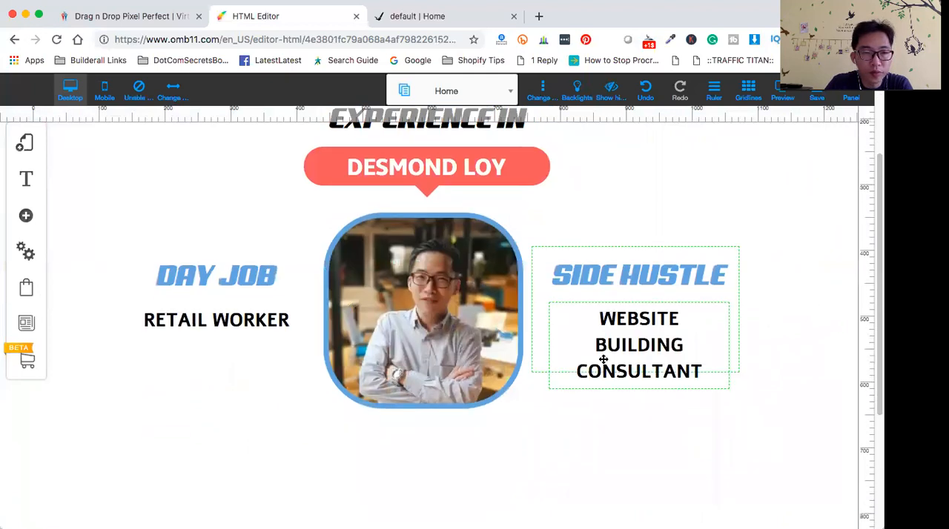
left_click(149, 315)
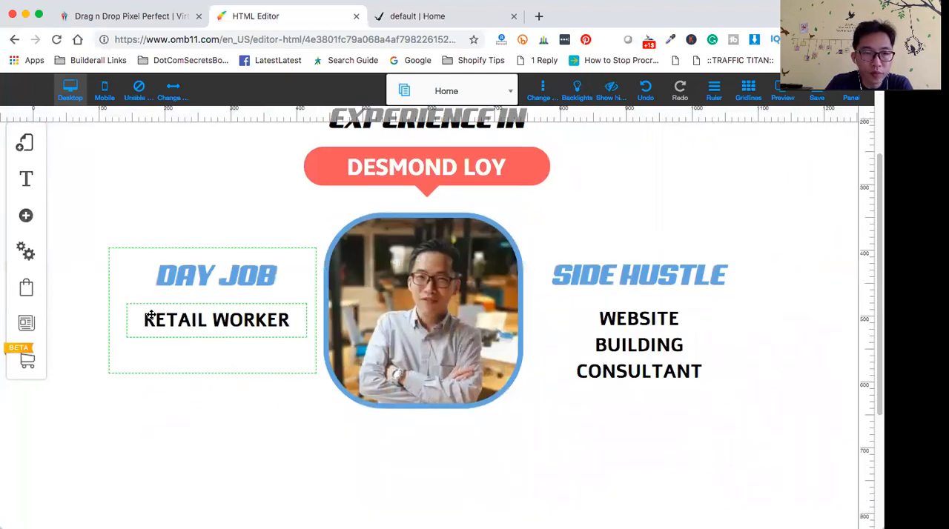
left_click(146, 315)
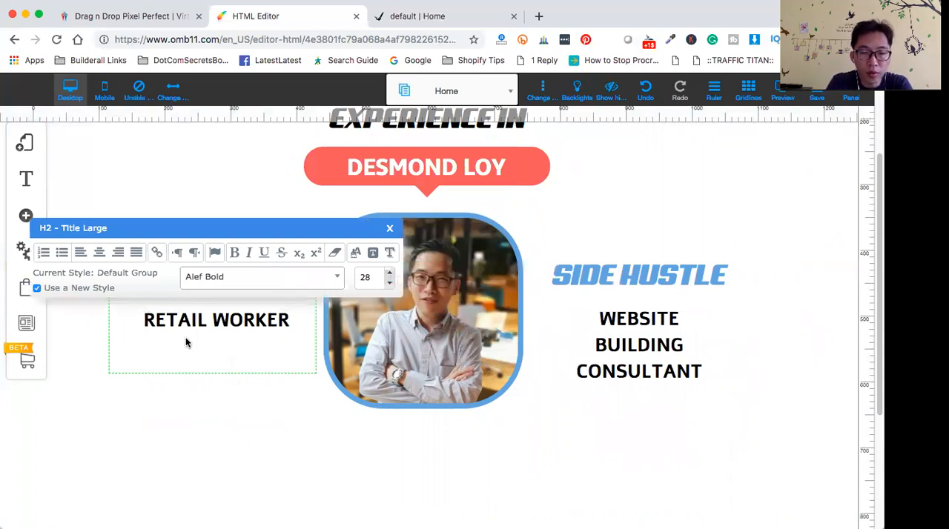
type("CLO")
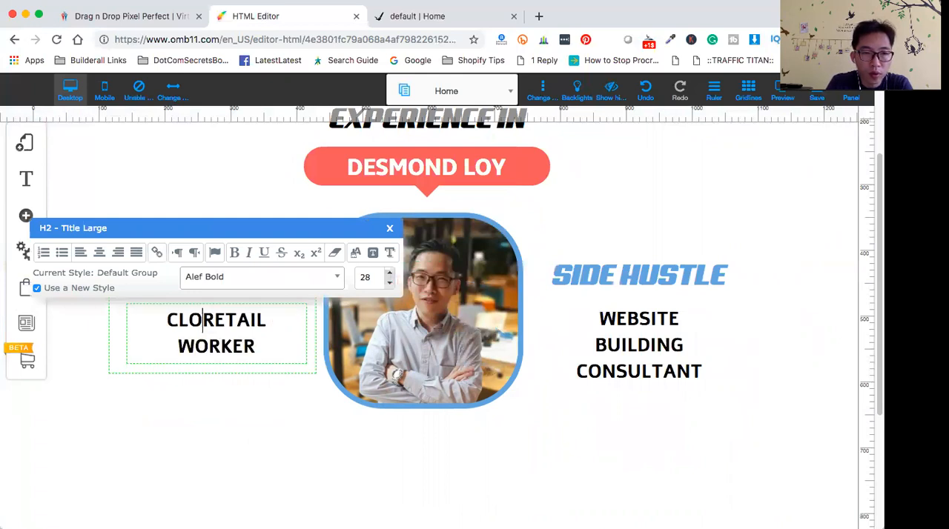
key("BackSpace")
key("BackSpace")
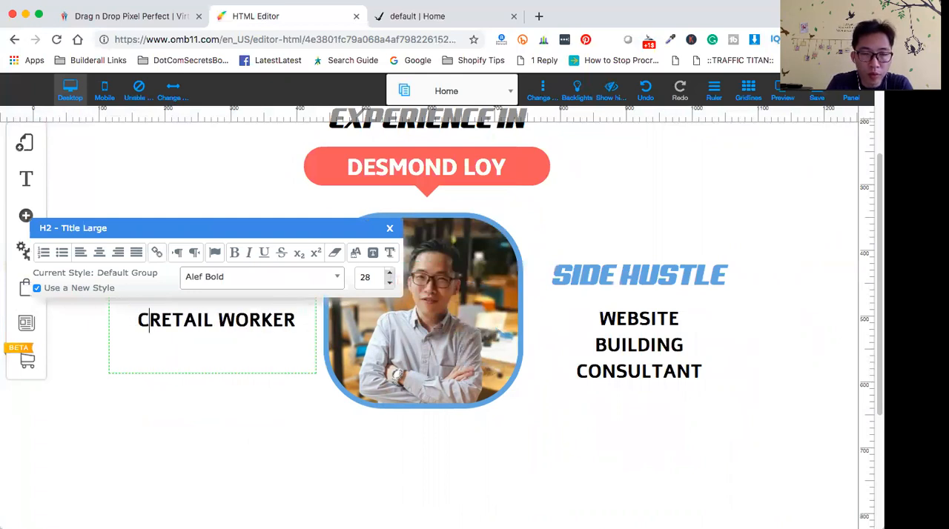
key("BackSpace")
type("JEV")
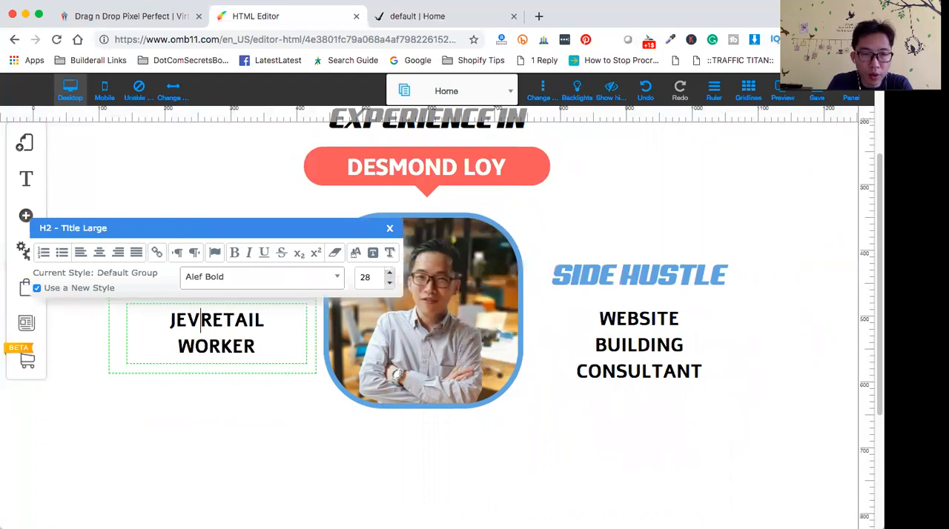
key("BackSpace")
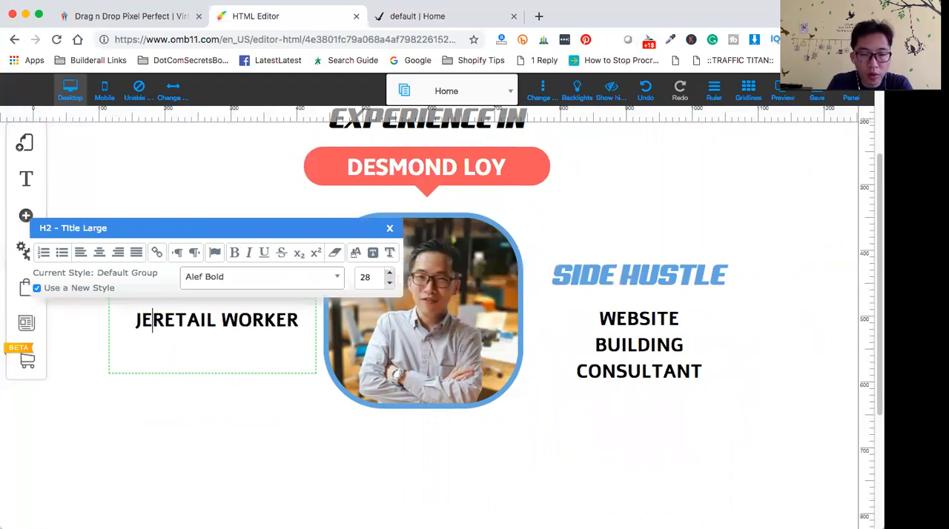
type("WELRY")
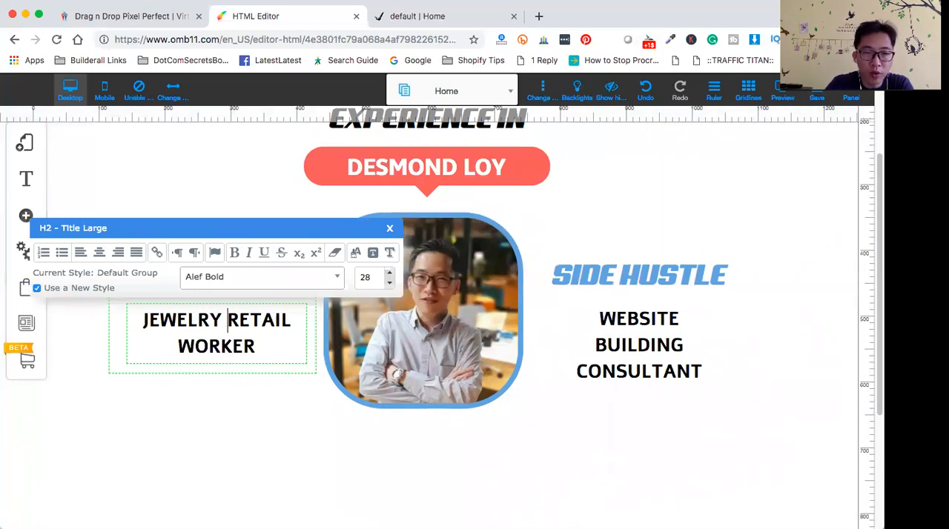
left_click(246, 426)
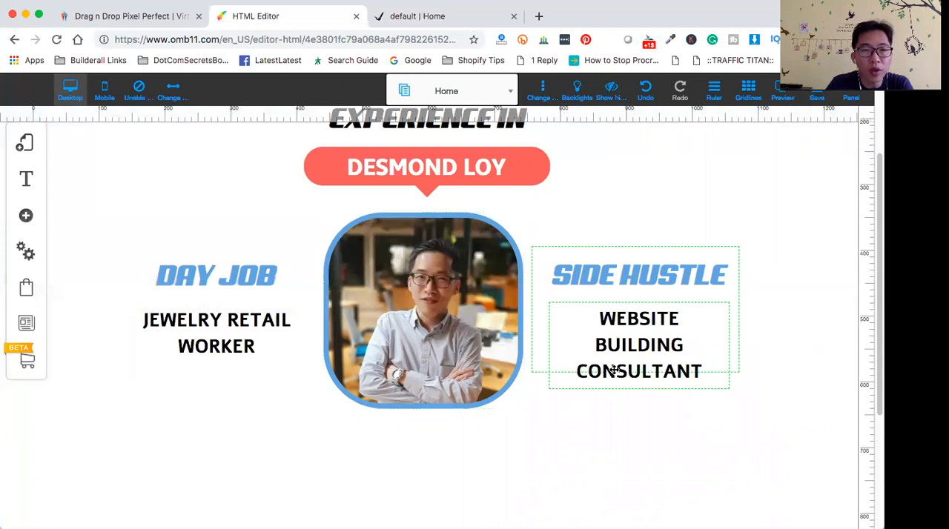
- Widen the WEBSITE BUILDING CONSULTANT text box so it wraps onto two lines, and realign it under SIDE HUSTLE
left_click(651, 344)
left_click_drag(731, 349, 745, 347)
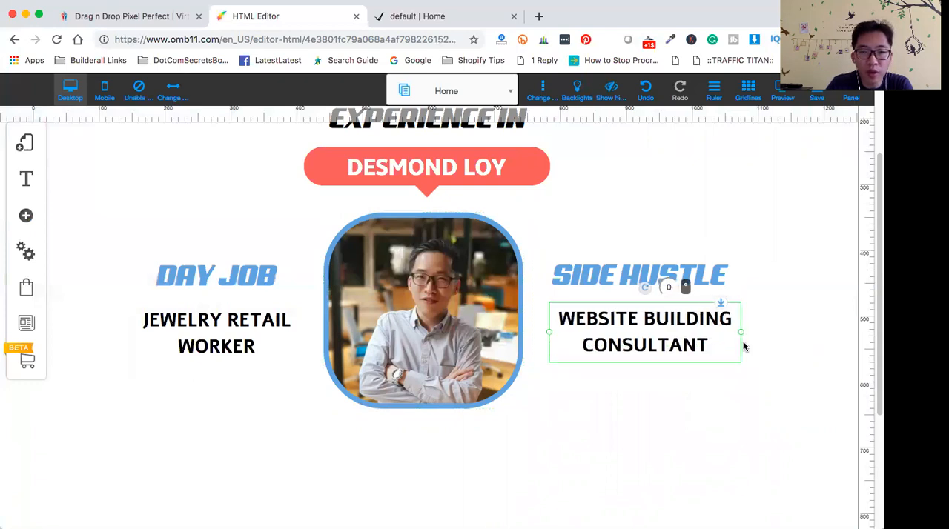
left_click_drag(638, 305, 631, 304)
left_click(771, 350)
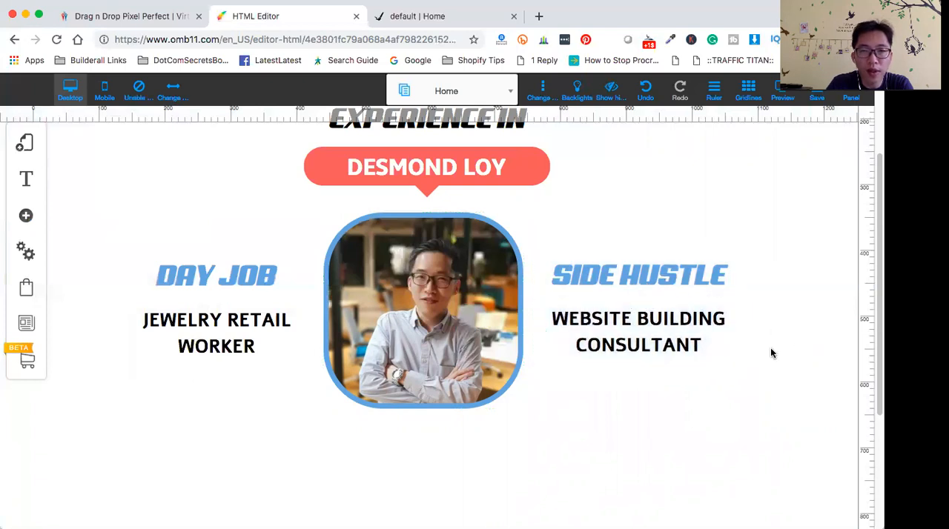
- Review the page layout and save the changes to the Home page
scroll(780, 384, "up", 1)
scroll(780, 382, "up", 3)
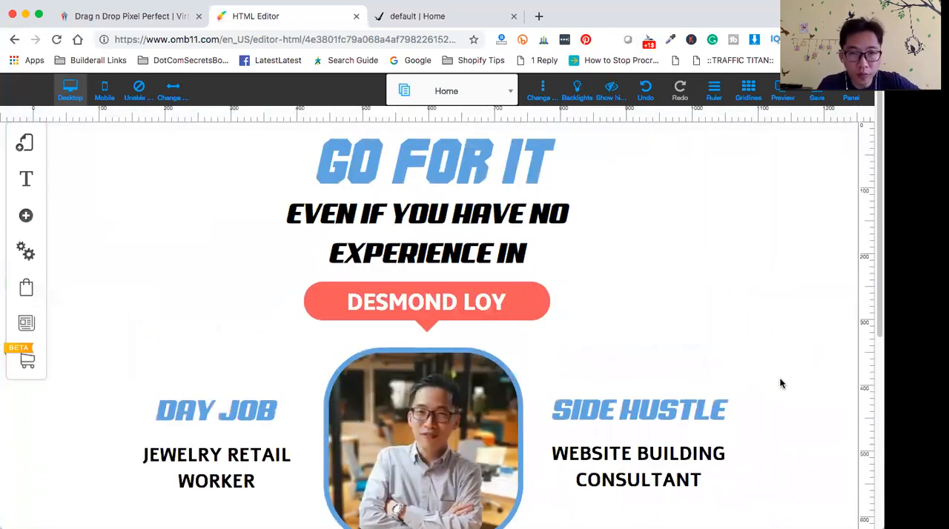
scroll(781, 380, "down", 1)
scroll(781, 383, "up", 1)
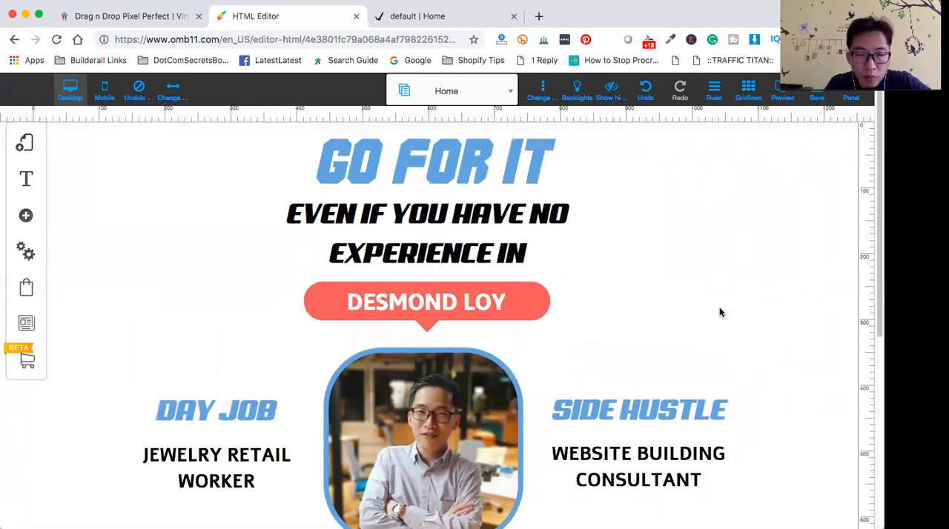
scroll(720, 315, "down", 1)
scroll(719, 319, "up", 1)
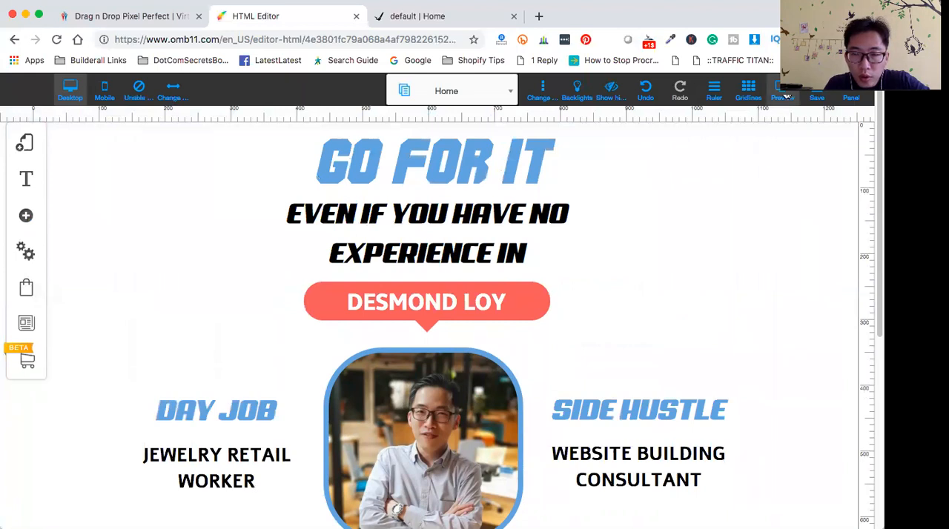
left_click(819, 98)
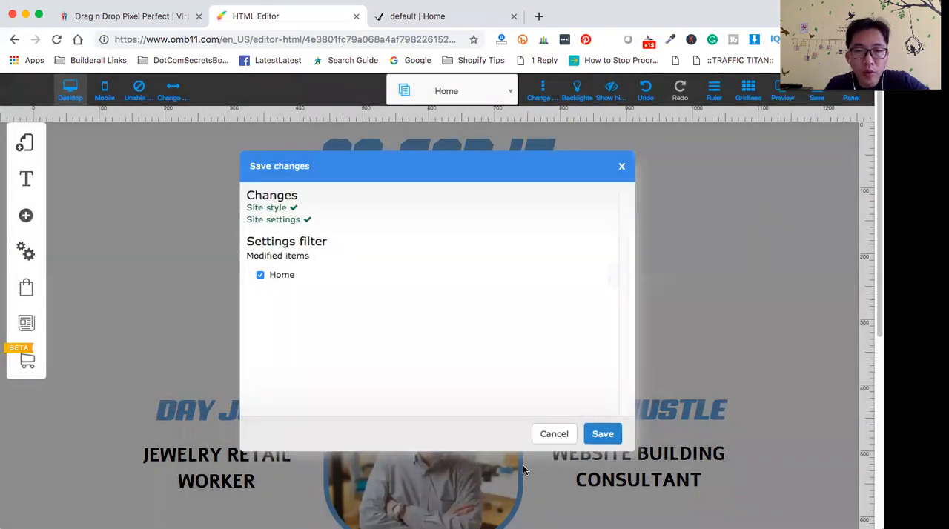
left_click(600, 438)
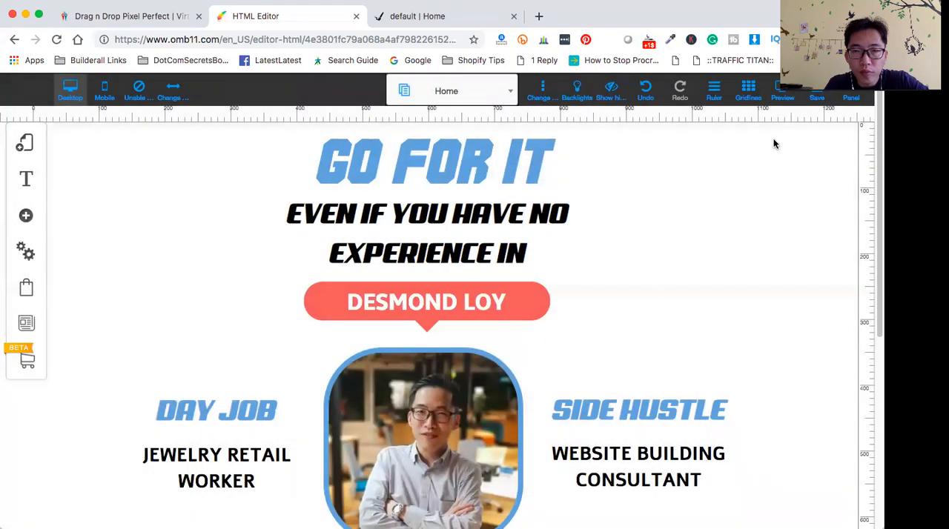
- Preview the desktop page from top to bottom, and return to the editor
left_click(784, 109)
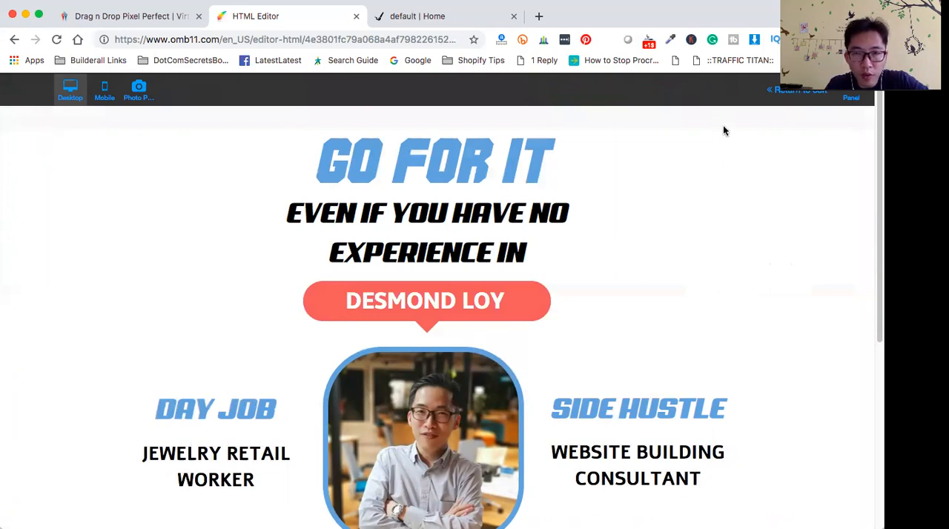
scroll(717, 307, "down", 3)
scroll(718, 307, "up", 3)
scroll(718, 307, "down", 4)
scroll(718, 307, "up", 2)
scroll(748, 289, "up", 2)
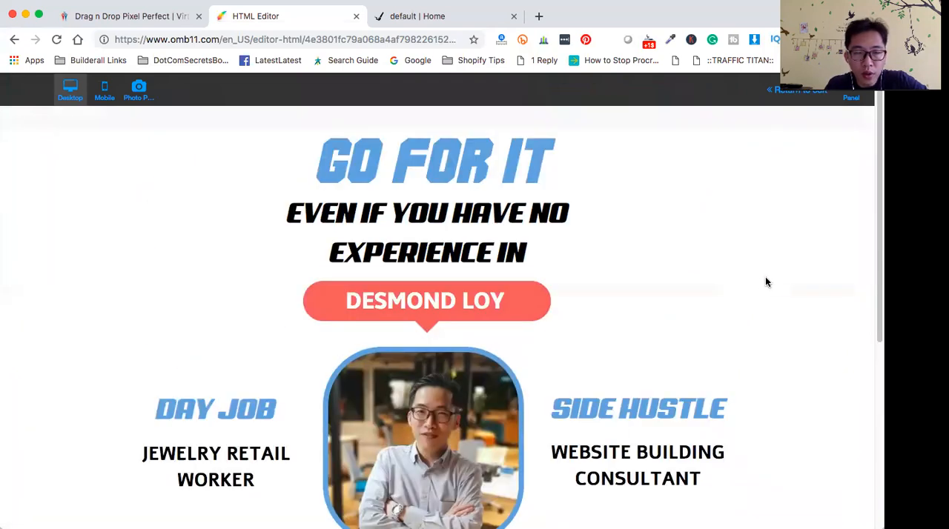
left_click(800, 91)
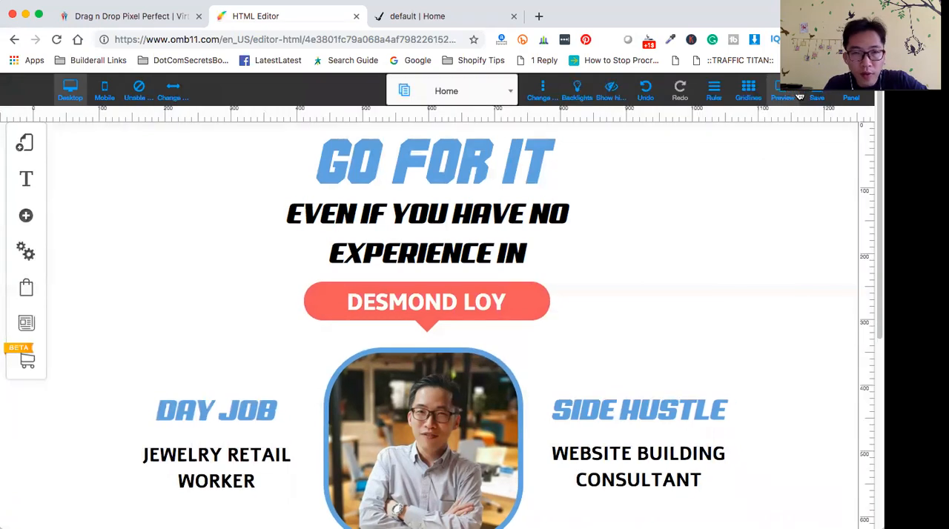
- Enlarge the page header to about 120 px tall and move the GO FOR IT title into it, accepting the root-element alert
scroll(703, 234, "down", 3)
scroll(701, 231, "up", 3)
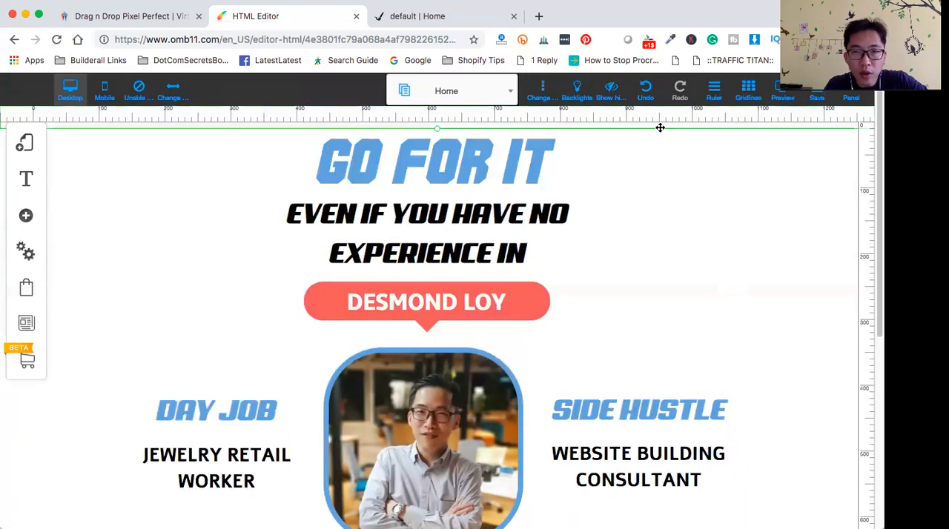
left_click_drag(440, 145, 458, 214)
left_click_drag(496, 239, 490, 158)
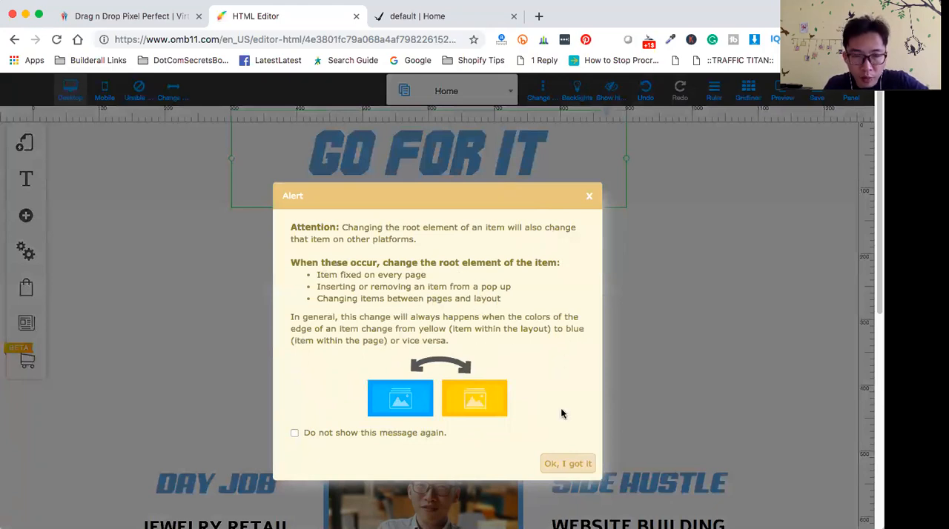
left_click(574, 466)
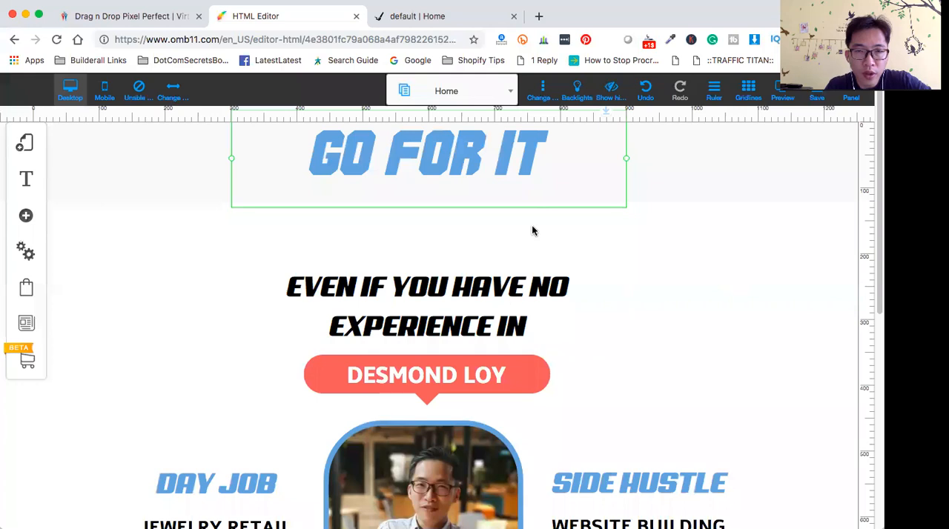
- Narrow the GO FOR IT title's text box and recentre it in the header
left_click(735, 187)
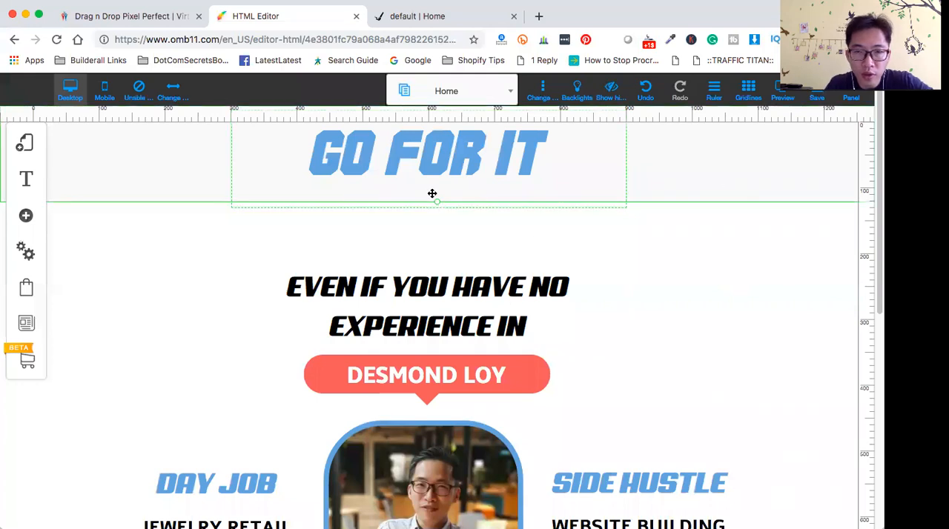
left_click(451, 231)
left_click(439, 194)
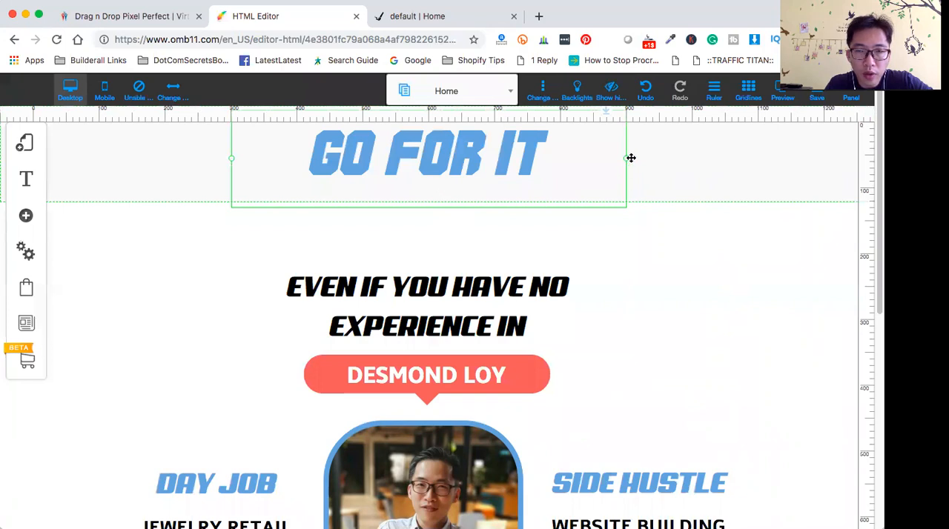
left_click_drag(626, 159, 542, 153)
left_click_drag(415, 149, 468, 144)
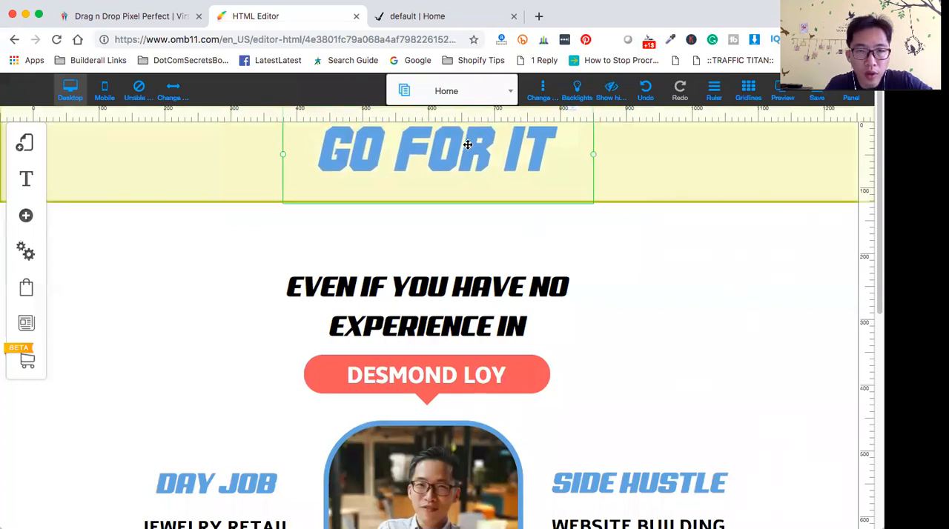
left_click(641, 187)
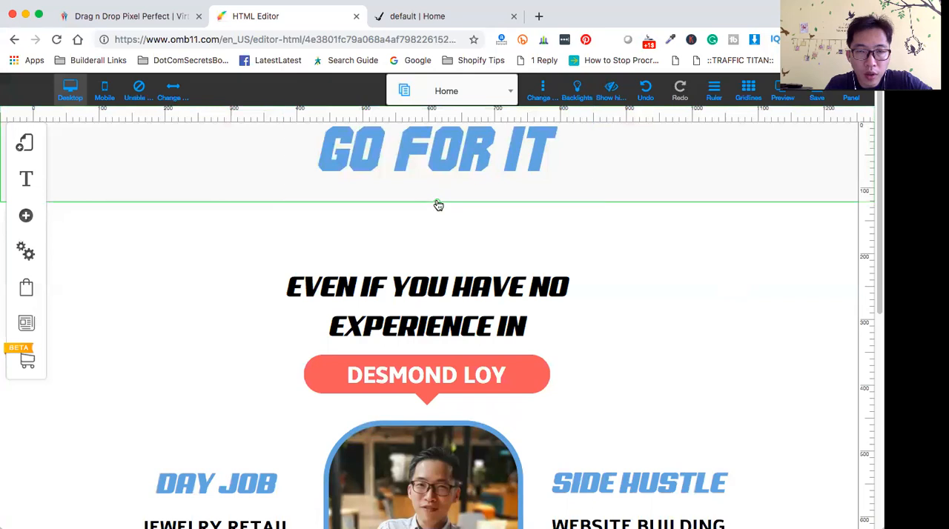
- Shorten the header to about 100 px, moving the GO FOR IT title out of the way and back to the centre
left_click_drag(526, 164, 603, 163)
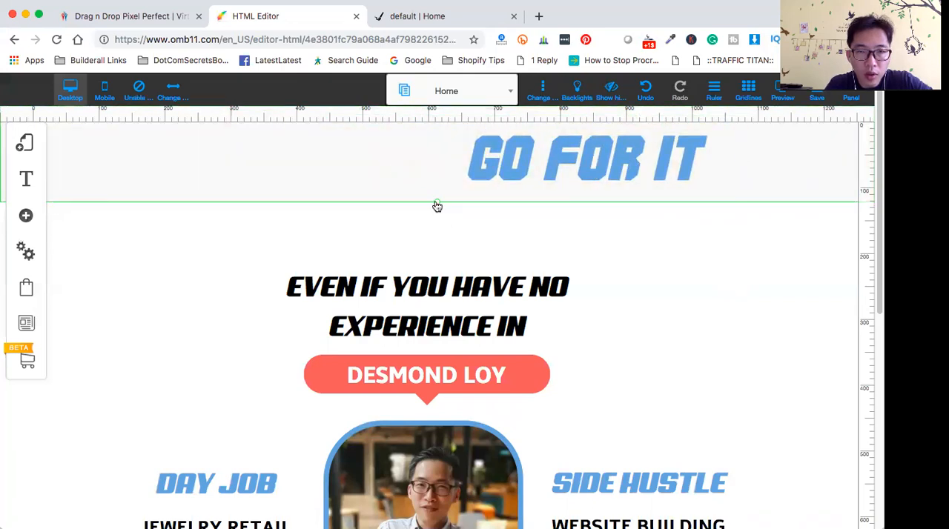
left_click(487, 170)
left_click_drag(487, 170, 211, 170)
left_click(492, 164)
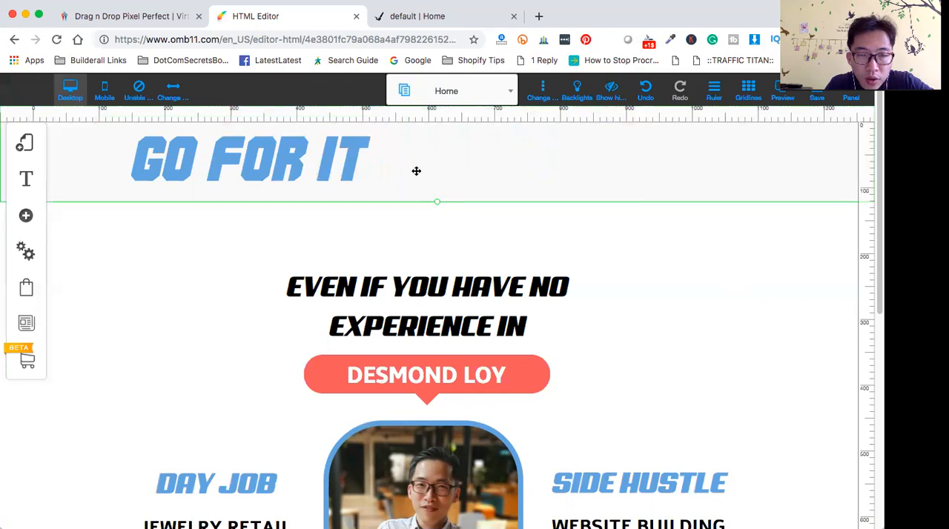
left_click_drag(260, 154, 191, 136)
left_click(475, 164)
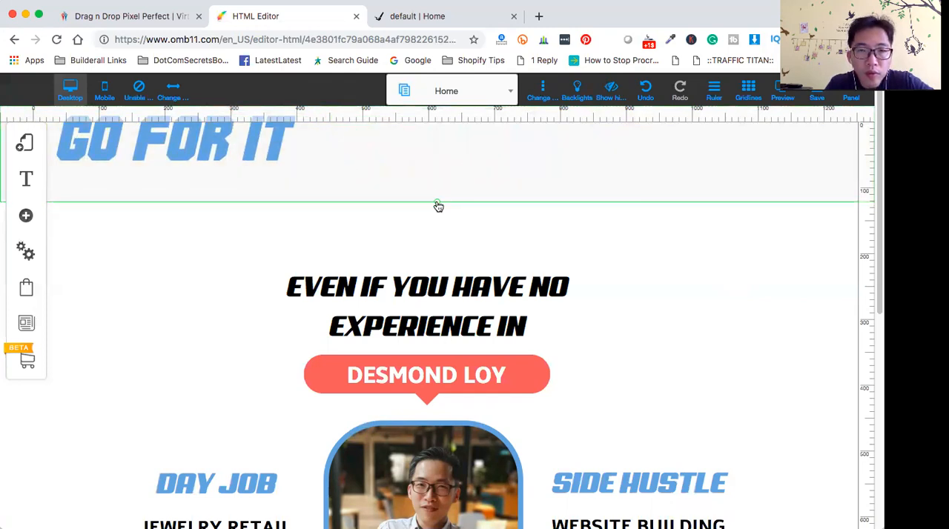
left_click_drag(438, 206, 439, 187)
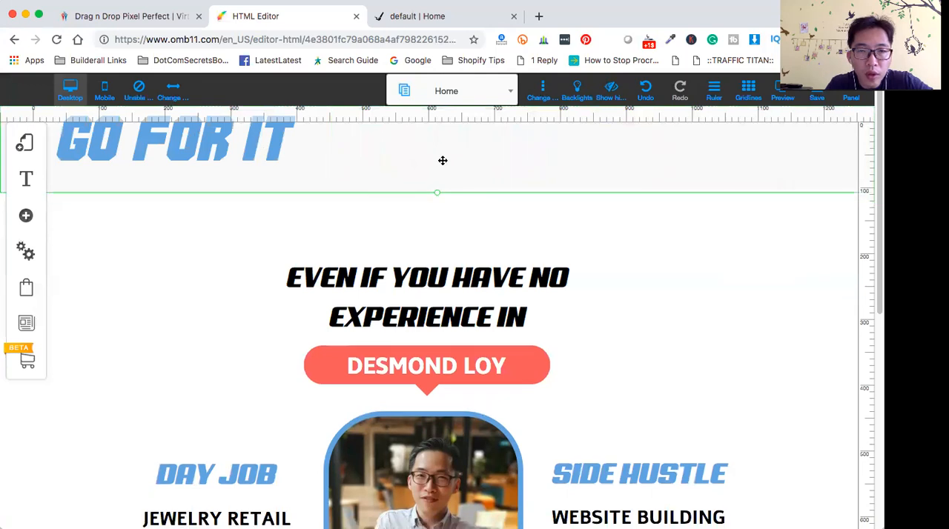
left_click_drag(219, 136, 473, 153)
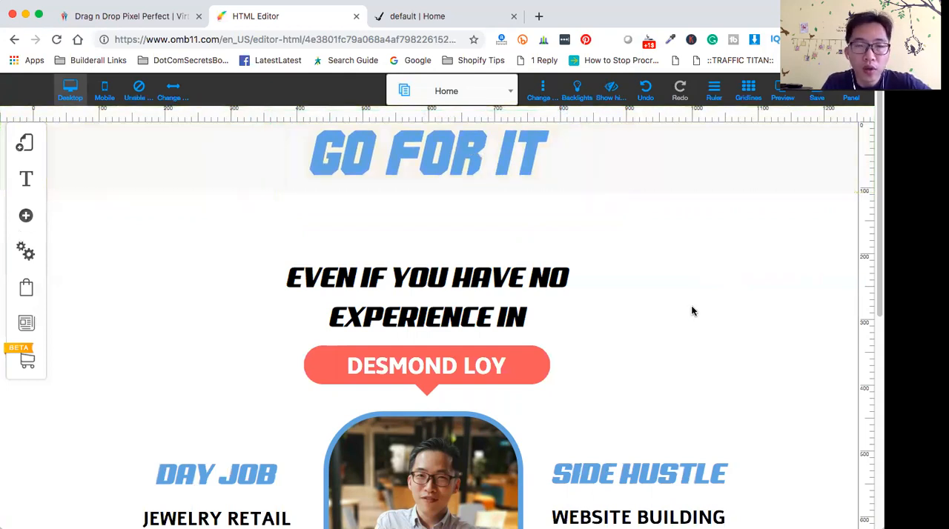
- Set the header's appearance to the plain full-width rectangle style
left_click(654, 157)
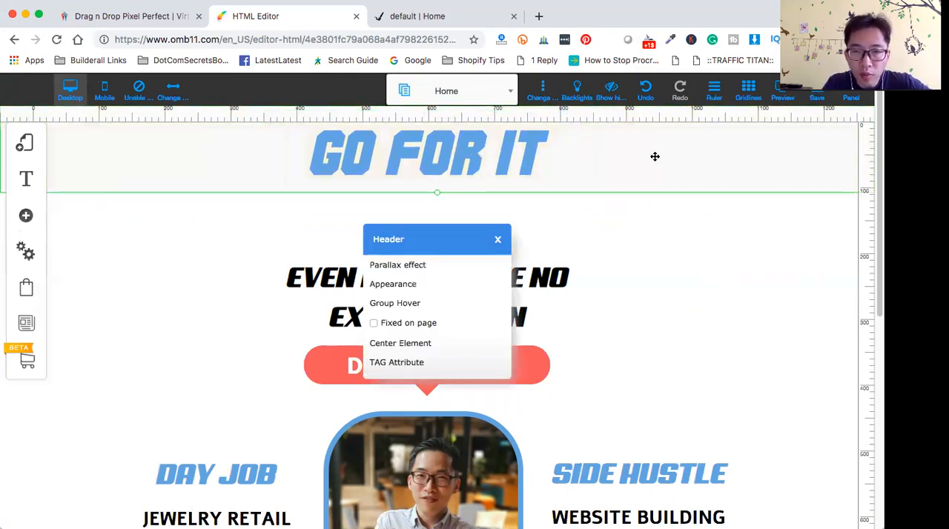
left_click(428, 284)
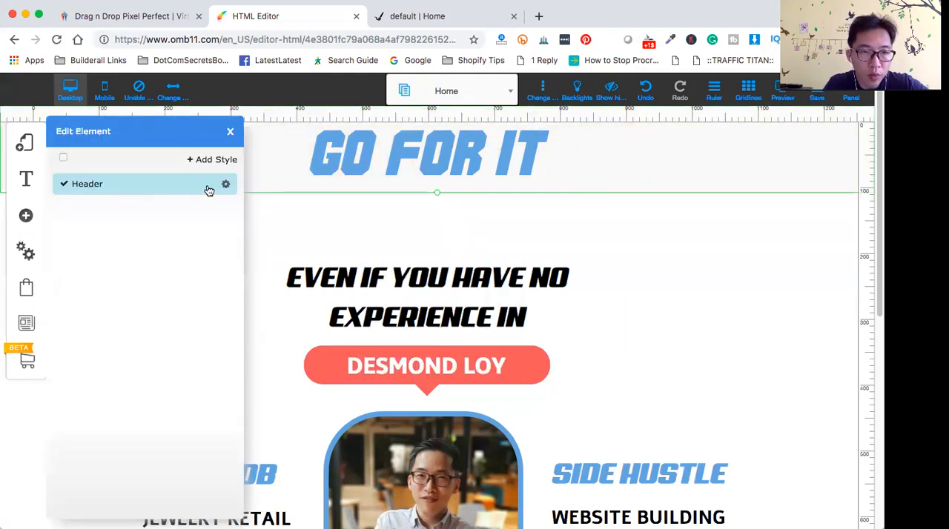
left_click(227, 185)
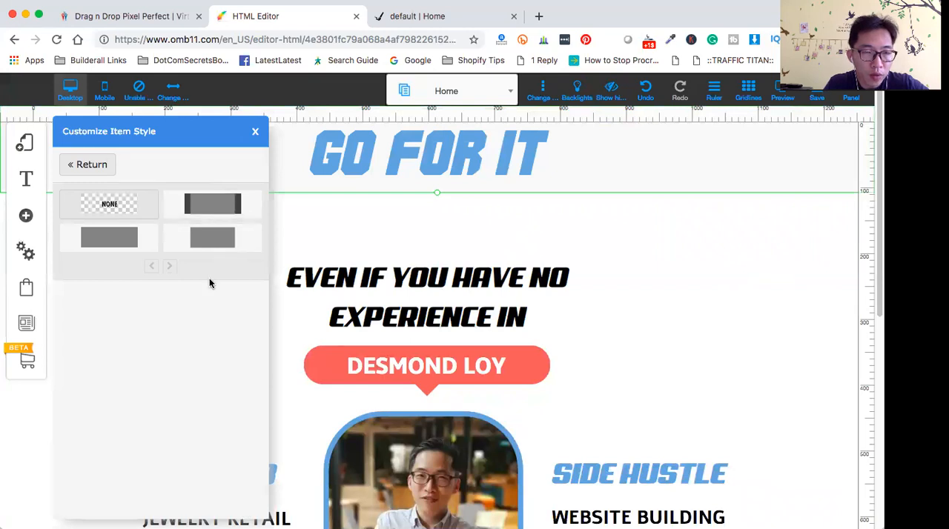
left_click(112, 239)
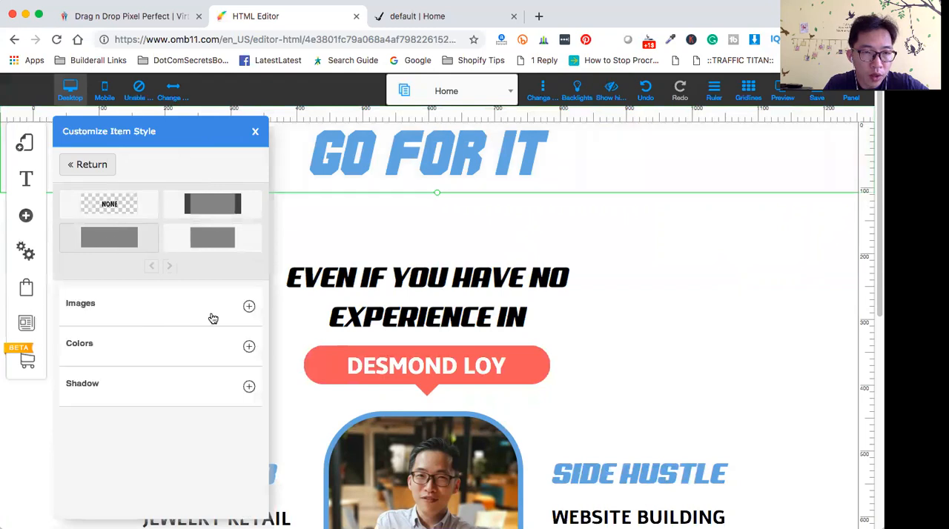
- Check the header's background color choices, accept the current color and leave the style settings
left_click(248, 350)
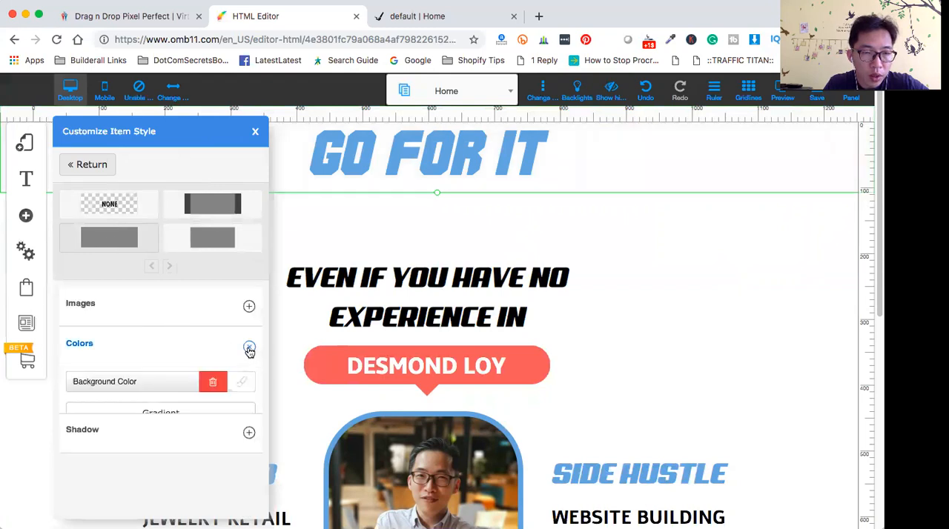
left_click(244, 389)
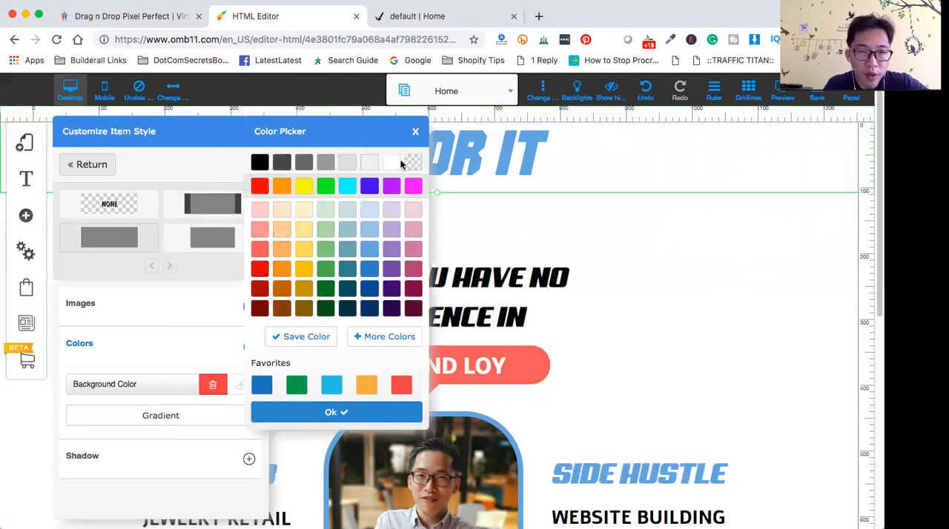
left_click(361, 415)
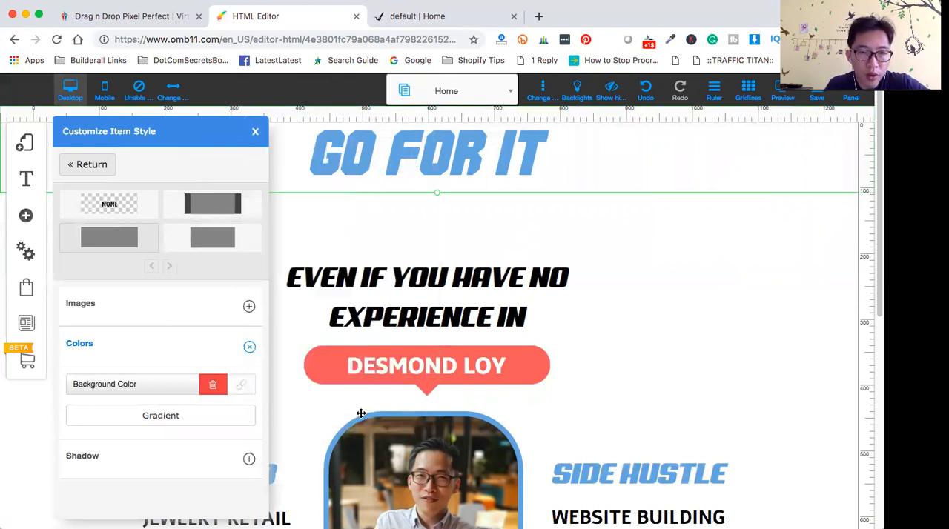
left_click(709, 323)
- Move the EVEN IF YOU HAVE NO EXPERIENCE IN heading up beneath the title, and the coral name callout up beneath the heading
left_click_drag(404, 271, 397, 212)
left_click(415, 348)
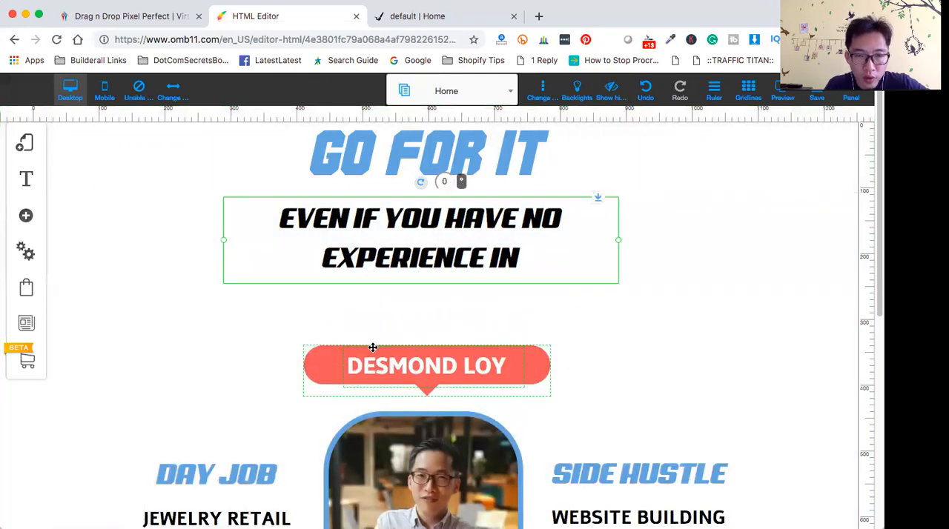
left_click_drag(319, 352, 310, 294)
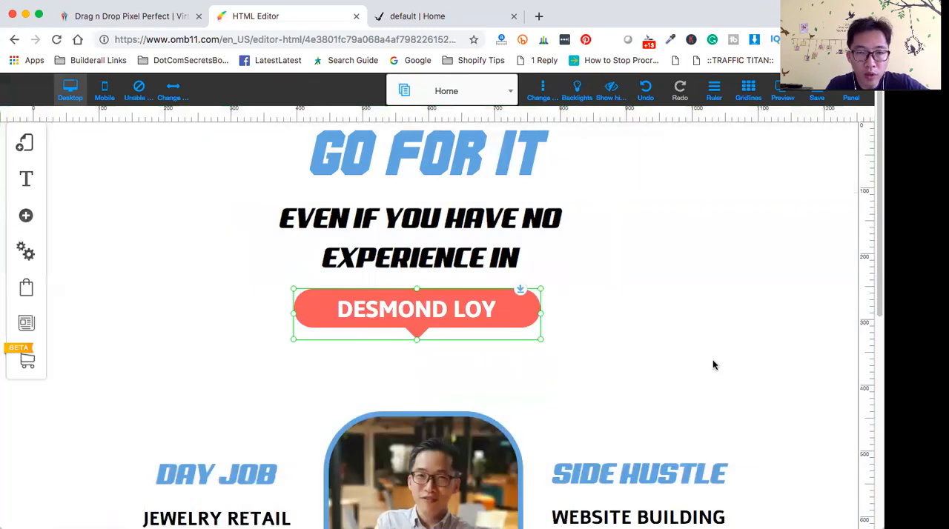
- Move the portrait up to sit just below the coral callout's pointer
scroll(683, 350, "down", 3)
scroll(684, 348, "up", 3)
scroll(684, 353, "down", 2)
left_click(381, 298)
left_click_drag(381, 299, 372, 250)
- Raise the DAY JOB and SIDE HUSTLE text blocks so they sit level with each other on either side of the portrait
left_click_drag(216, 331, 207, 290)
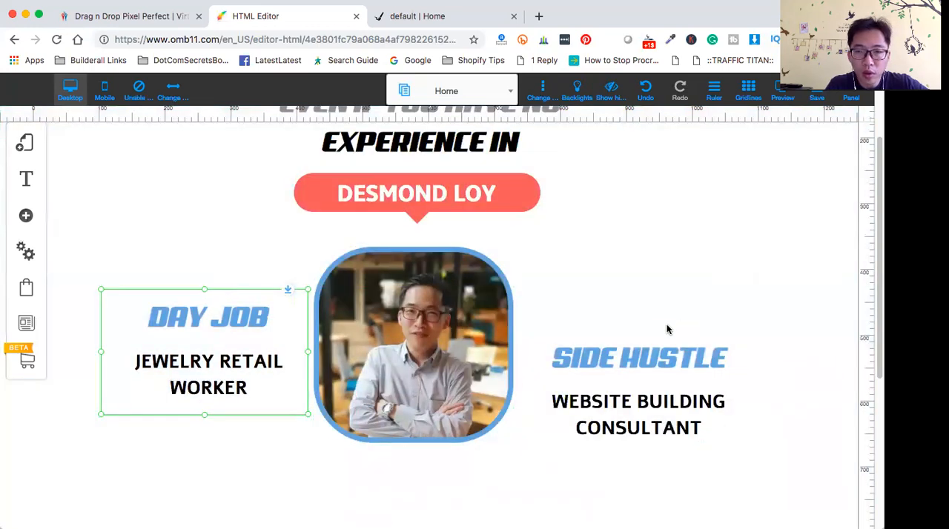
left_click_drag(668, 330, 675, 295)
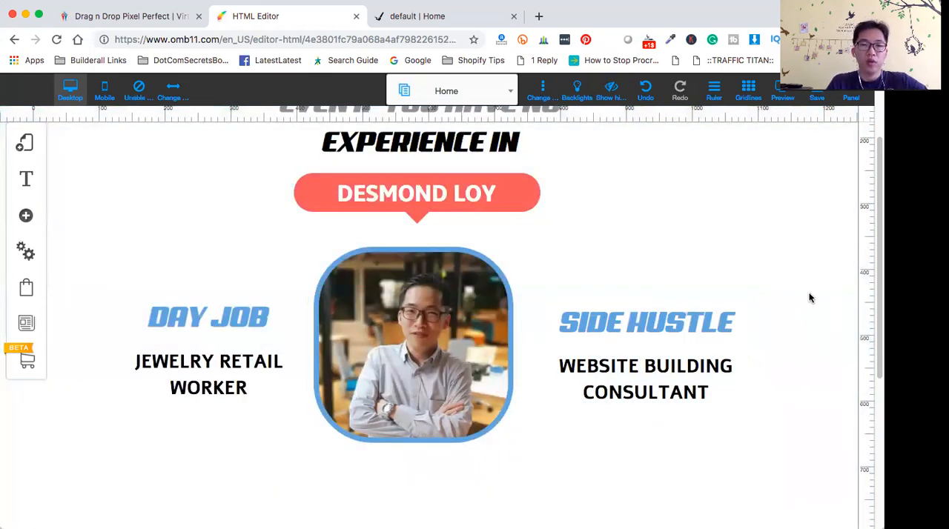
left_click_drag(704, 294, 687, 289)
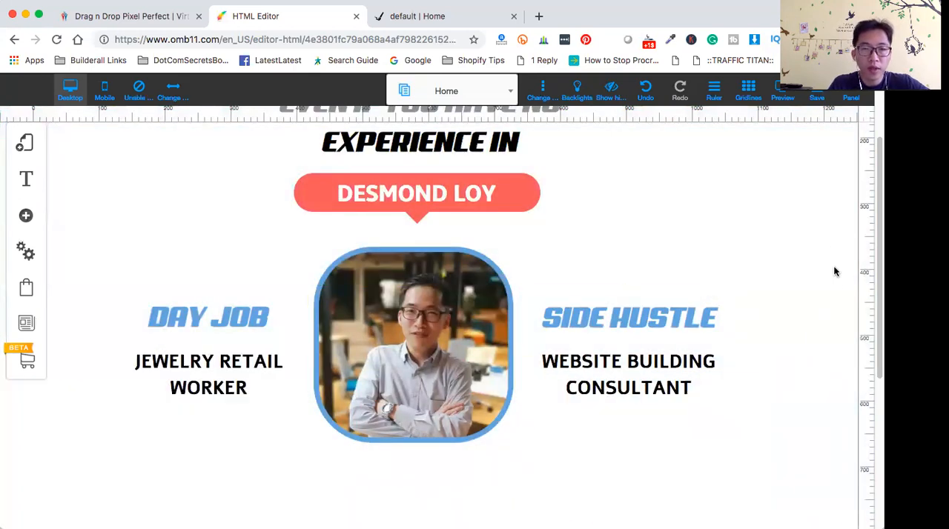
- Nudge the EVEN IF YOU HAVE NO EXPERIENCE IN heading and the coral callout slightly up and to the right
scroll(792, 289, "up", 3)
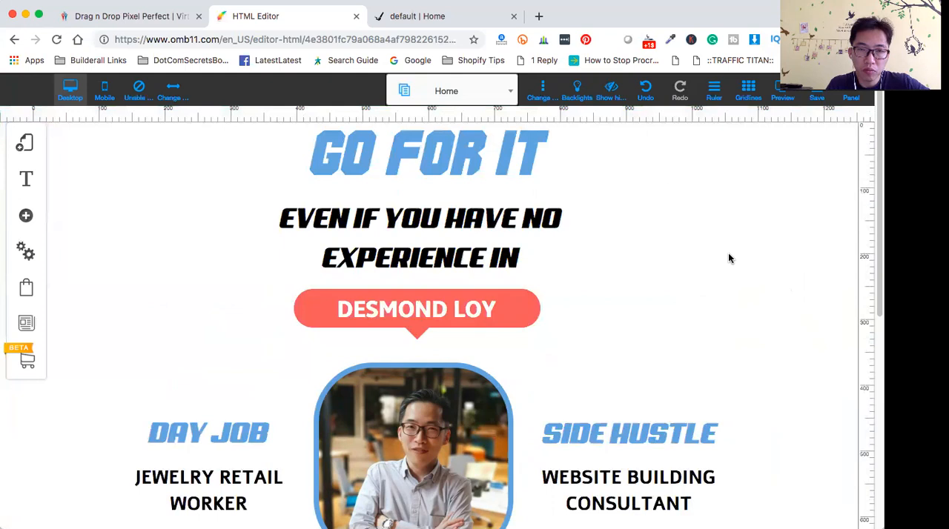
left_click_drag(574, 209, 578, 195)
left_click(527, 292)
mouse_move(527, 292)
left_mouse_down()
mouse_move(527, 268)
mouse_move(532, 285)
left_mouse_up()
left_click(648, 341)
- Nudge the portrait and the DAY JOB and SIDE HUSTLE text blocks slightly upward to tighten the layout
scroll(648, 341, "down", 5)
left_click_drag(493, 193, 494, 185)
left_click(753, 209)
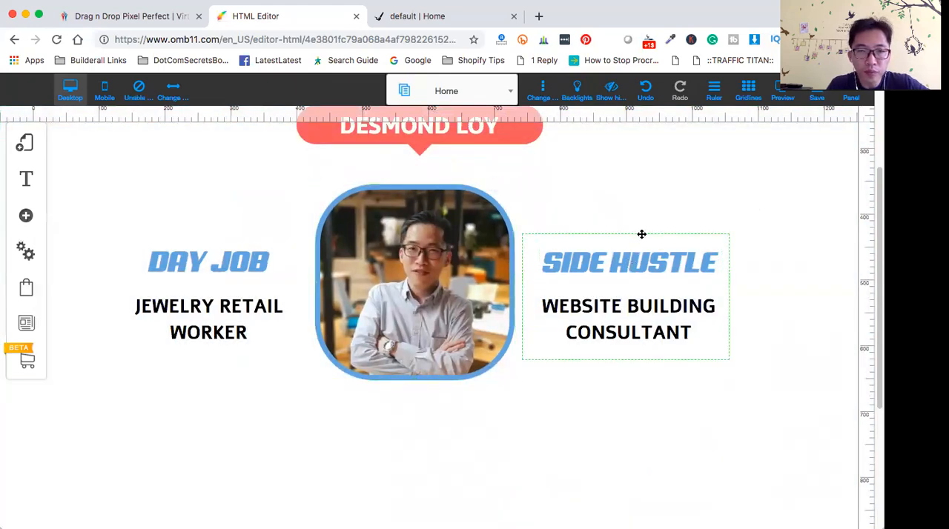
left_click_drag(234, 235, 232, 222)
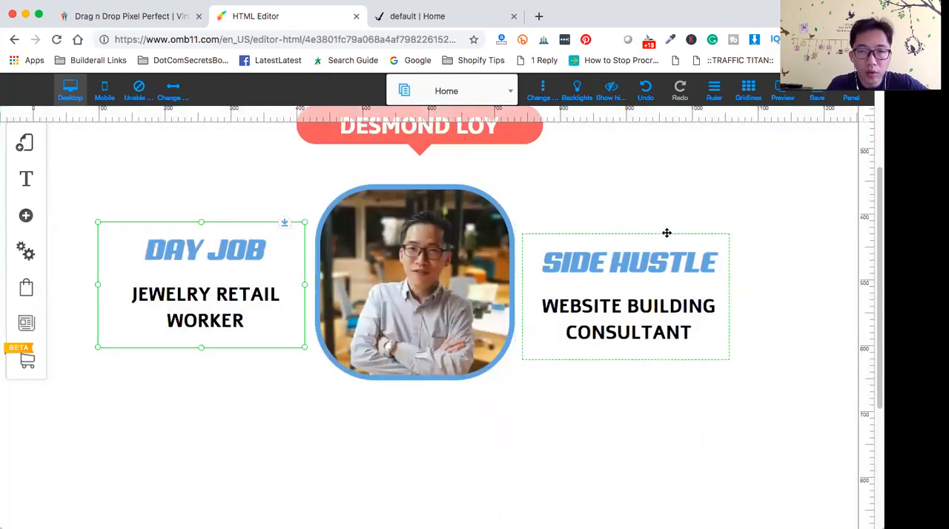
left_click_drag(665, 235, 668, 226)
- Save the site changes with the default layout and the Home page included
scroll(828, 244, "up", 5)
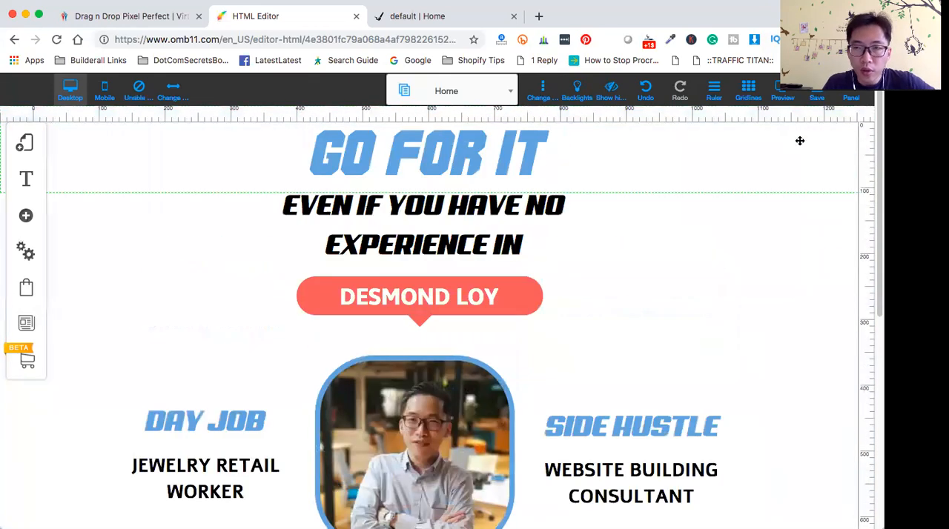
left_click(818, 97)
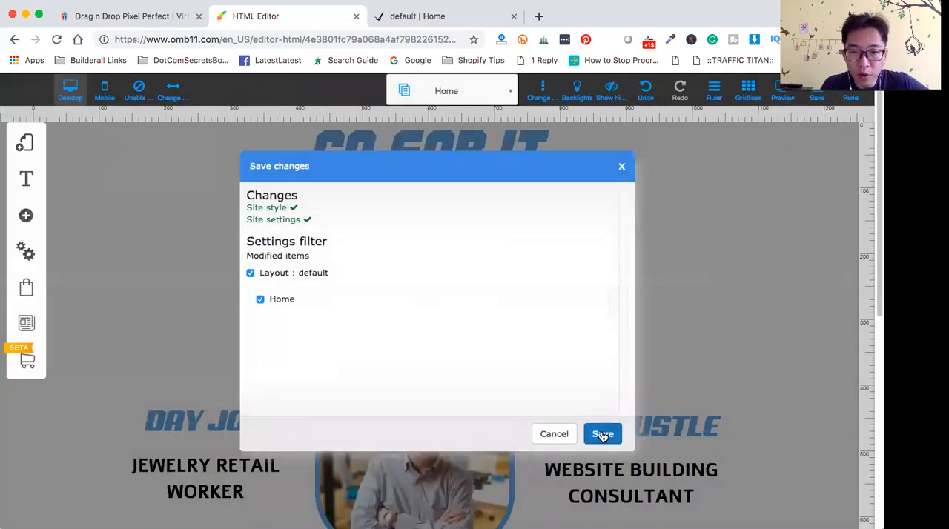
left_click(604, 435)
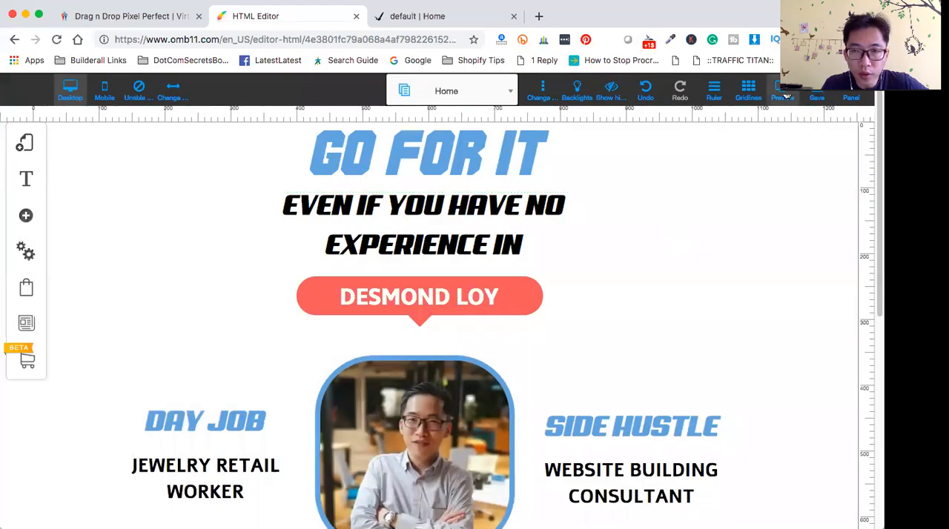
- Preview the desktop page from the title down to the empty area below the portrait, and return to editing
left_click(785, 94)
scroll(764, 333, "down", 3)
scroll(761, 332, "up", 3)
scroll(786, 343, "down", 2)
scroll(786, 343, "up", 2)
scroll(786, 344, "down", 4)
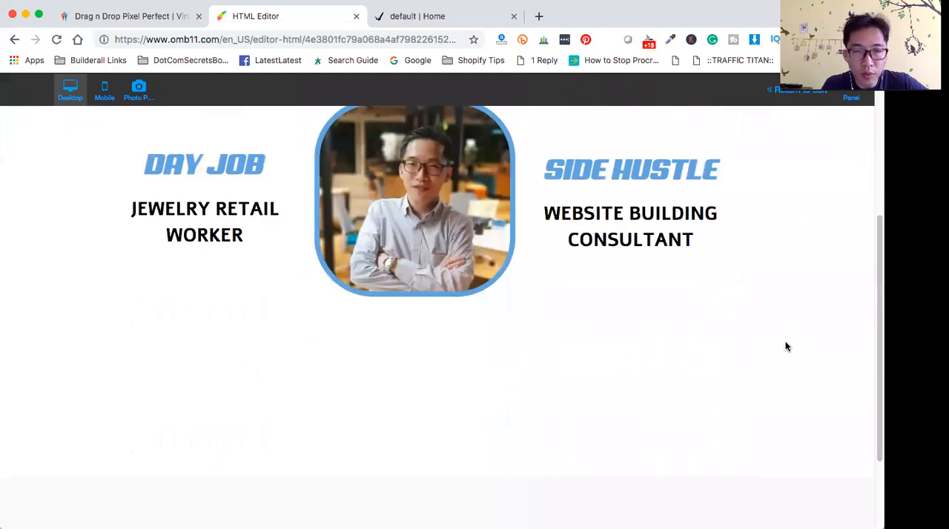
scroll(786, 346, "up", 4)
left_click(802, 90)
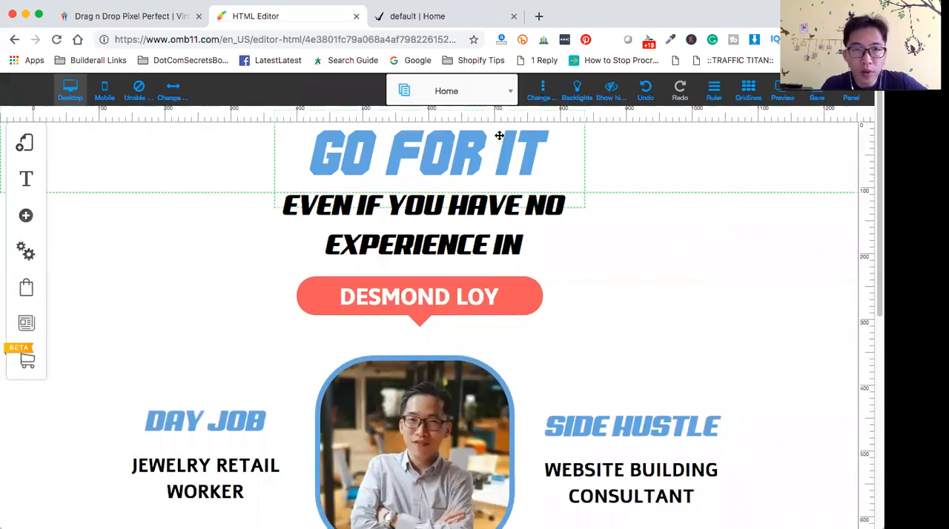
- Examine the quote banner below the portrait on the take-the-leap reference page
left_click(413, 18)
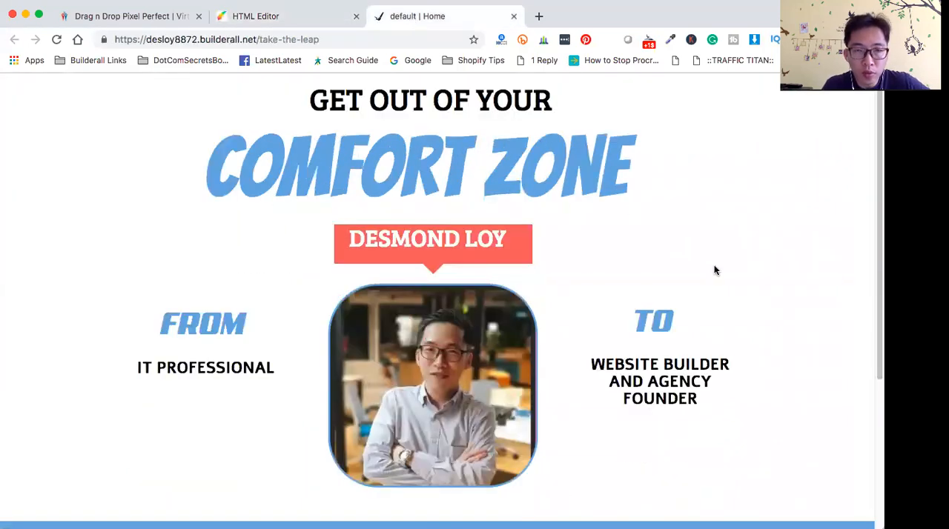
scroll(715, 269, "down", 2)
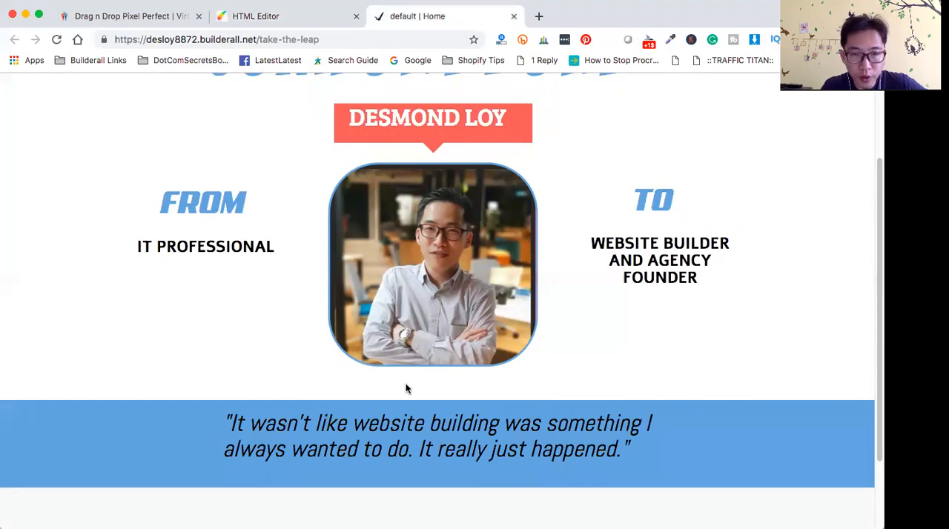
scroll(518, 254, "up", 3)
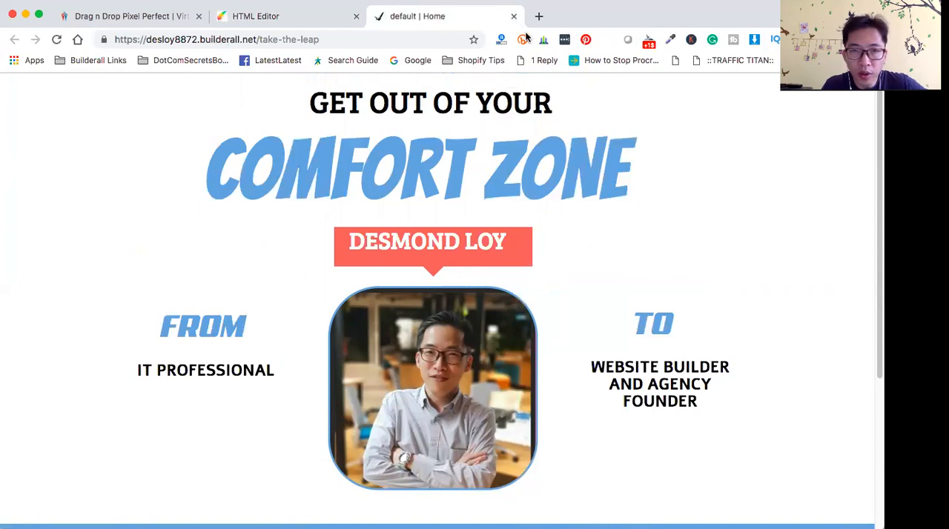
- Return to the HTML editor and add the slate-blue Classic banner to the page, closing the element library
left_click(324, 19)
scroll(595, 369, "down", 5)
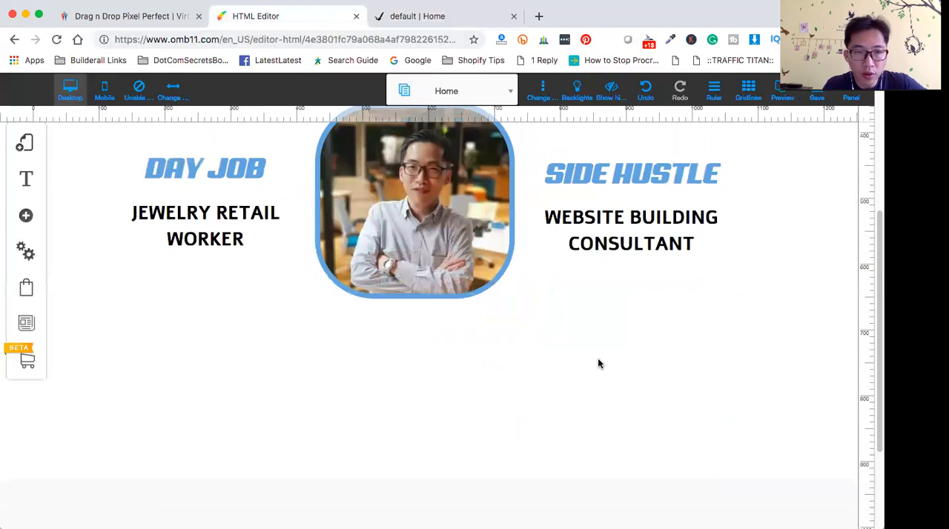
left_click(25, 215)
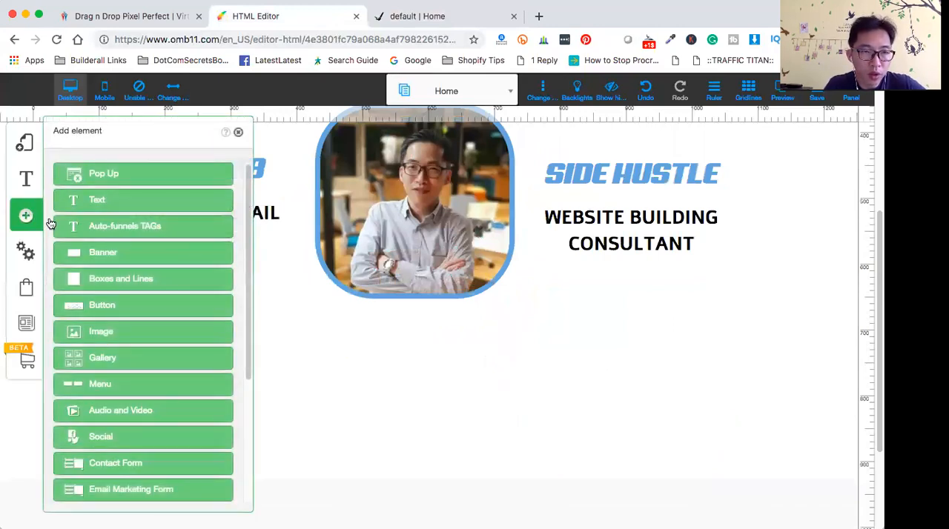
left_click(139, 257)
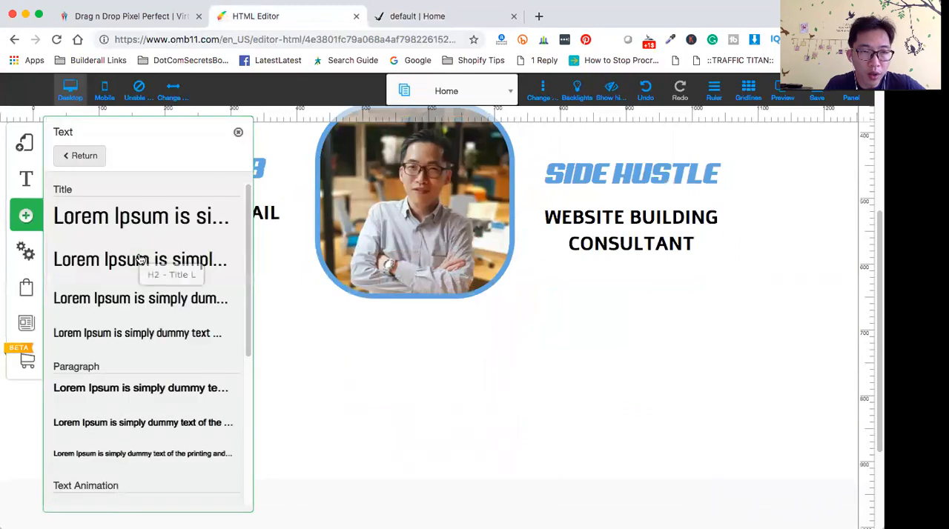
left_click(74, 158)
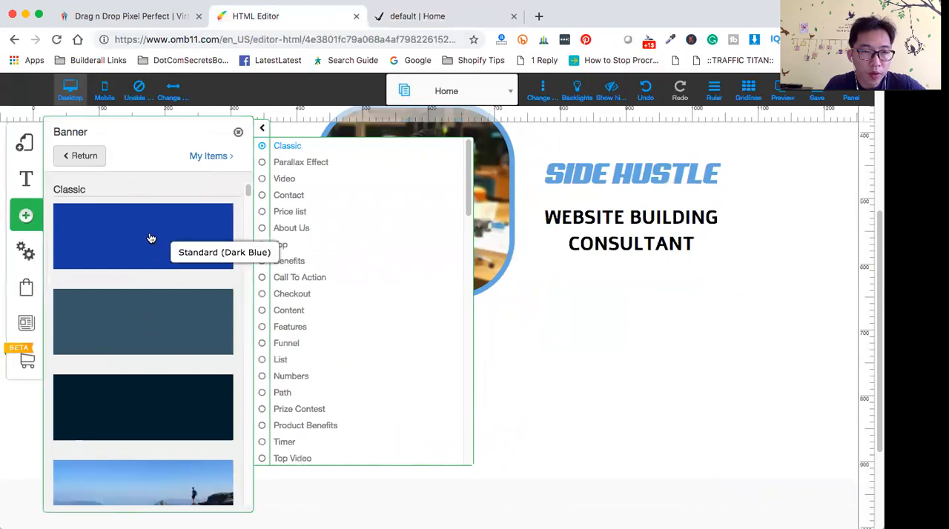
left_click_drag(163, 318, 594, 331)
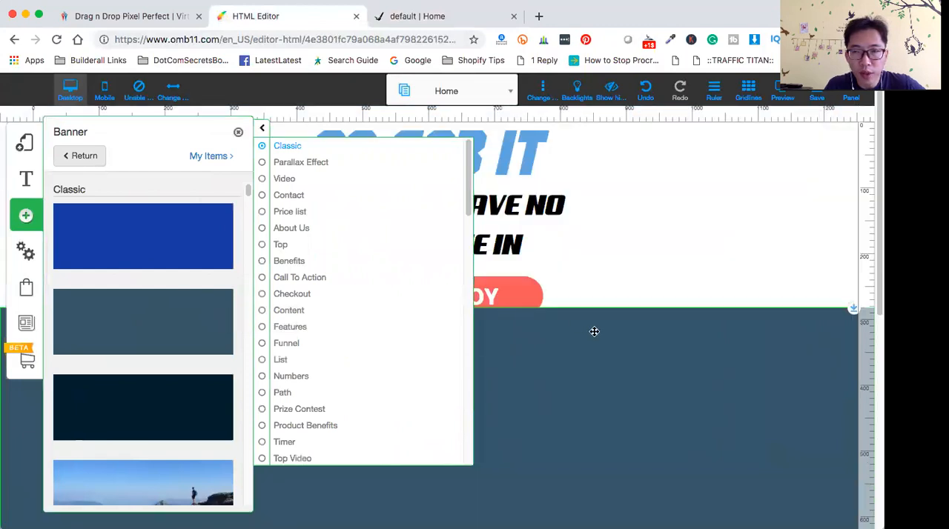
scroll(596, 334, "down", 2)
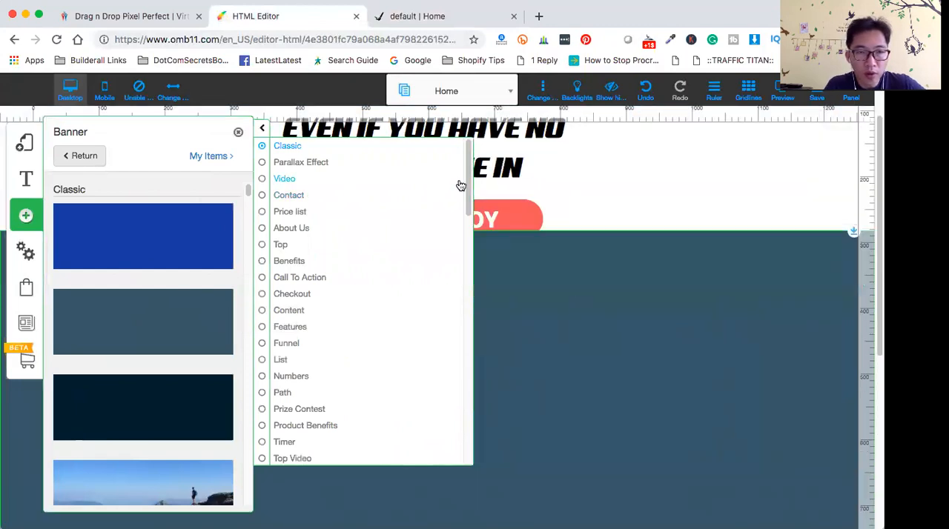
left_click(238, 134)
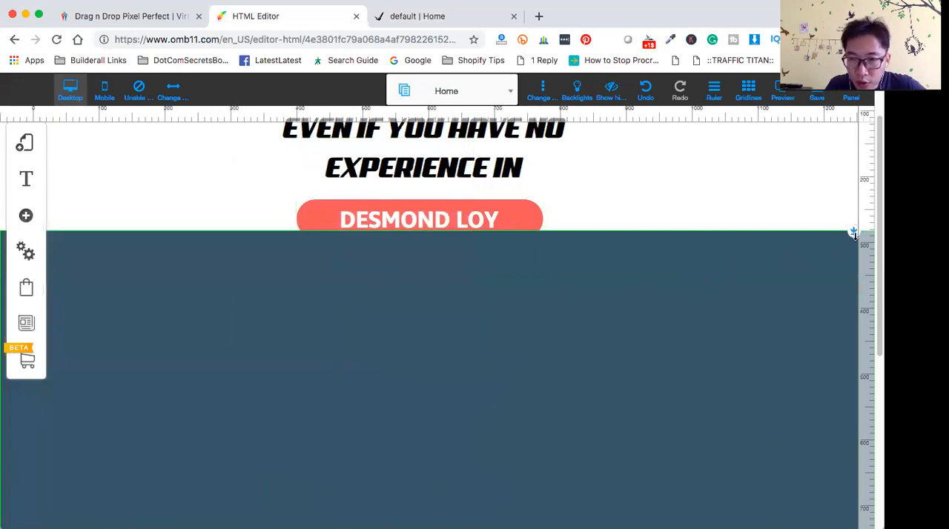
- Push the slate-blue banner down, together with the content below its upper edge, until it starts about 940 px down the page
left_click_drag(853, 232, 859, 286)
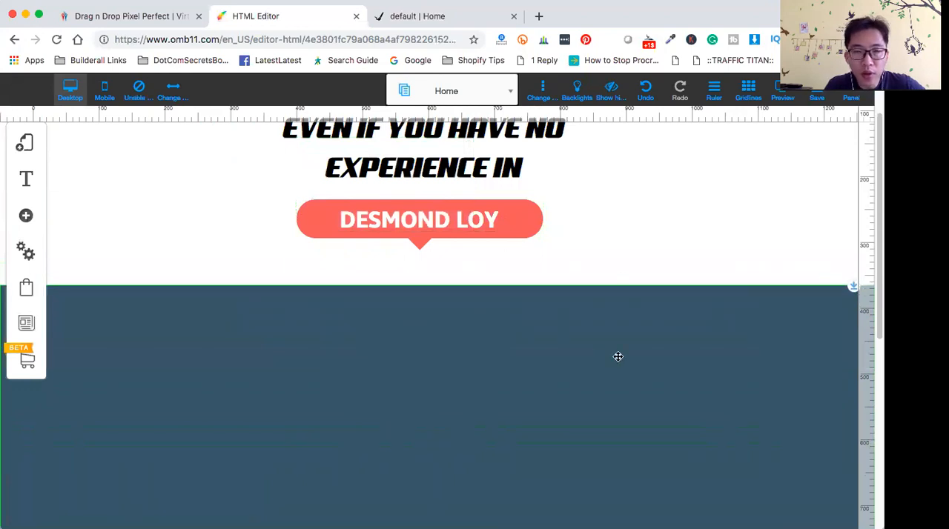
scroll(633, 364, "up", 2)
scroll(663, 368, "down", 5)
scroll(665, 371, "up", 5)
scroll(665, 370, "down", 5)
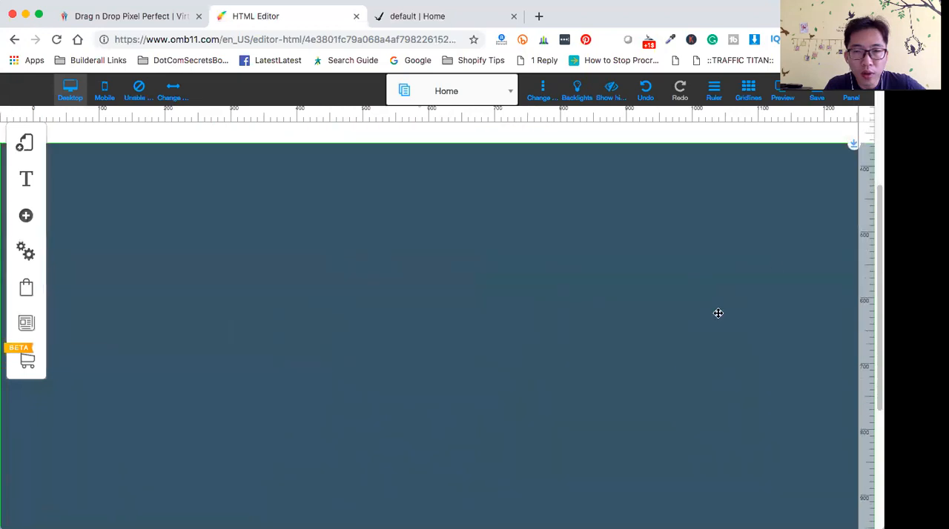
left_click_drag(854, 144, 854, 525)
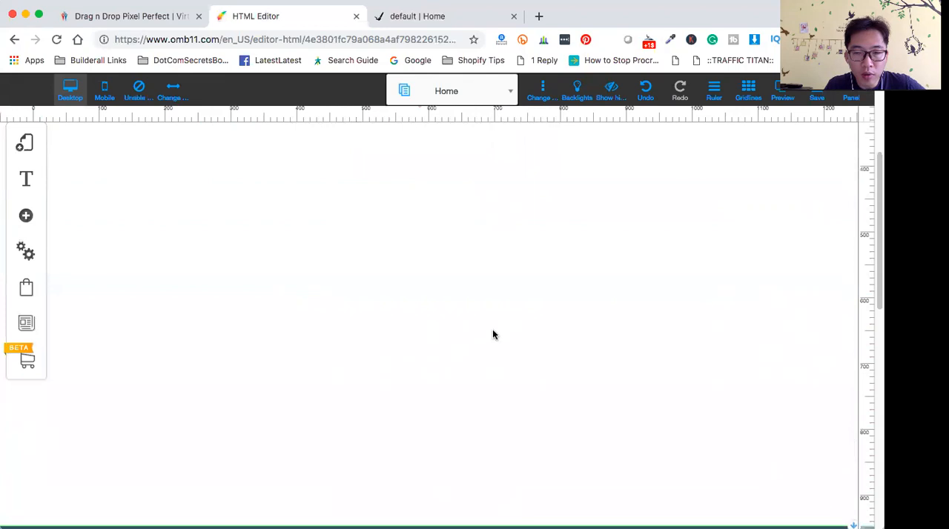
- Shorten the slate-blue banner to about 400 px tall and check the space between it and the coral callout
scroll(496, 332, "down", 5)
left_click_drag(438, 344, 445, 175)
scroll(481, 326, "up", 3)
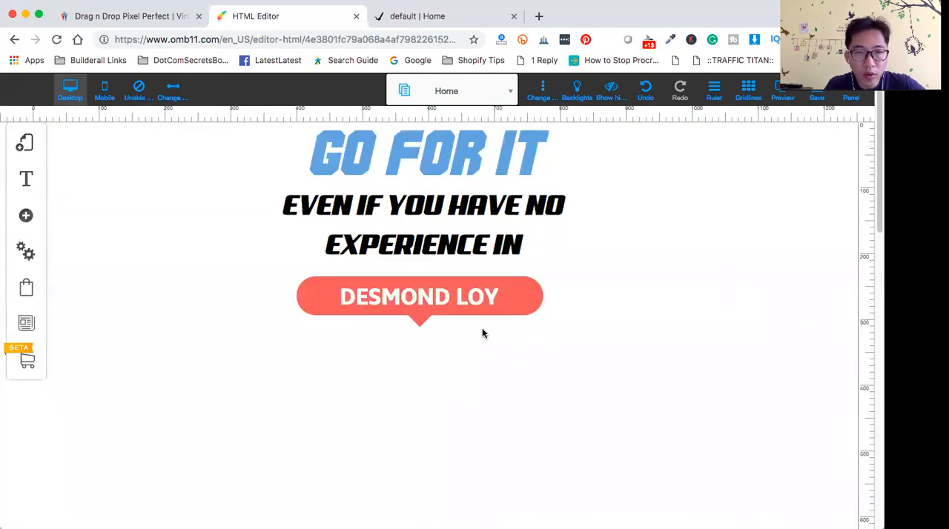
scroll(512, 315, "down", 10)
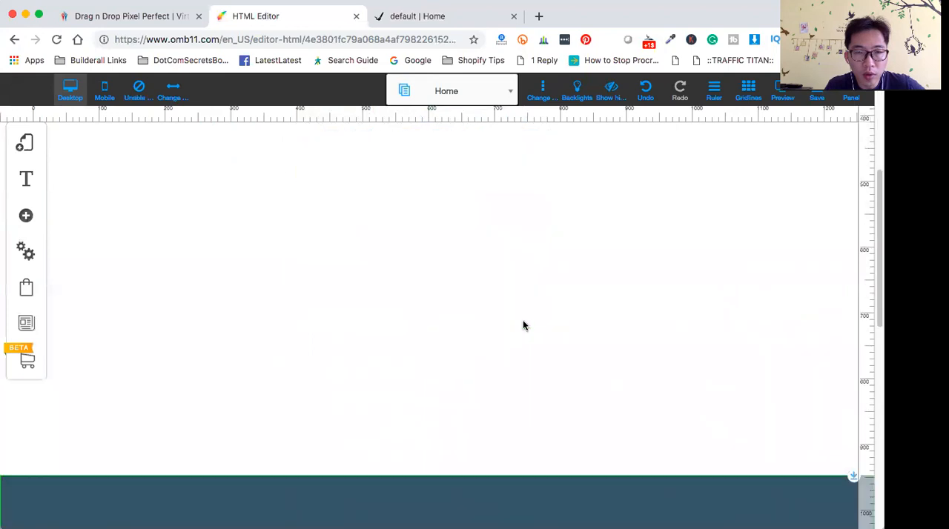
scroll(487, 296, "up", 10)
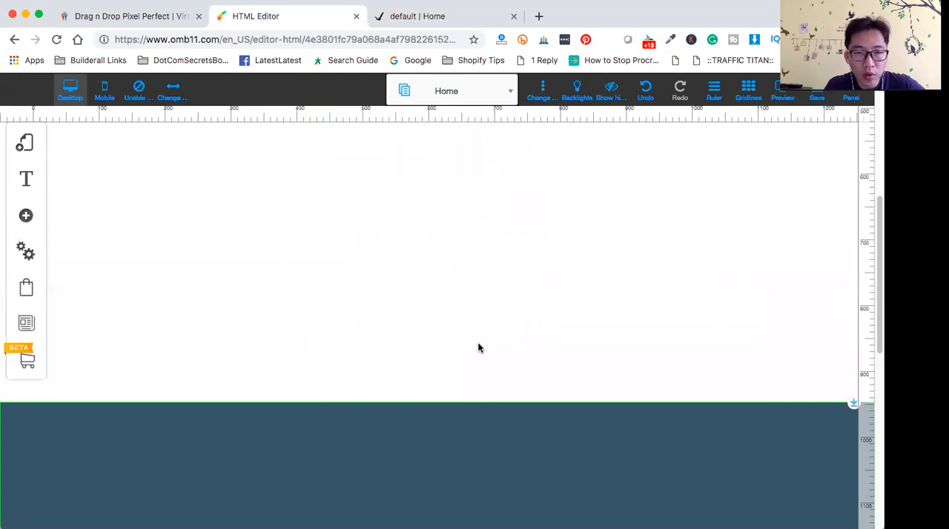
- Try pulling the slate-blue banner up by about 100 px, and undo that move
scroll(482, 342, "down", 4)
left_click_drag(853, 171, 815, 100)
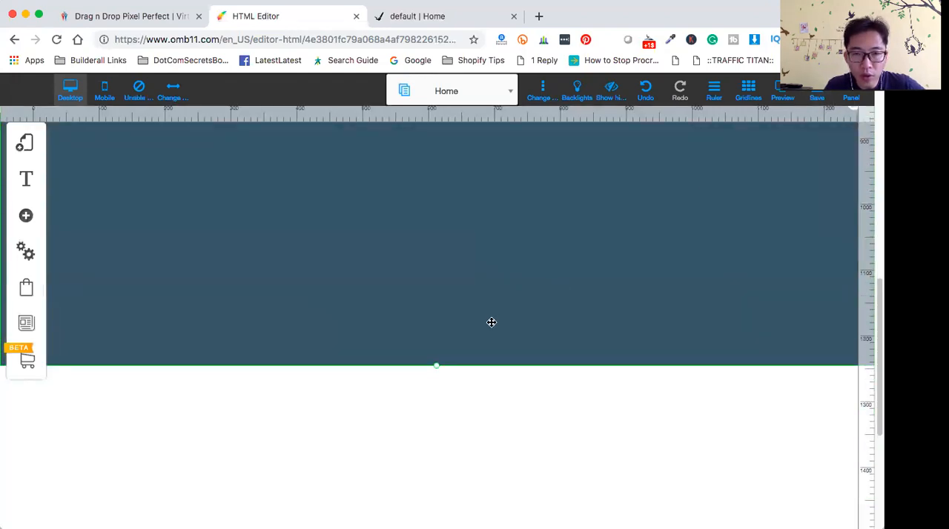
scroll(497, 334, "up", 3)
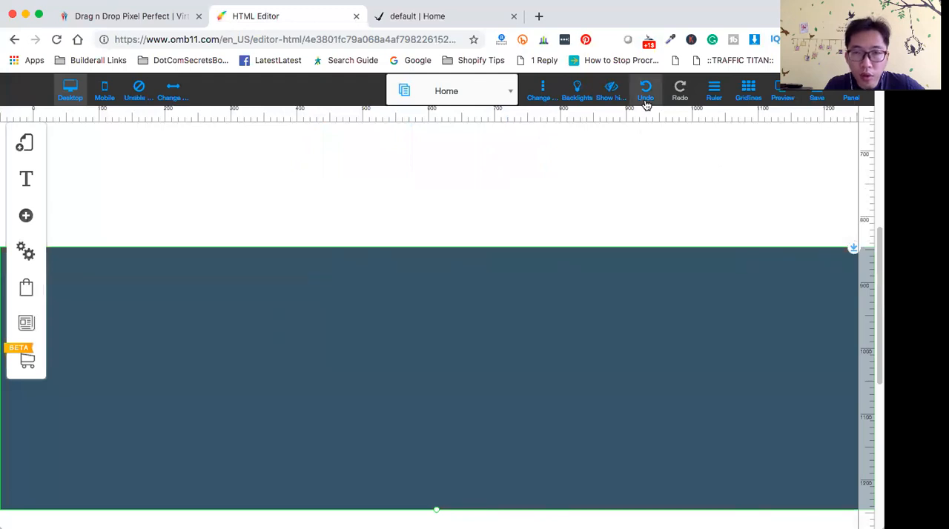
left_click(647, 99)
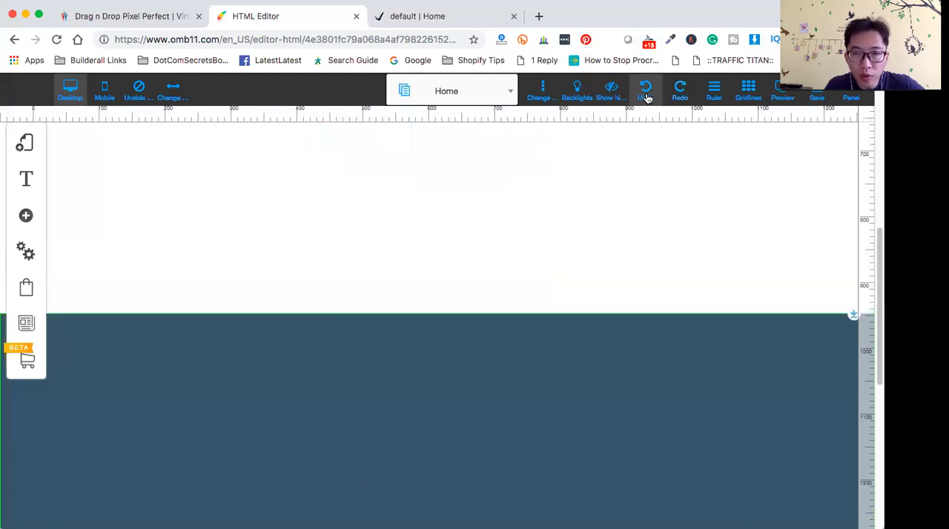
- Undo the slate-blue banner's earlier resize and downward push, and review how it sits over the portrait section
left_click(647, 93)
left_click(646, 93)
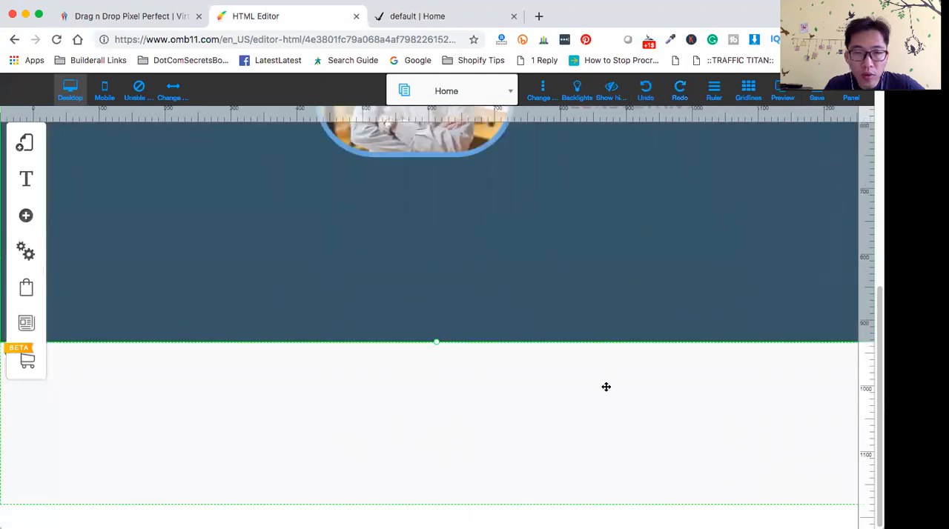
scroll(615, 401, "up", 3)
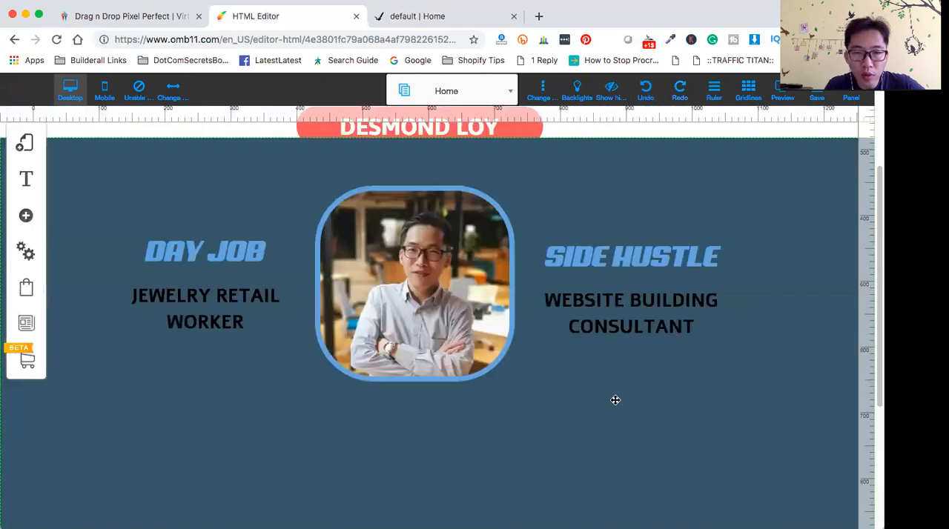
scroll(616, 401, "up", 2)
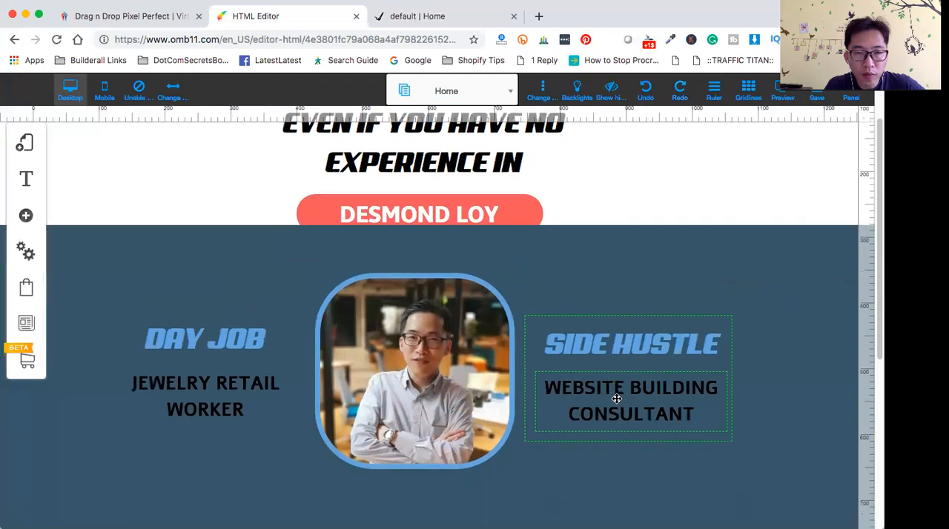
scroll(616, 398, "up", 2)
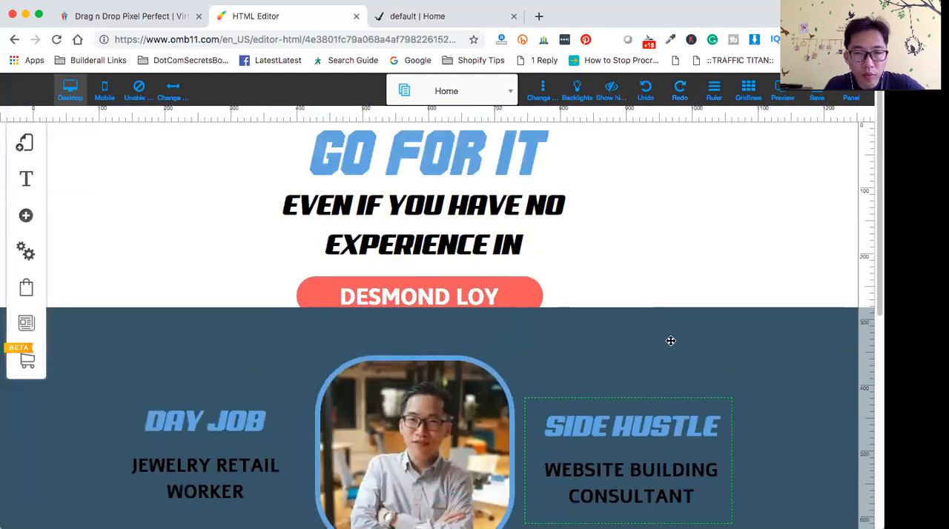
- Try nudging the slate-blue banner slightly down to the coral callout's lower edge and changing its layer order
mouse_move(672, 338)
left_mouse_down()
mouse_move(670, 287)
mouse_move(670, 344)
left_mouse_up()
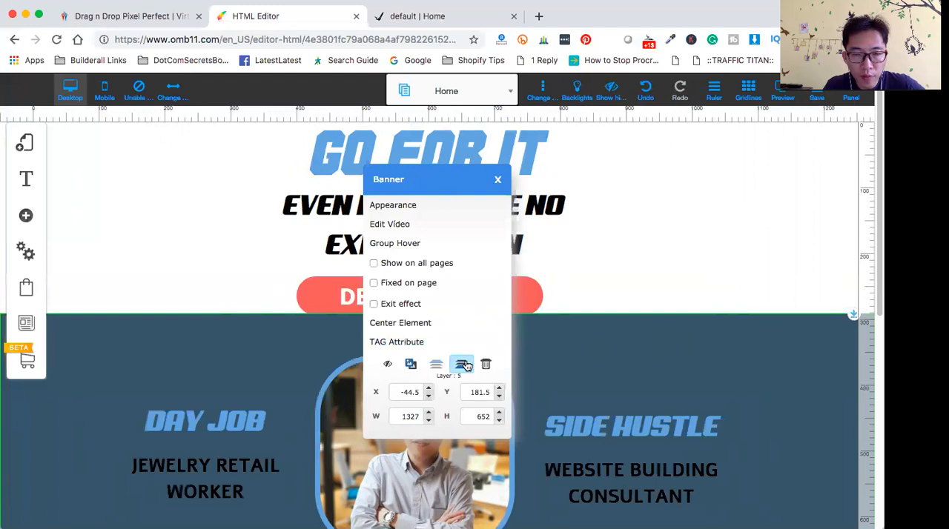
left_click(775, 368)
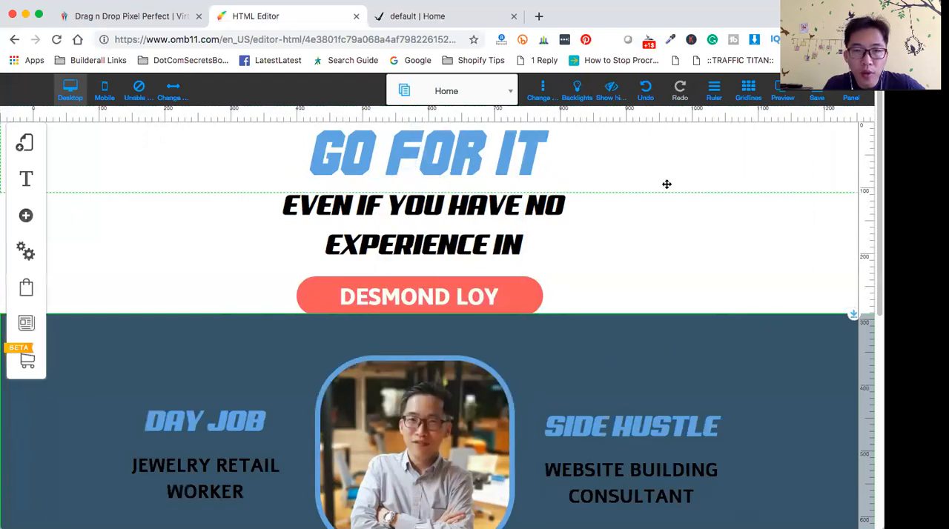
scroll(693, 309, "down", 1)
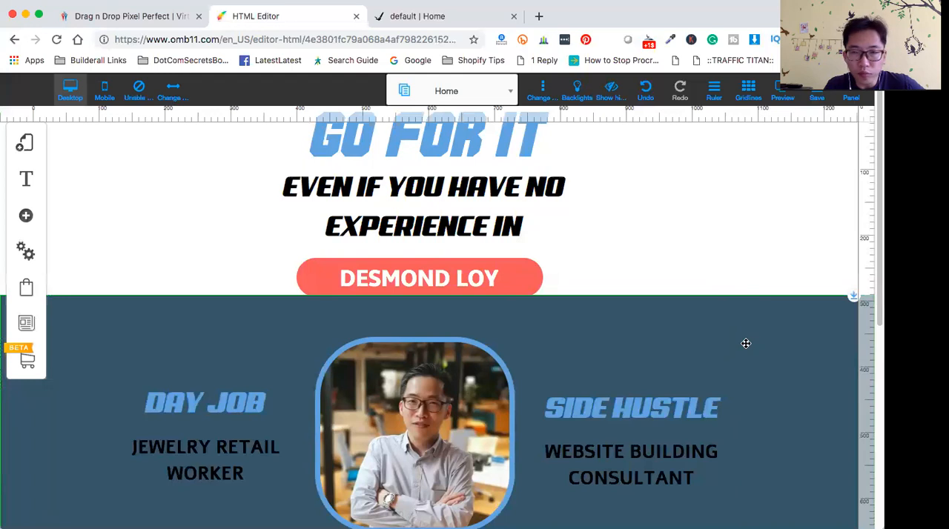
- Undo the placement of the slate-blue banner and check the empty area between the portrait and the pale grey banner
left_click(648, 90)
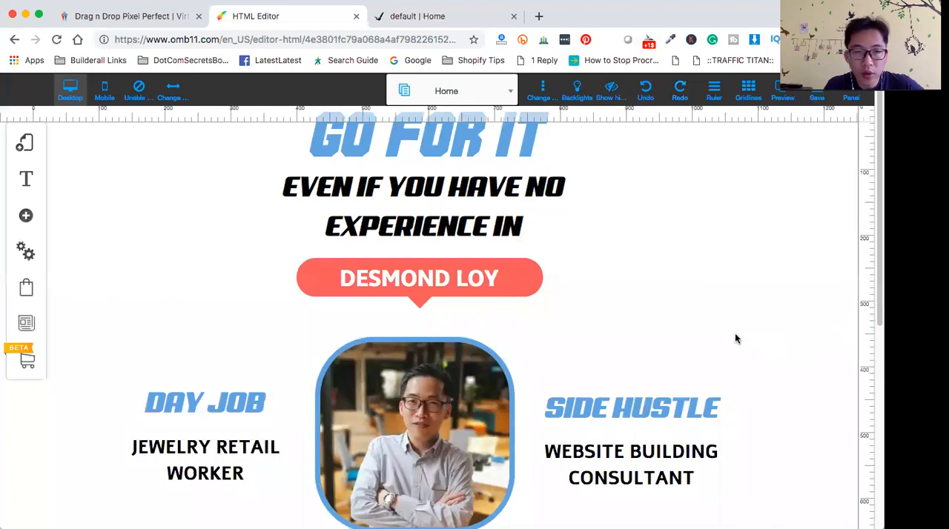
scroll(726, 328, "up", 1)
scroll(704, 319, "down", 5)
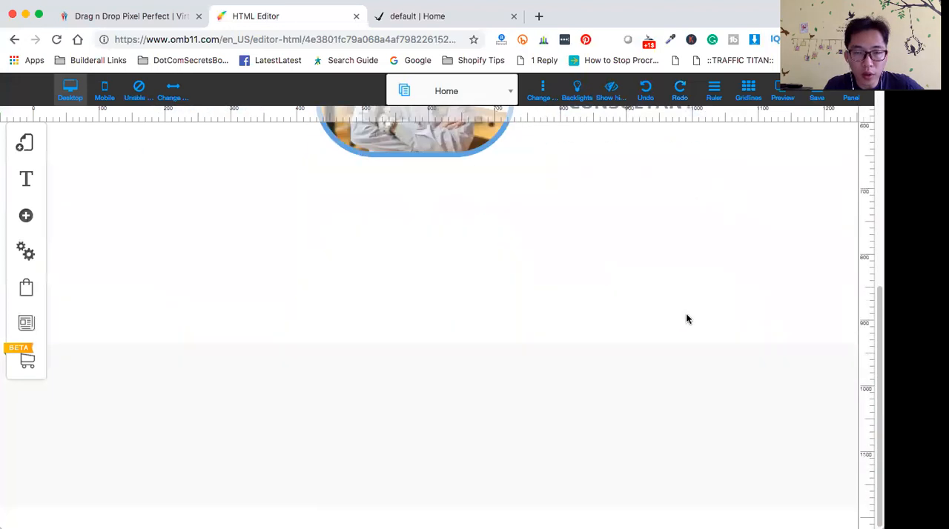
scroll(583, 371, "down", 1)
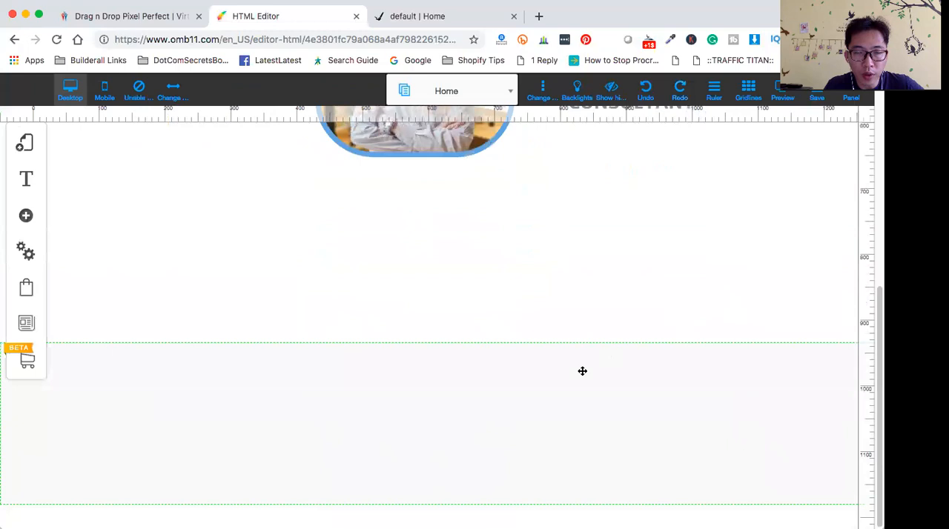
left_click(506, 412)
scroll(586, 423, "up", 4)
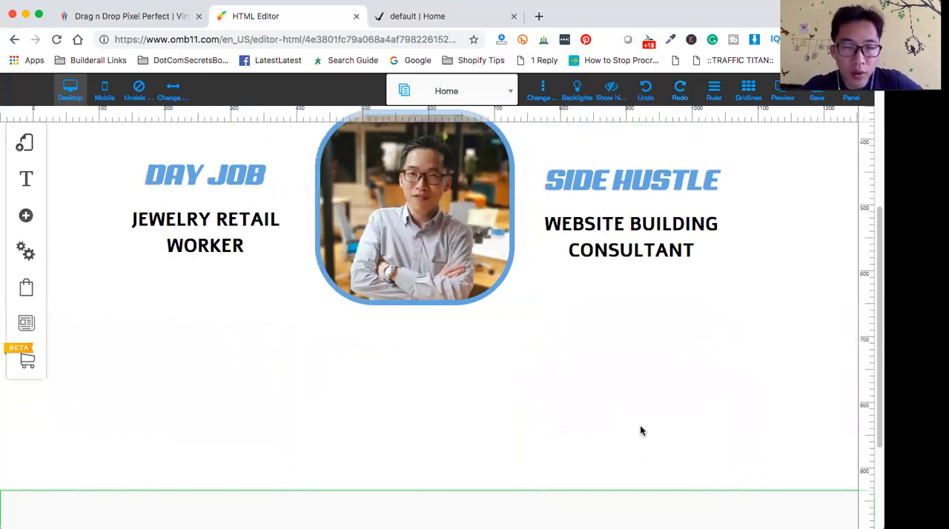
scroll(160, 371, "up", 3)
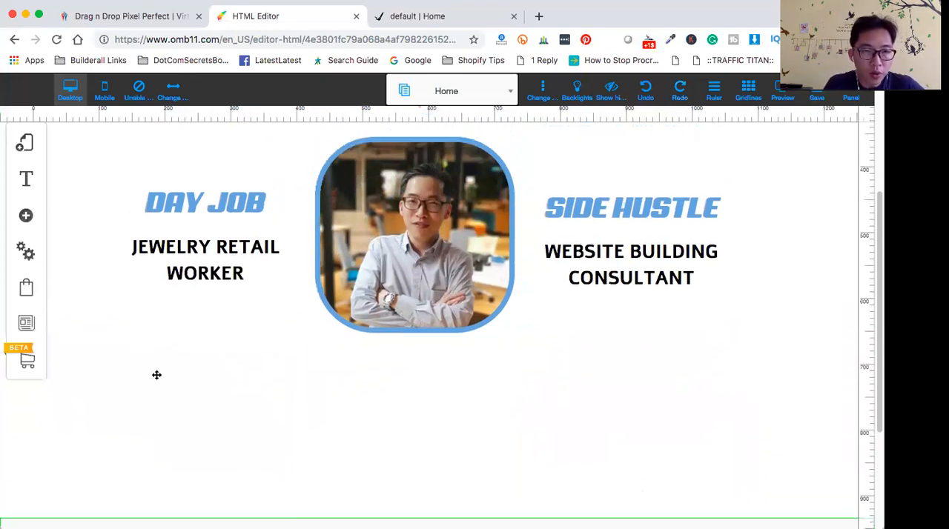
scroll(208, 370, "down", 4)
scroll(209, 371, "up", 1)
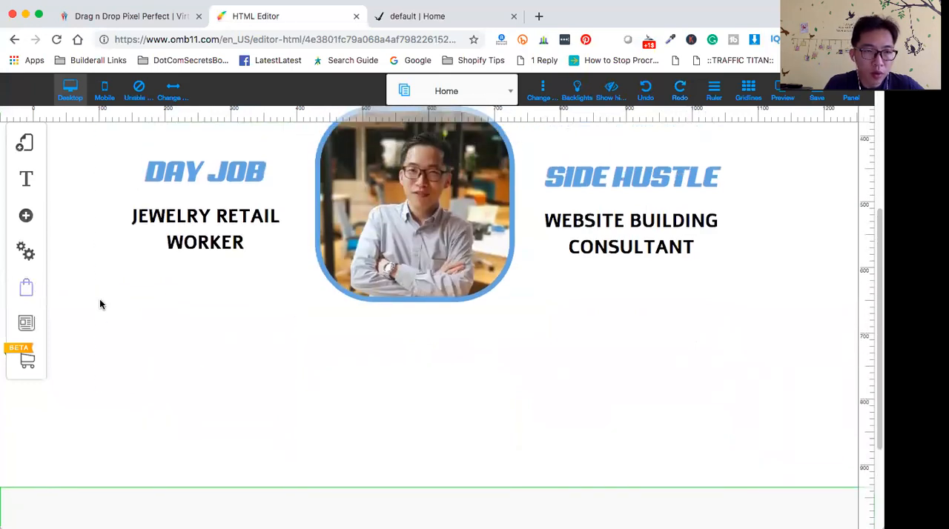
- Add the teal rounded speech-bubble box with an upper-right tail from the Personalized boxes of the element library
left_click(25, 216)
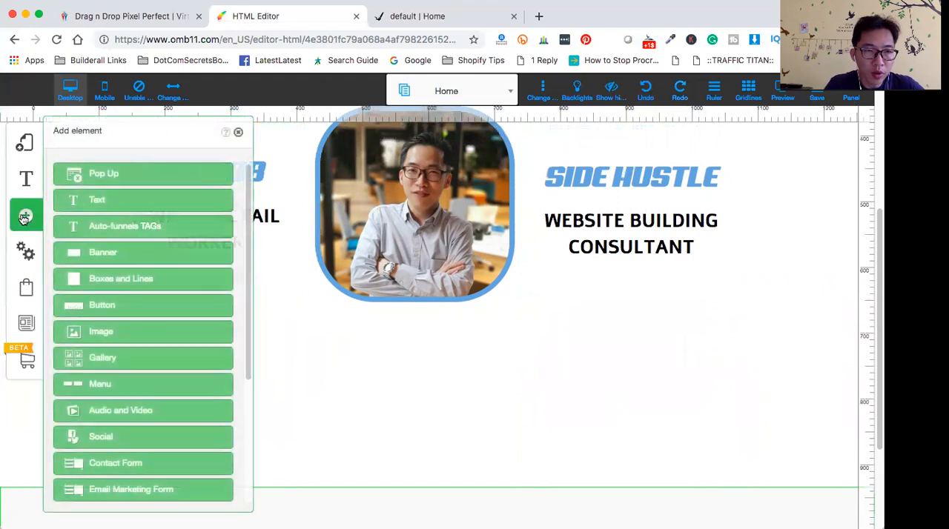
left_click(139, 288)
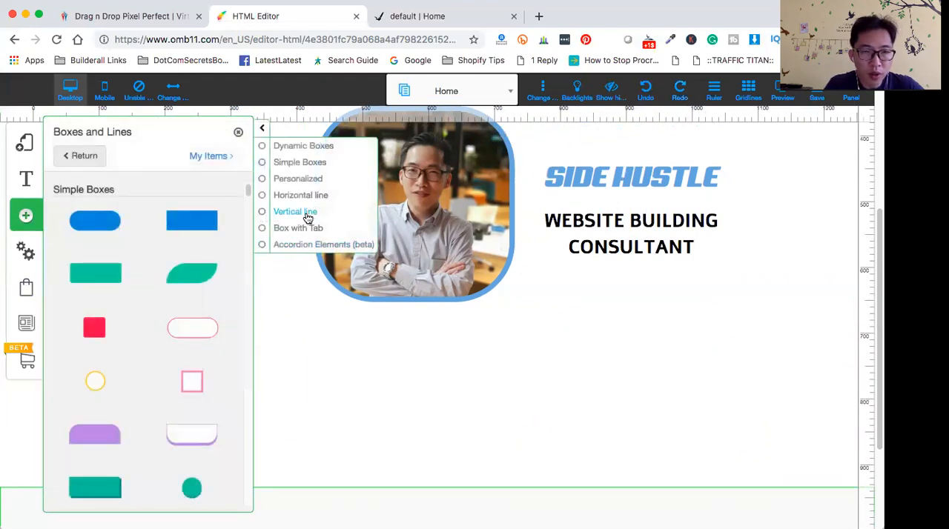
left_click(304, 181)
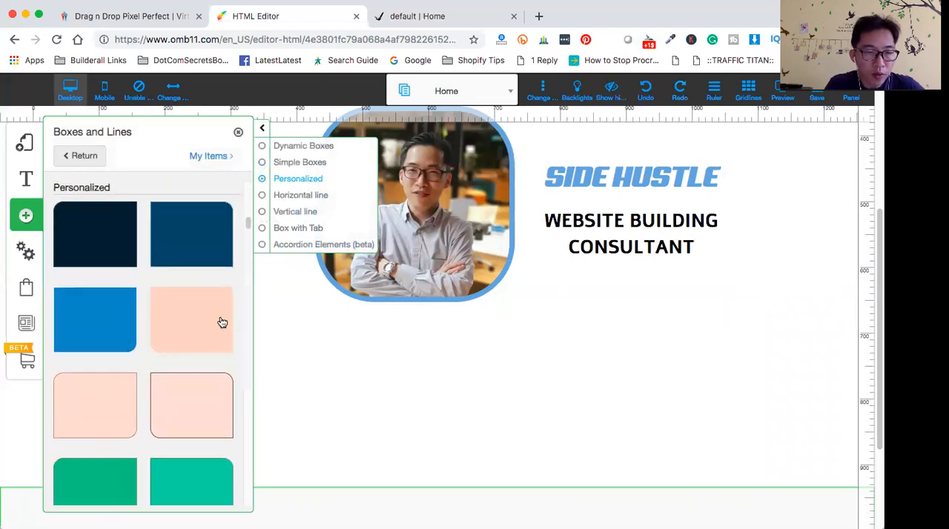
scroll(219, 322, "down", 5)
scroll(155, 324, "down", 3)
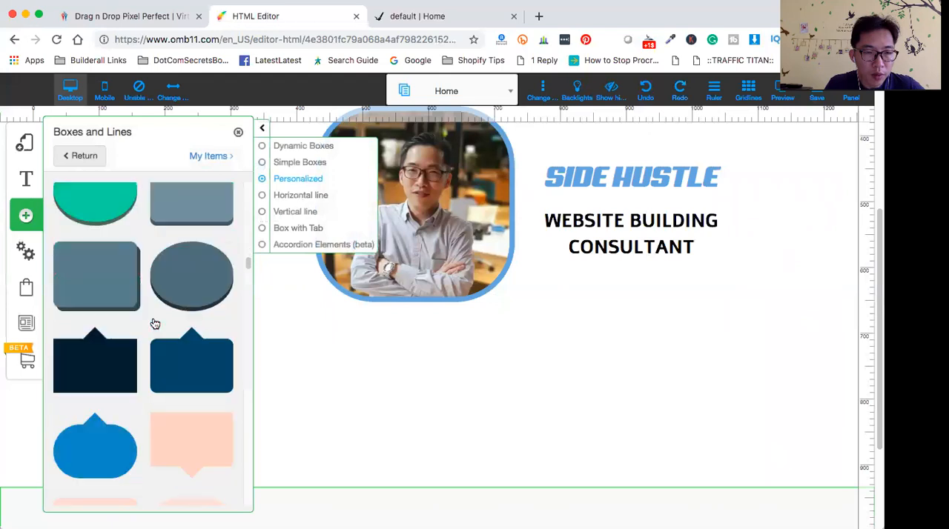
scroll(155, 324, "down", 1)
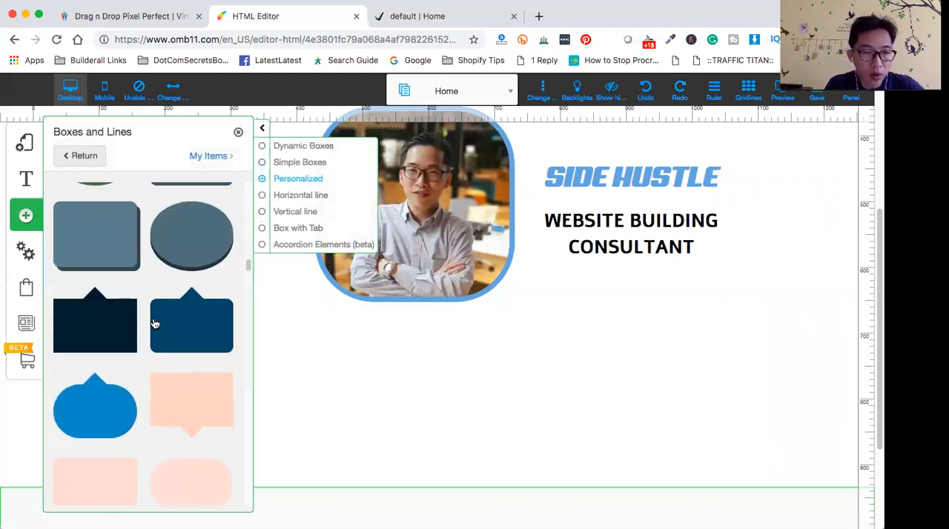
scroll(155, 324, "down", 3)
scroll(155, 324, "down", 10)
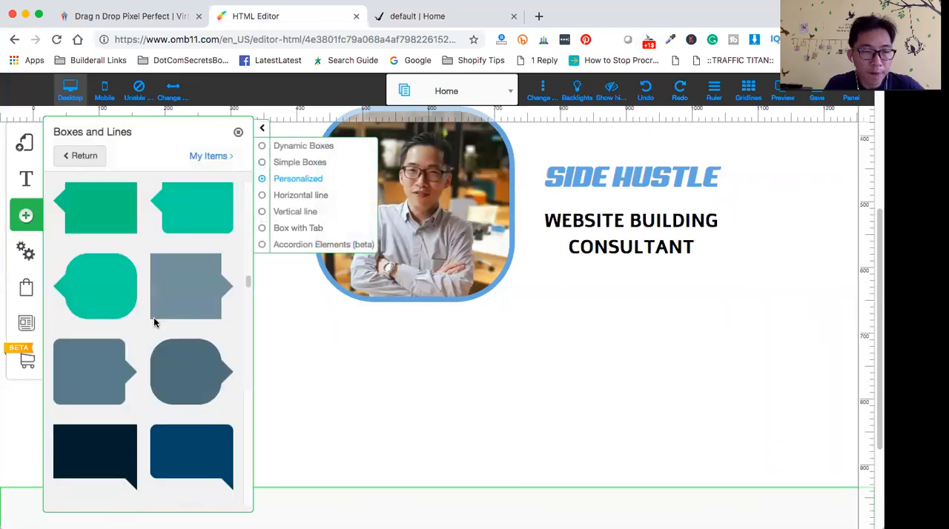
scroll(155, 323, "down", 4)
scroll(155, 324, "up", 1)
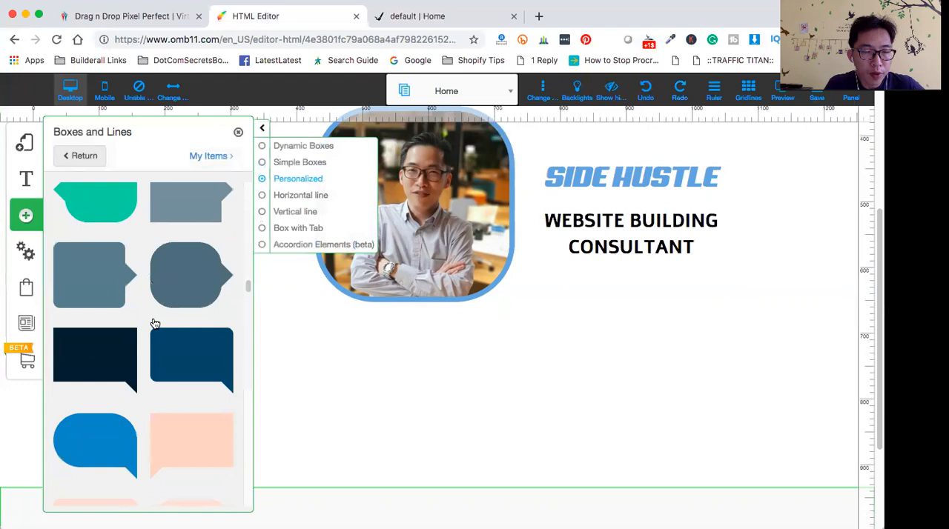
scroll(155, 324, "down", 1)
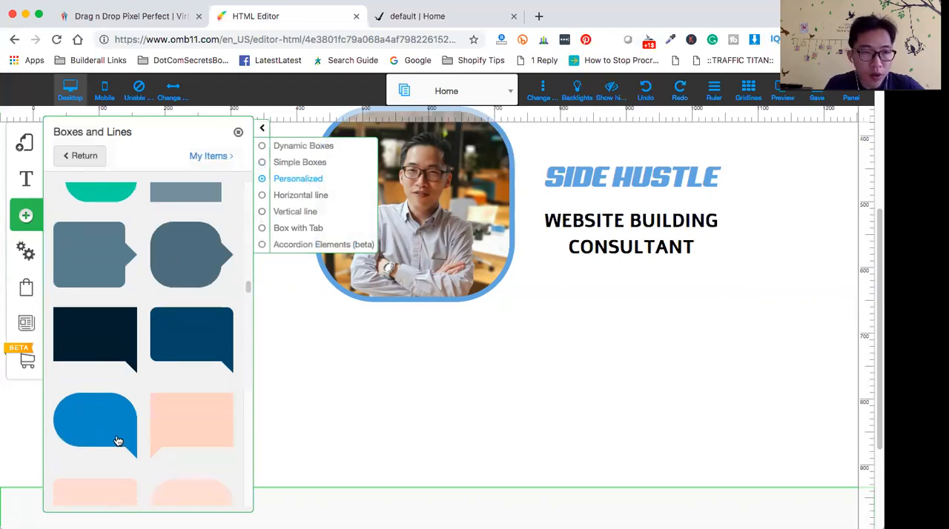
scroll(133, 442, "down", 10)
scroll(133, 442, "up", 1)
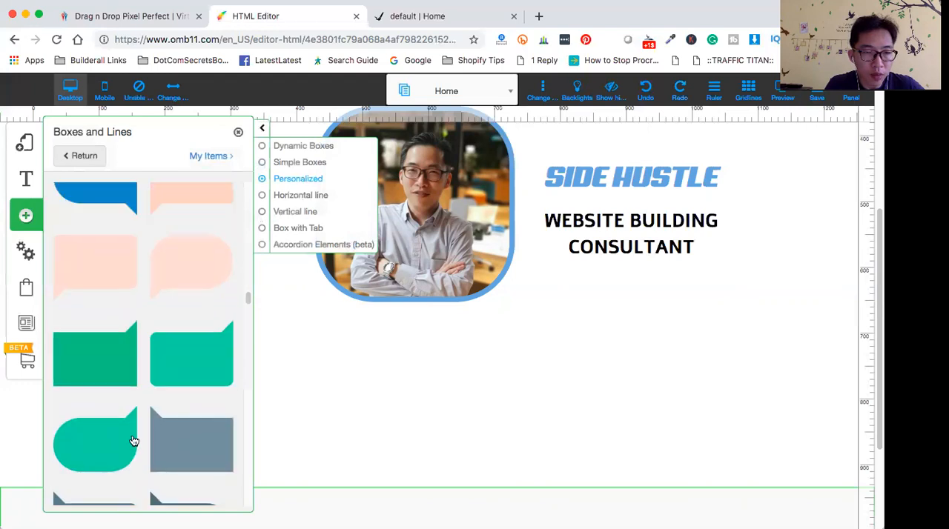
scroll(133, 442, "down", 1)
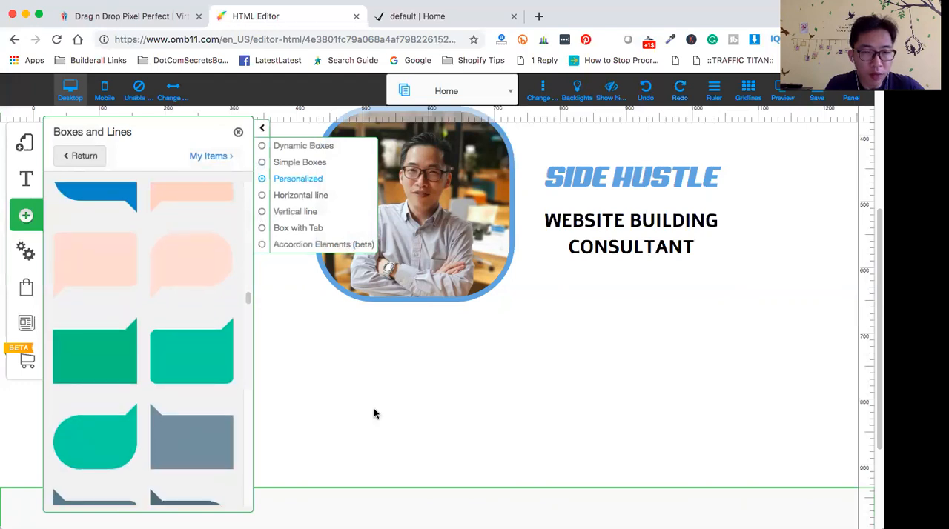
scroll(296, 434, "up", 1)
left_click(101, 445)
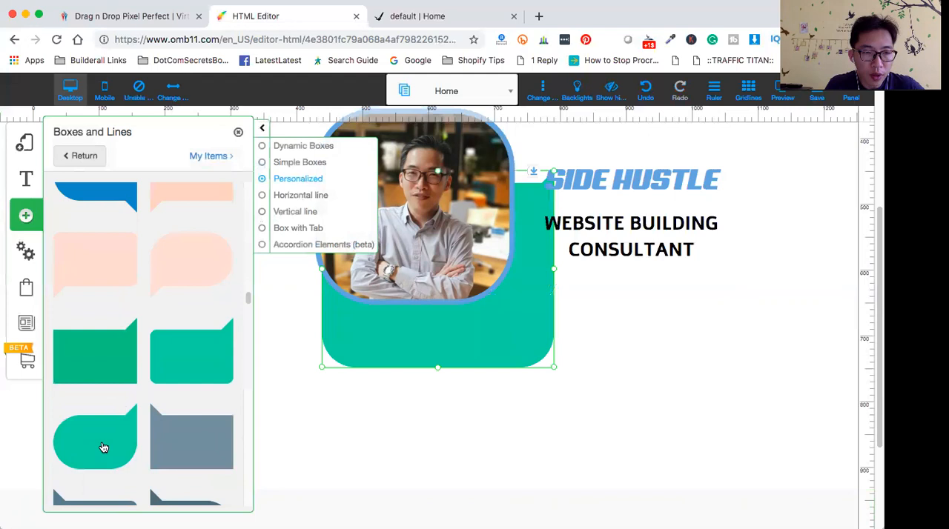
- Place the teal speech-bubble box centred below the portrait and resize it to about 846 by 201 px
left_click_drag(468, 333, 431, 466)
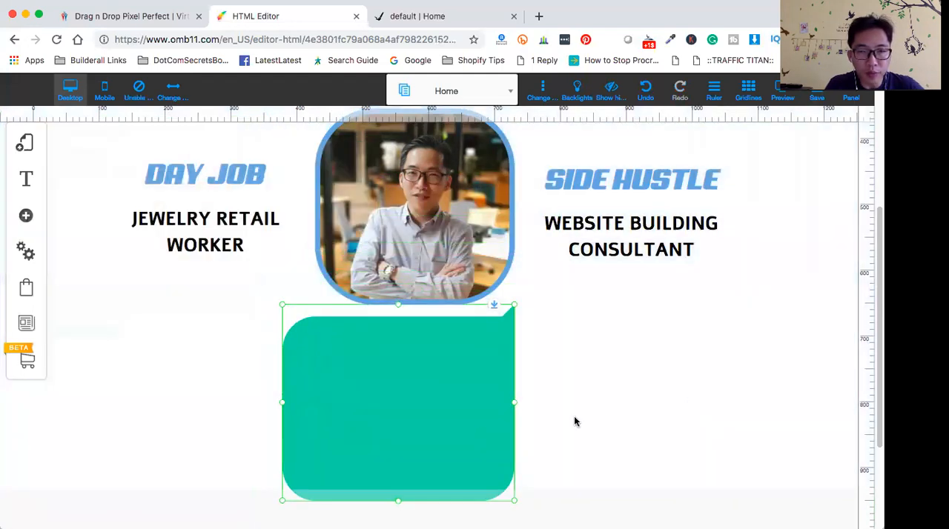
left_click_drag(517, 407, 757, 403)
left_click_drag(276, 406, 124, 405)
left_click_drag(440, 506, 448, 432)
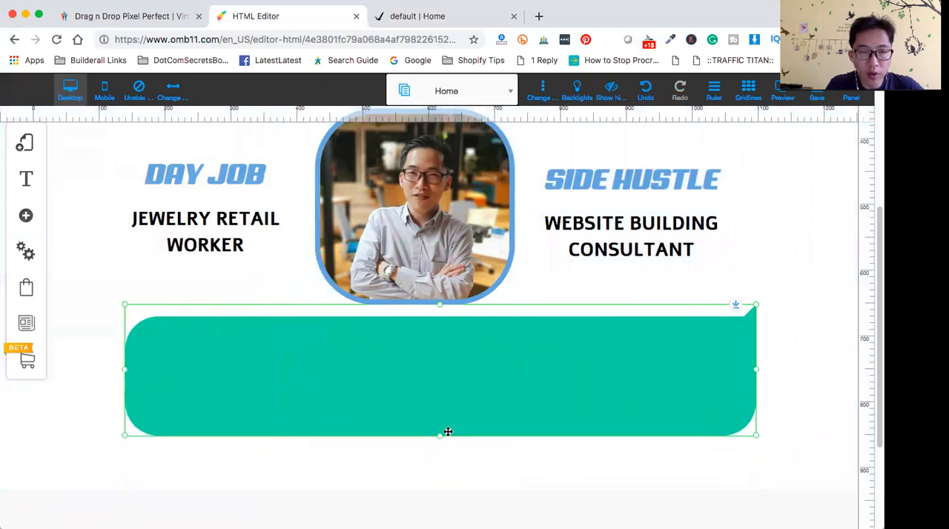
left_click_drag(443, 385, 546, 403)
left_click_drag(740, 388, 666, 377)
left_click_drag(381, 379, 420, 376)
- Set the speech-bubble box's central background color to medium blue, after comparing lighter blues, and close its style settings
left_click(414, 389)
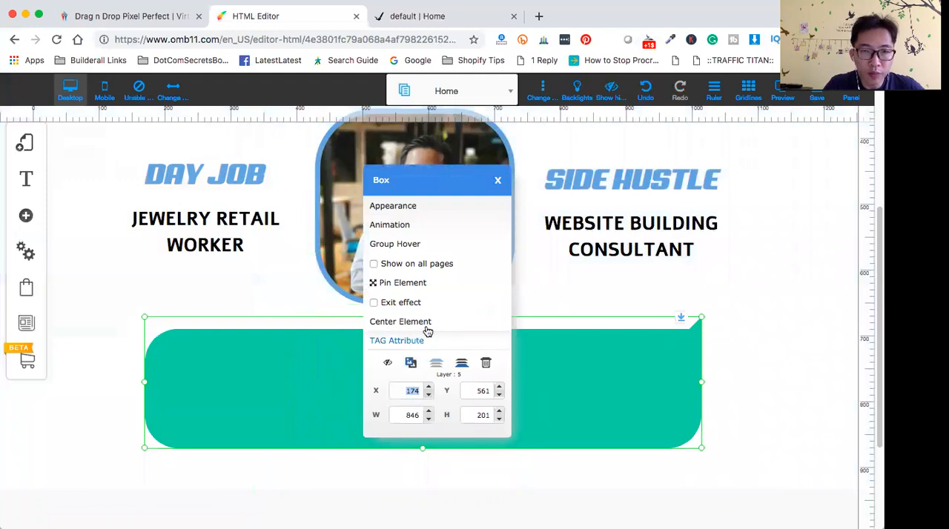
left_click(414, 206)
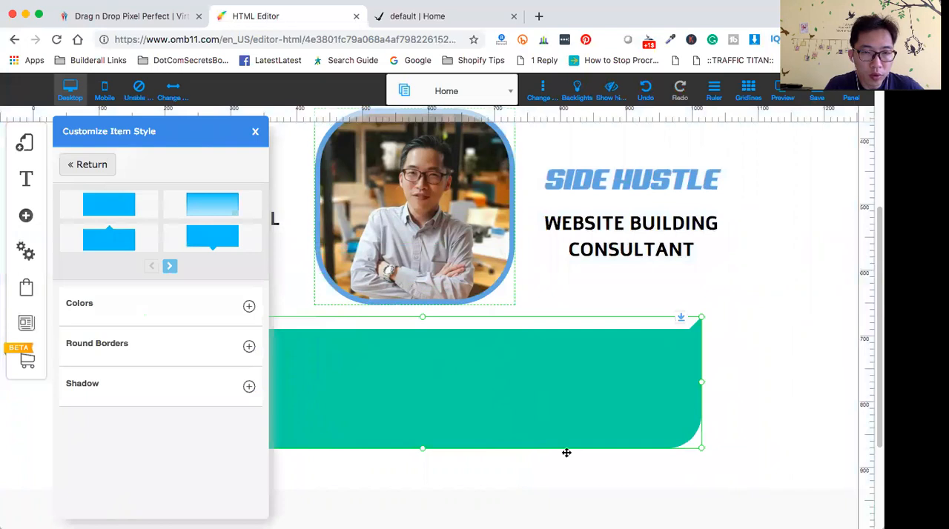
left_click(252, 307)
left_click(244, 345)
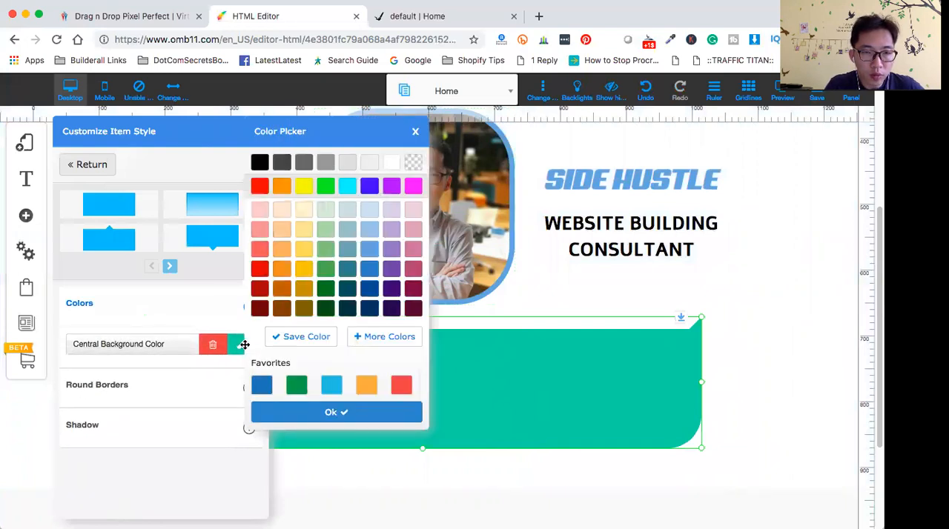
left_click(371, 251)
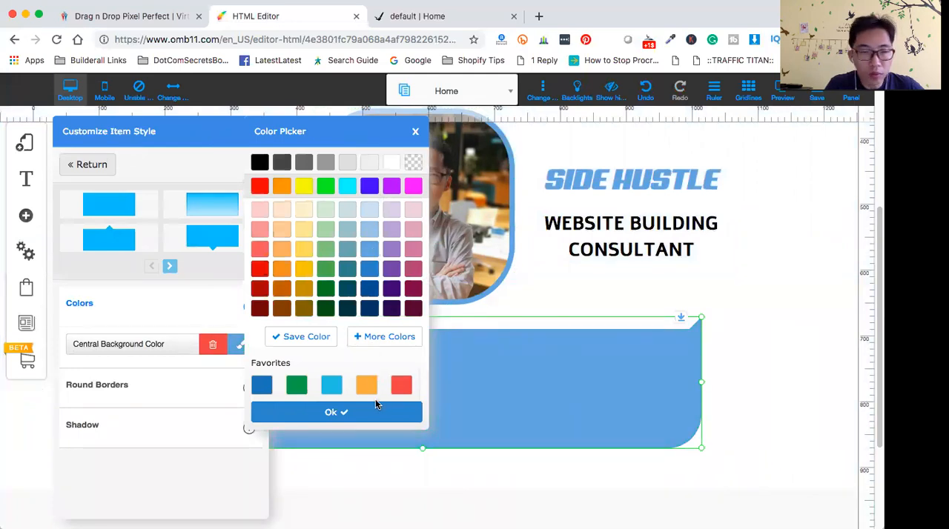
left_click(372, 211)
left_click(370, 230)
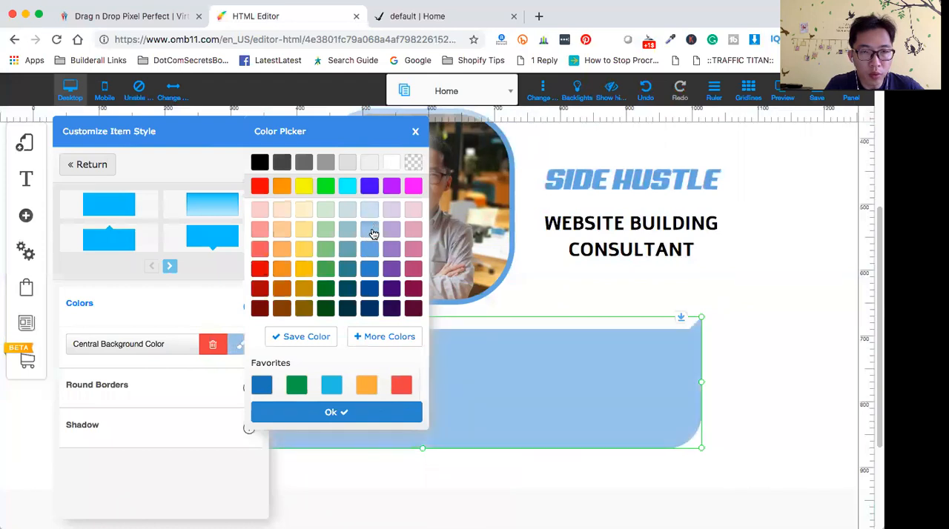
left_click(371, 254)
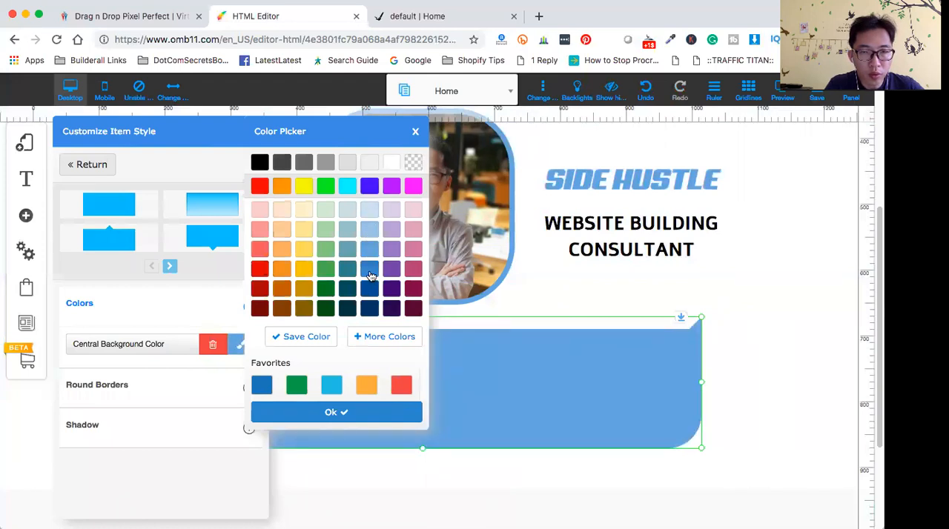
left_click(370, 274)
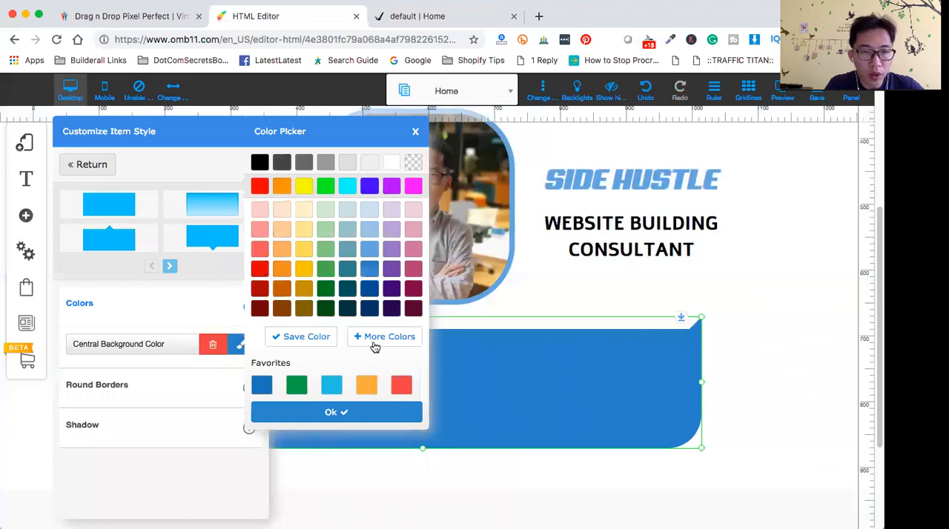
left_click(342, 415)
left_click(457, 394)
left_click(481, 494)
left_click(410, 394)
left_click(112, 292)
left_click(462, 390)
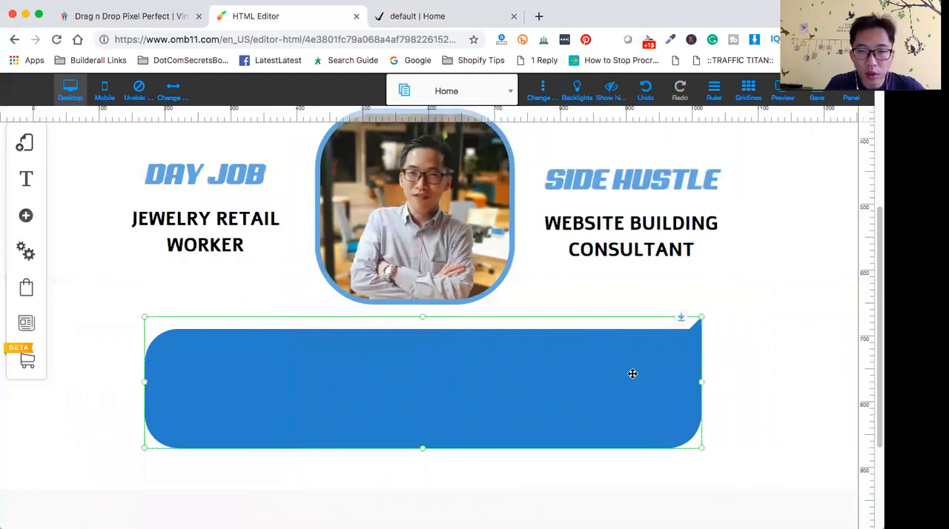
- Narrow the blue speech-bubble box to about 770 px wide and recentre it below the portrait
left_click_drag(703, 387, 657, 386)
left_click_drag(428, 379, 447, 376)
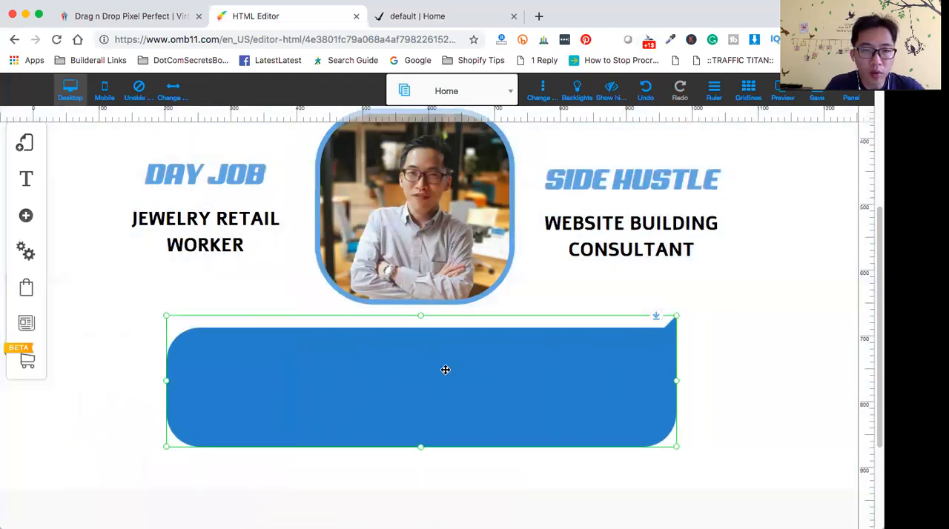
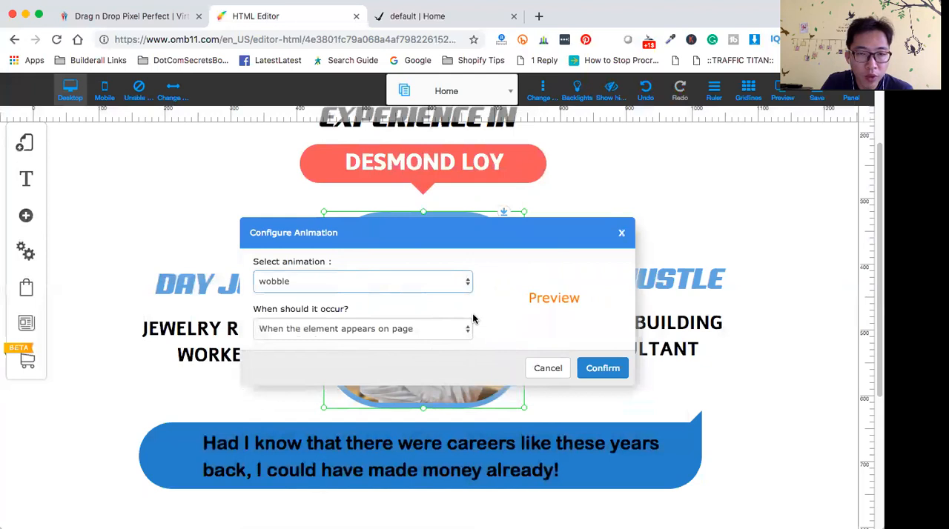
- Set the portrait's wobble animation to occur when the mouse is over the element and confirm the animation settings
left_click(467, 330)
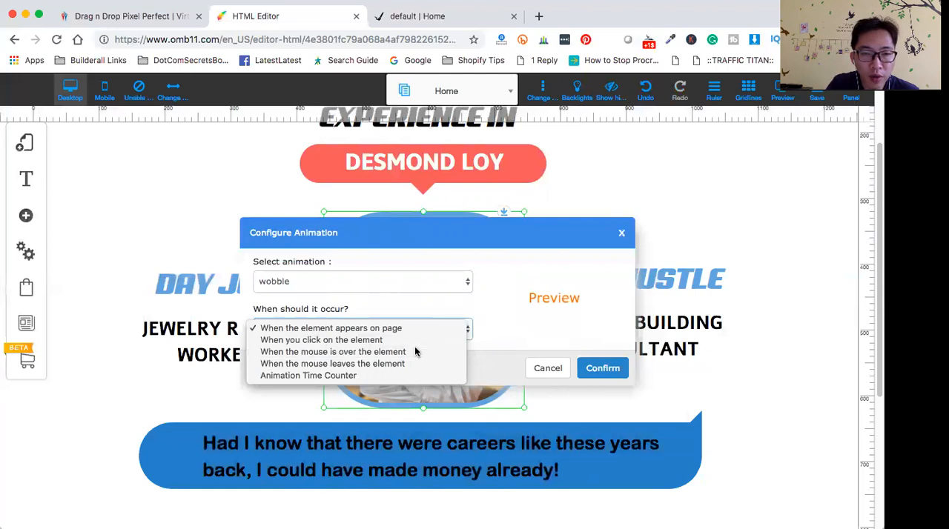
left_click(415, 351)
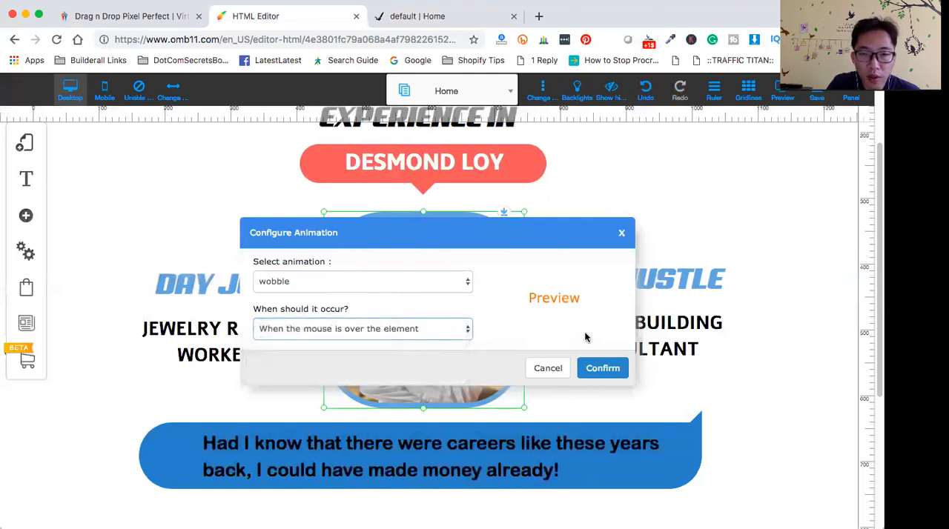
left_click(618, 368)
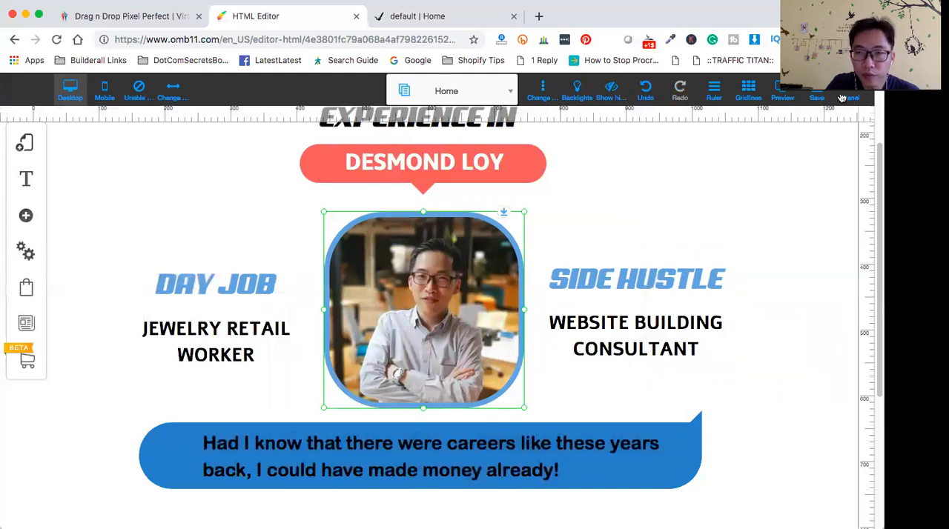
- Save the modified Home page, preview it down to the speech-bubble box, and return to editing
left_click(817, 97)
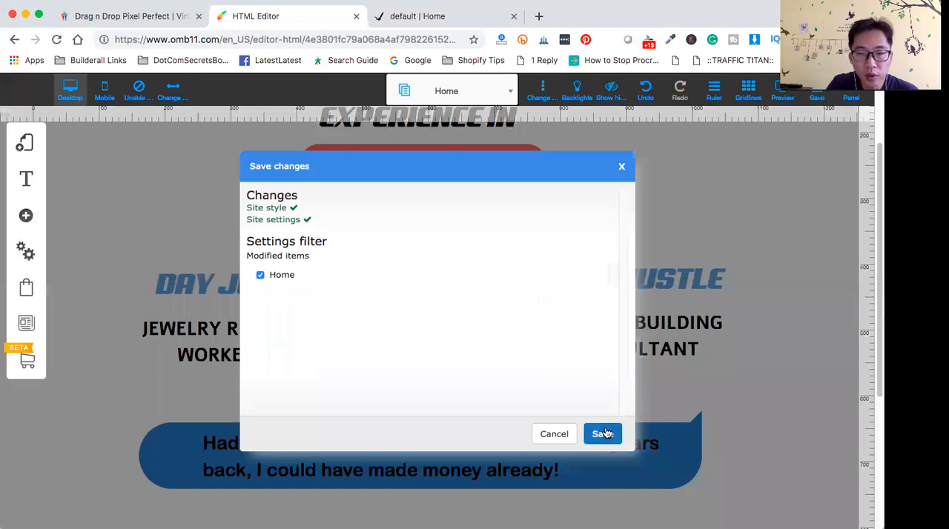
left_click(602, 434)
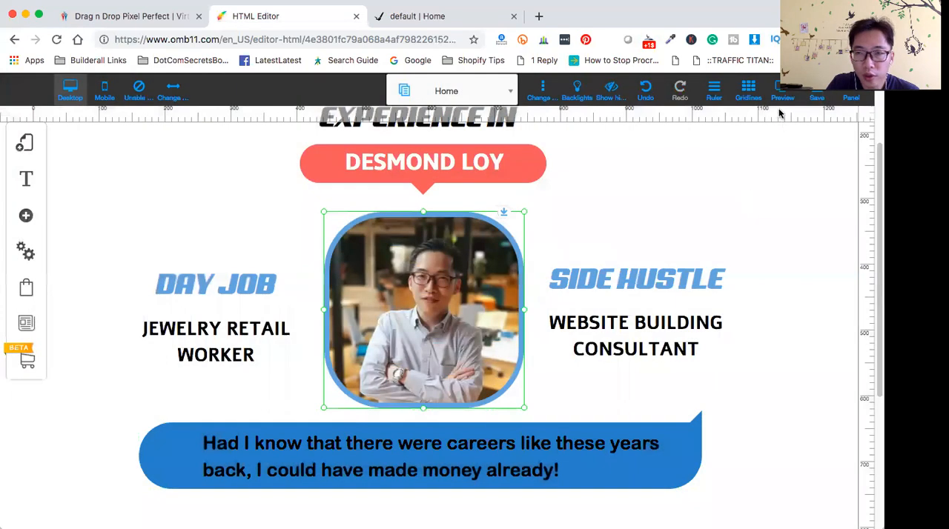
left_click(784, 92)
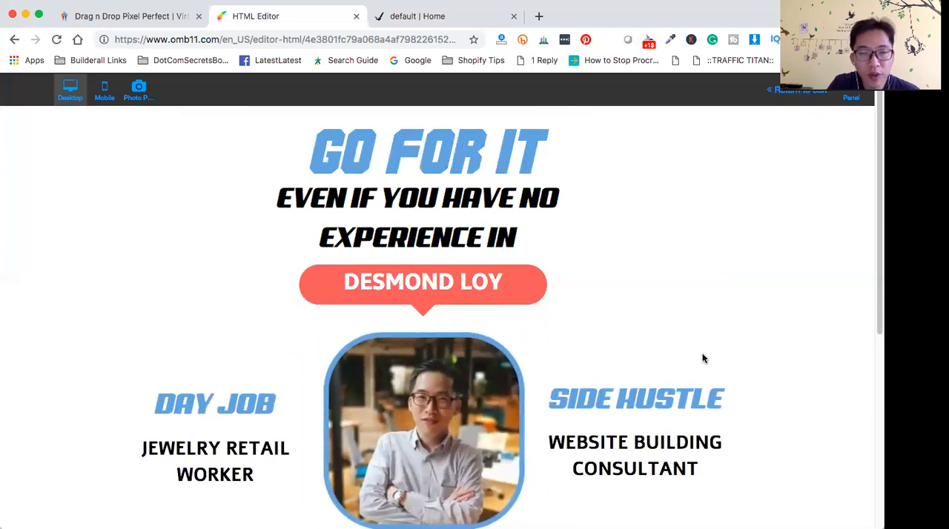
scroll(702, 354, "down", 3)
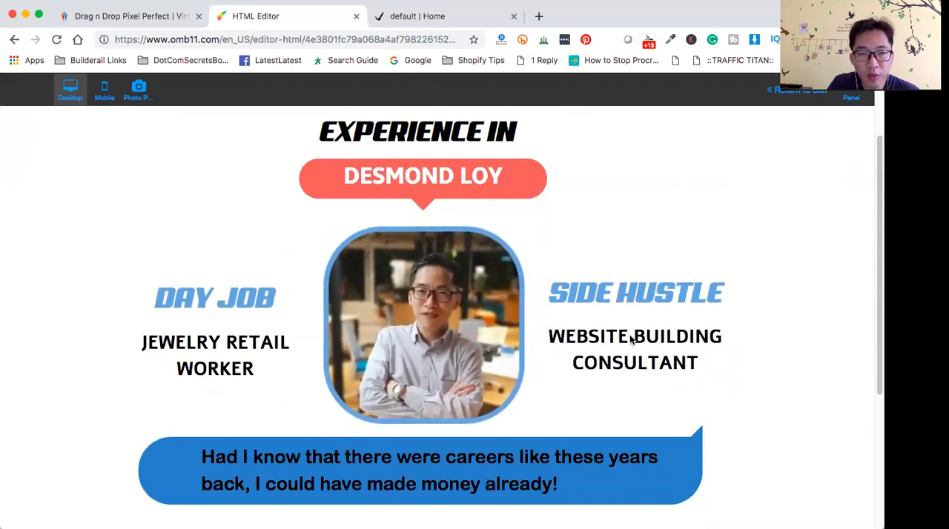
scroll(689, 308, "up", 3)
left_click(771, 100)
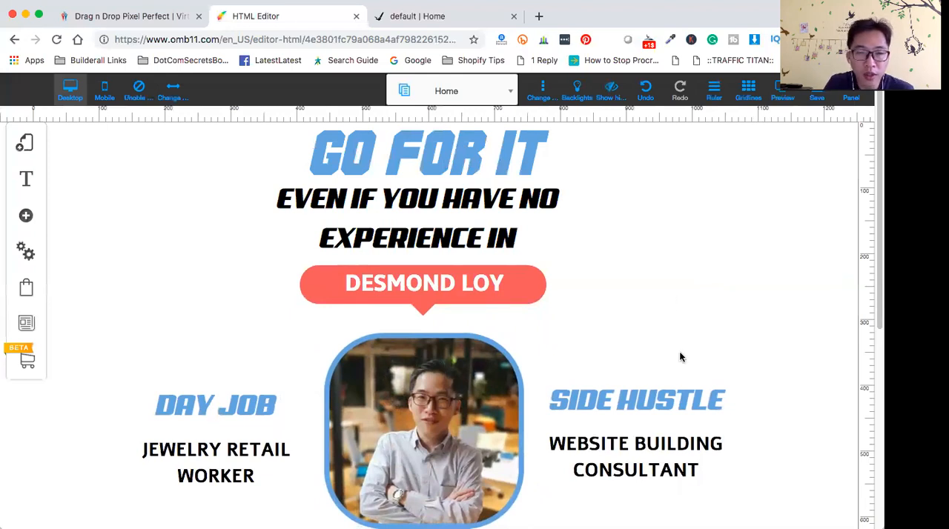
- Review the page layout in the editor from the title header down to the blue speech-bubble box
scroll(679, 357, "down", 6)
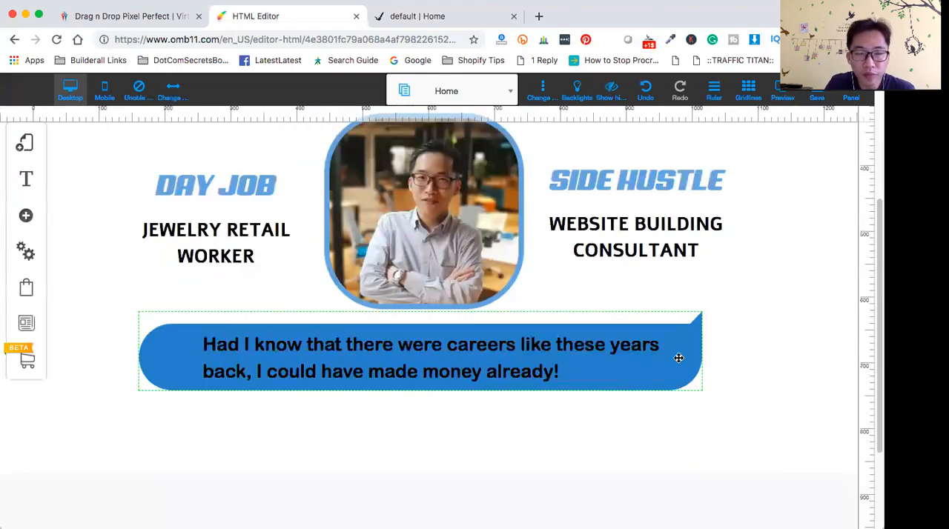
scroll(679, 358, "up", 3)
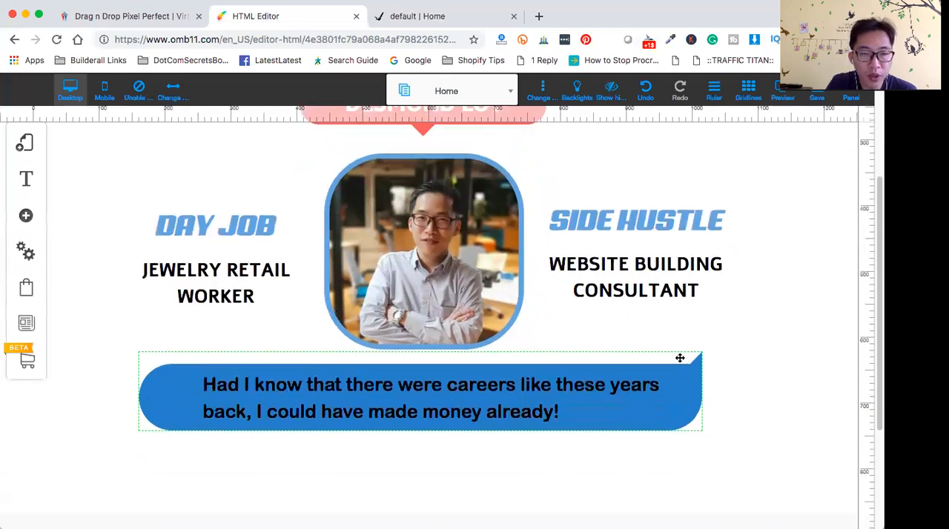
scroll(680, 358, "up", 4)
scroll(680, 358, "down", 4)
scroll(680, 363, "up", 3)
scroll(684, 366, "up", 1)
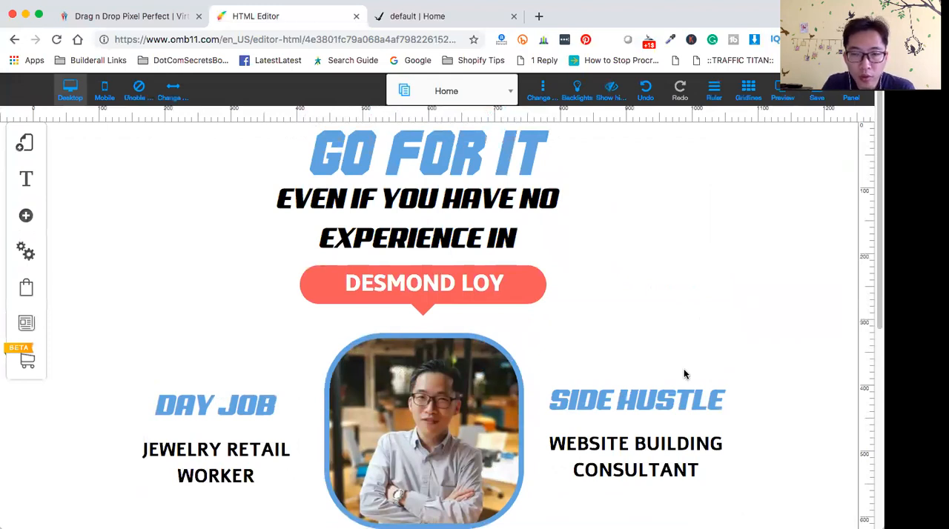
scroll(684, 375, "down", 3)
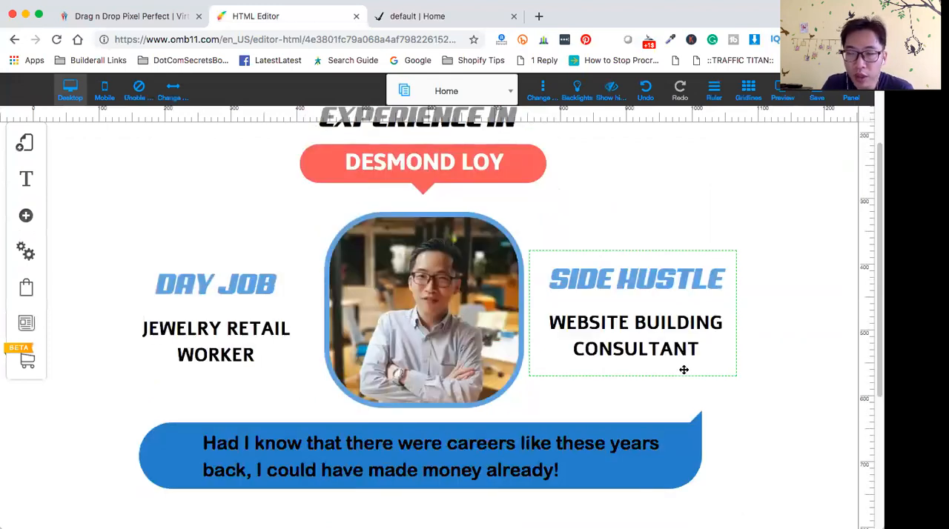
scroll(684, 369, "up", 3)
scroll(684, 370, "down", 3)
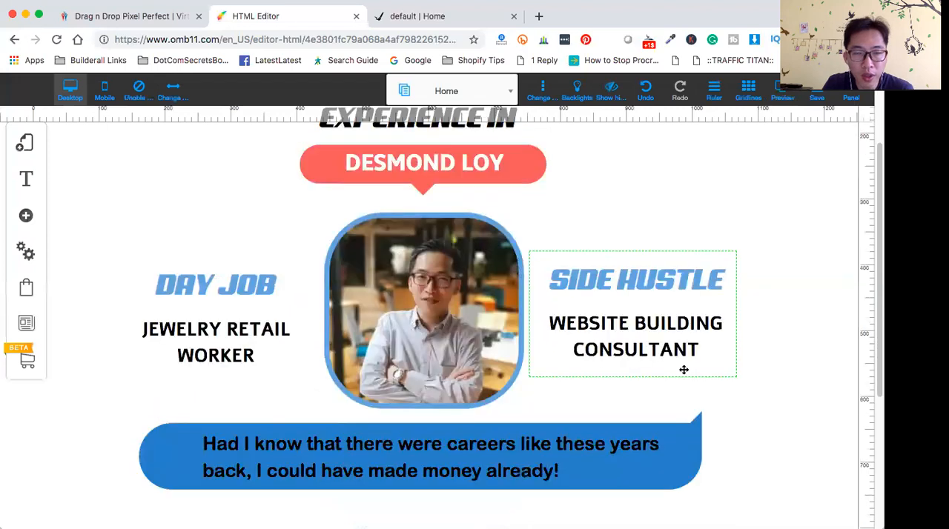
scroll(684, 370, "up", 3)
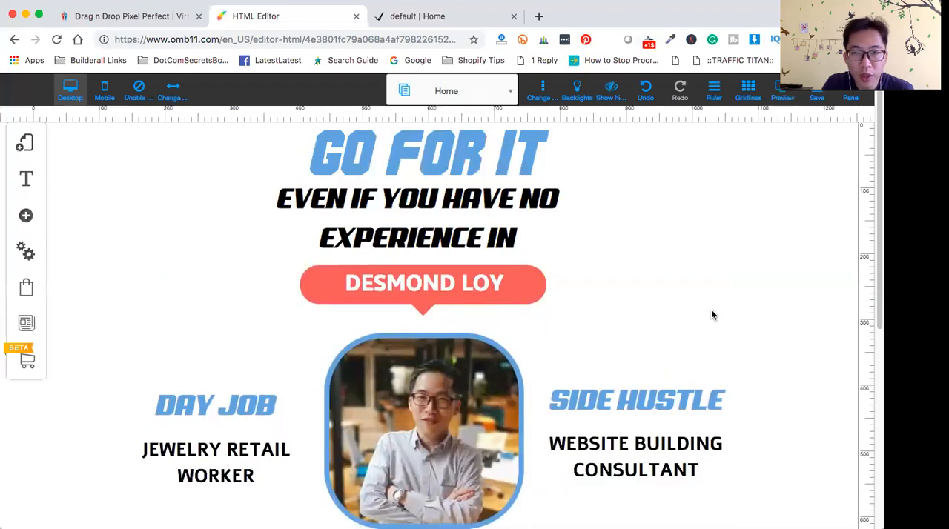
- Preview the page again, check the section from the header to the speech bubble, and return to the editor
left_click(784, 97)
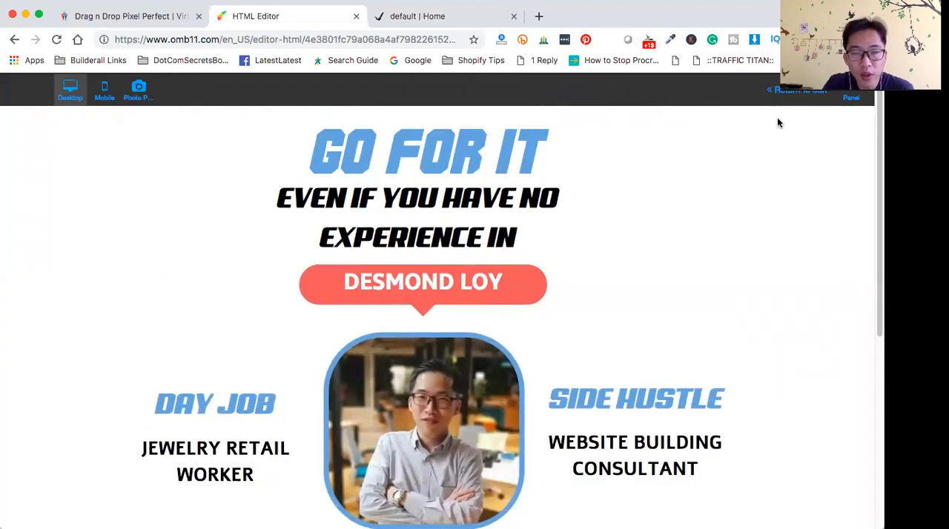
scroll(643, 326, "down", 3)
scroll(652, 340, "up", 3)
scroll(652, 337, "down", 5)
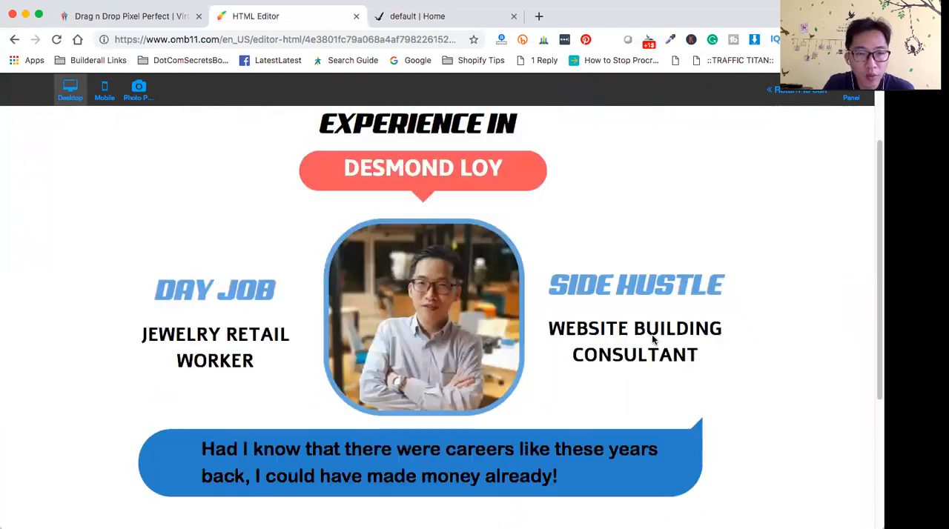
scroll(652, 337, "up", 5)
scroll(653, 340, "down", 4)
scroll(653, 339, "up", 4)
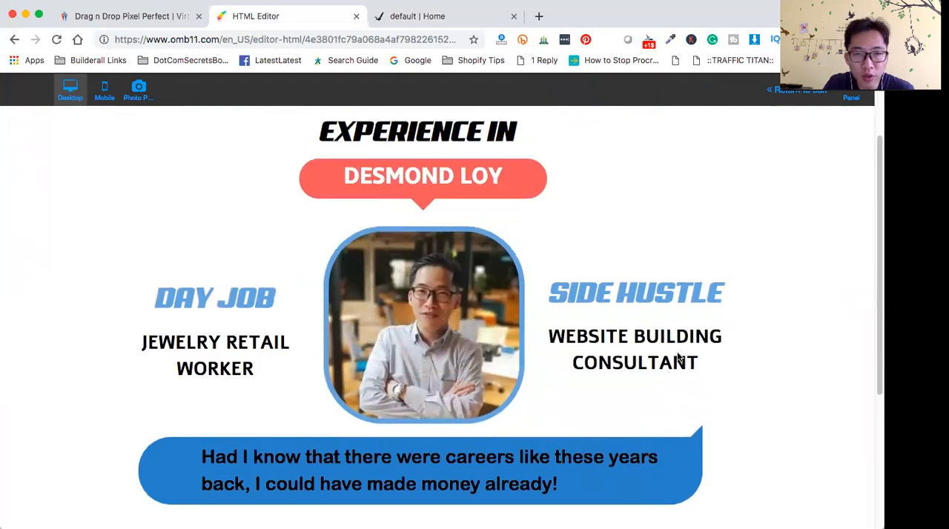
left_click(805, 97)
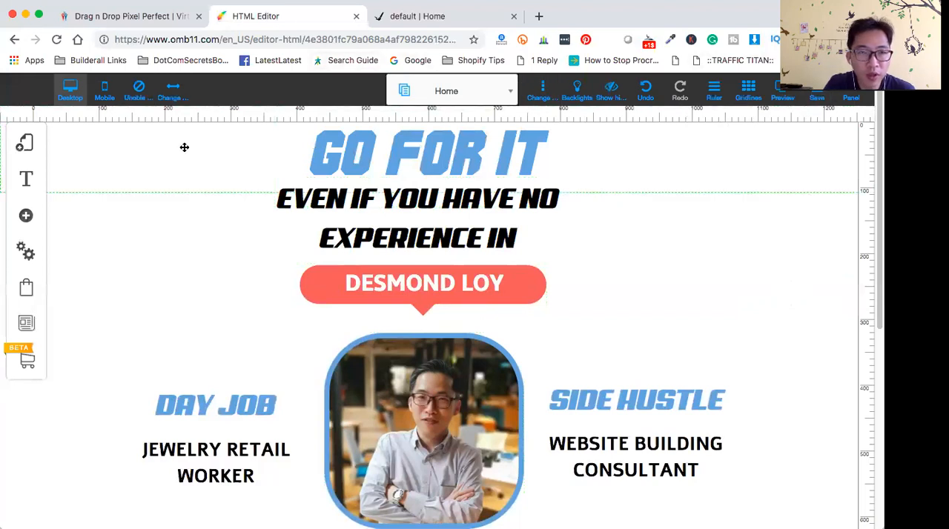
- Switch to the Builderall office and open the My sites list of the Drag and Drop Pixel Perfect builder
left_click(146, 17)
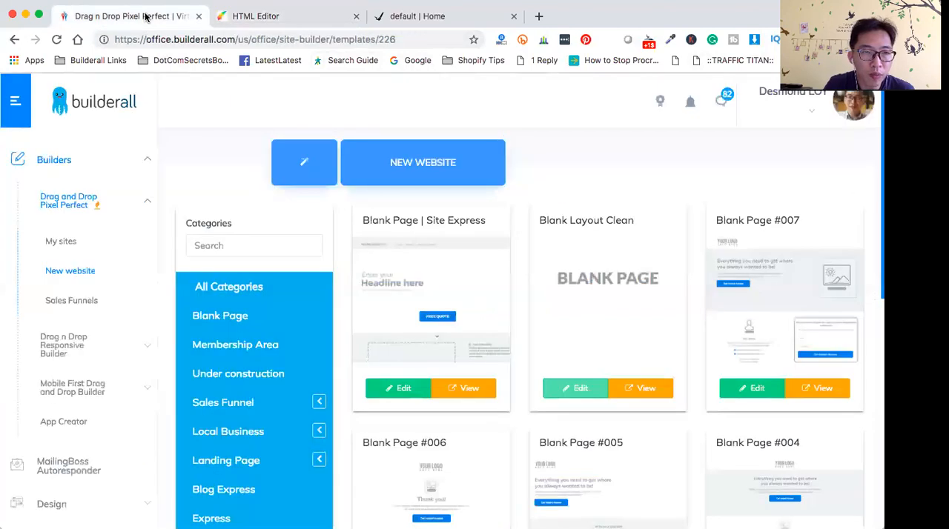
left_click(94, 112)
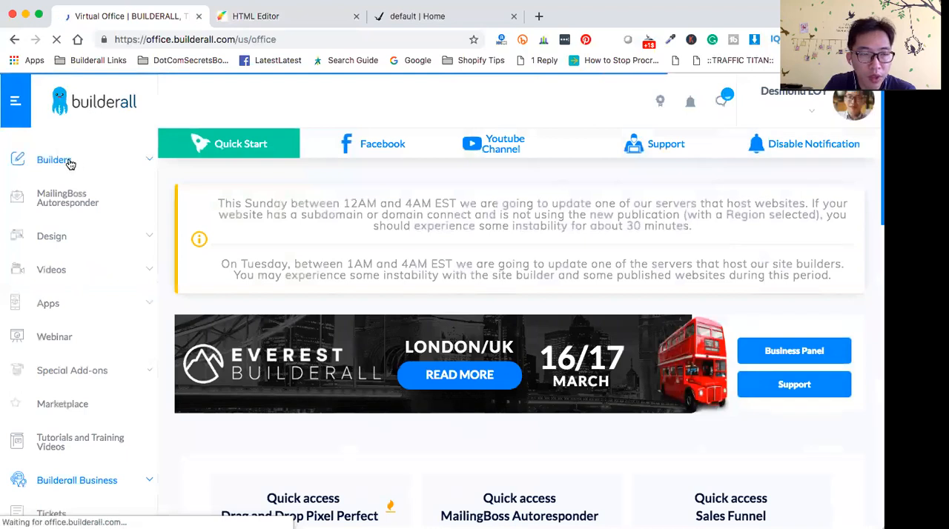
left_click(55, 160)
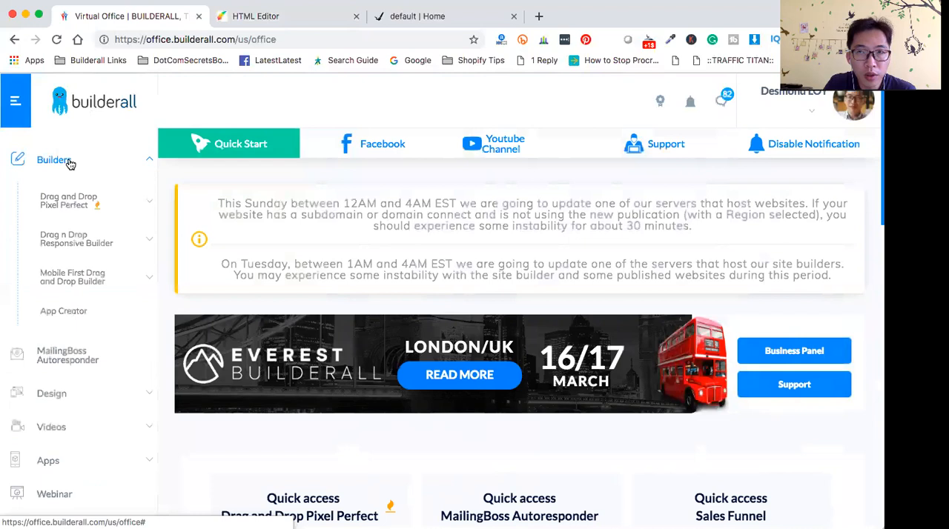
left_click(69, 199)
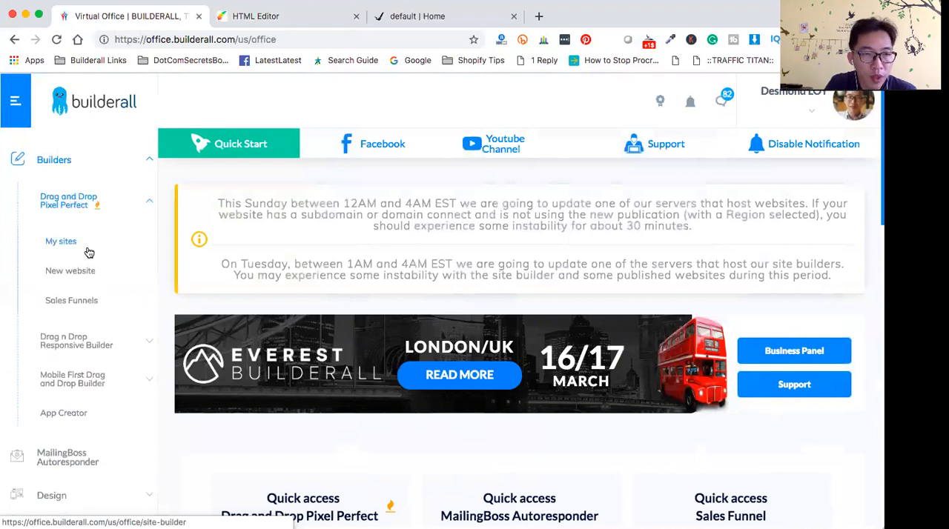
left_click(66, 245)
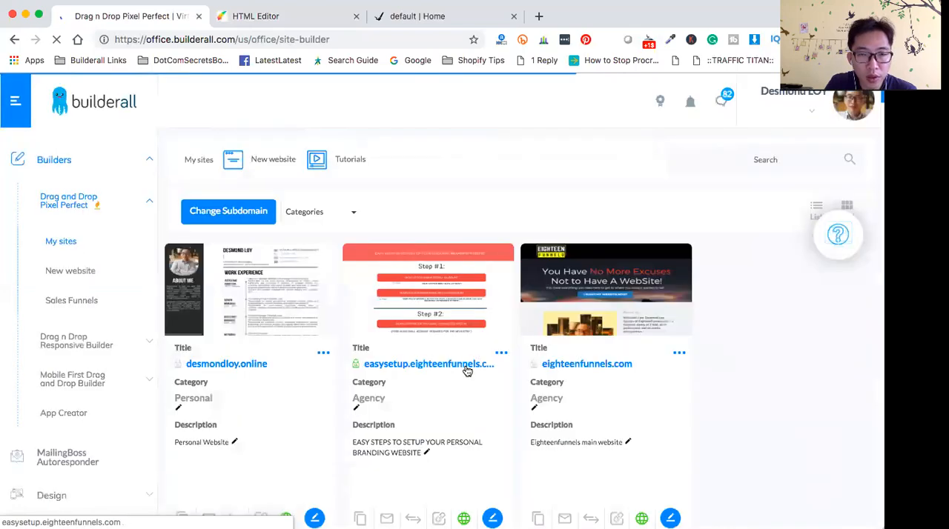
- Publish the leap-demo site from the site list and open its live page
scroll(468, 368, "down", 2)
scroll(475, 372, "down", 5)
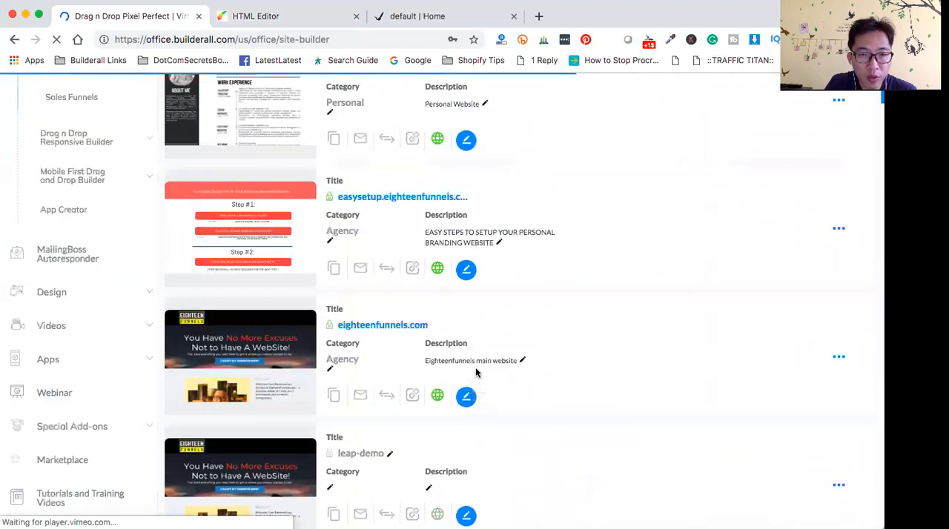
scroll(476, 372, "down", 2)
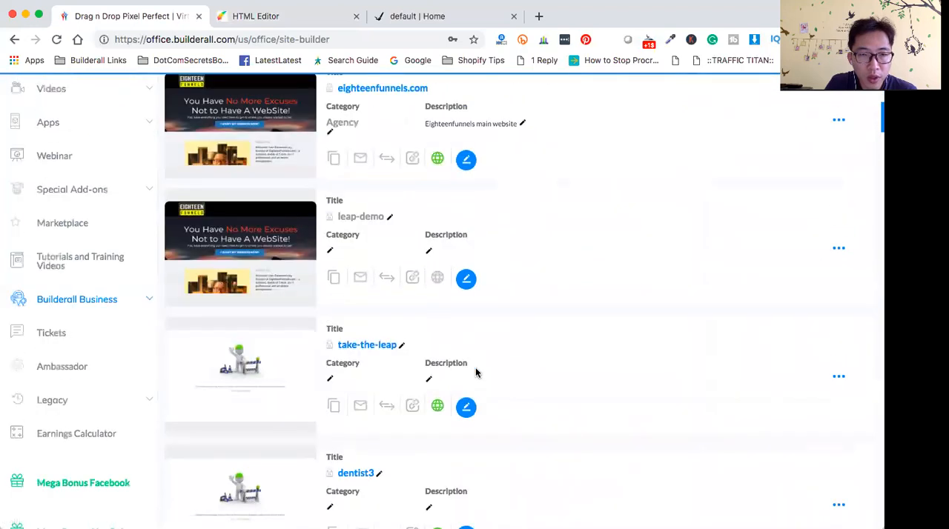
mouse_move(328, 224)
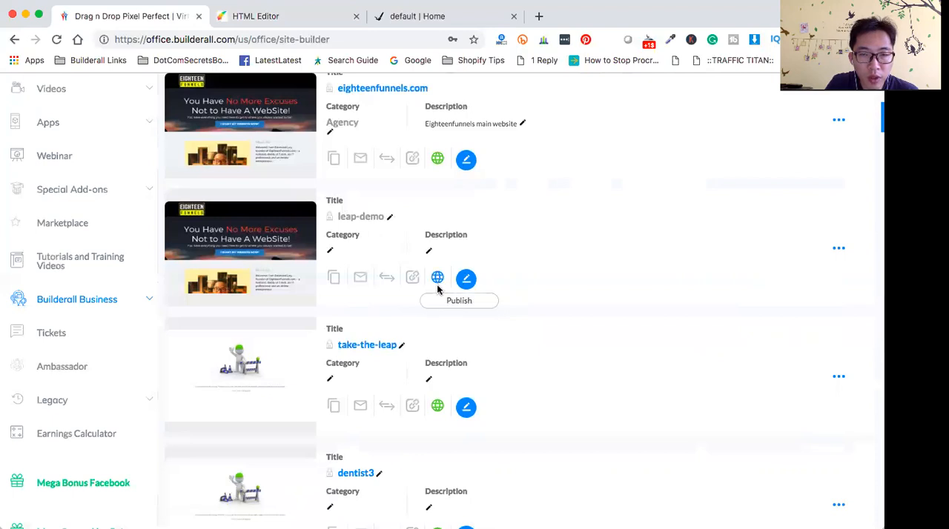
key("super+Tab")
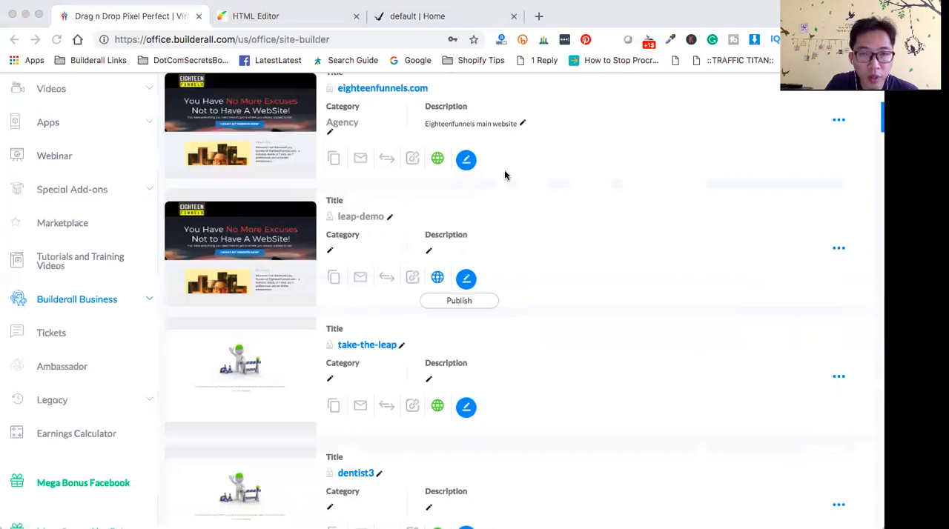
left_click(564, 119)
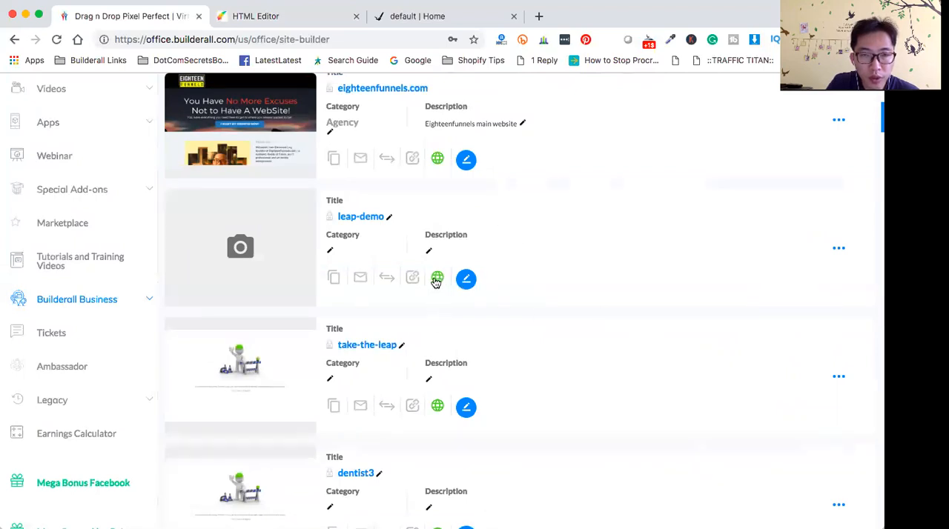
left_click(362, 218)
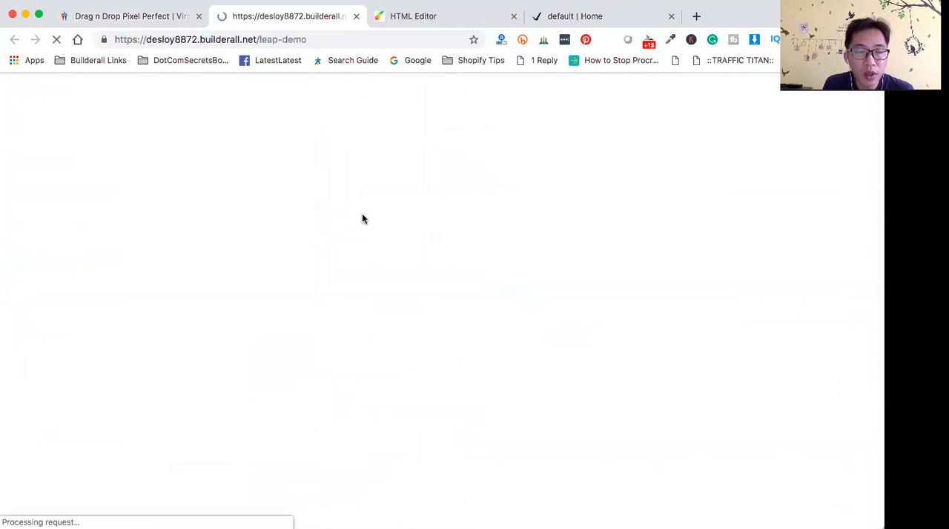